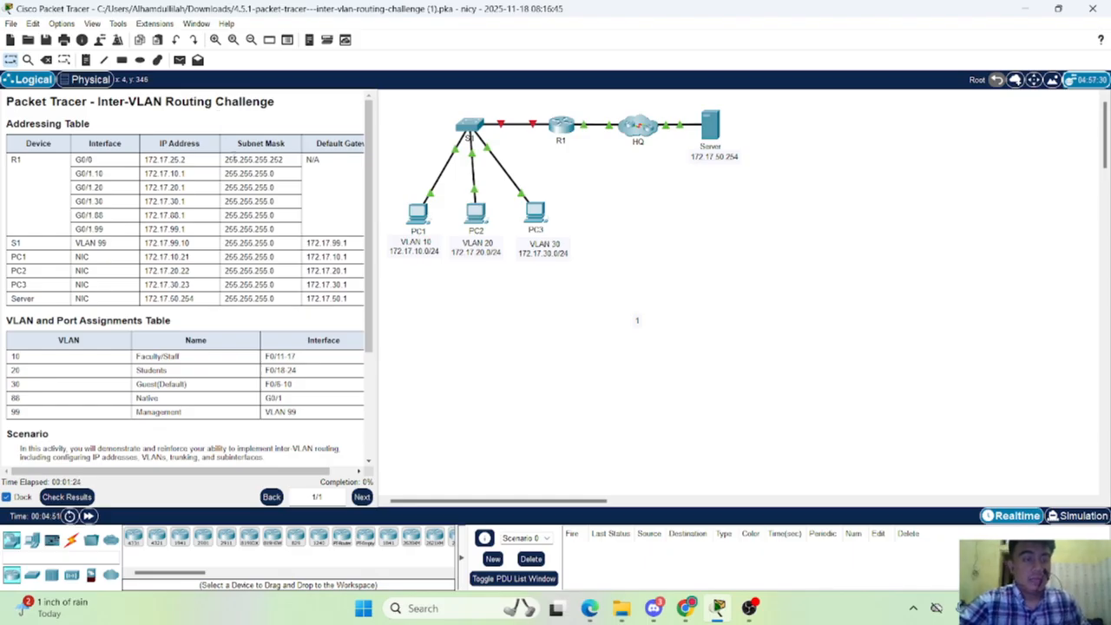
Review the Addressing Table, the VLAN and Port Assignments Table, and the instructions of the Inter-VLAN Routing Challenge
scroll(234, 156, down, 3)
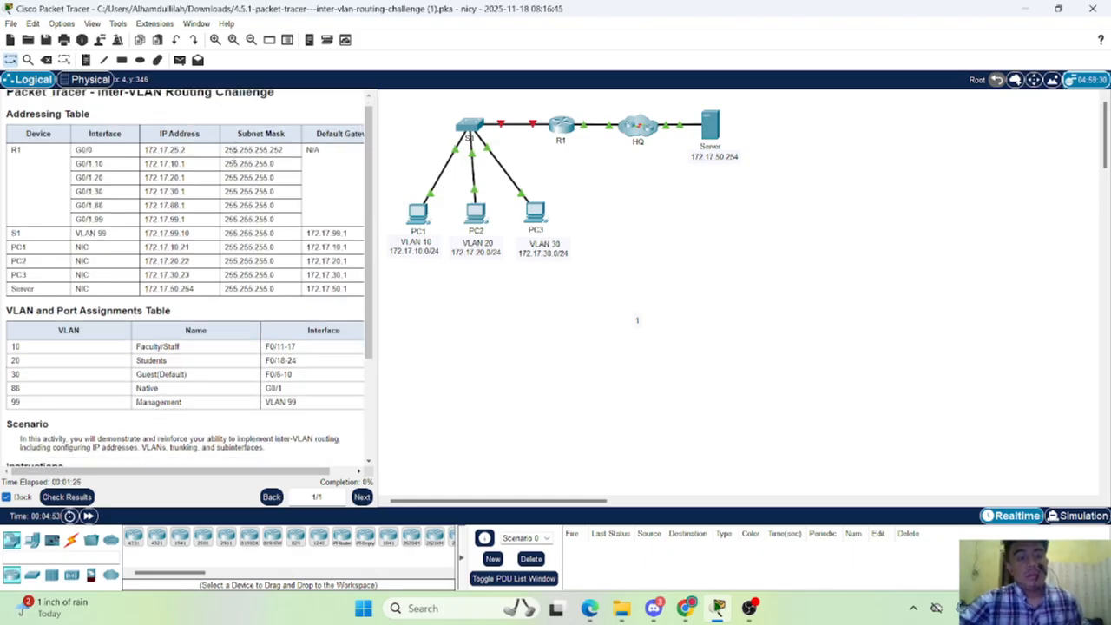
scroll(233, 156, up, 3)
right_click(233, 158)
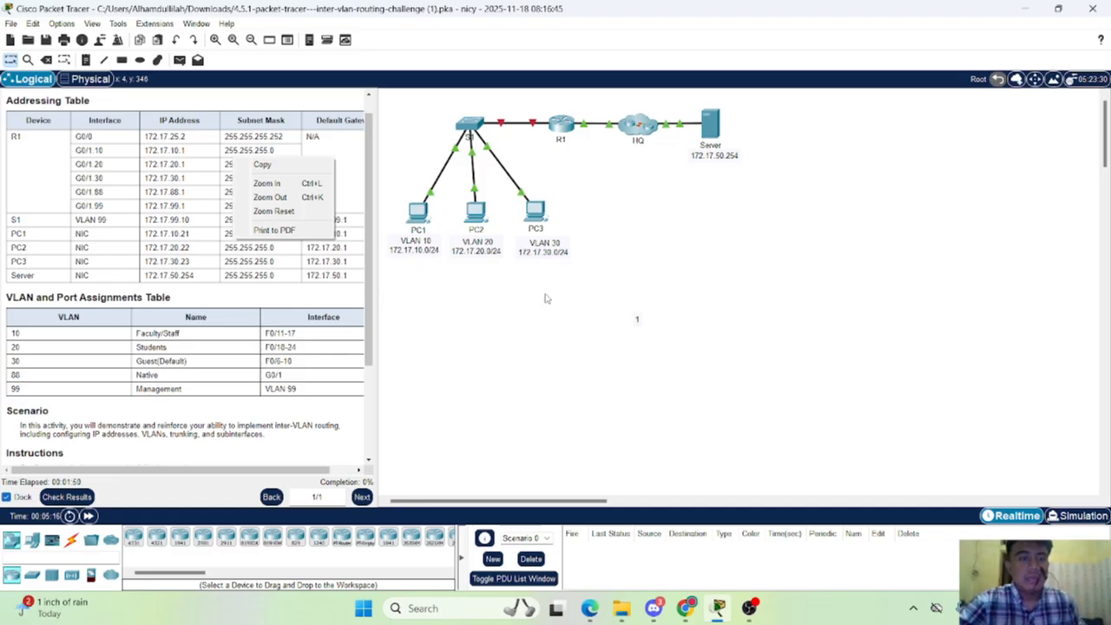
click(151, 248)
scroll(150, 246, up, 1)
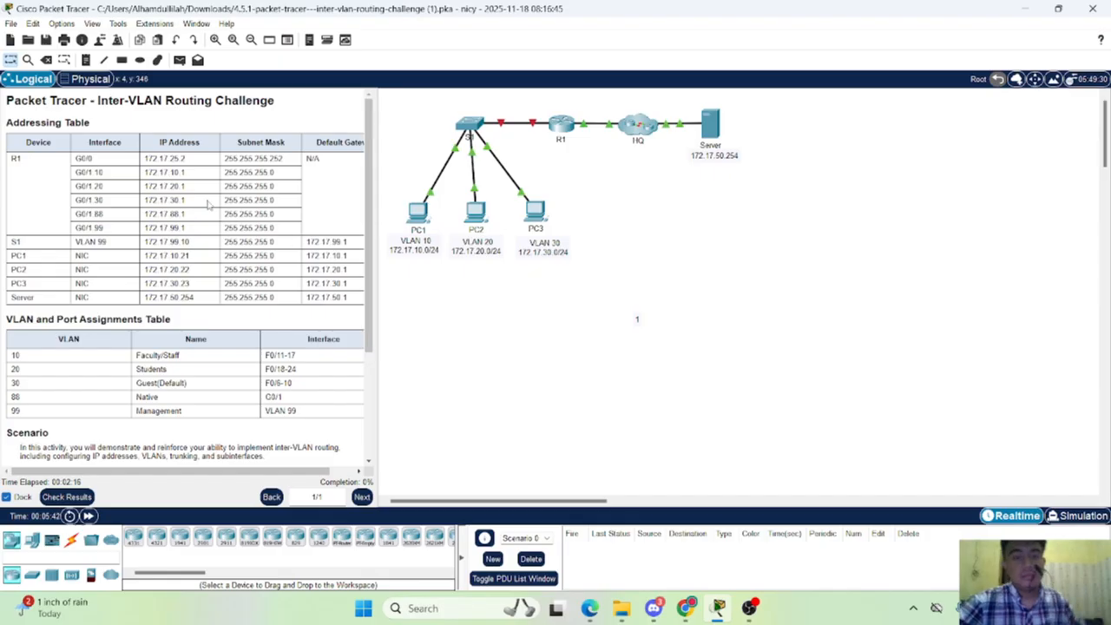
scroll(224, 252, down, 3)
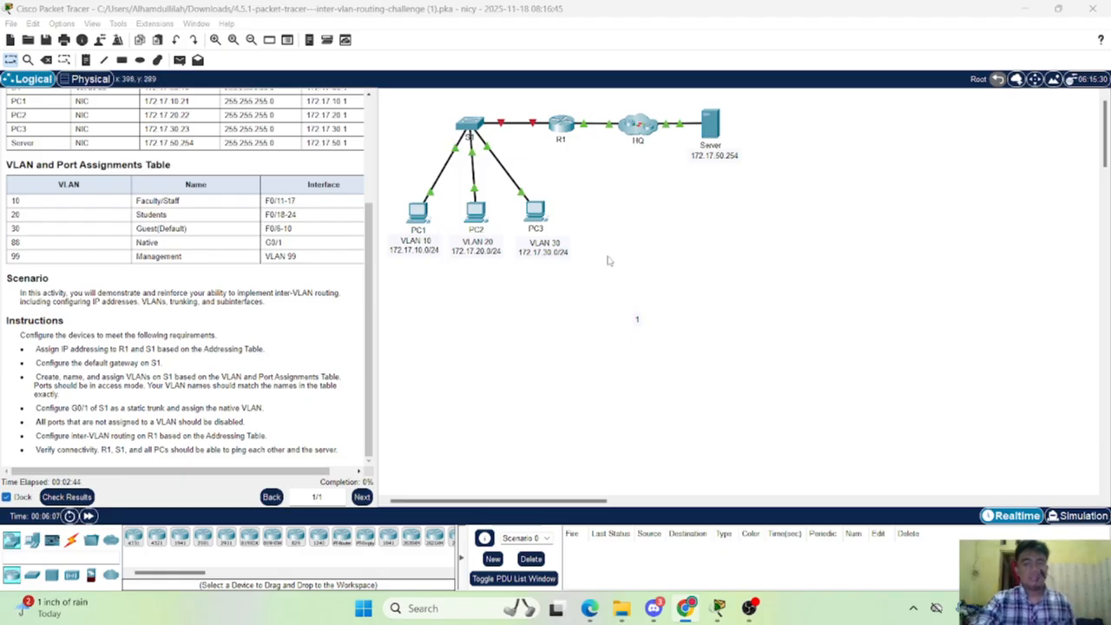
Open router R1's command line and enter privileged mode, then global configuration mode with conf t
click(568, 128)
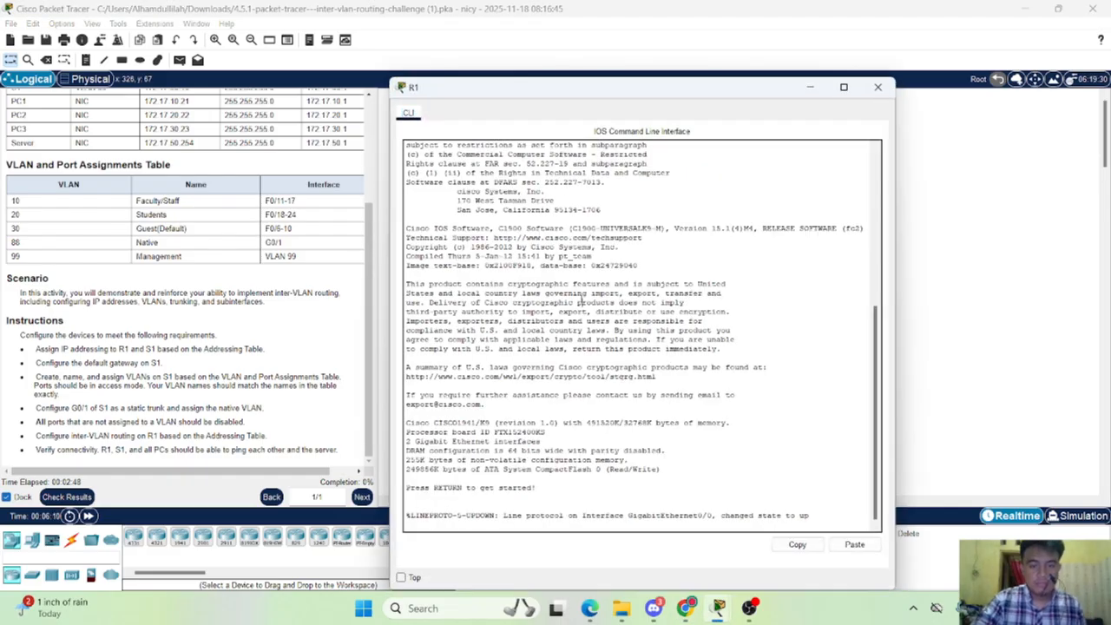
key(Return)
key(Return)
key(Return)
text(conf t)
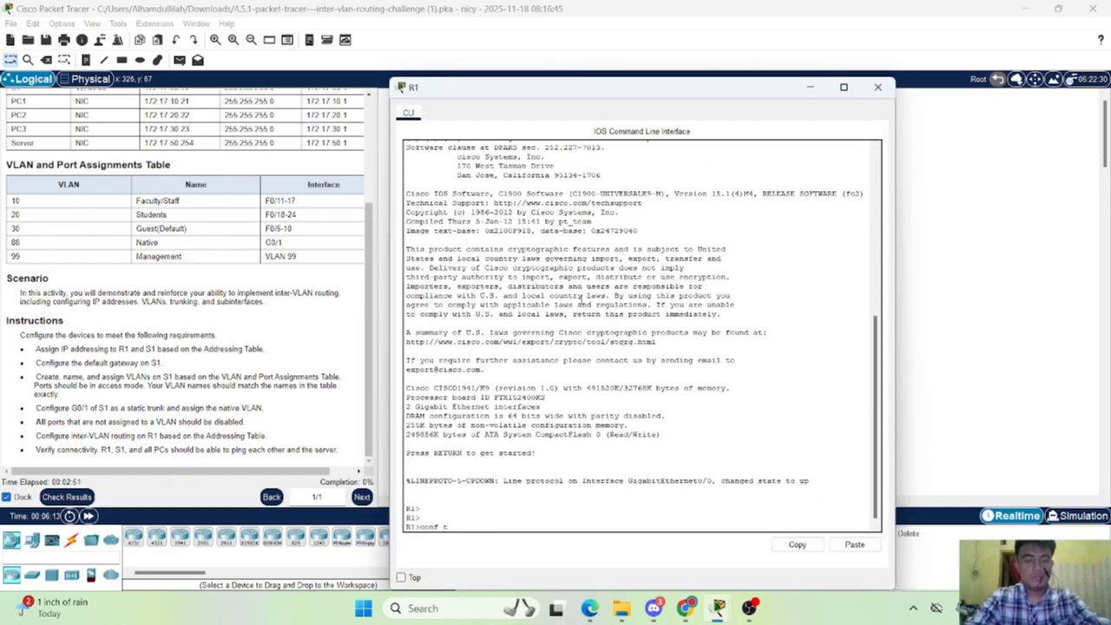
key(Return)
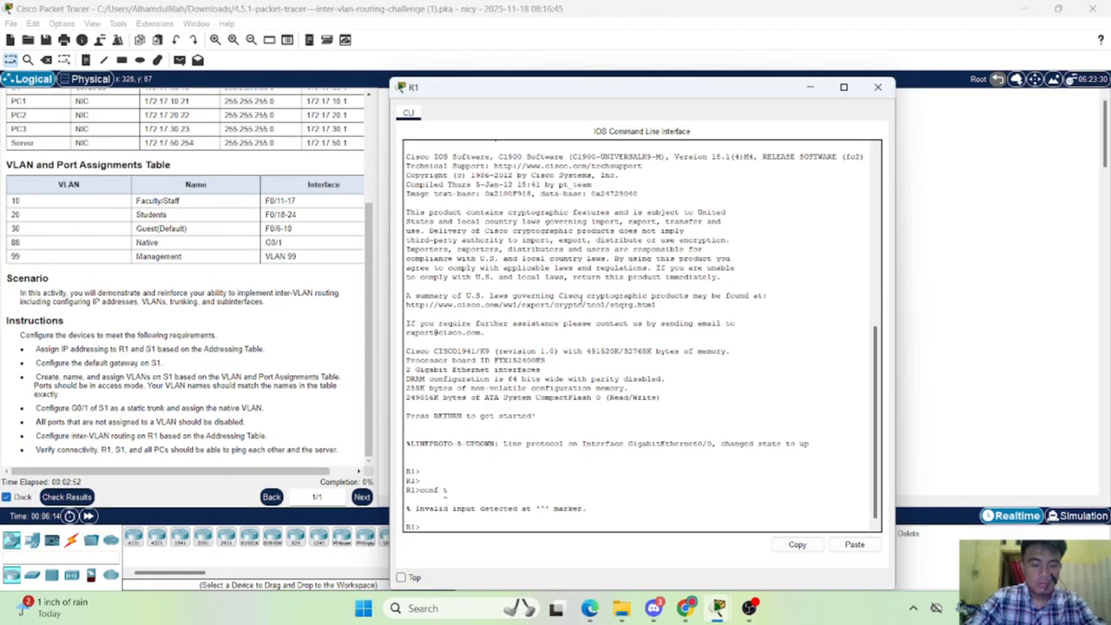
text(enable)
key(Return)
text(conf t)
key(Return)
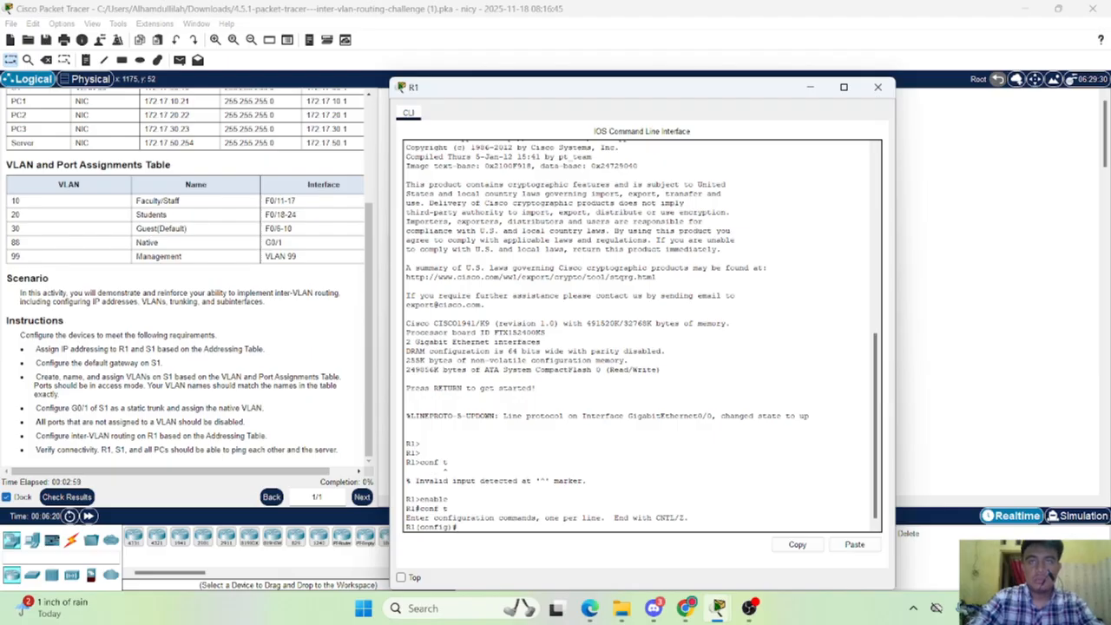
key(alt+Tab)
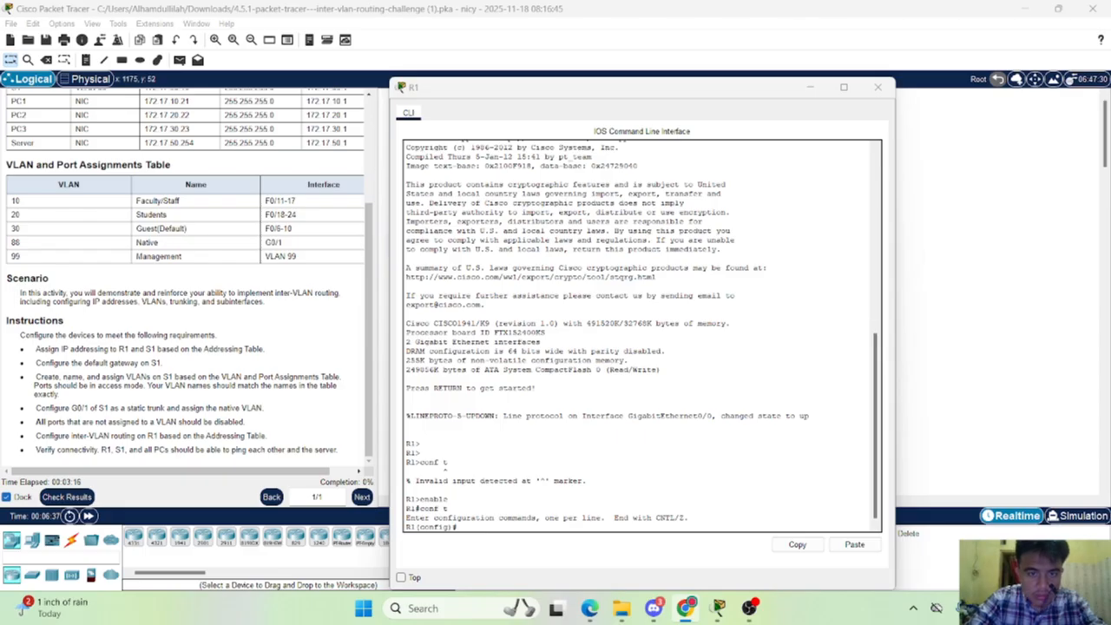
scroll(643, 299, down, 2)
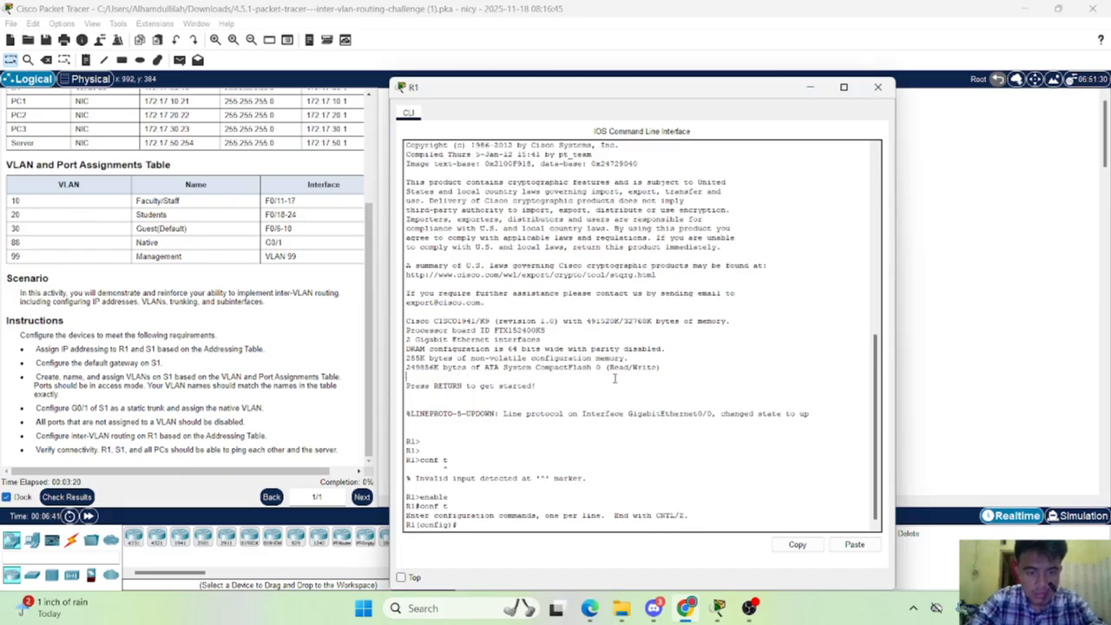
key(Return)
key(Return)
key(Return)
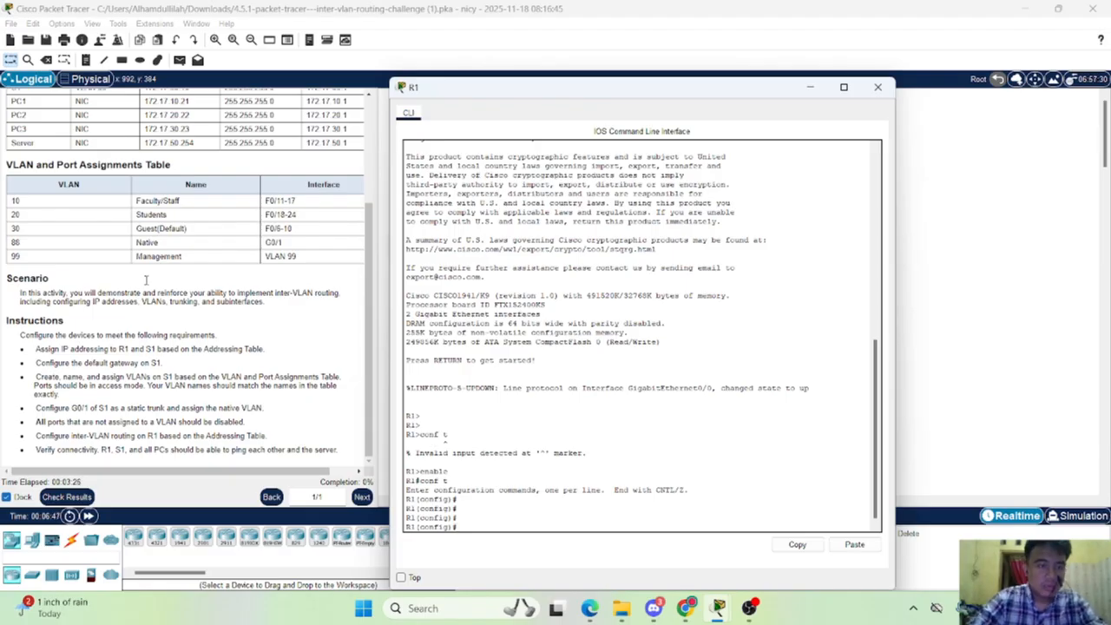
scroll(161, 318, up, 3)
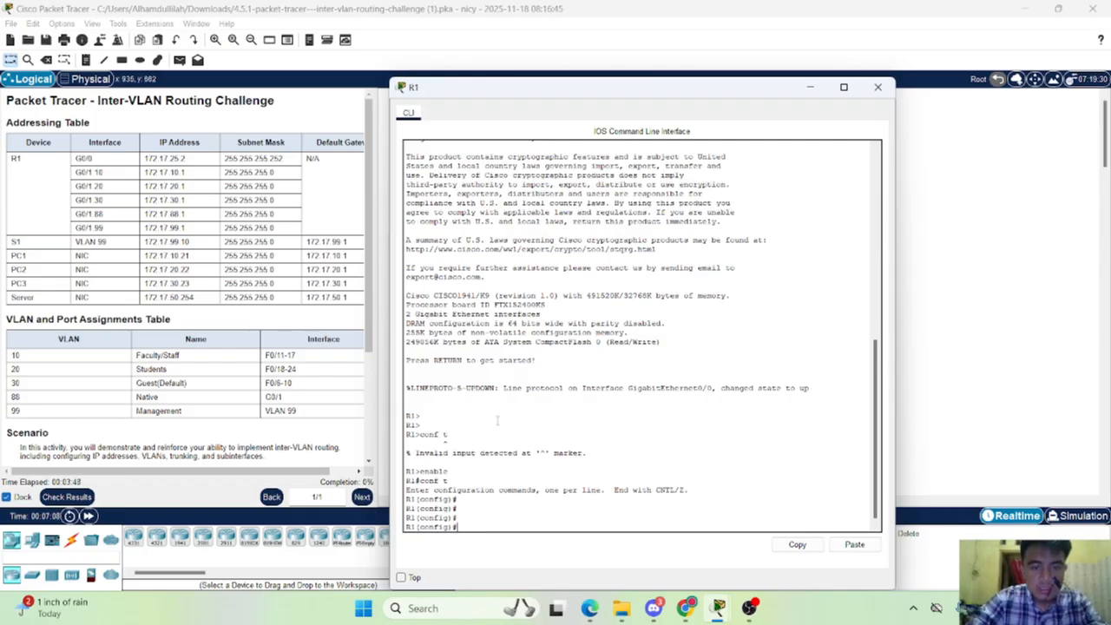
Leave configuration mode on R1 and check its interfaces with show ip interface brief against the Addressing Table
text(end)
key(Return)
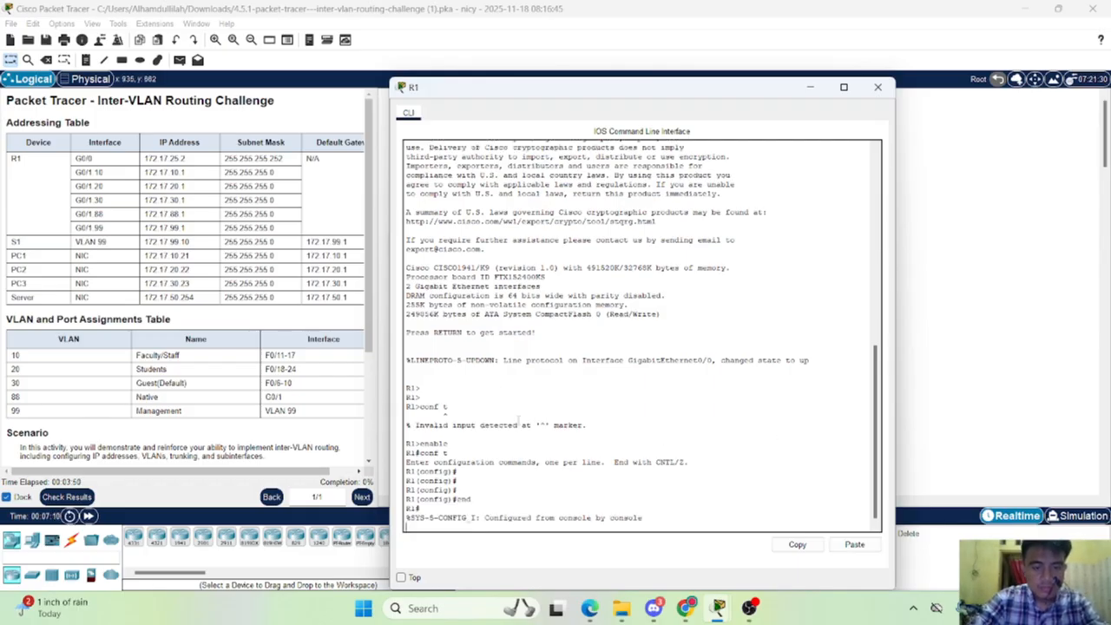
key(Return)
text(show)
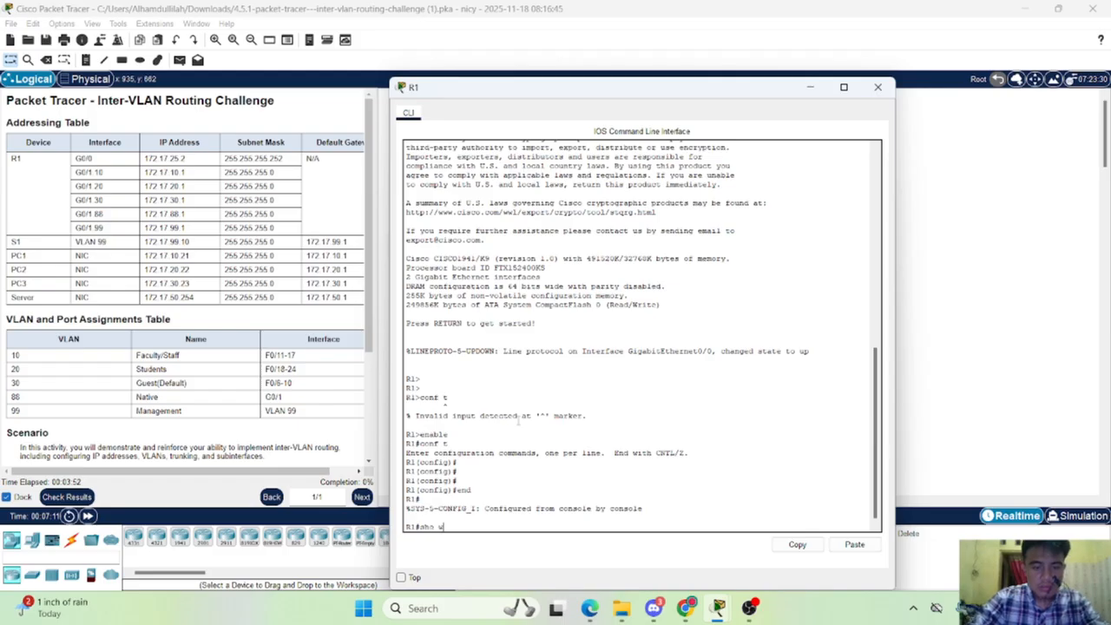
text( ip inter)
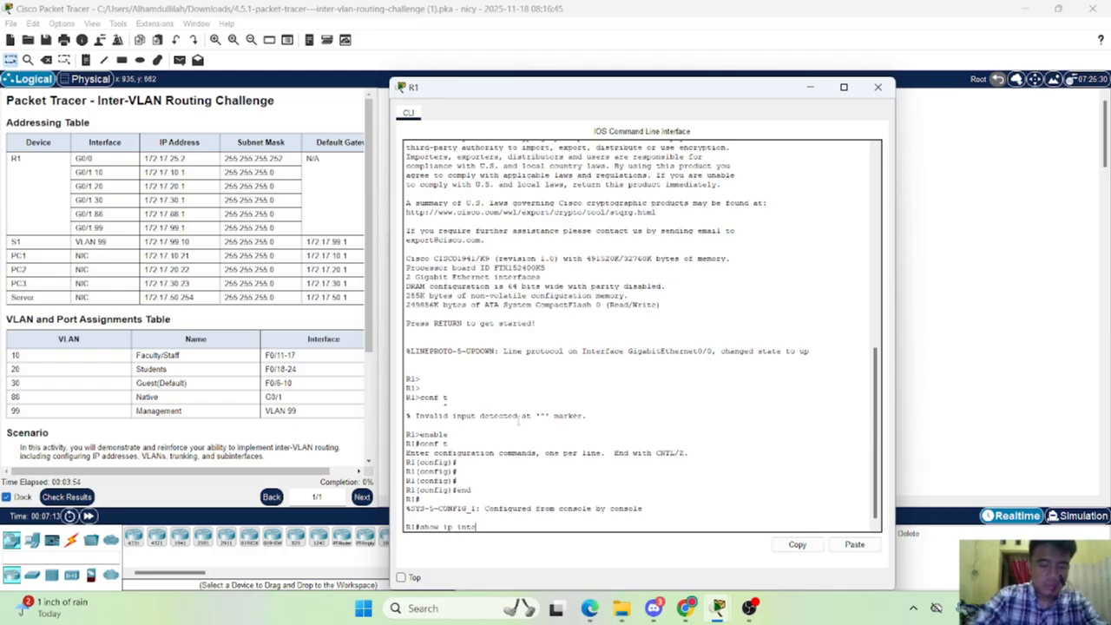
key(Tab)
text(br)
key(Tab)
key(Return)
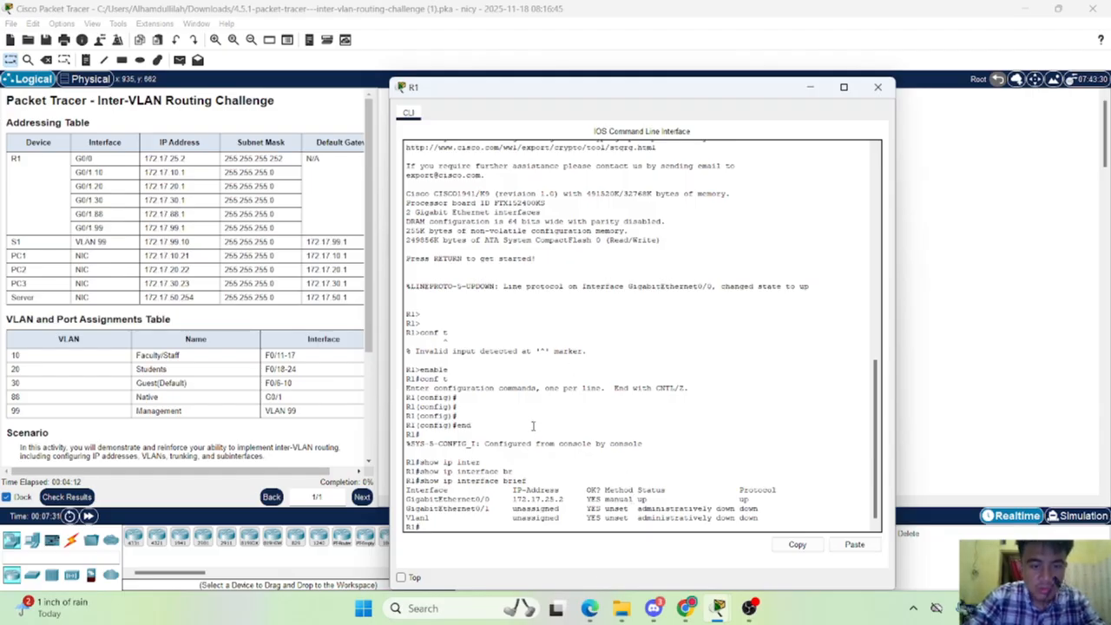
scroll(146, 270, down, 1)
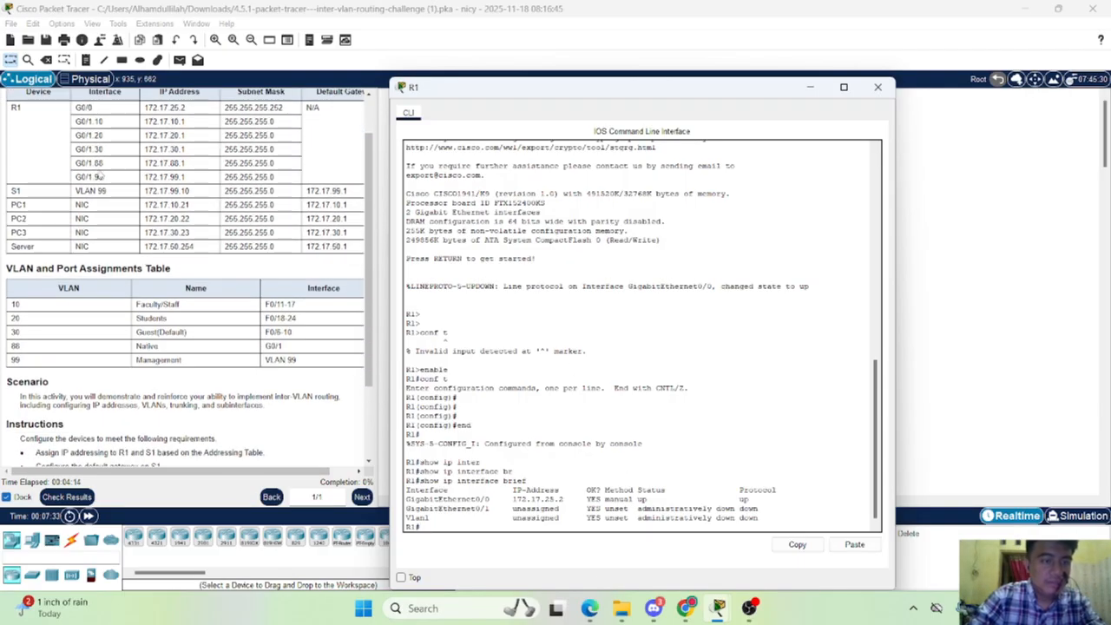
scroll(99, 175, up, 1)
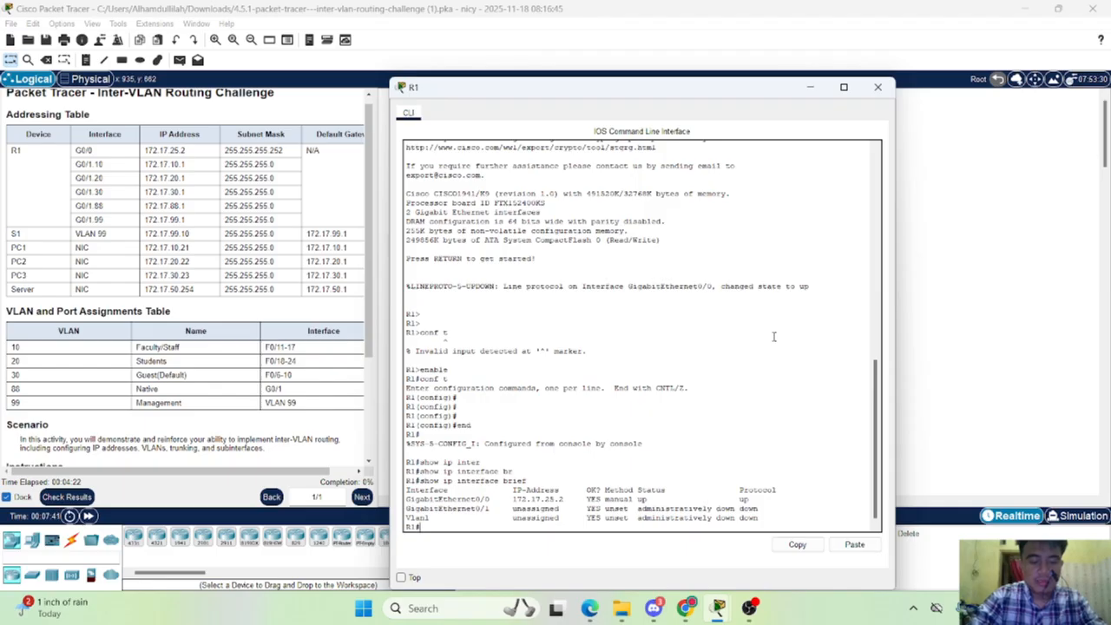
From global configuration mode on R1, enable interface g0/1 with no shutdown and exit its interface configuration
text(conf t)
key(Return)
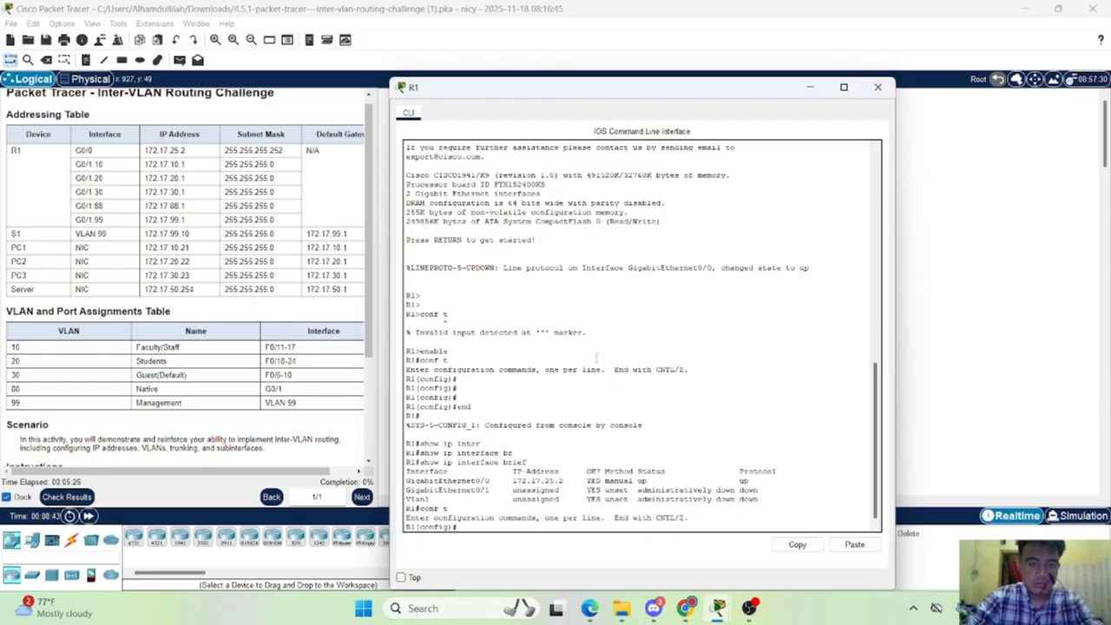
key(Return)
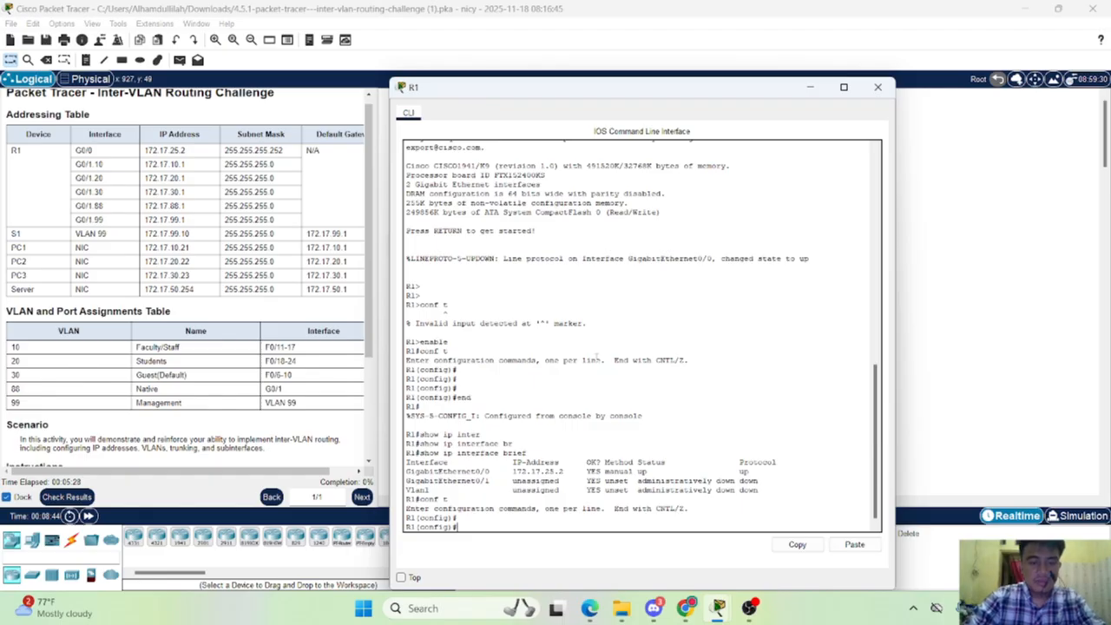
text(gig)
key(Tab)
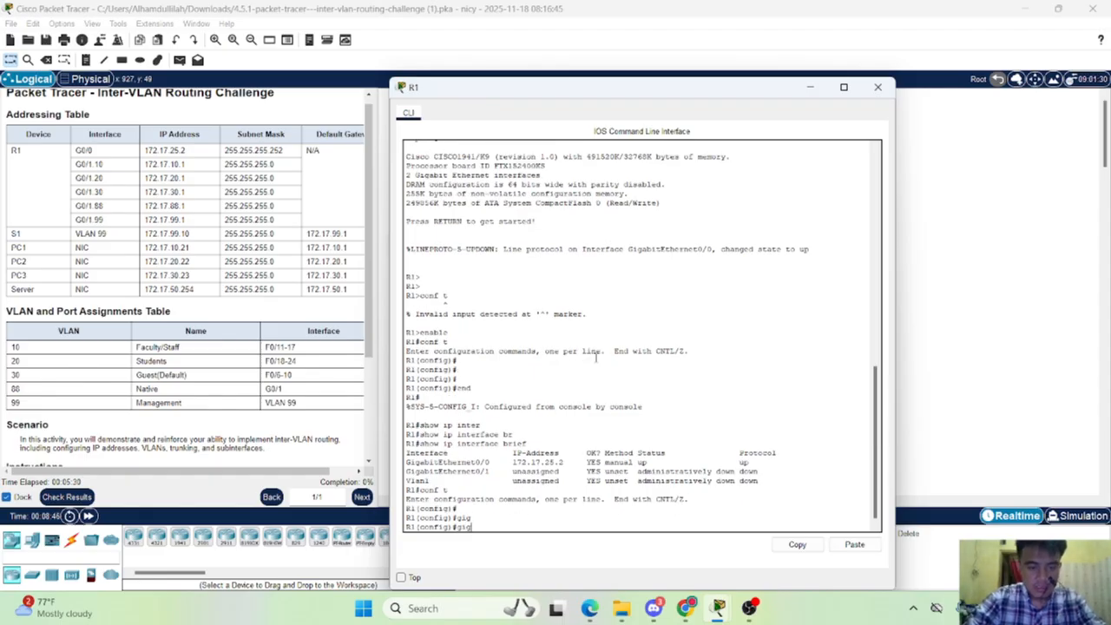
key(BackSpace)
key(BackSpace)
key(BackSpace)
text(inte)
key(Tab)
text(g)
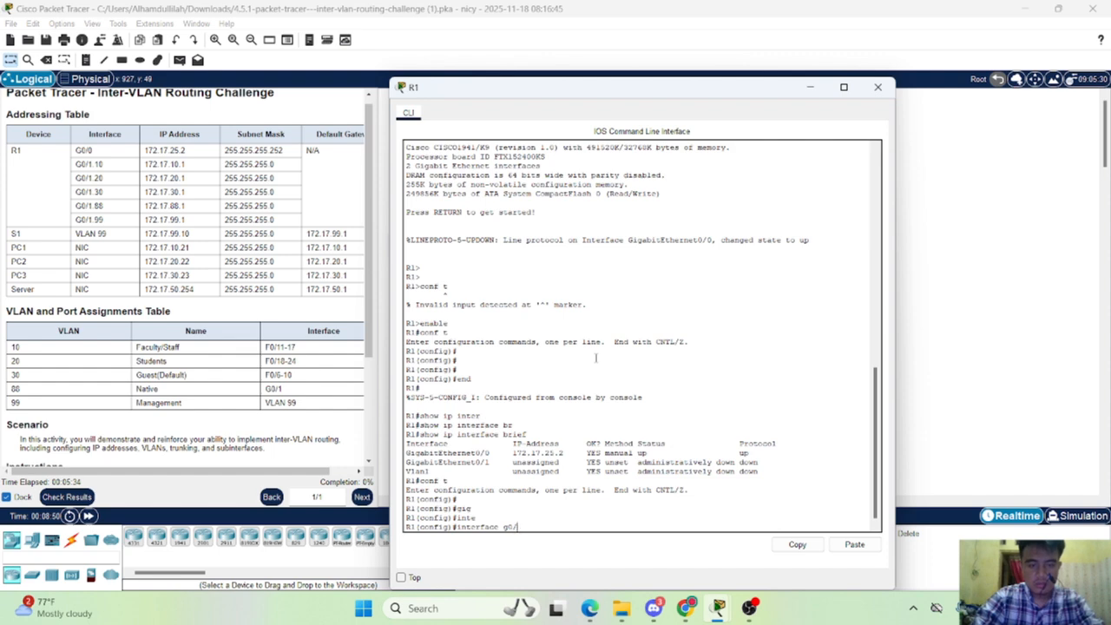
text(0/1)
key(Return)
text(no shu)
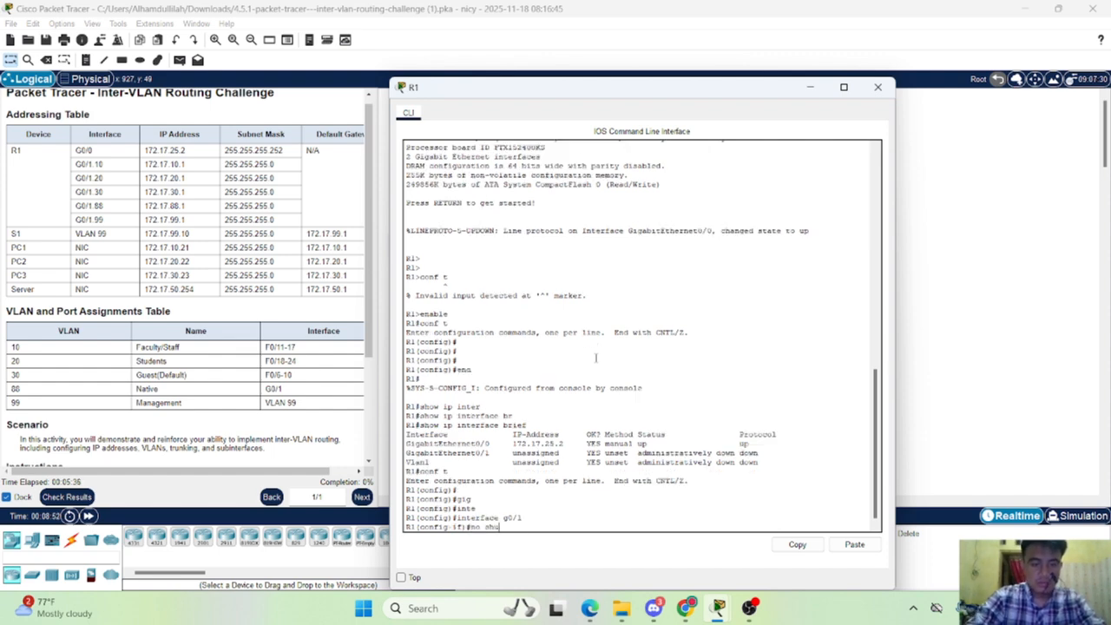
key(Tab)
key(Return)
text(exit)
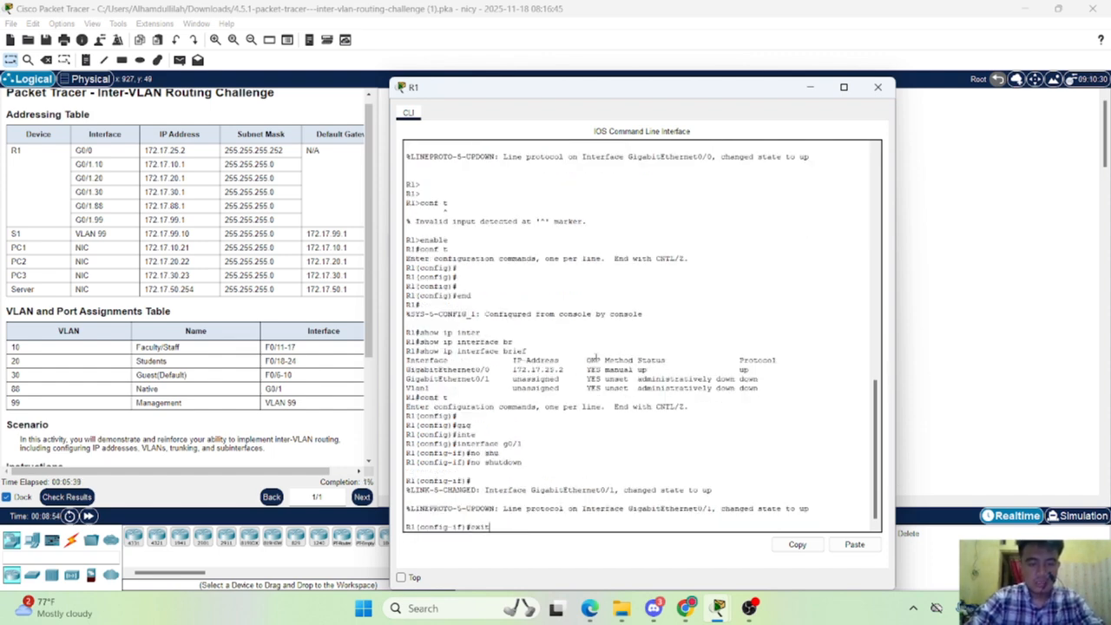
key(Return)
Create subinterface g0/1.10 on R1 and set its encapsulation to dot1Q for VLAN 10
text(inte)
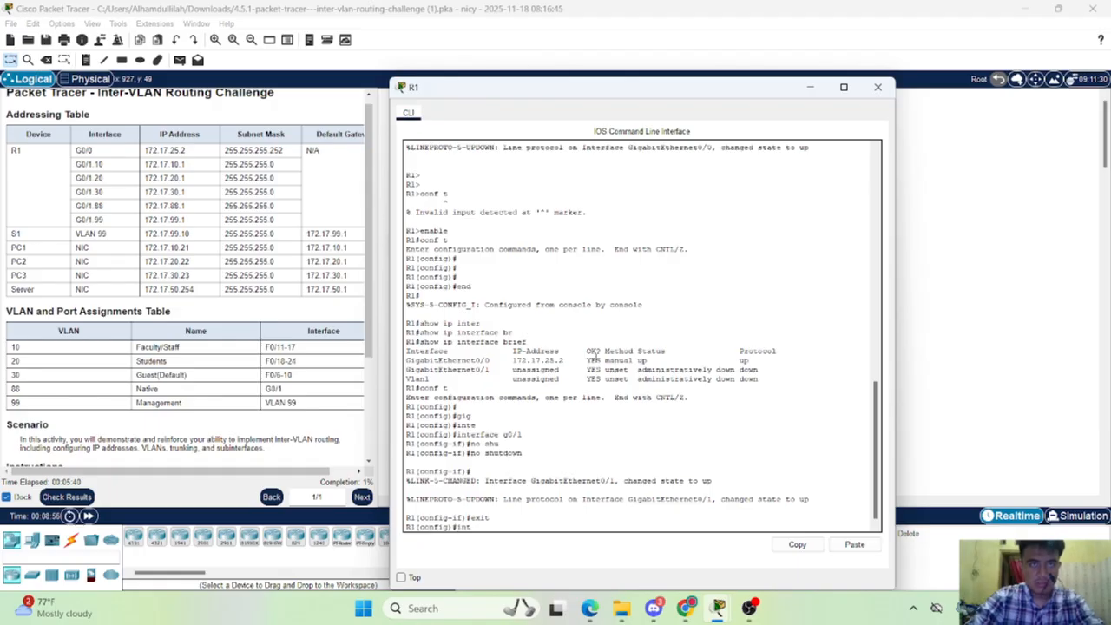
key(Tab)
text(g0)
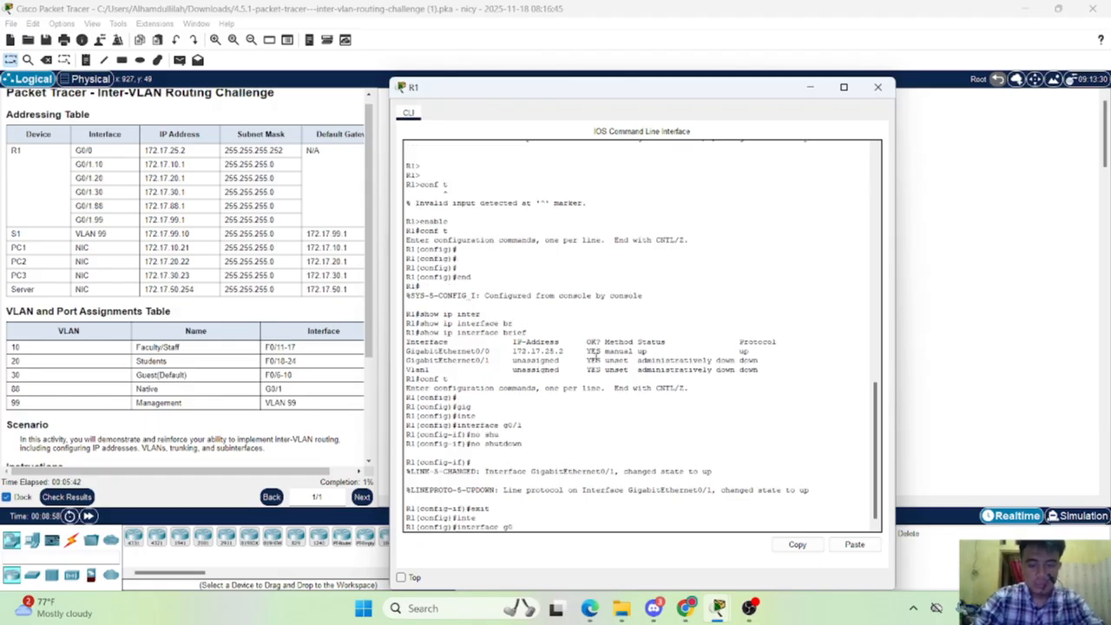
text(/1.10)
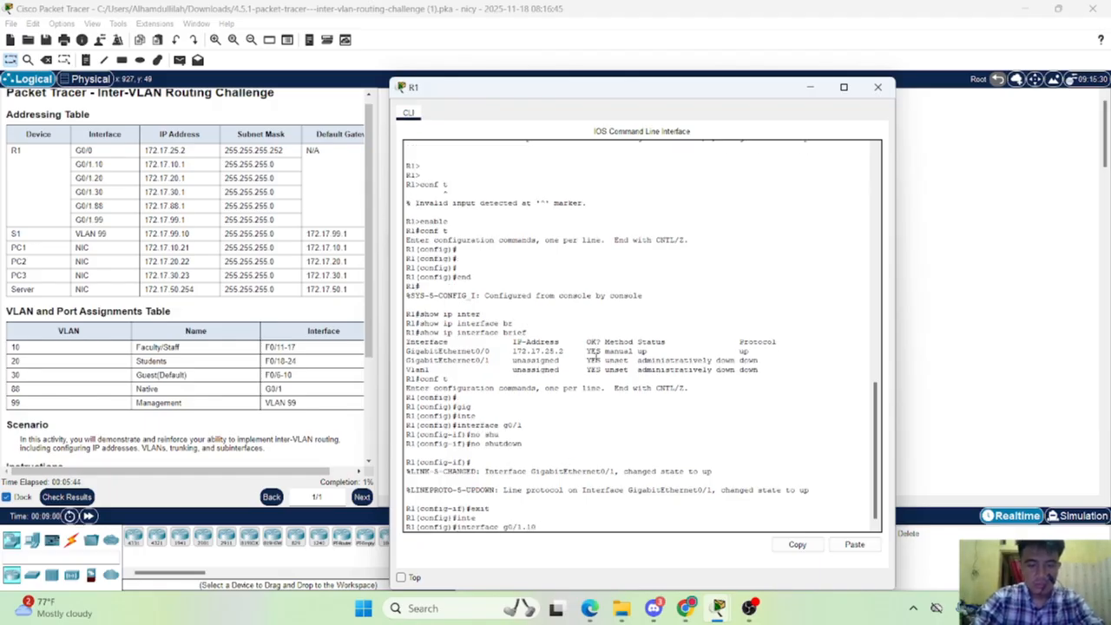
key(Return)
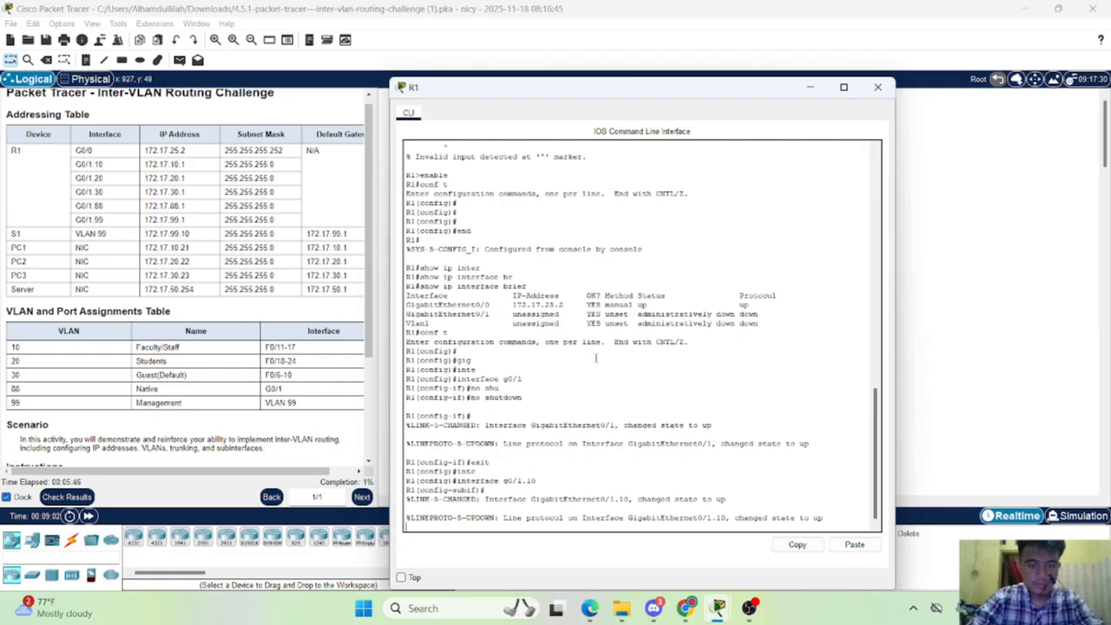
text(enc)
key(Tab)
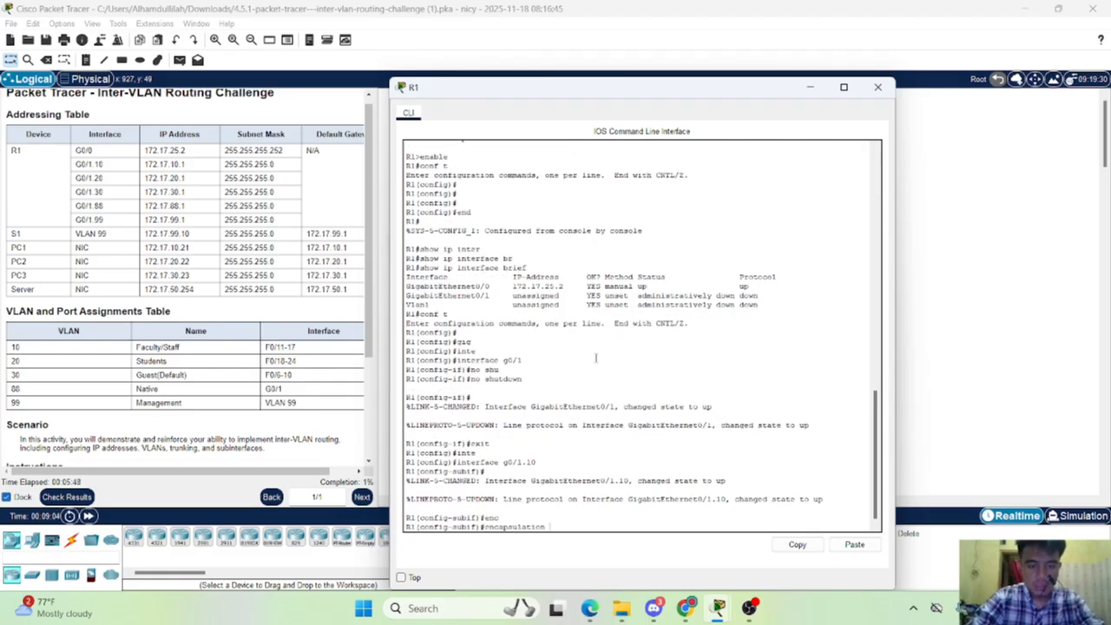
text(dot)
key(Tab)
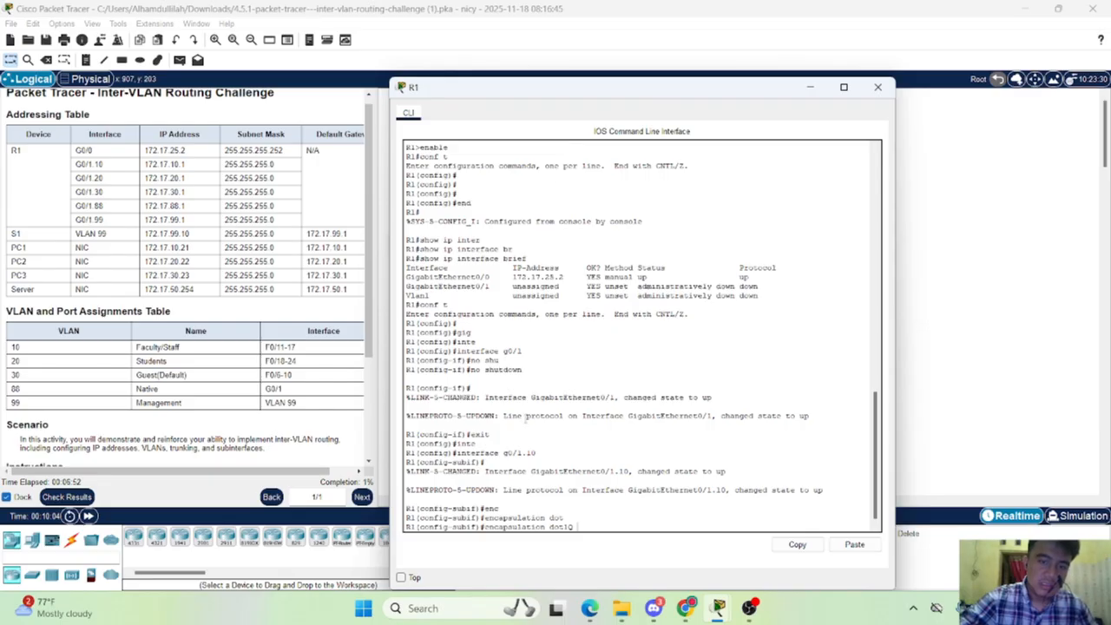
text(10)
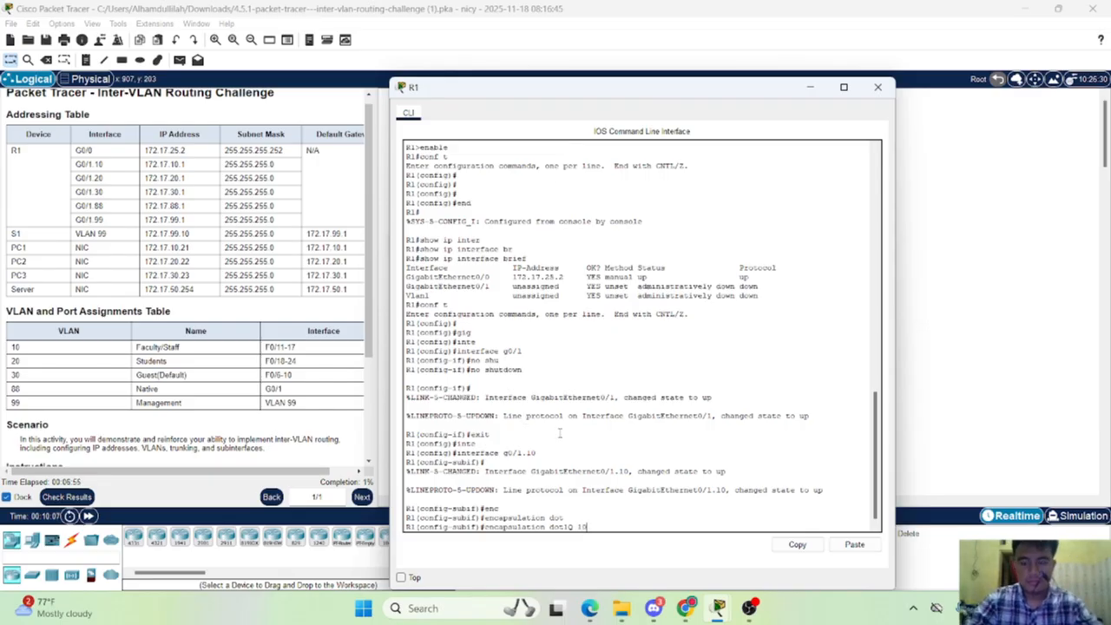
key(Return)
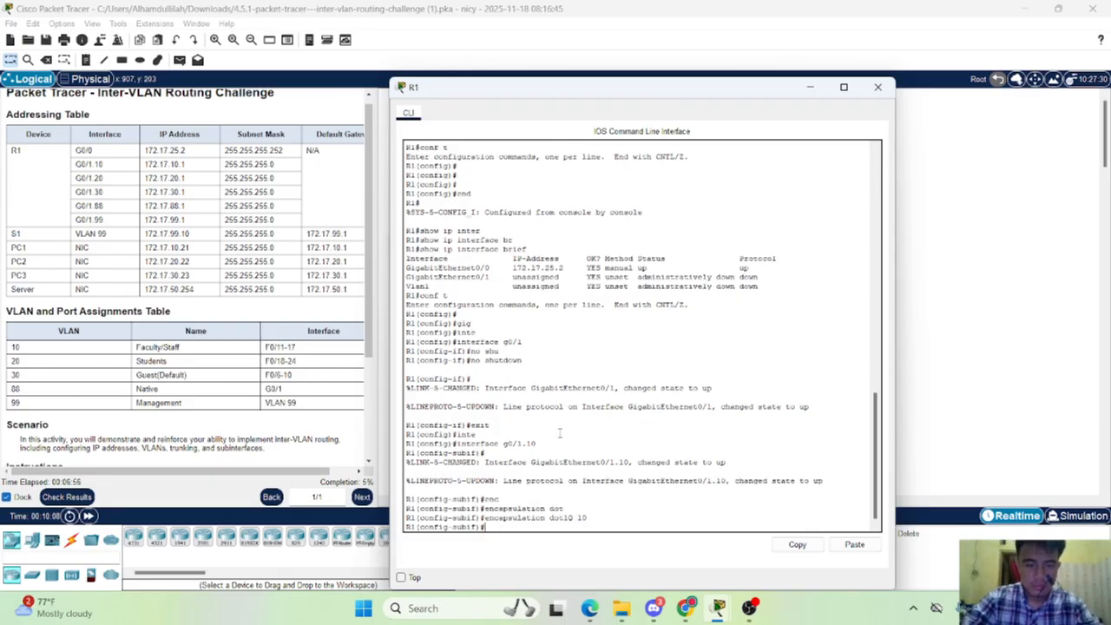
Assign IP address 172.168.10.1 with mask 255.255.255.0 to subinterface g0/1.10 on R1 and exit its configuration
text(ip a)
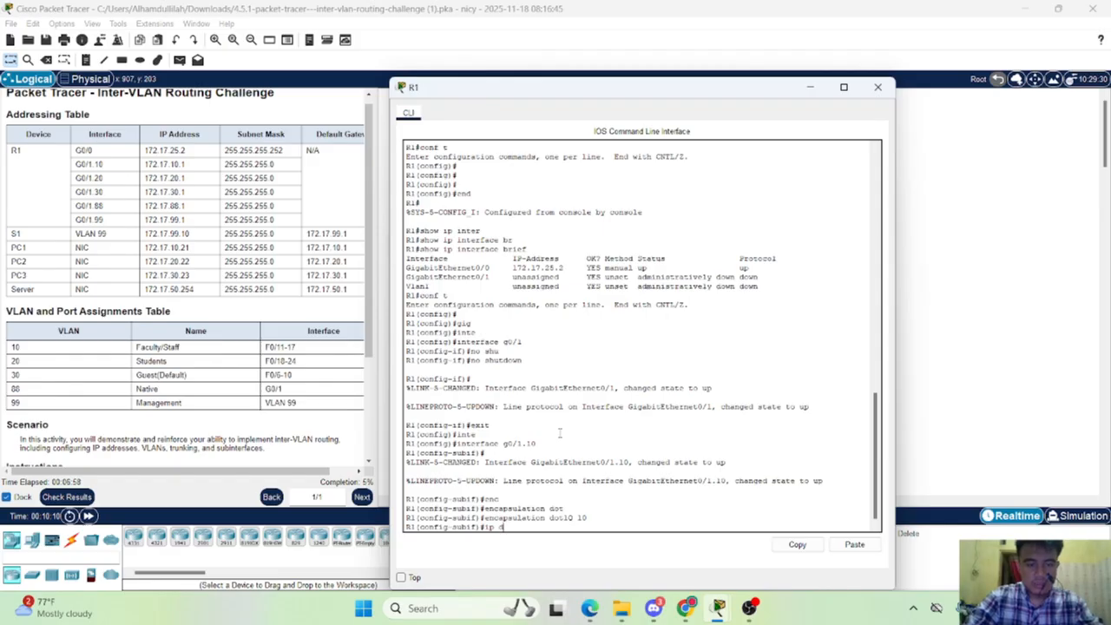
text(dd)
key(Tab)
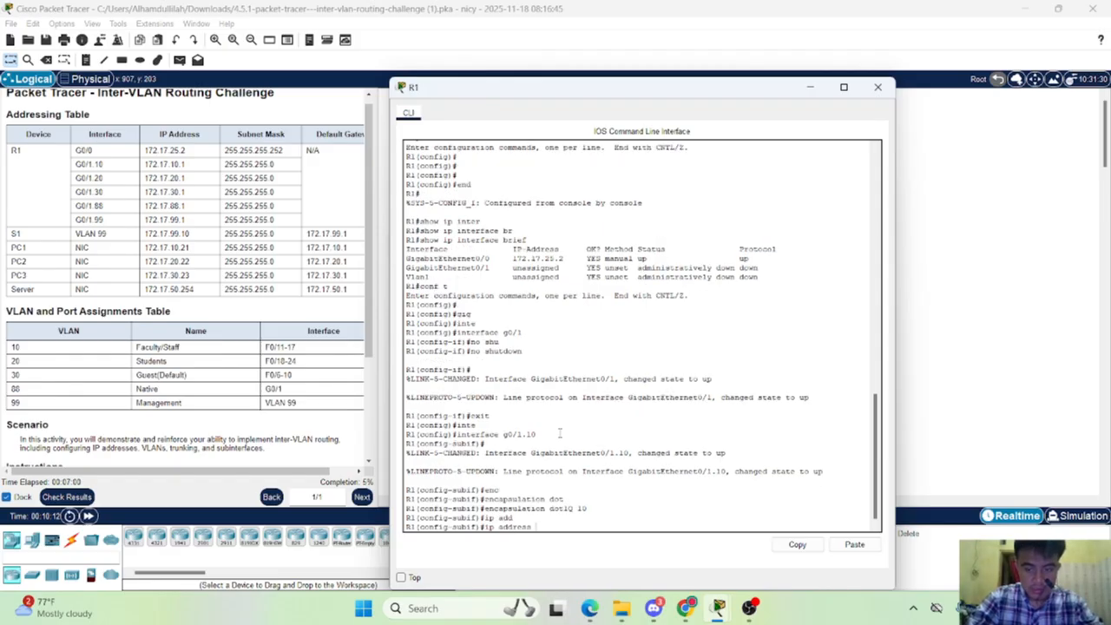
text(172)
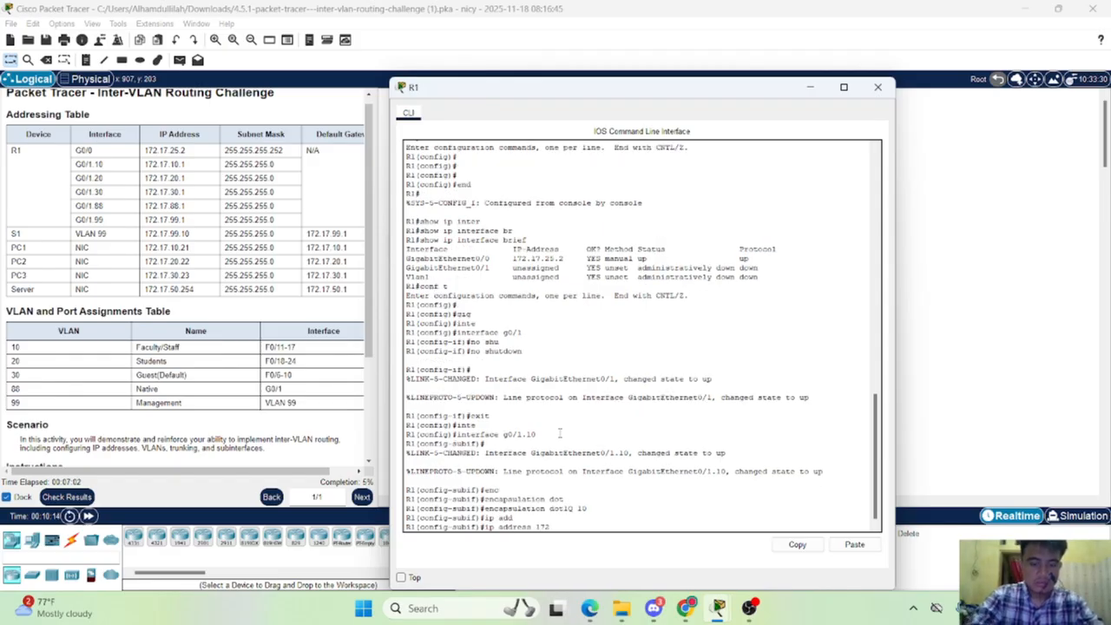
text(.168.)
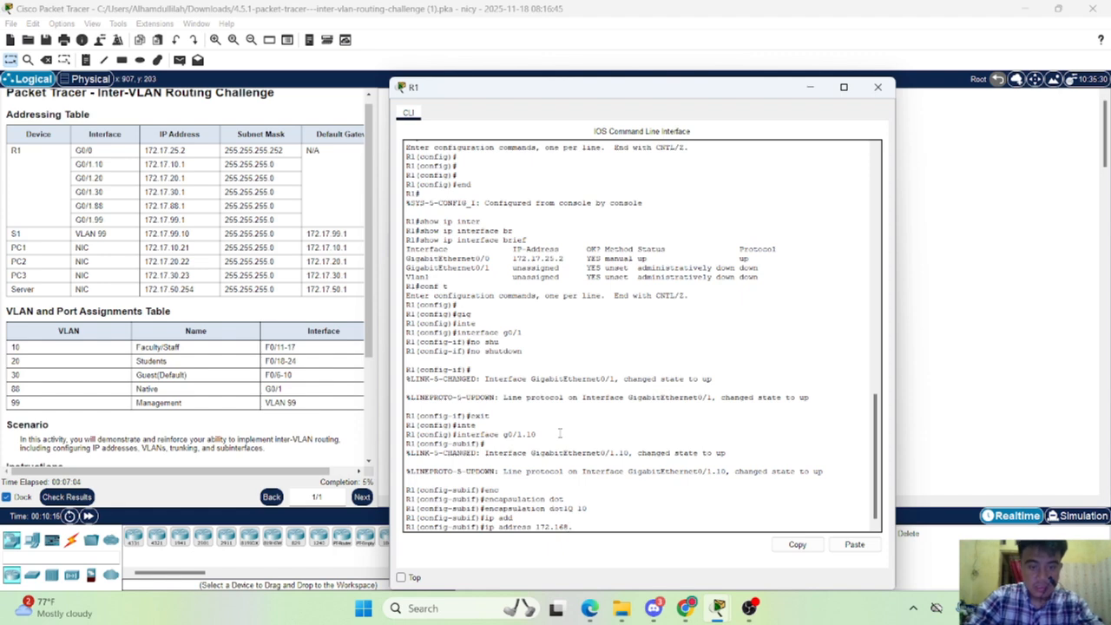
text(10.1 )
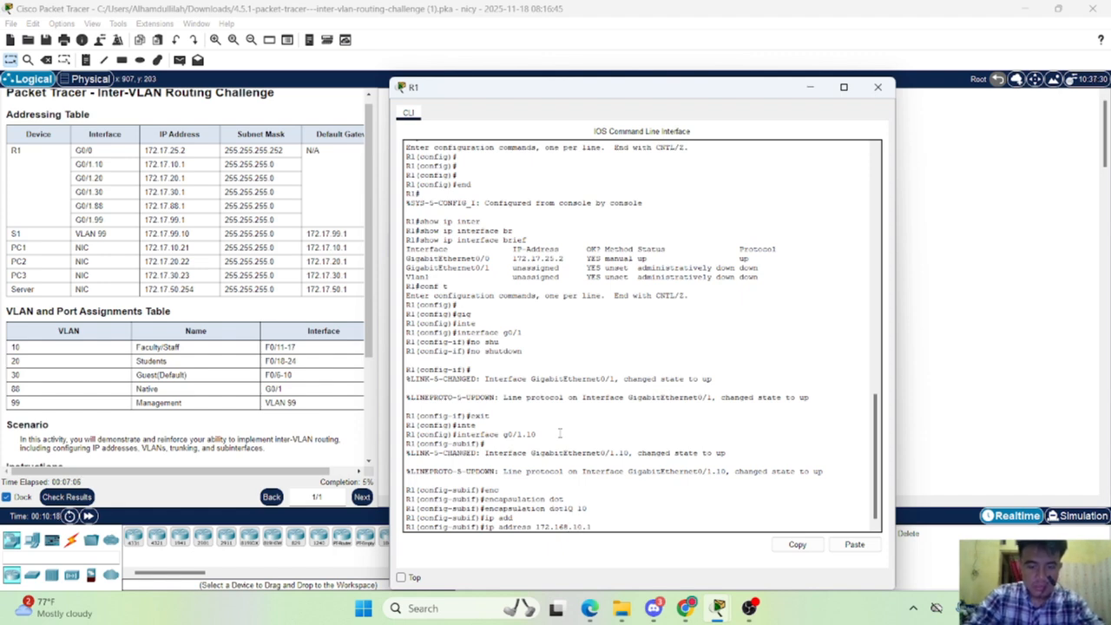
text(2)
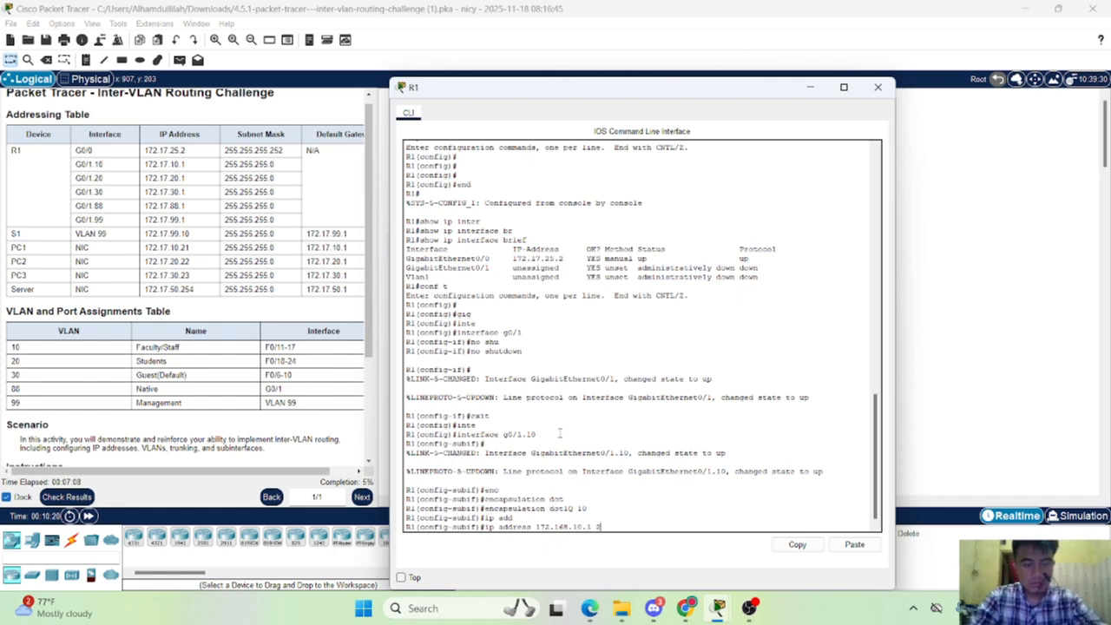
text(55.255.25)
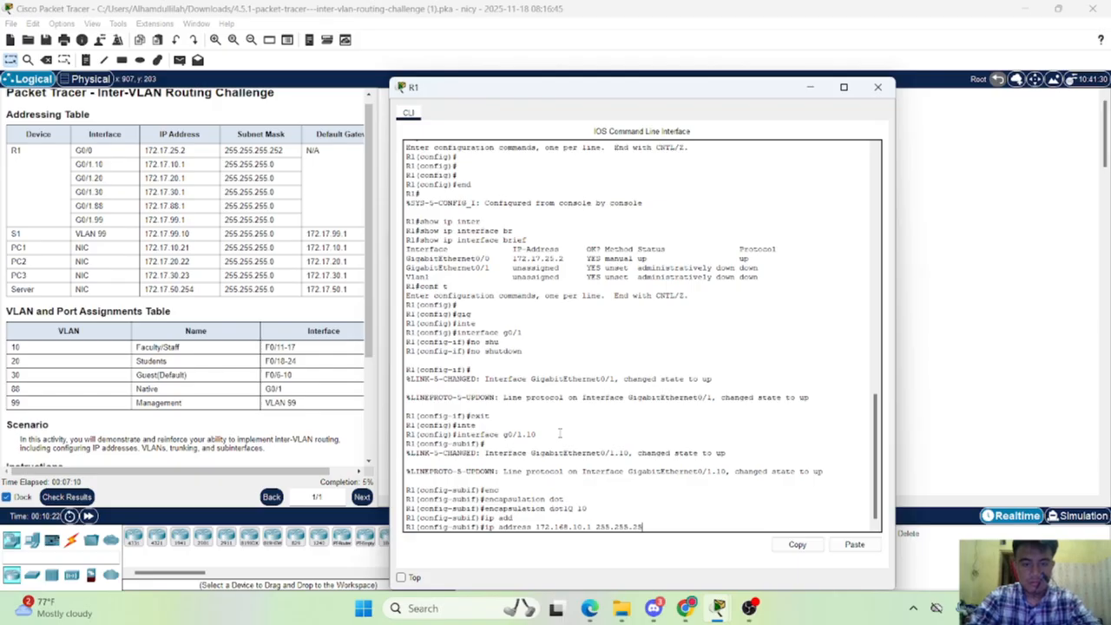
text(5.0)
key(Return)
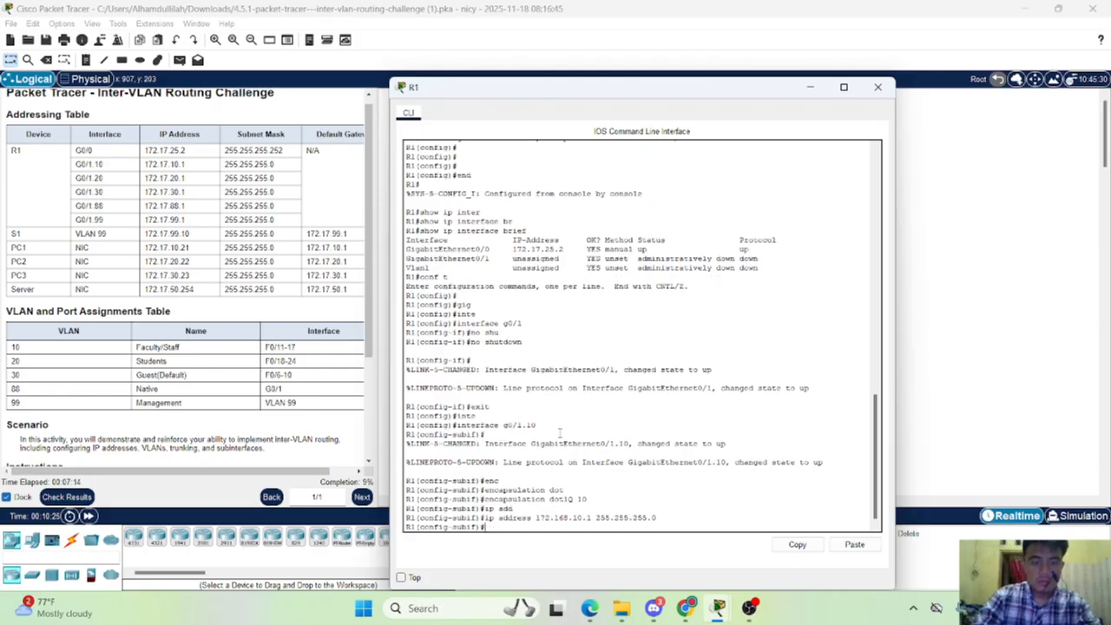
key(Return)
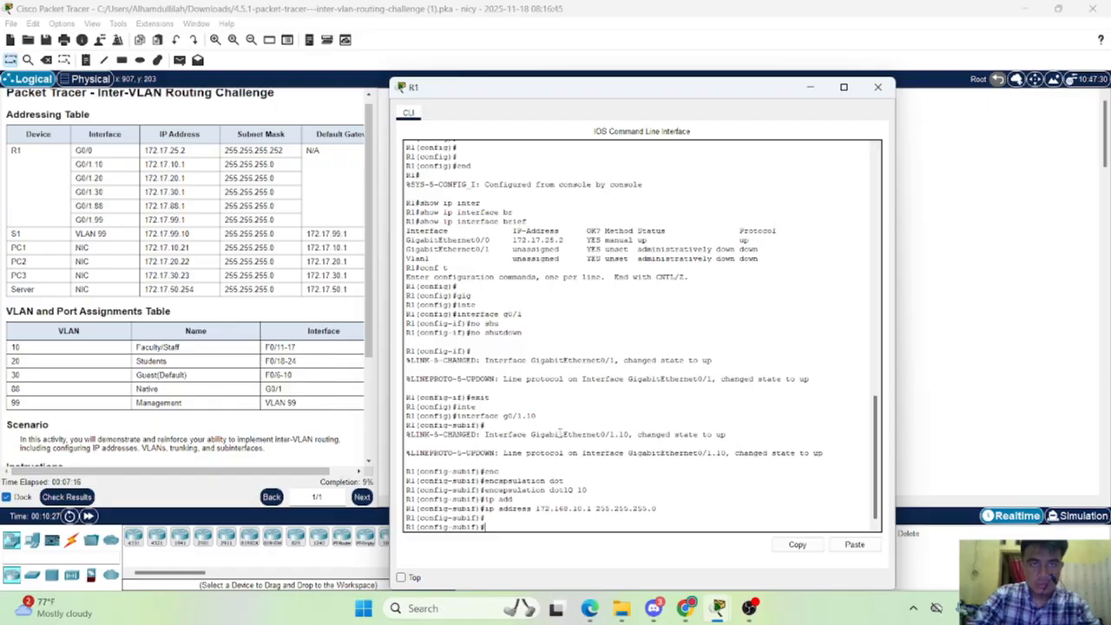
text(exit)
key(Return)
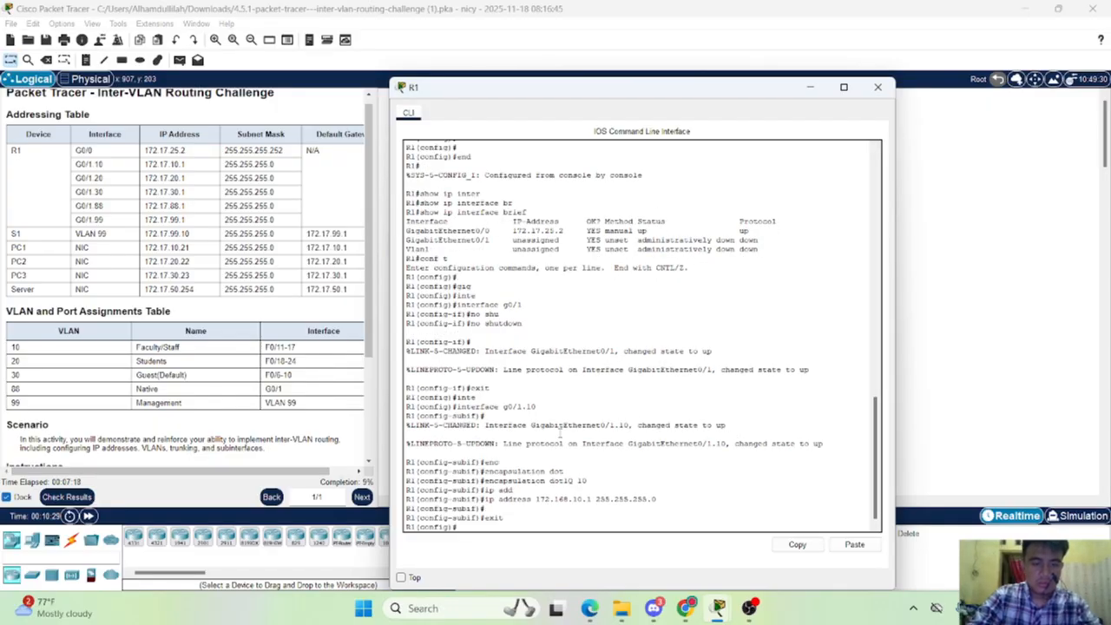
Create subinterface g0/1.20 on R1 from global configuration mode
text(in)
key(Tab)
text(g)
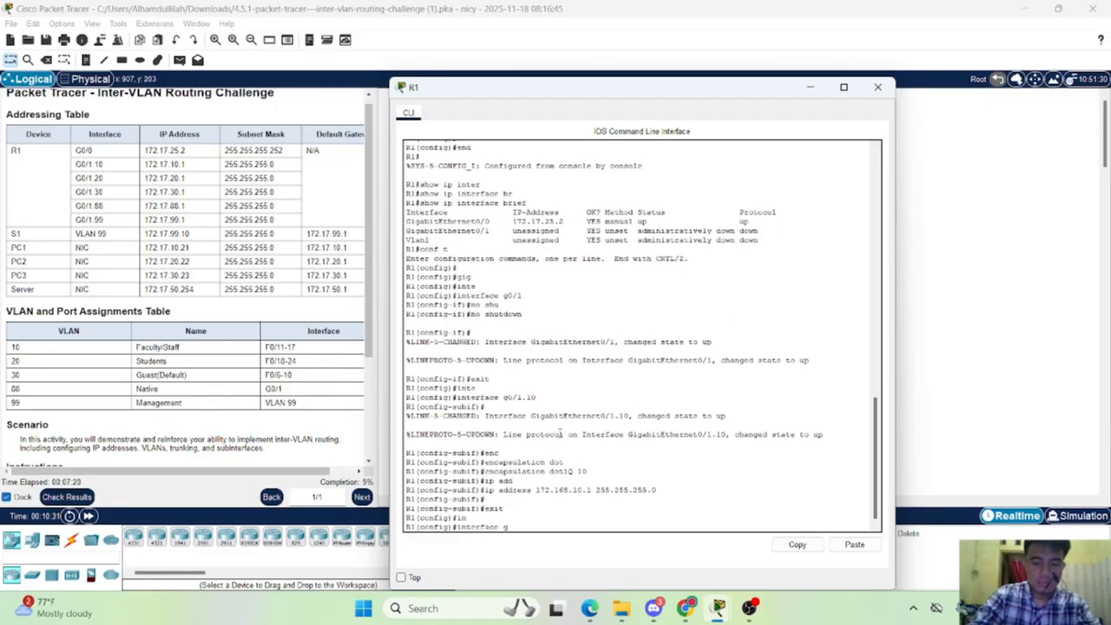
text(0)
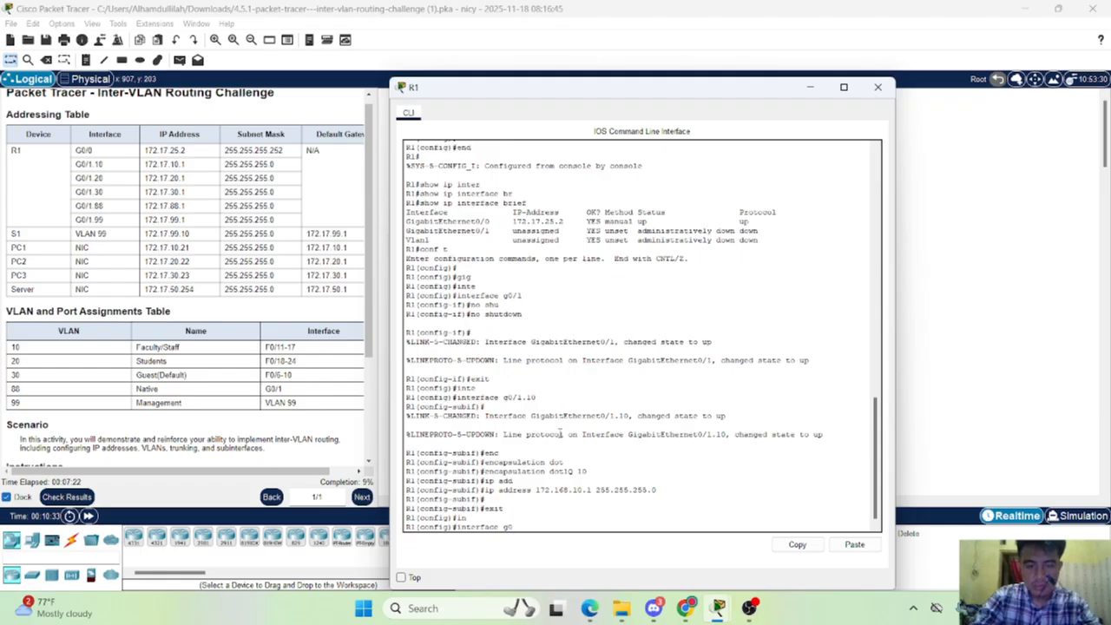
text(/1)
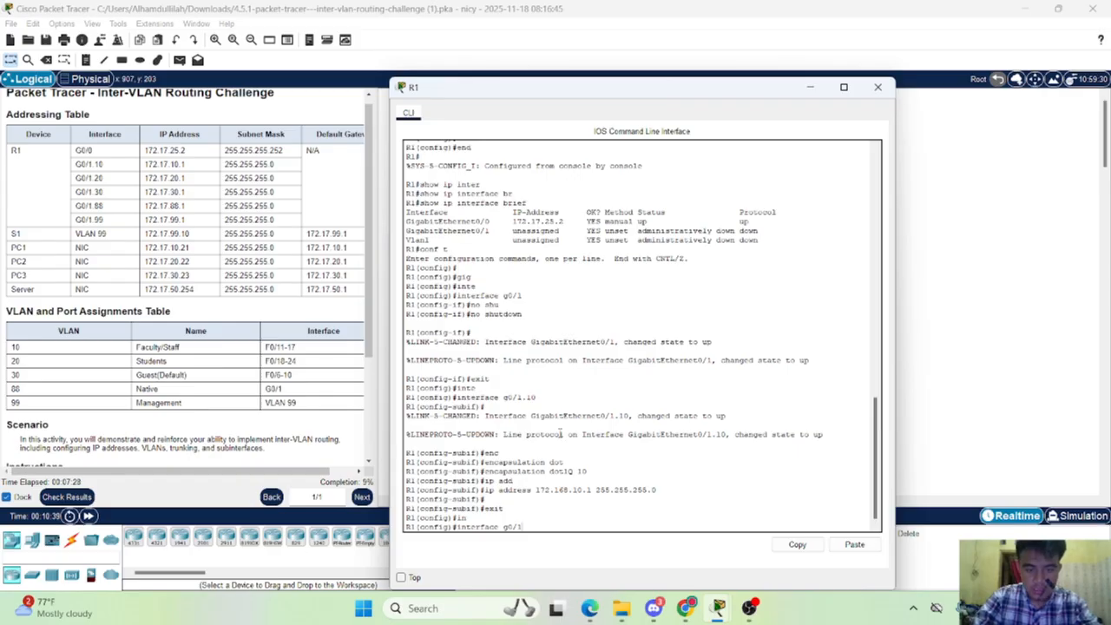
text(.2)
key(BackSpace)
key(BackSpace)
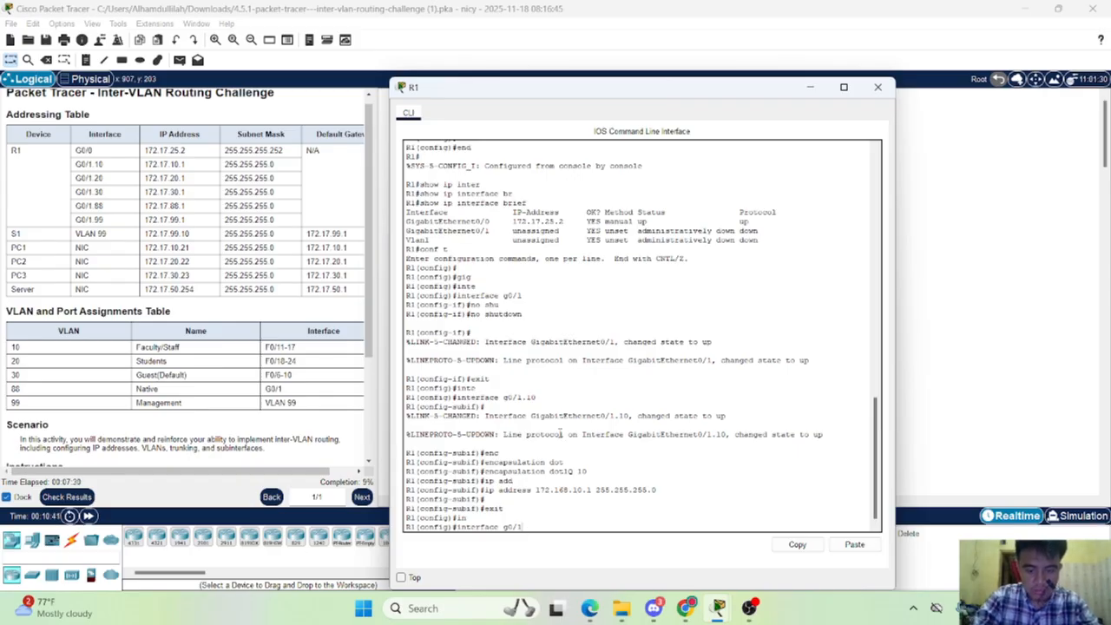
text(.20)
key(Return)
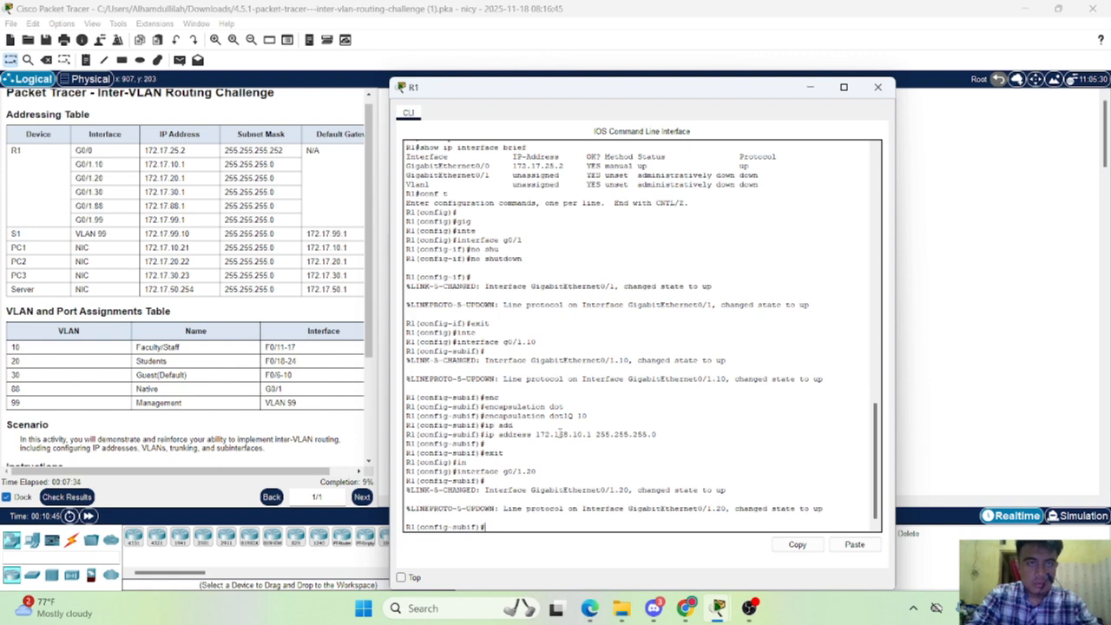
Set the encapsulation of subinterface g0/1.20 to dot1Q for VLAN 20
text(en)
key(Tab)
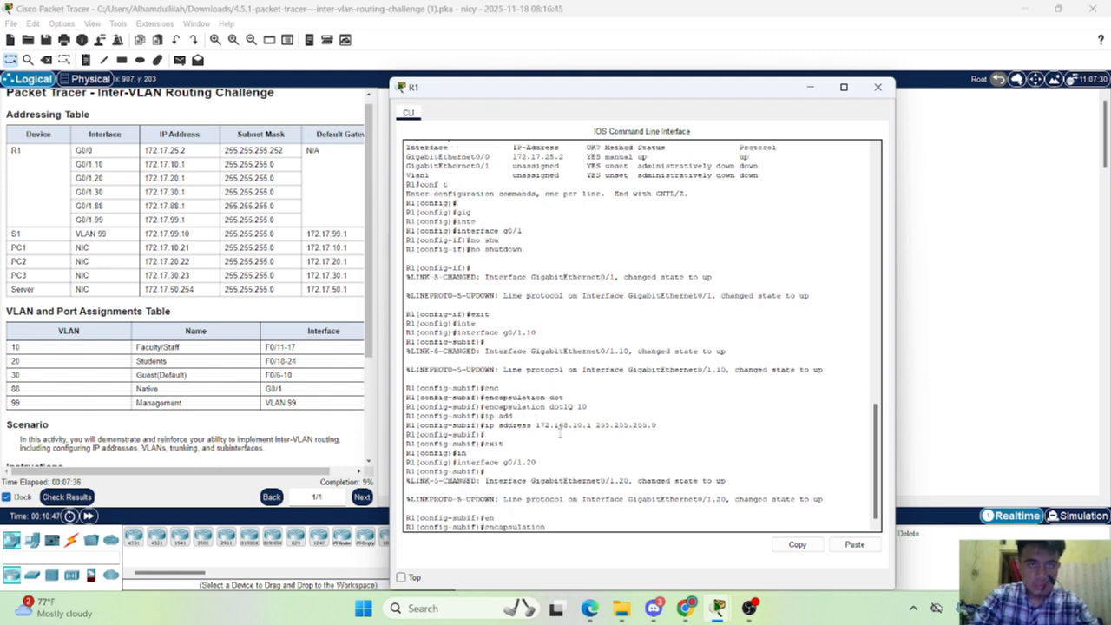
text(do)
key(Tab)
text(20)
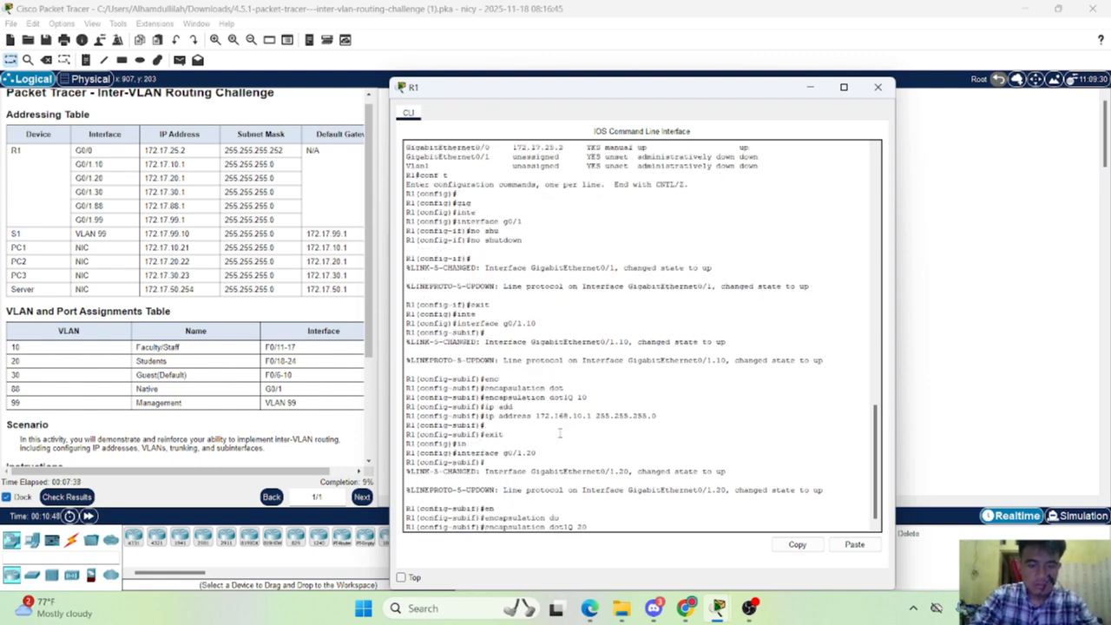
key(Return)
Assign IP address 172.168.20.1 with mask 255.255.255.0 to subinterface g0/1.20
text(ip add)
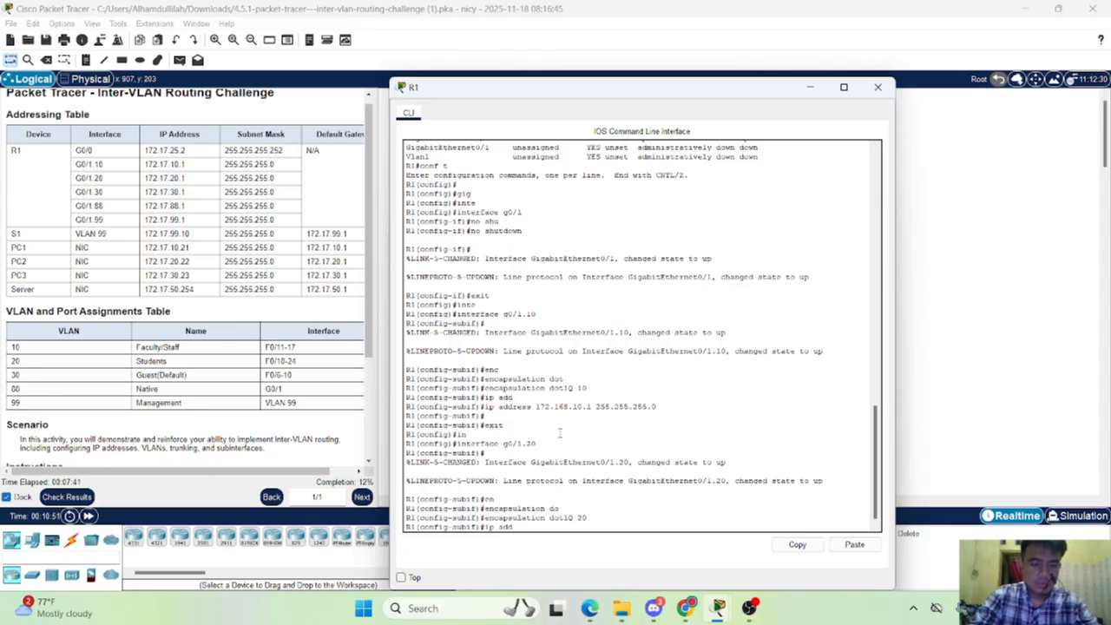
key(Tab)
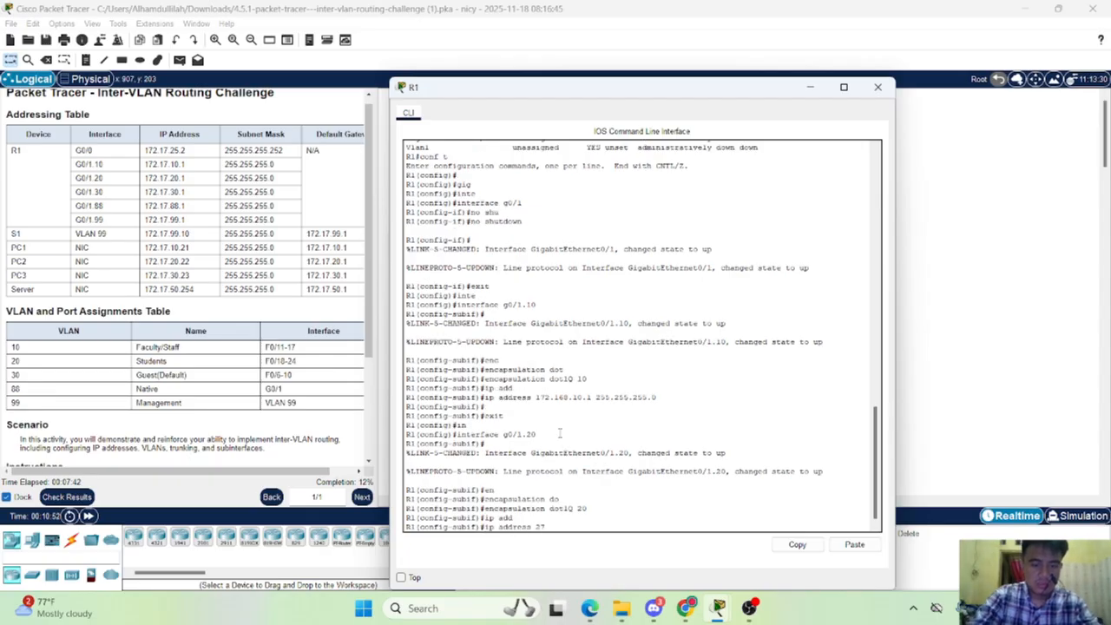
text(172)
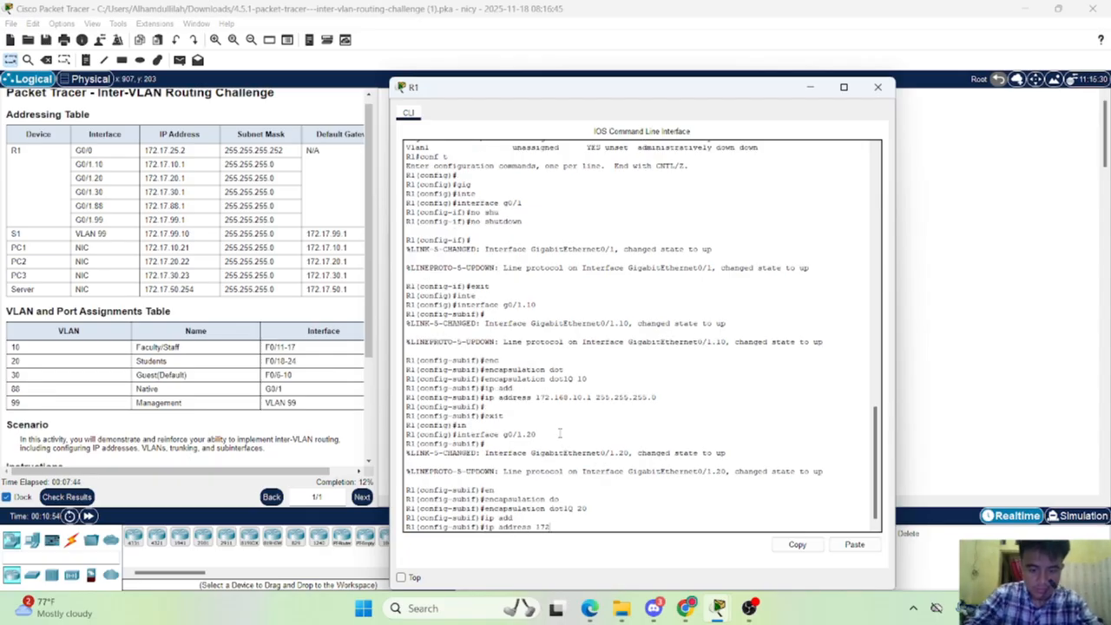
text(.168.)
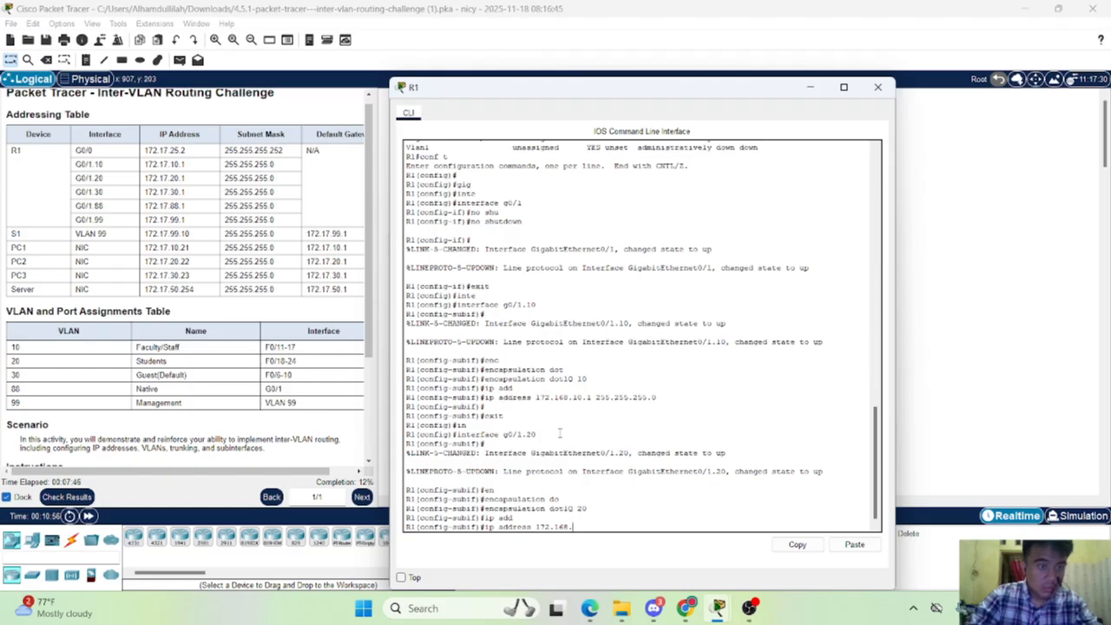
text(20.1)
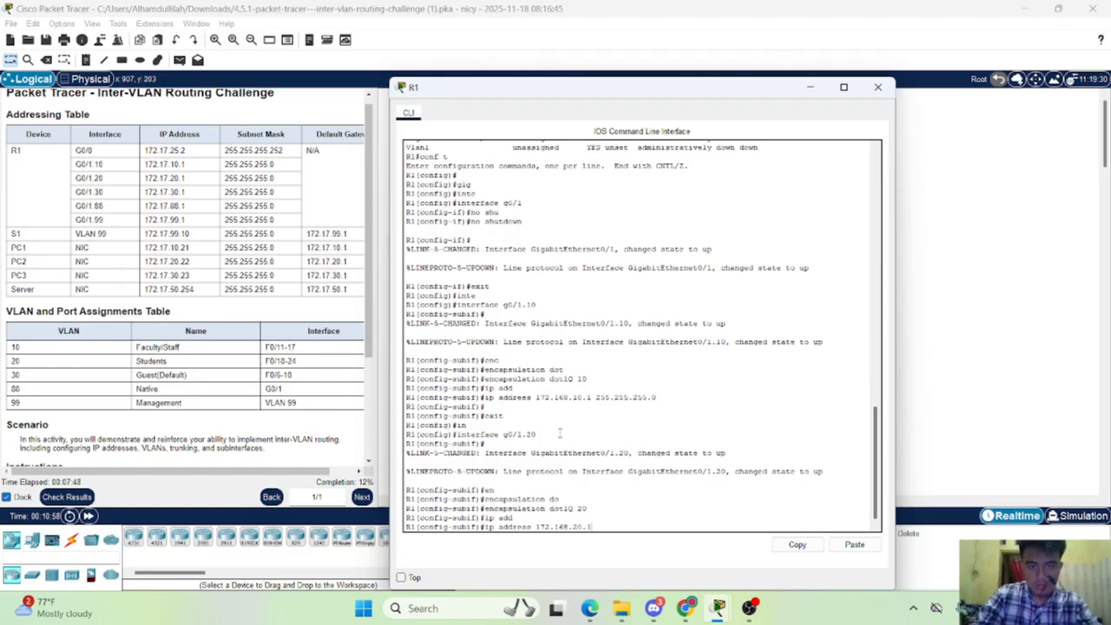
text( 255.25)
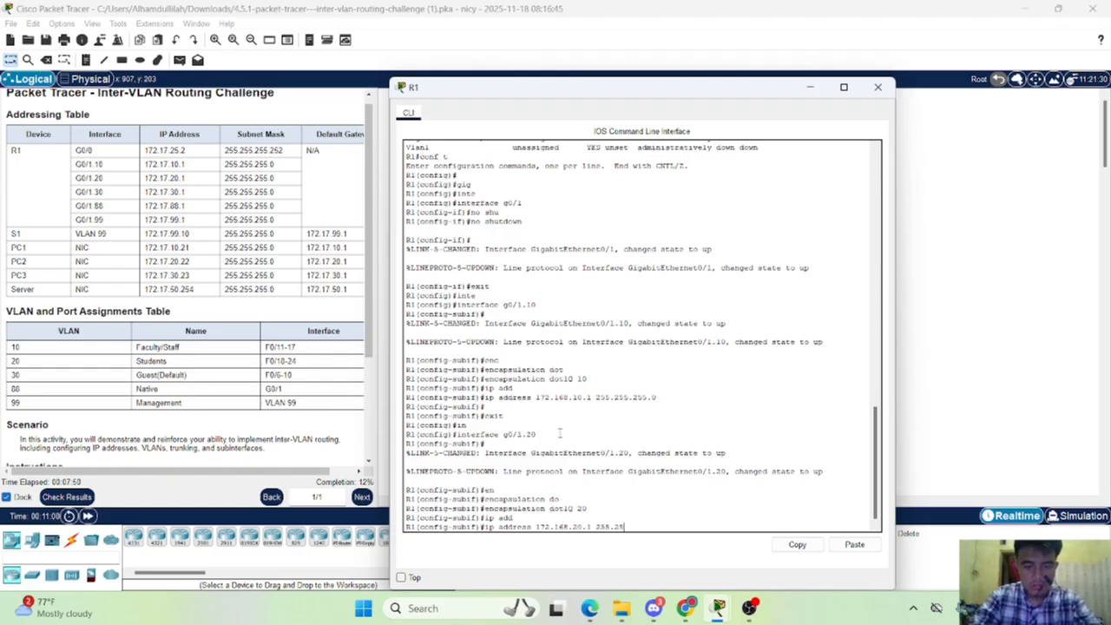
text(5.255.0)
key(Return)
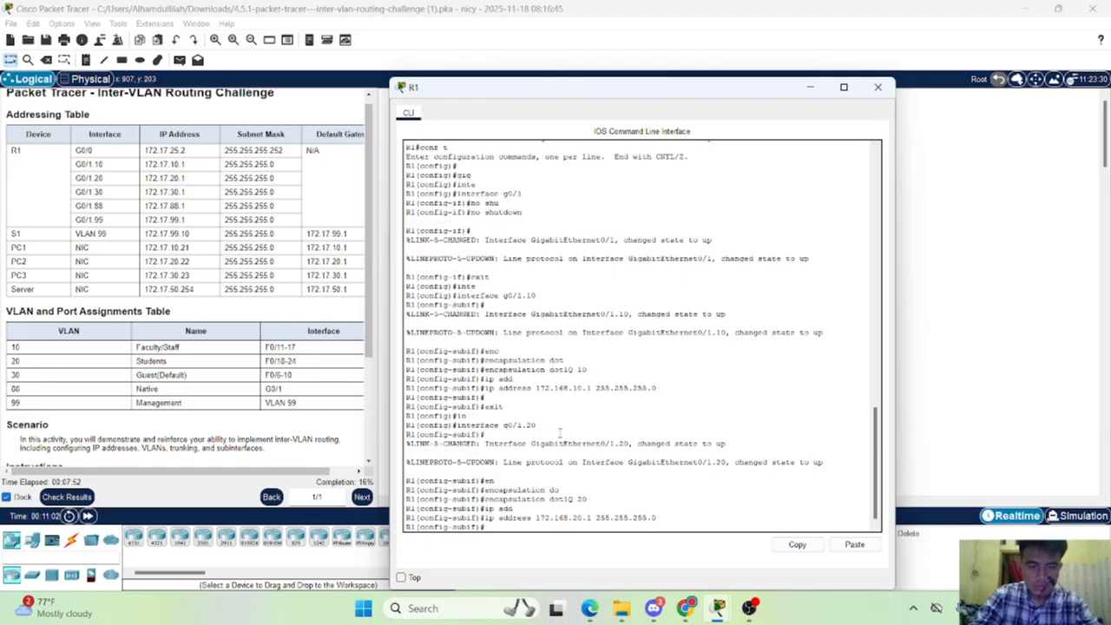
key(Return)
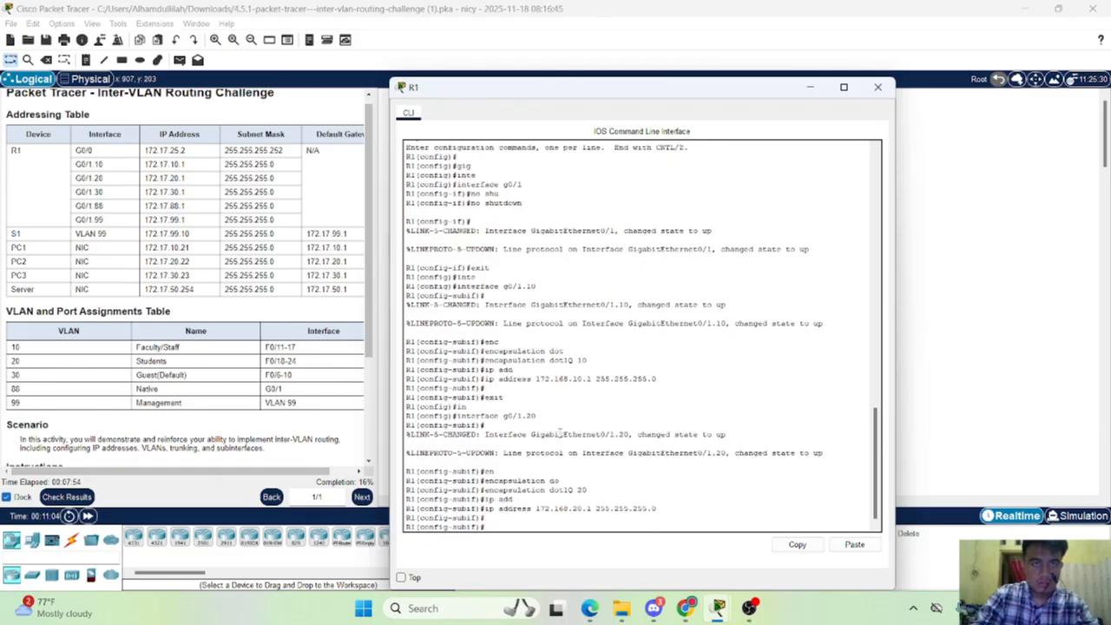
text(ter)
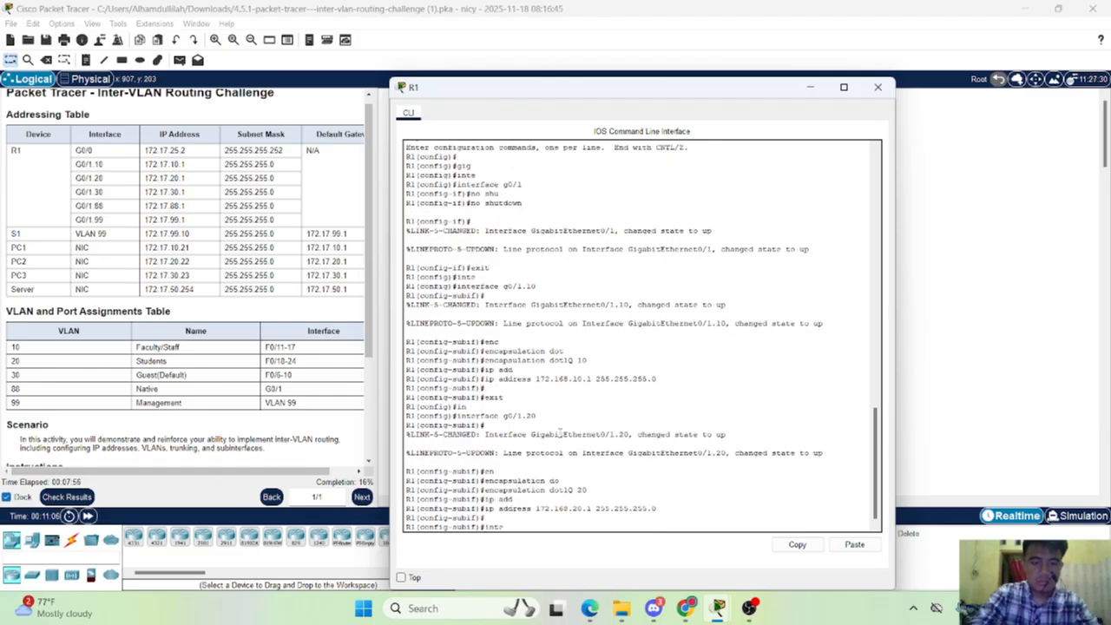
key(Tab)
key(BackSpace)
key(BackSpace)
key(BackSpace)
key(BackSpace)
key(BackSpace)
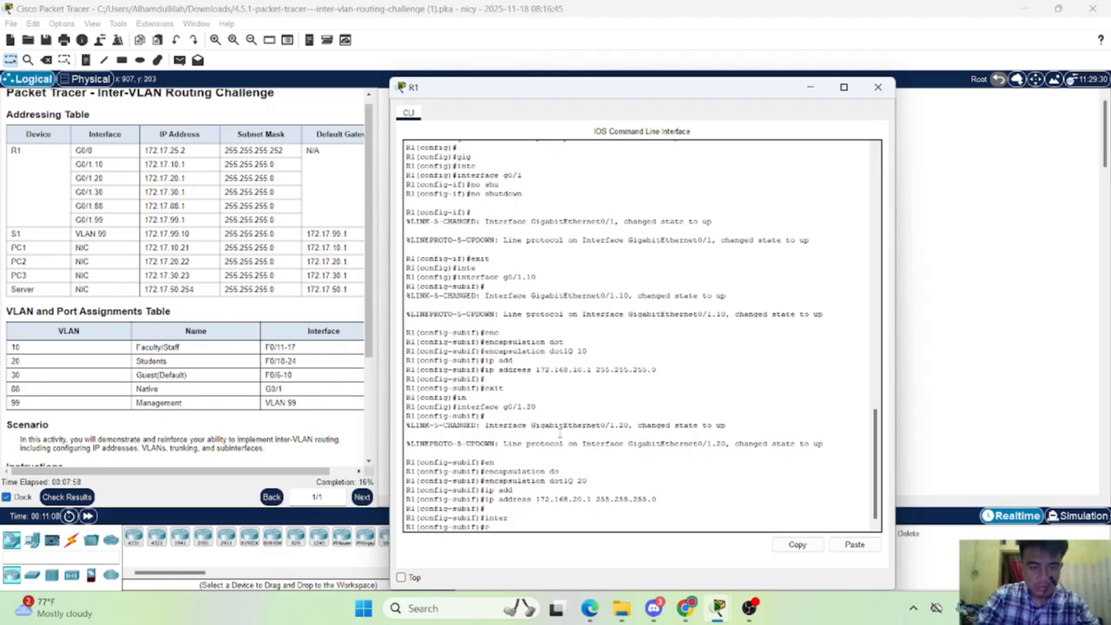
Exit the g0/1.20 subinterface configuration and create subinterface g0/1.30 on R1
text(exit)
key(Return)
text(inte)
key(Tab)
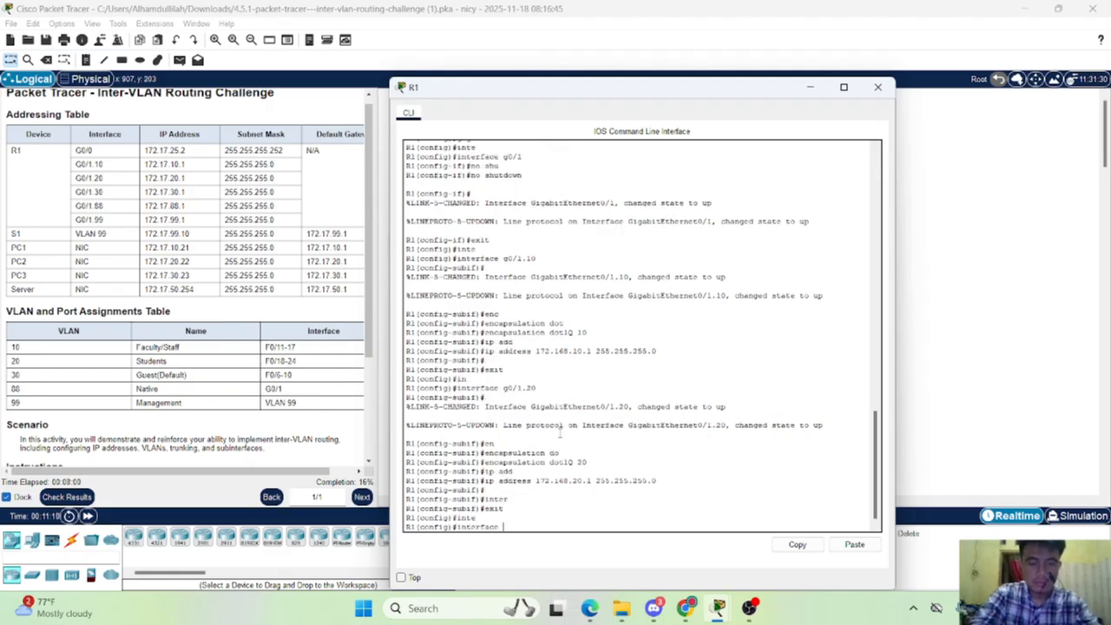
text(g)
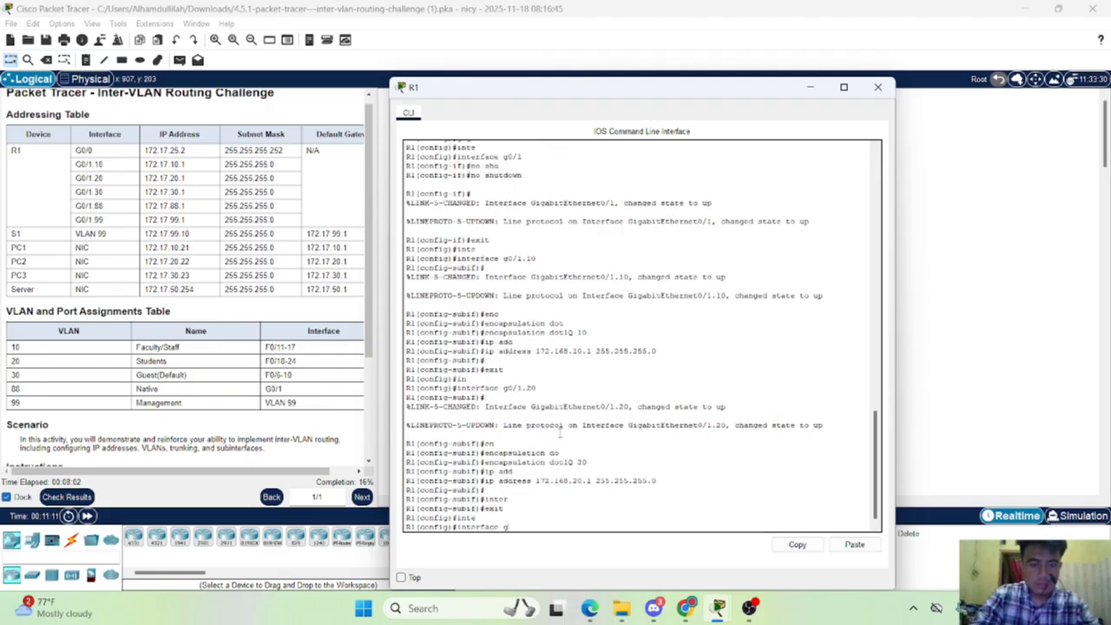
text(0/1)
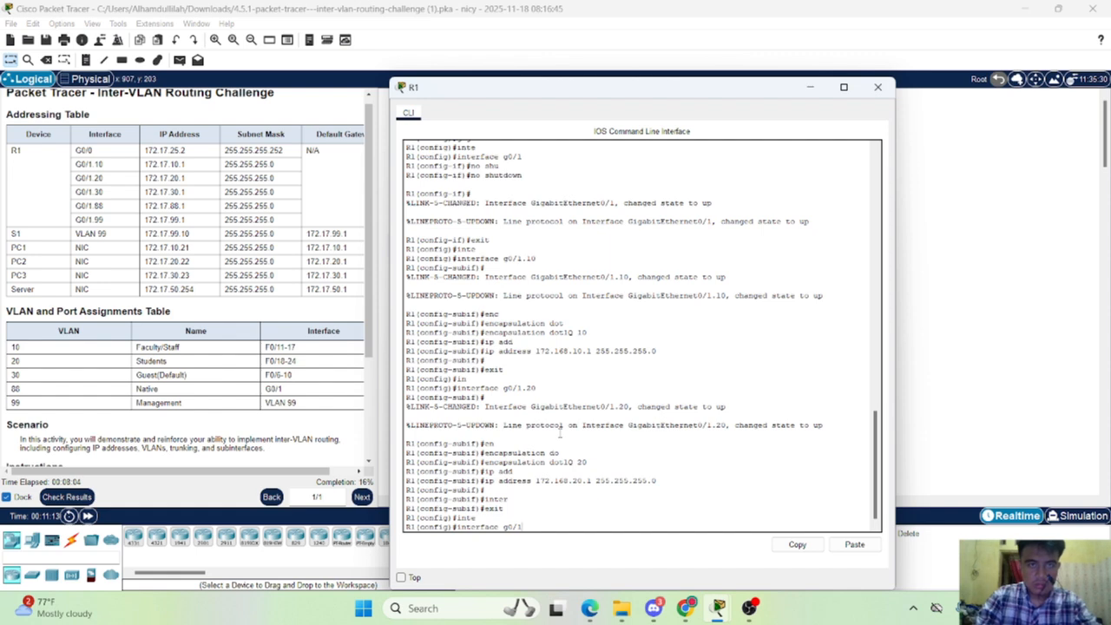
text(.30)
key(Return)
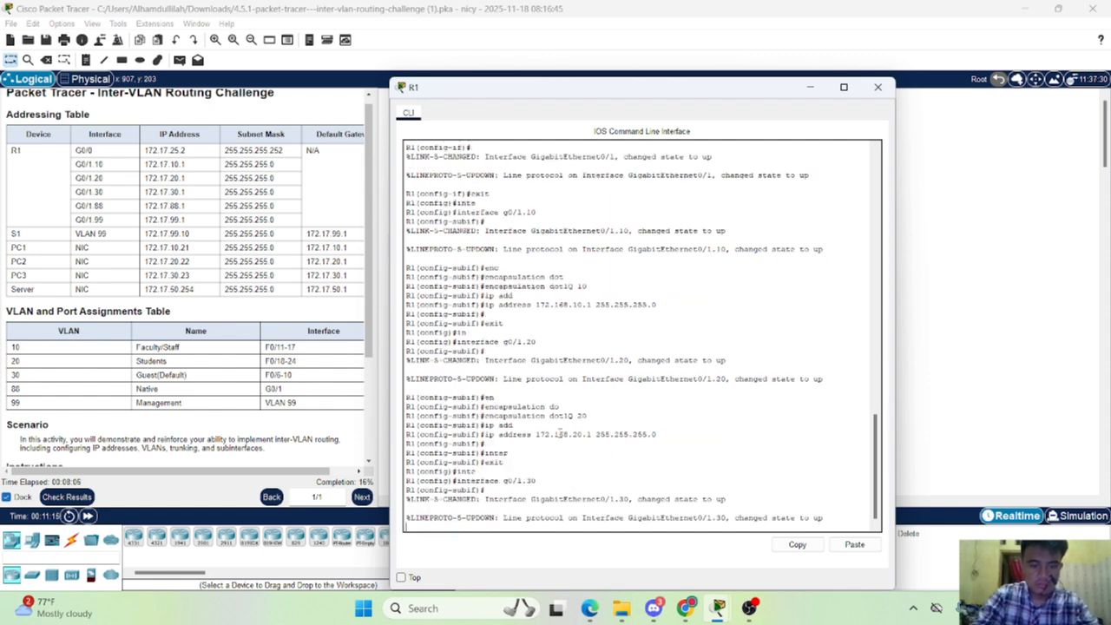
text(ip add)
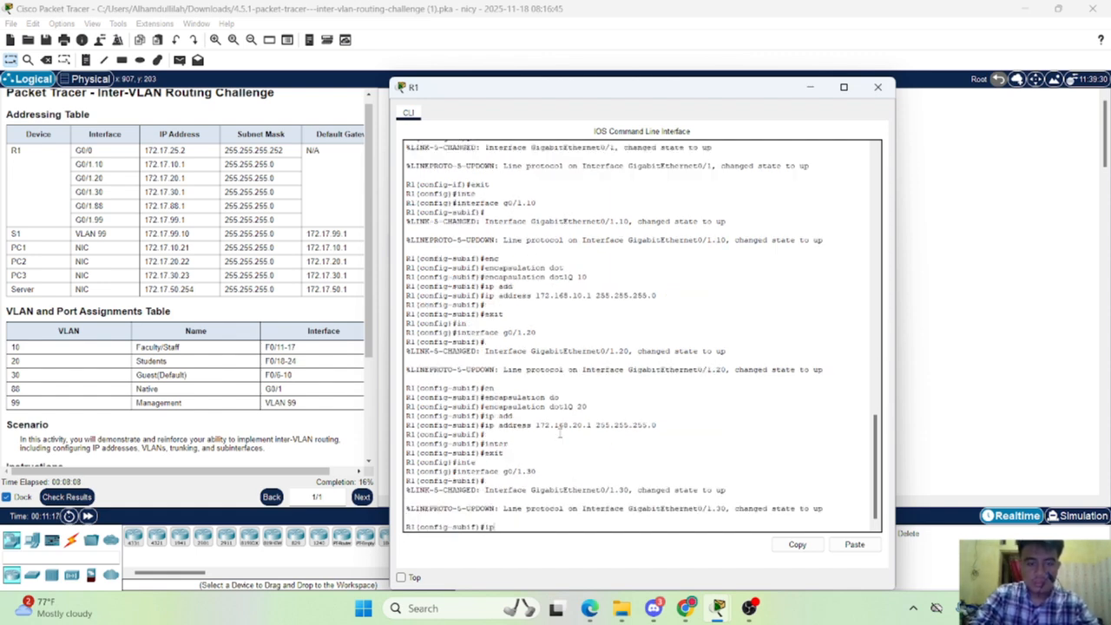
key(Tab)
text(192.16)
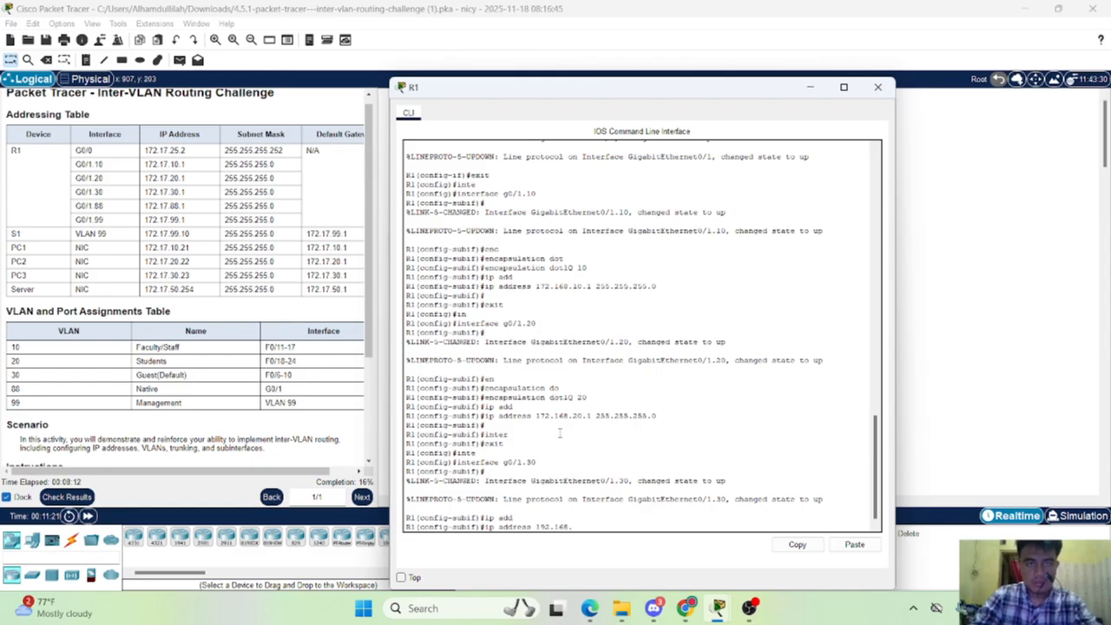
text(8.)
key(BackSpace)
key(BackSpace)
key(BackSpace)
key(BackSpace)
key(BackSpace)
key(BackSpace)
key(BackSpace)
key(BackSpace)
key(BackSpace)
key(BackSpace)
key(BackSpace)
key(BackSpace)
key(BackSpace)
key(BackSpace)
key(BackSpace)
key(BackSpace)
key(BackSpace)
key(BackSpace)
key(BackSpace)
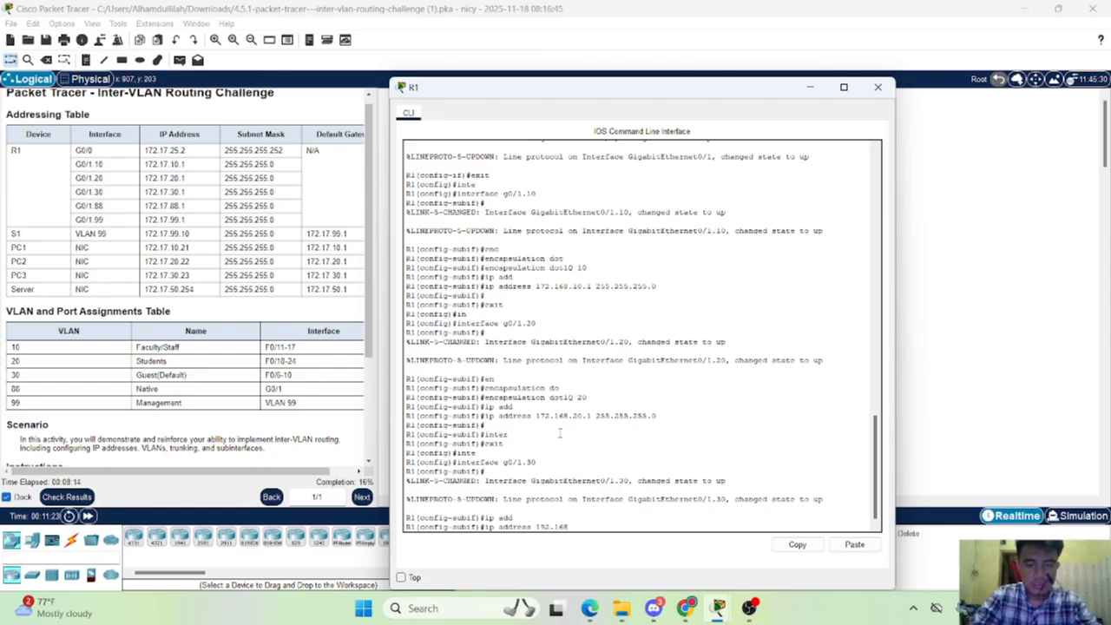
Set the encapsulation of subinterface g0/1.30 to dot1Q for VLAN 30
text(en)
key(Tab)
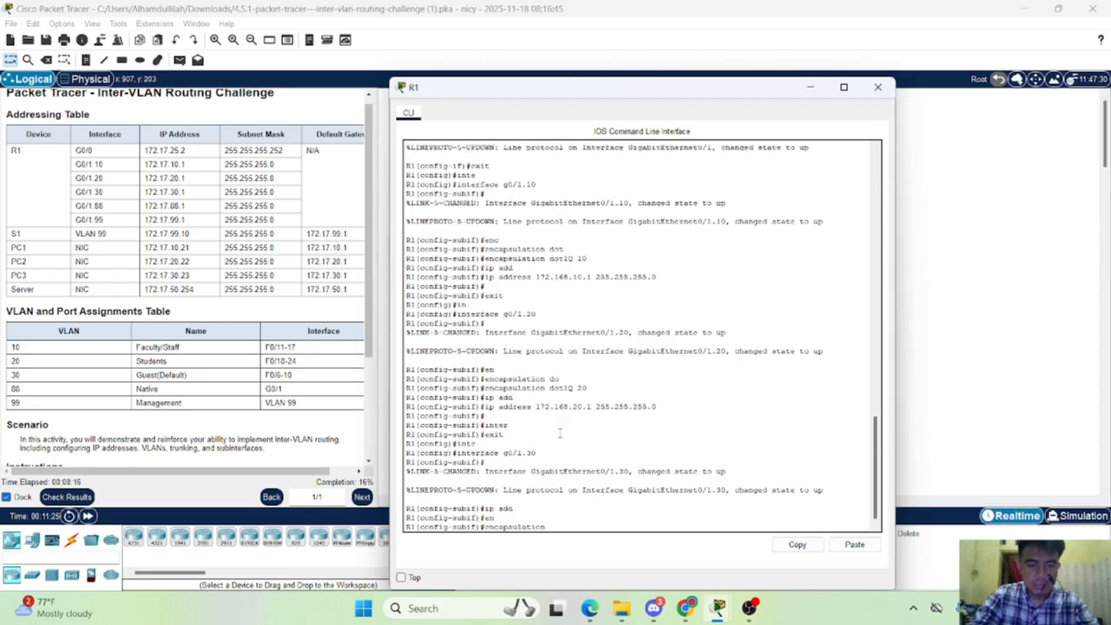
text(do)
key(Tab)
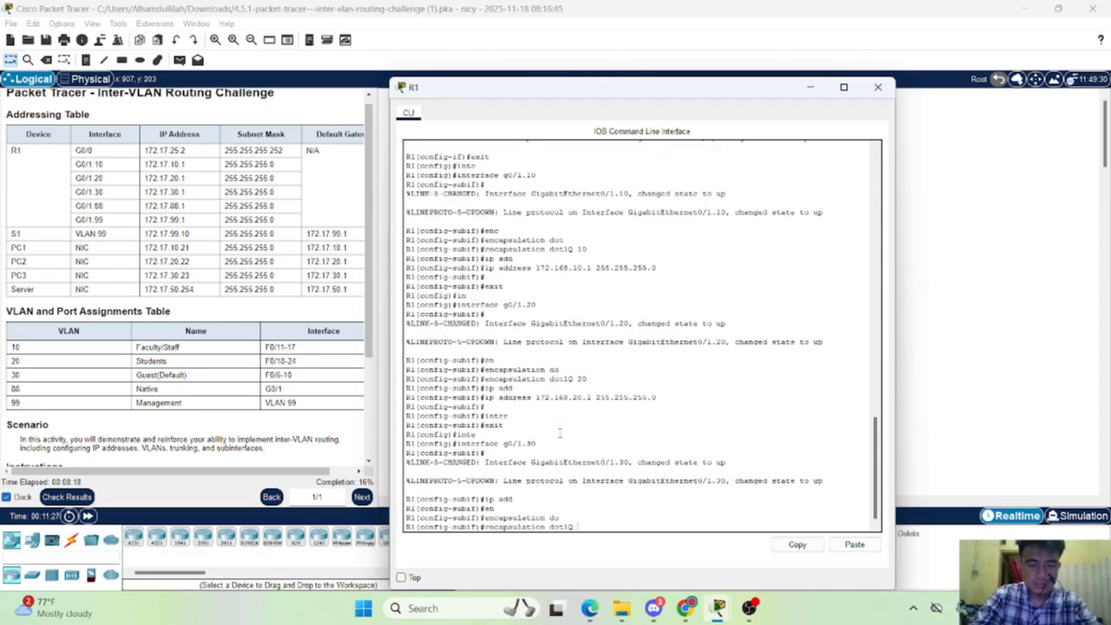
text(30)
key(Return)
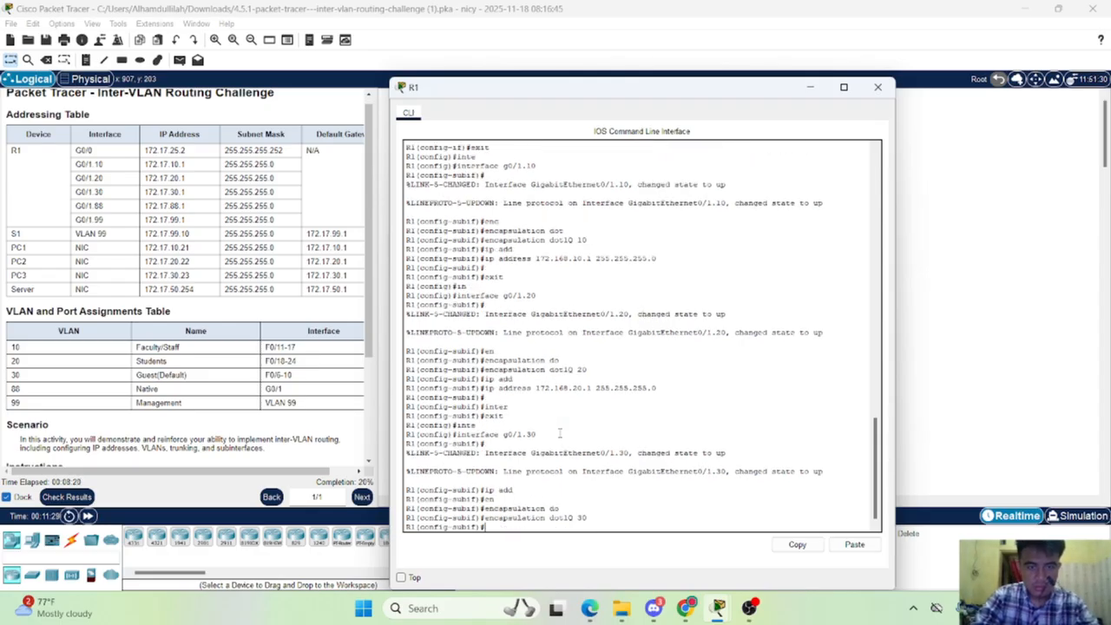
Assign IP address 192.168.30.1 with mask 255.255.255.0 to subinterface g0/1.30
text(ip ad)
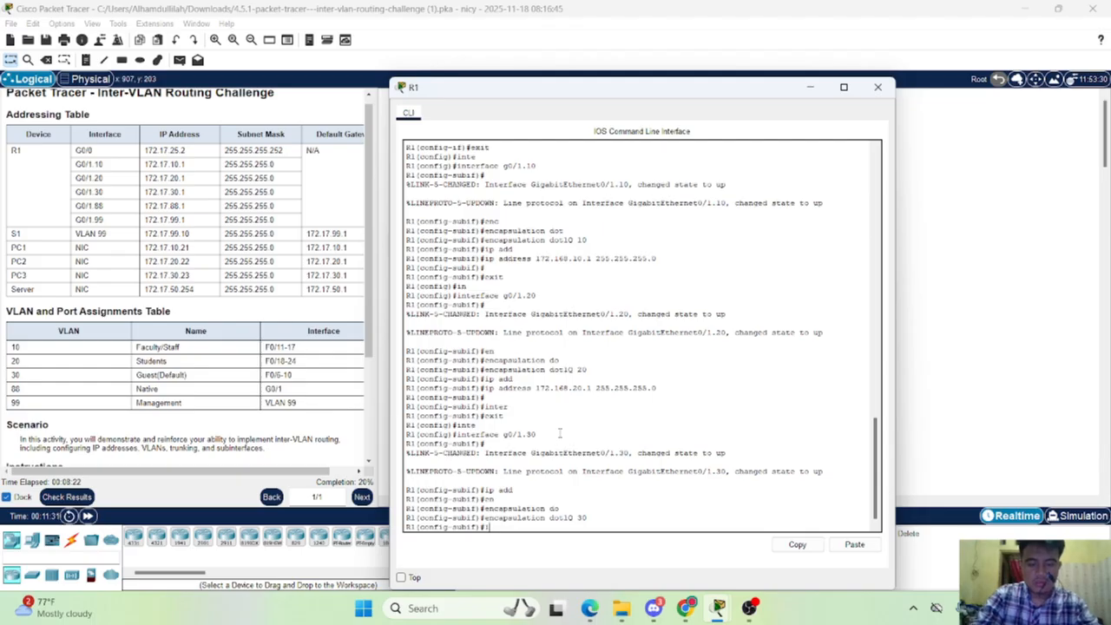
key(Tab)
text(192.1)
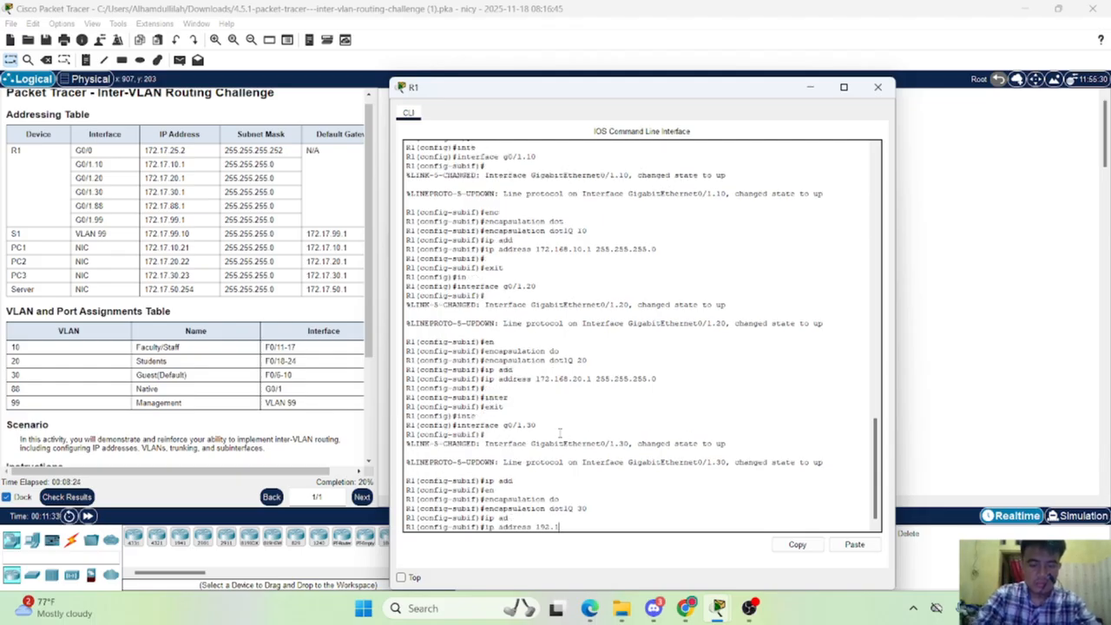
text(68.30.1)
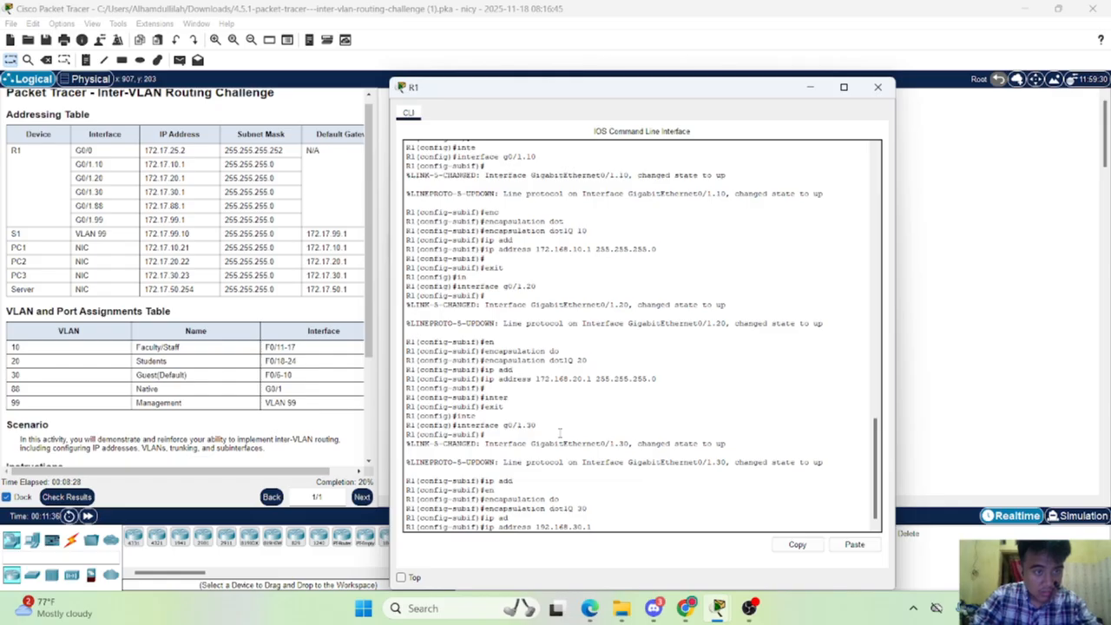
text( 255)
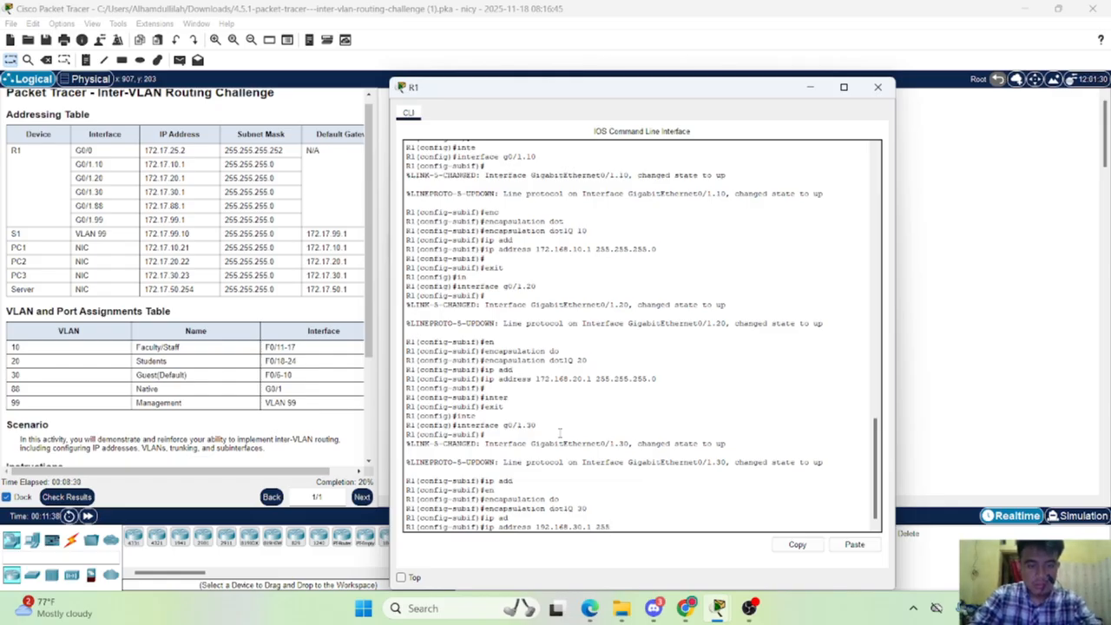
text(.255.255.0)
key(Return)
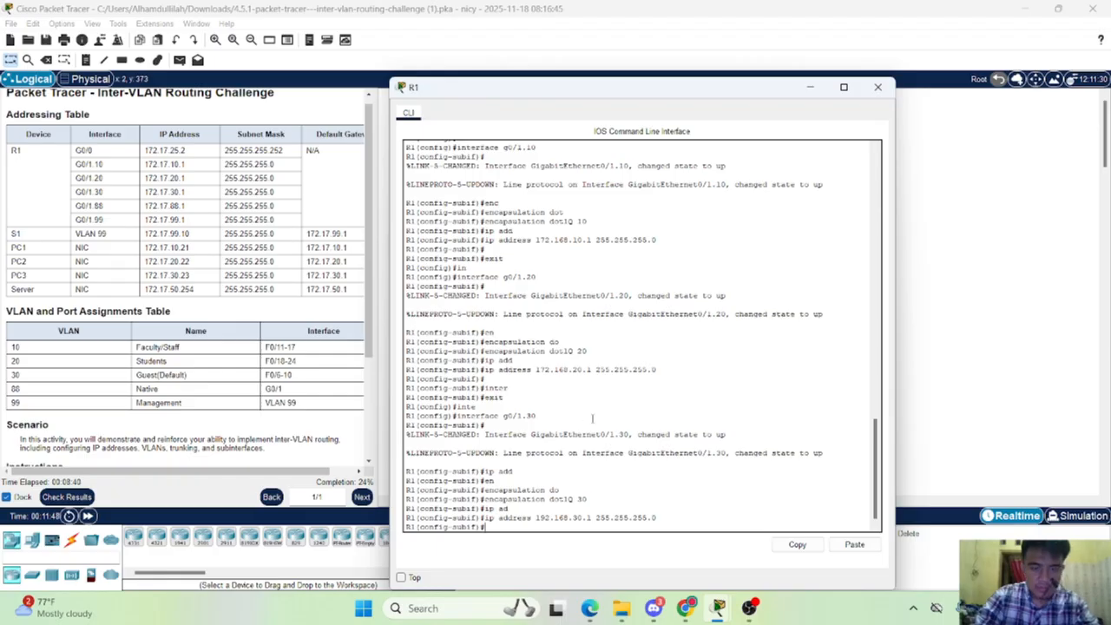
Exit the g0/1.30 subinterface configuration and create subinterface g0/1.88 on R1
text(it)
key(Return)
text(ip add)
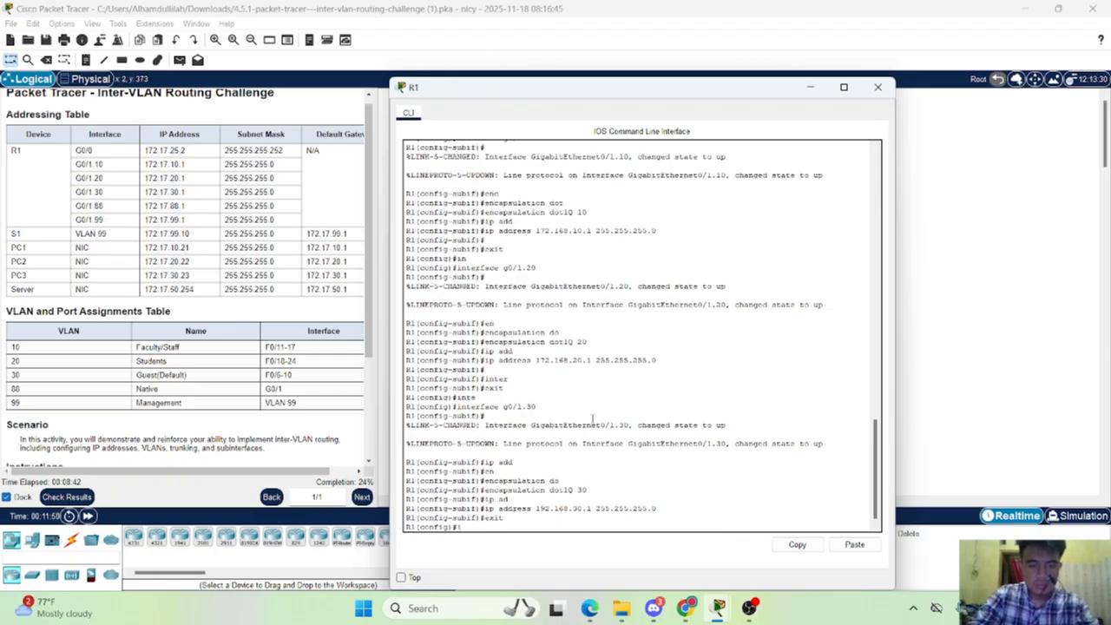
key(Tab)
key(BackSpace)
key(BackSpace)
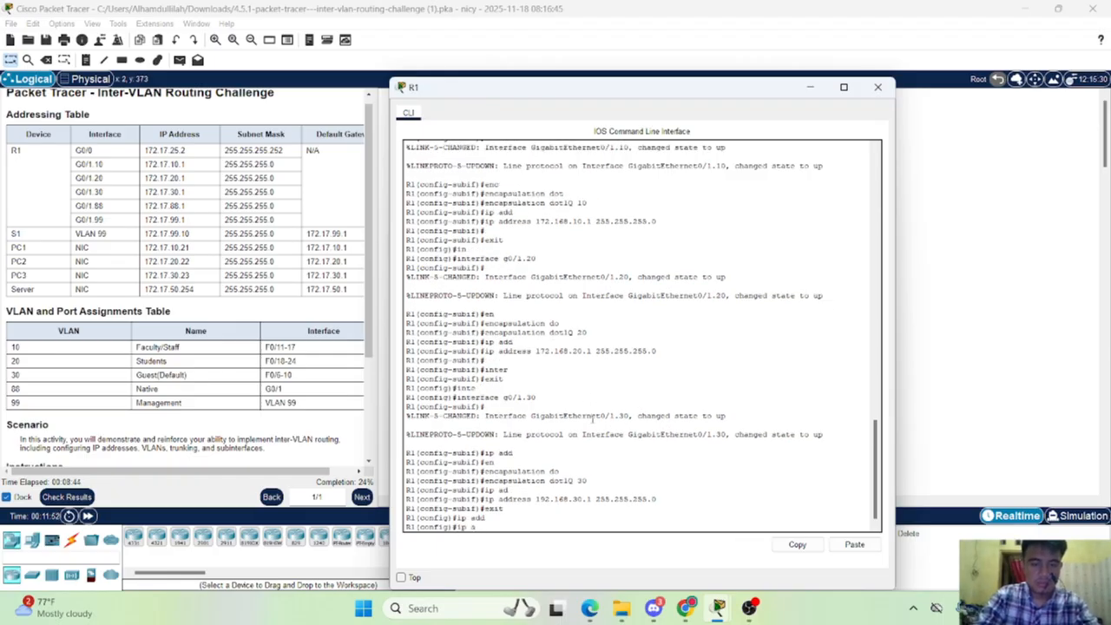
key(BackSpace)
key(BackSpace)
text(inte)
key(Tab)
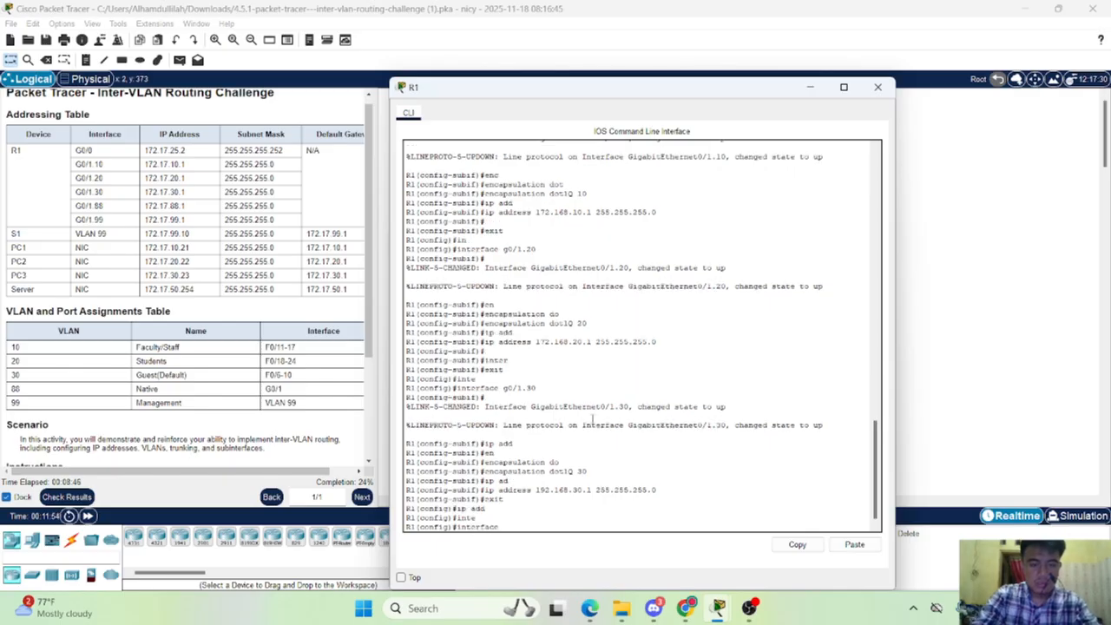
text(g)
text(0/)
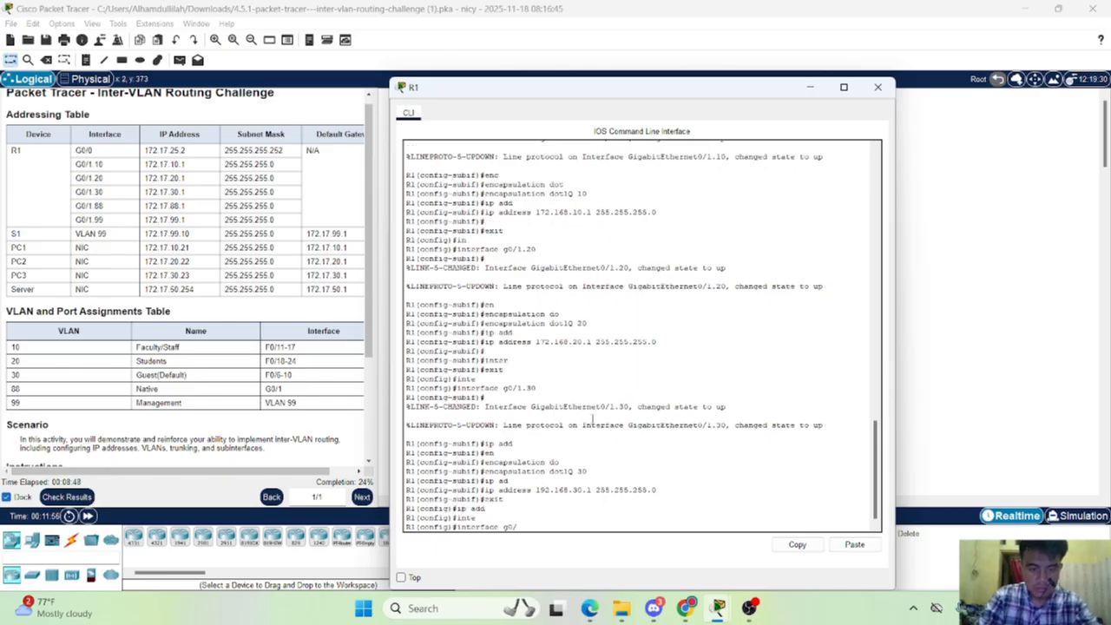
text(1.88)
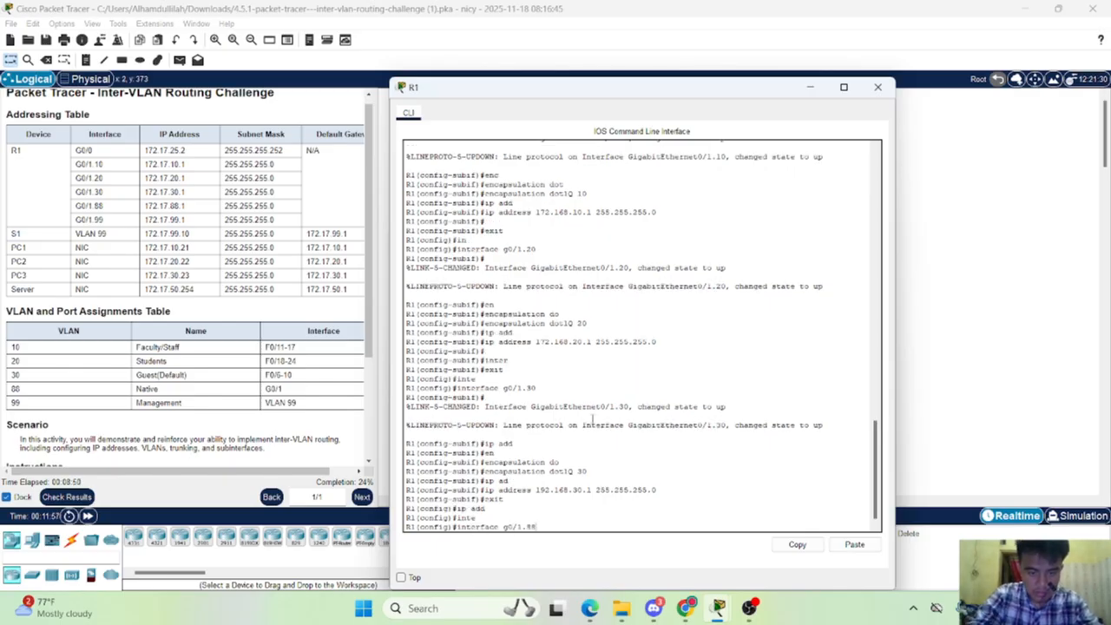
key(Return)
key(Return)
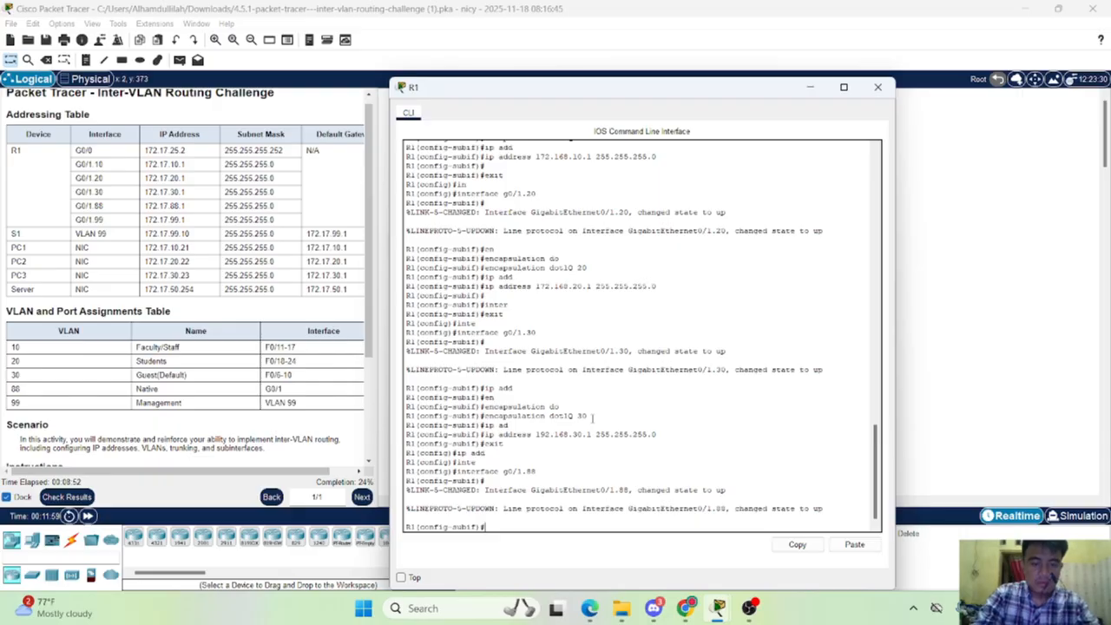
Set the encapsulation of subinterface g0/1.88 to dot1Q for VLAN 88 as the native VLAN
text(en)
key(Tab)
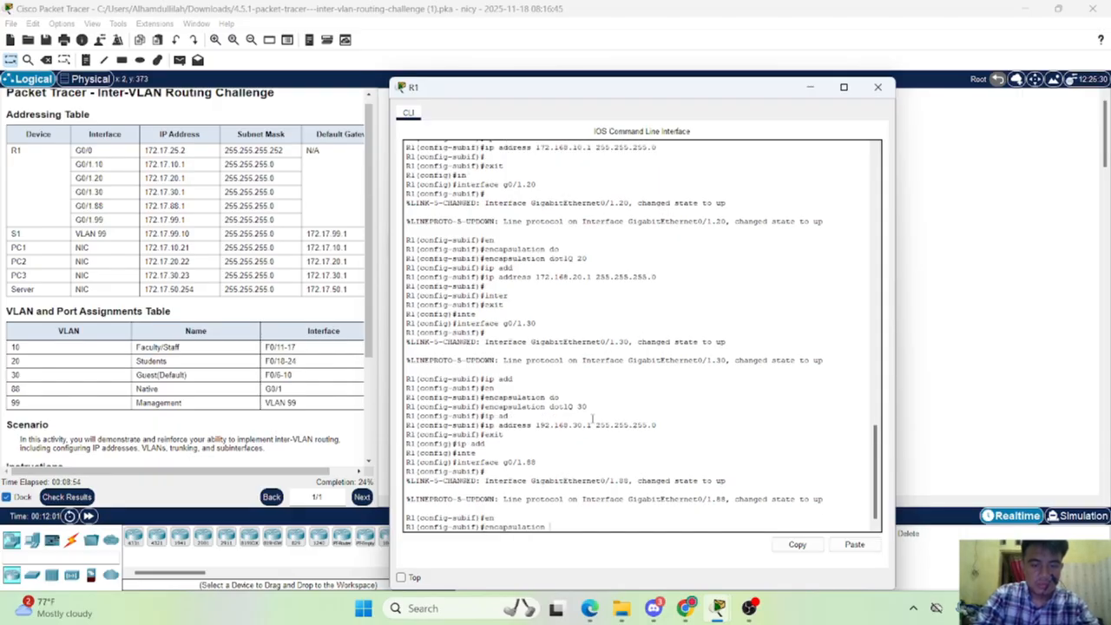
text(do)
key(Tab)
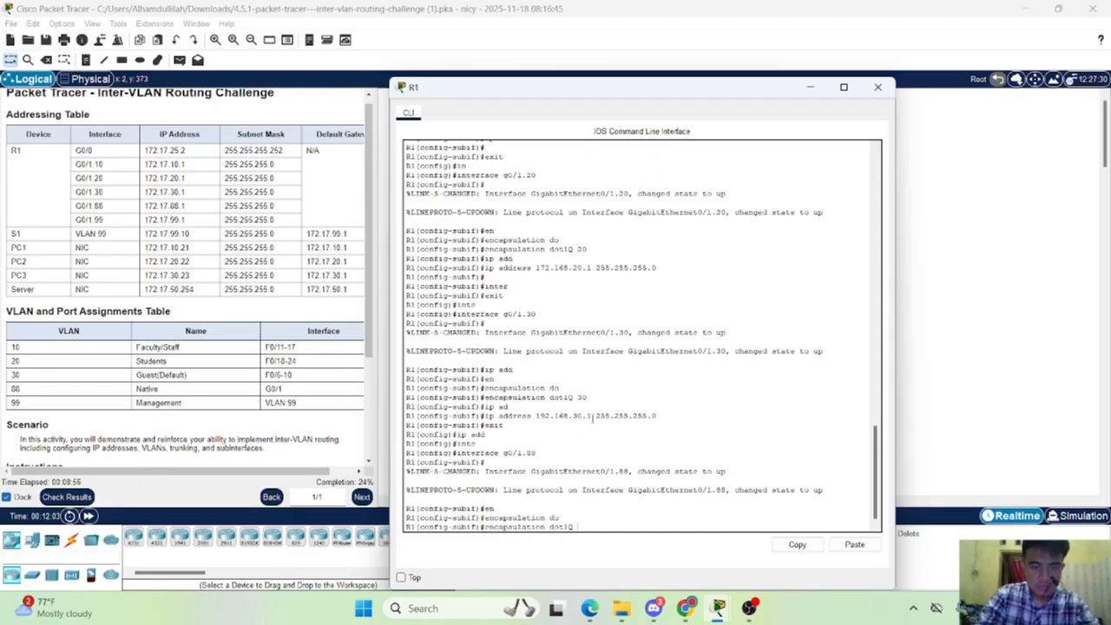
text(88 n)
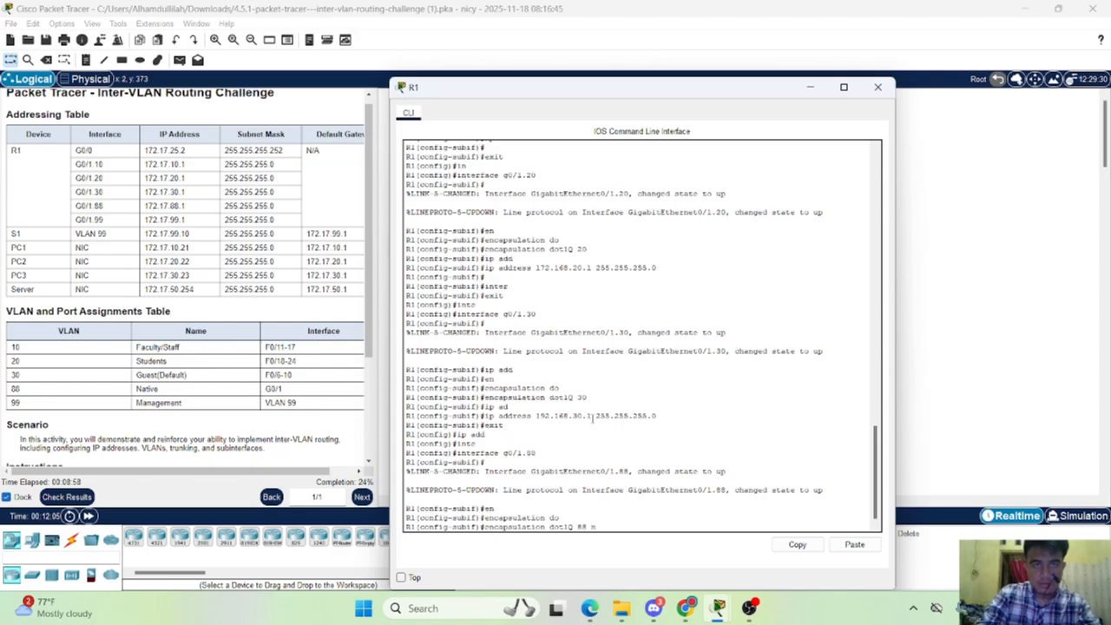
text(ative)
key(Return)
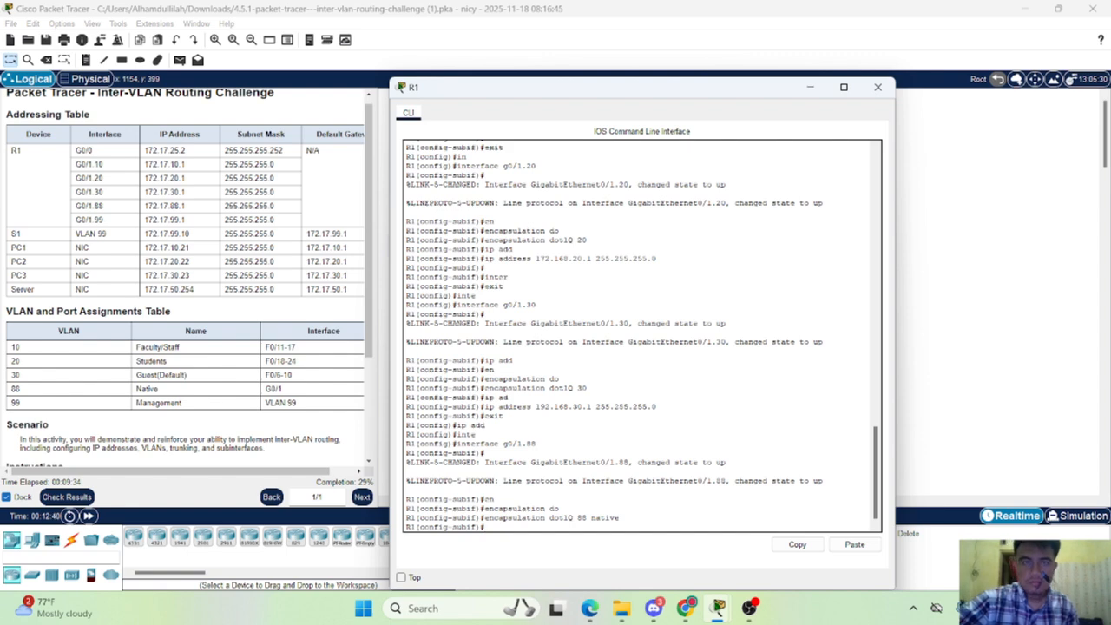
click(965, 302)
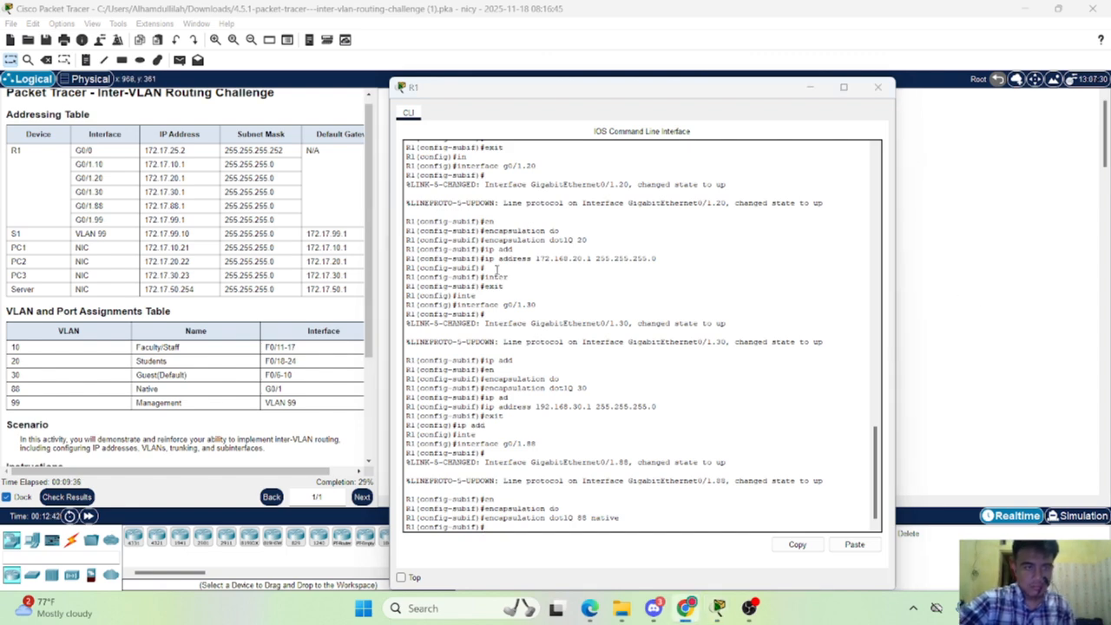
click(542, 465)
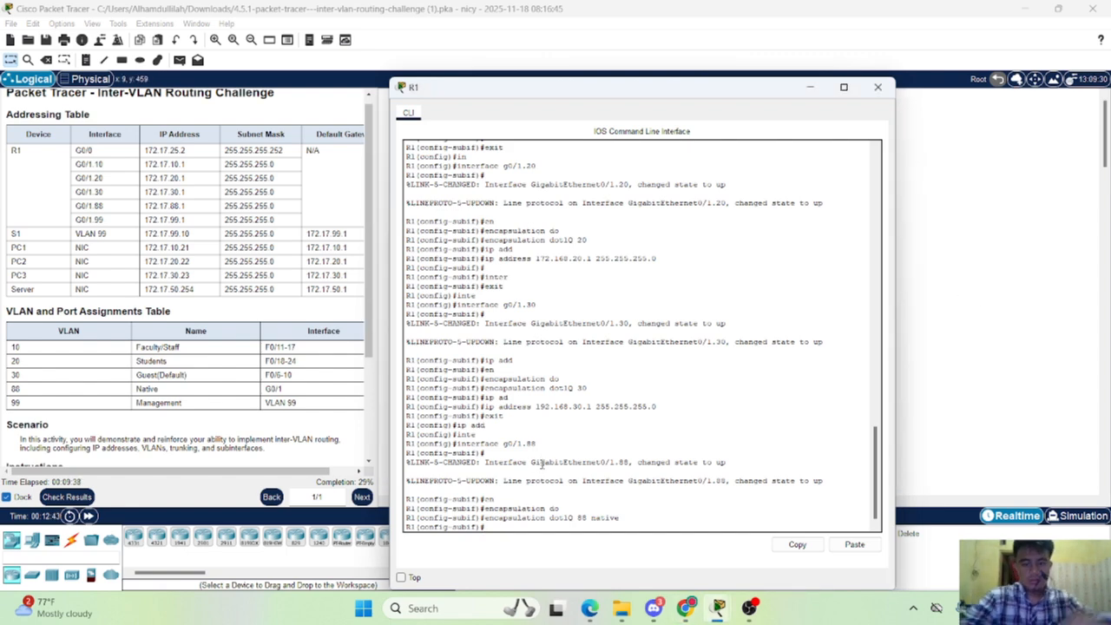
text(ip add)
key(Tab)
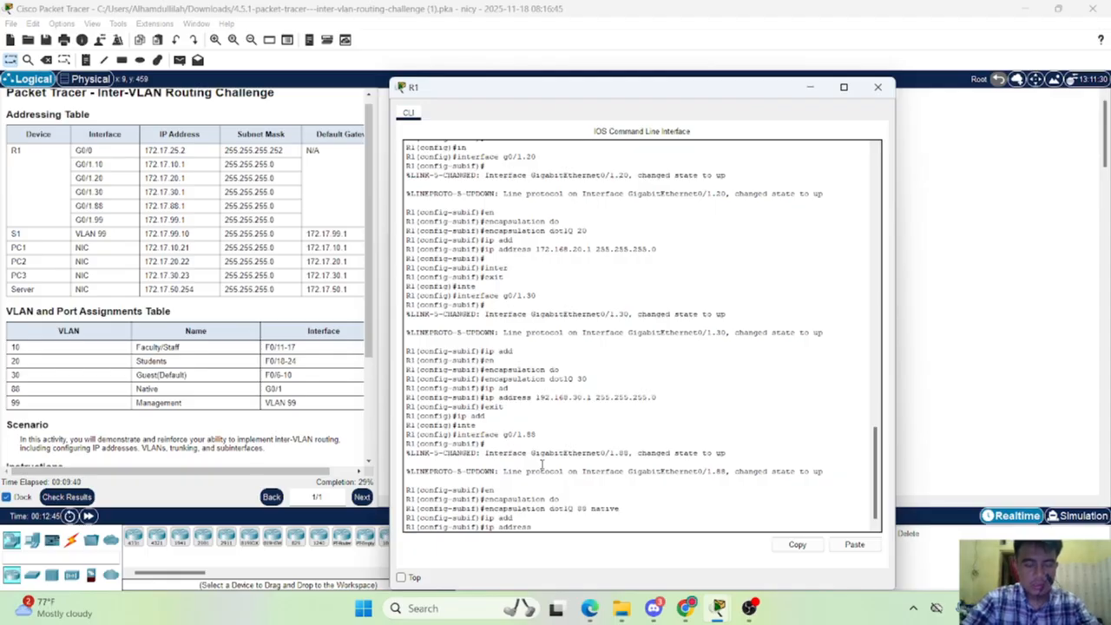
text(192.168.)
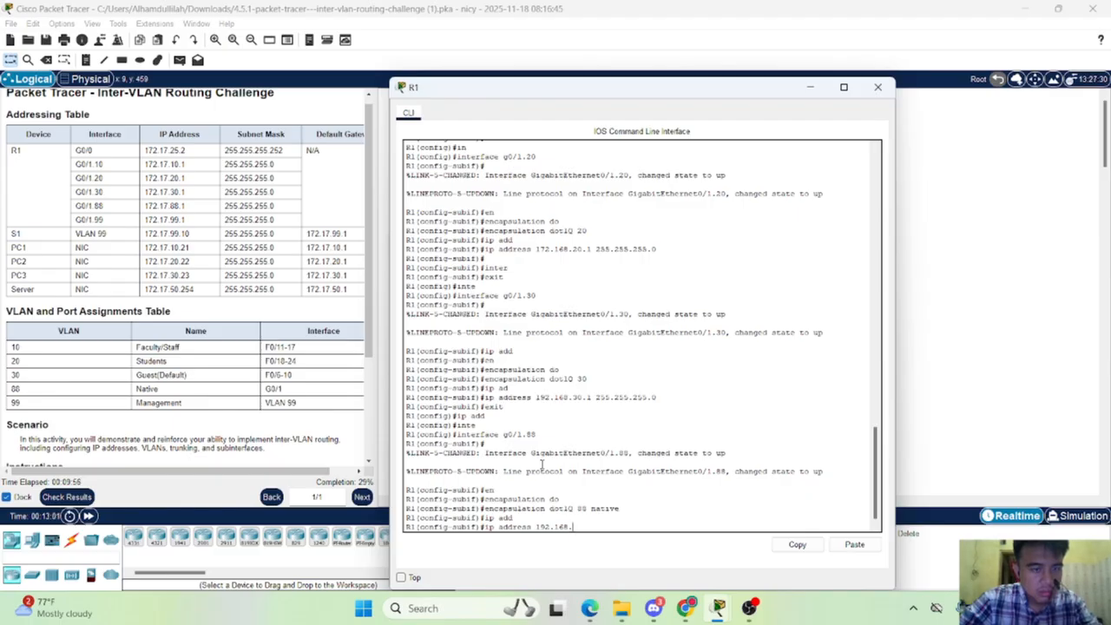
key(BackSpace)
key(BackSpace)
key(BackSpace)
key(BackSpace)
key(BackSpace)
key(BackSpace)
key(BackSpace)
key(BackSpace)
key(BackSpace)
key(BackSpace)
key(BackSpace)
key(BackSpace)
key(BackSpace)
key(BackSpace)
key(BackSpace)
key(BackSpace)
key(BackSpace)
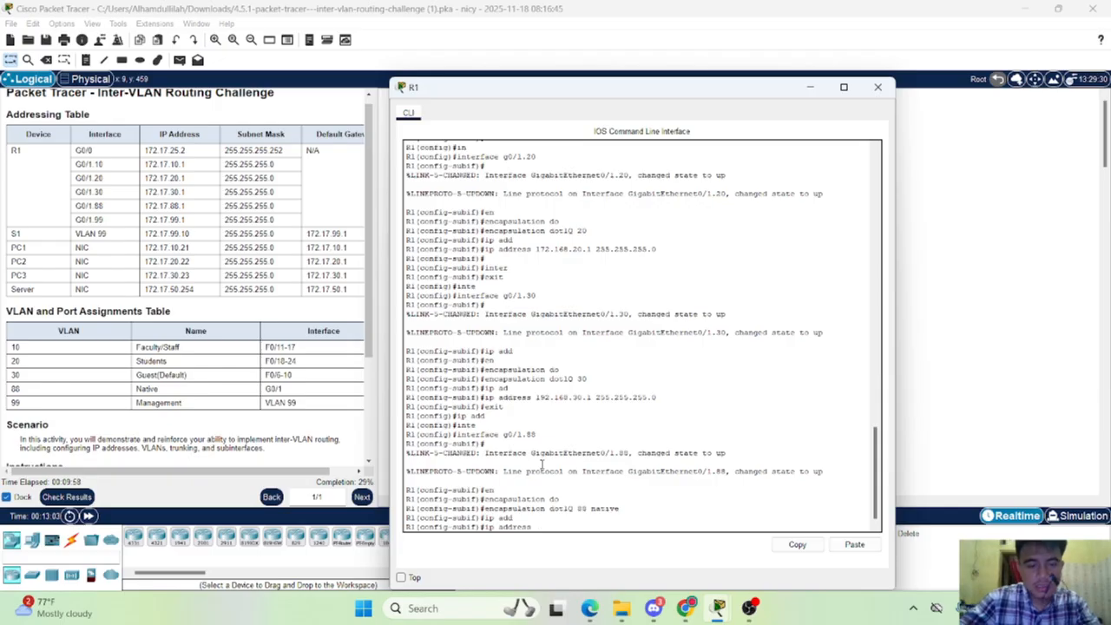
Exit the g0/1.88 subinterface configuration and re-enter the configuration of subinterface g0/1.30
text(exit)
key(Return)
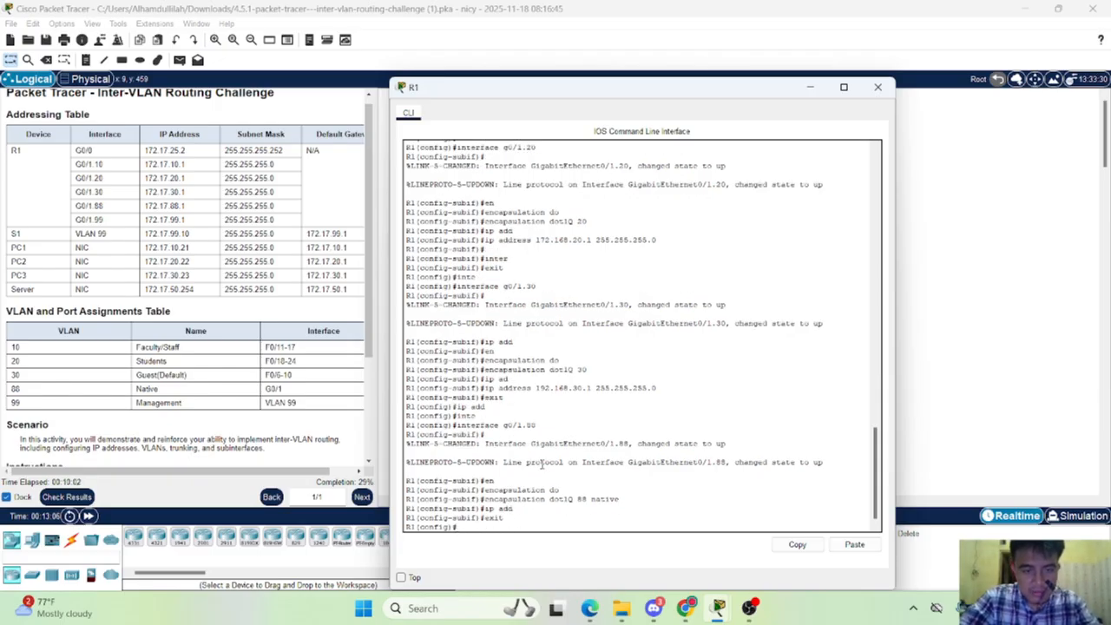
text(ip add)
key(Tab)
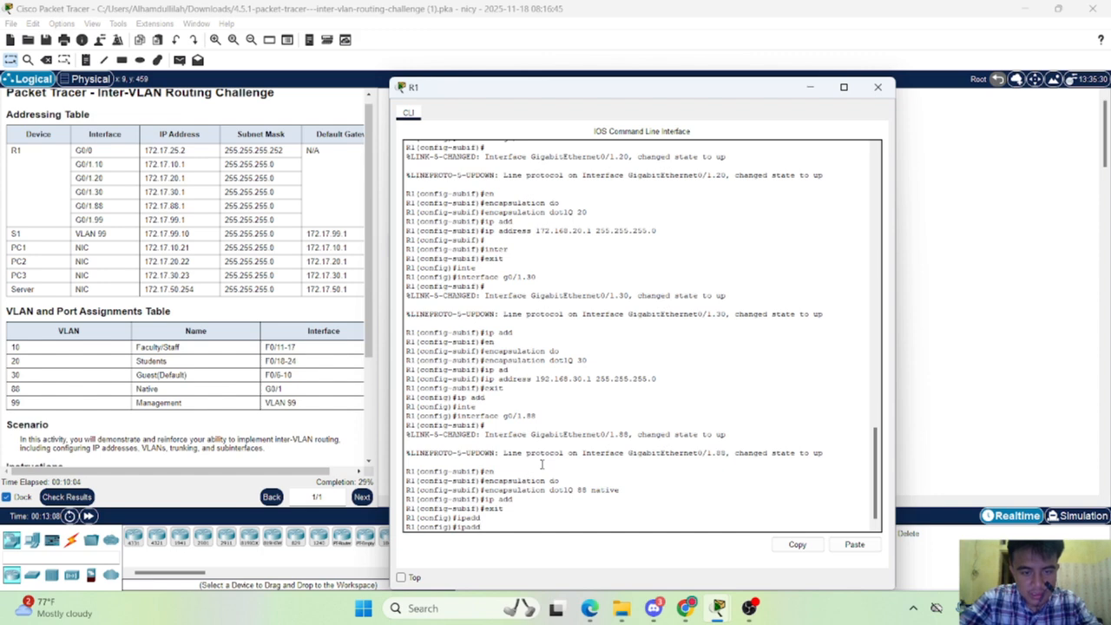
key(BackSpace)
key(BackSpace)
key(BackSpace)
key(BackSpace)
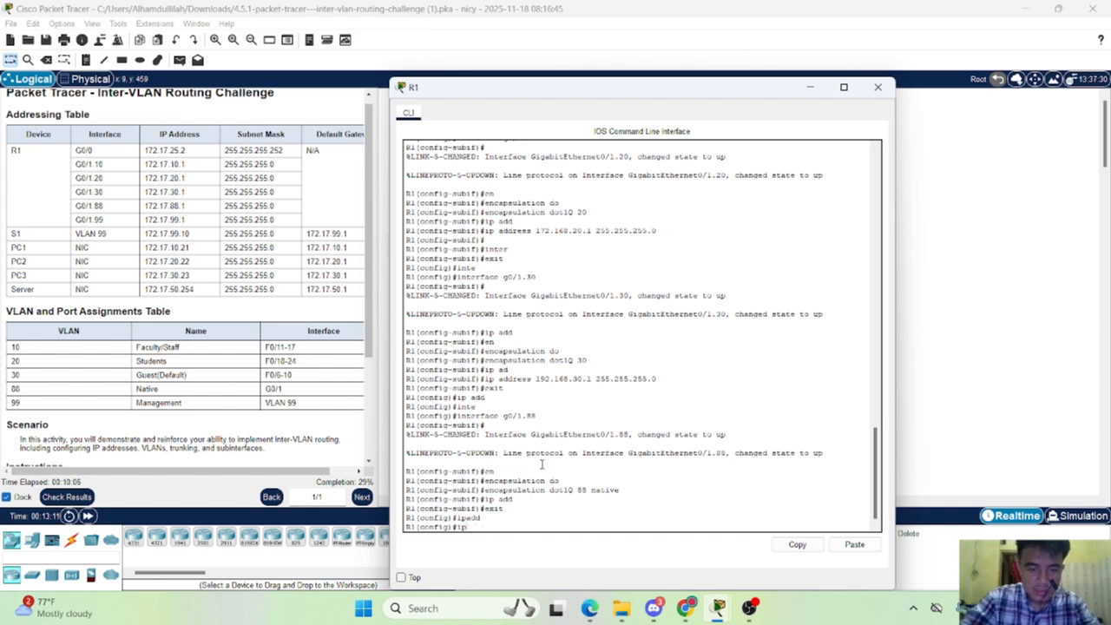
key(BackSpace)
key(BackSpace)
text(inter)
key(Tab)
text(g)
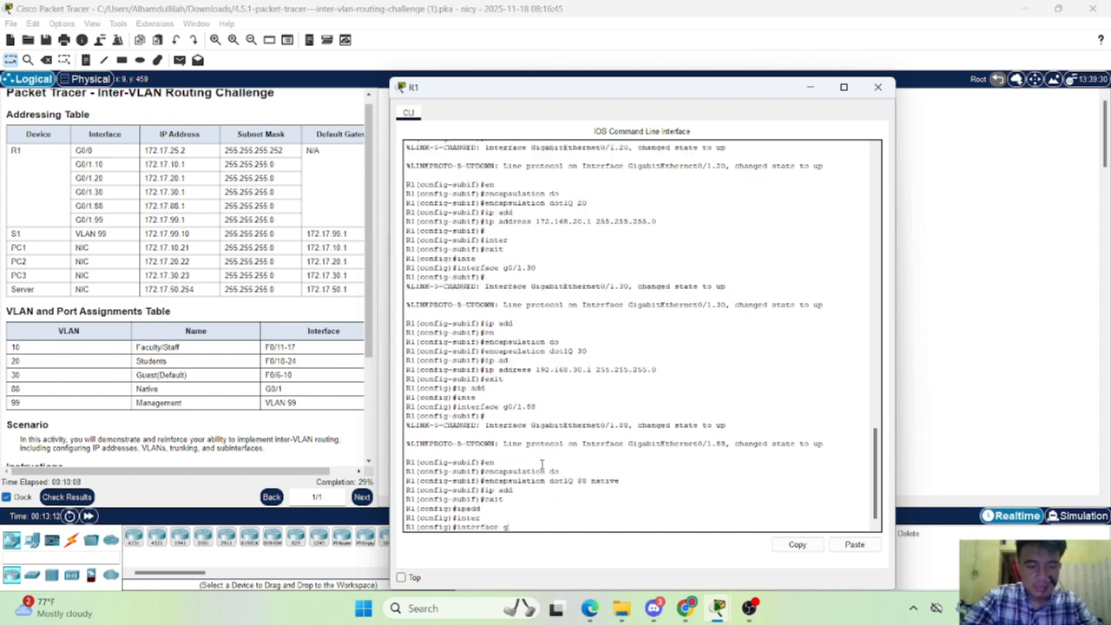
text(0/1.)
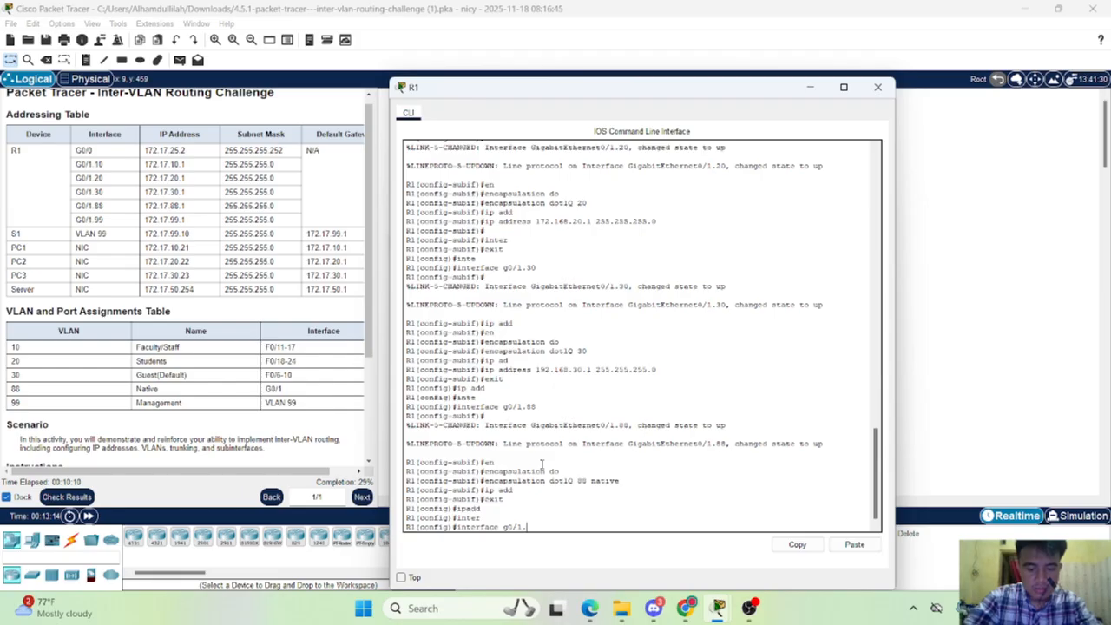
text(30)
key(Return)
Remove the IP address from subinterface g0/1.30
text(no ip add)
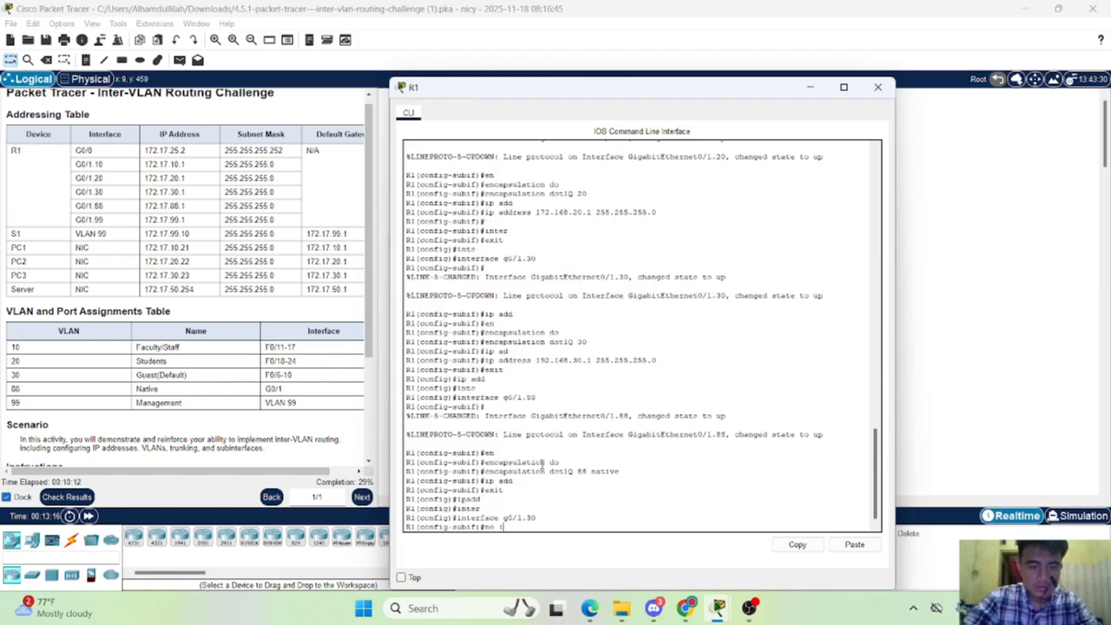
key(Tab)
key(Return)
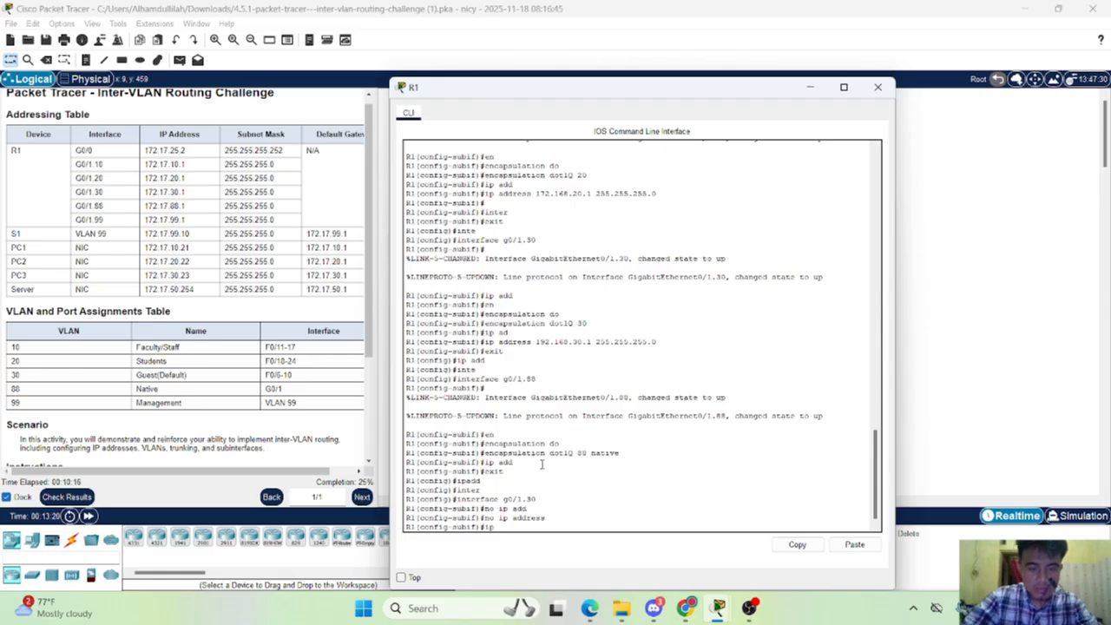
text(ip add)
key(Tab)
text(172.17)
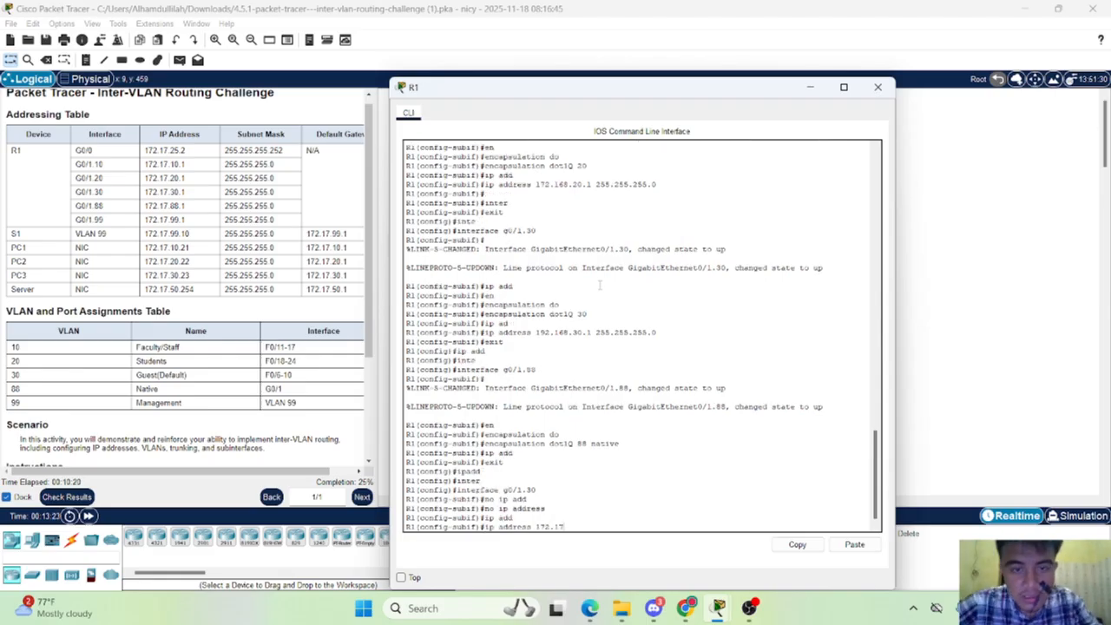
scroll(542, 464, up, 3)
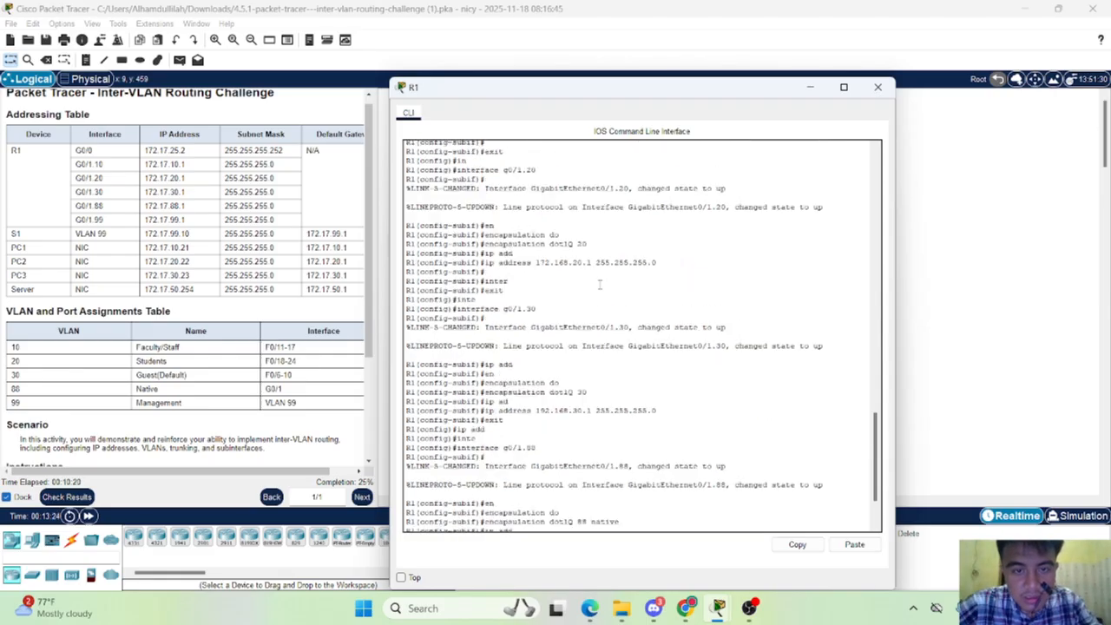
scroll(565, 331, up, 5)
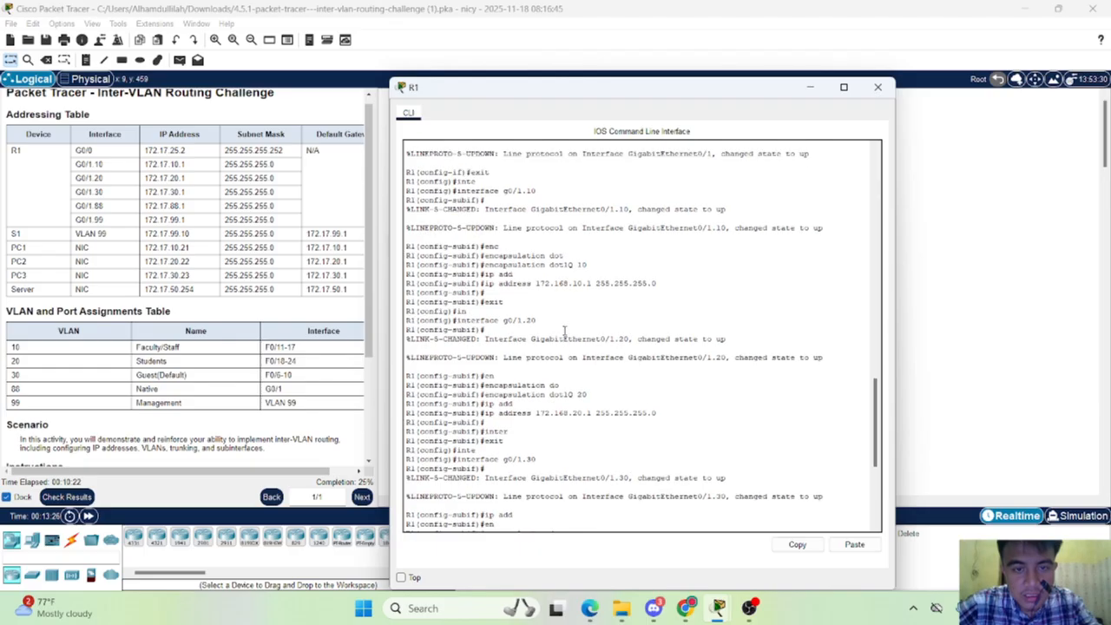
scroll(565, 330, up, 1)
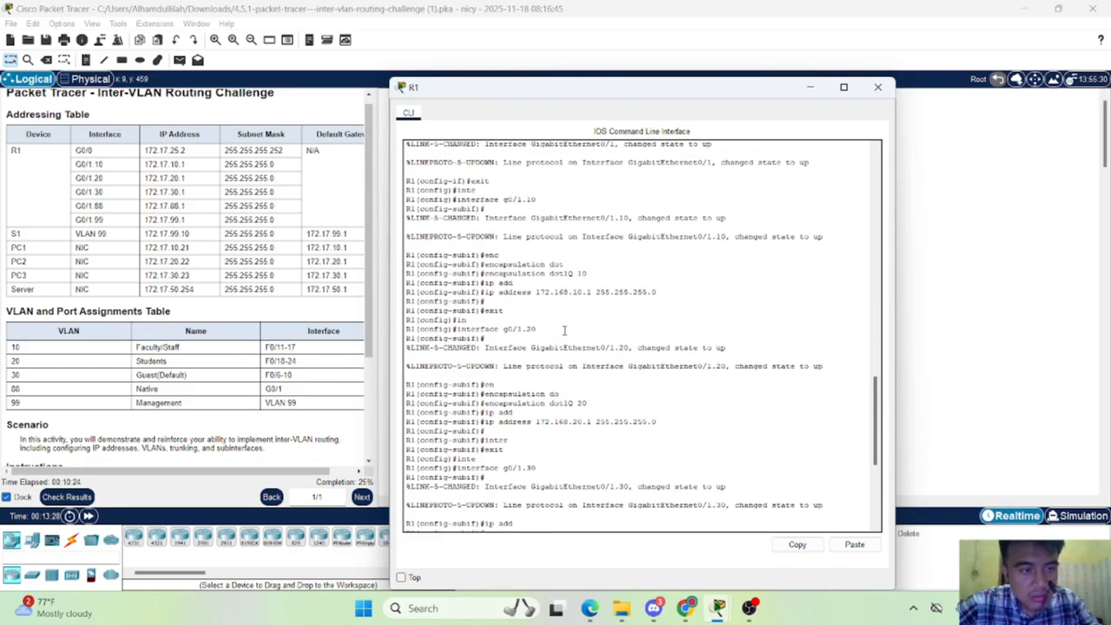
scroll(579, 374, down, 9)
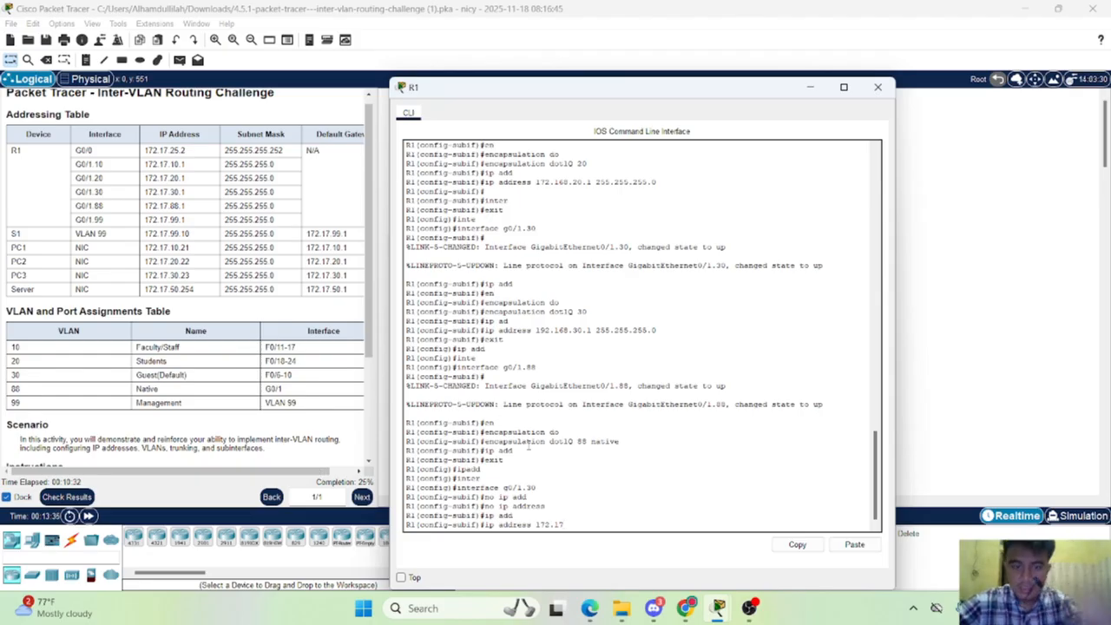
key(BackSpace)
key(BackSpace)
key(BackSpace)
key(BackSpace)
key(BackSpace)
key(BackSpace)
key(BackSpace)
key(BackSpace)
key(BackSpace)
key(BackSpace)
key(BackSpace)
key(BackSpace)
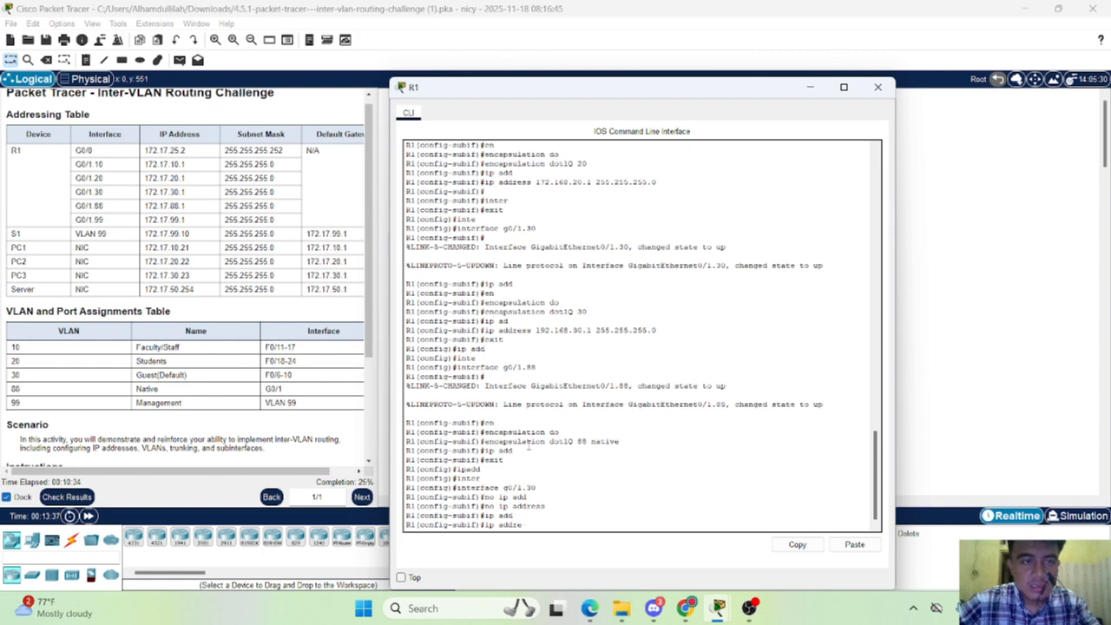
key(BackSpace)
key(BackSpace)
key(BackSpace)
key(BackSpace)
key(BackSpace)
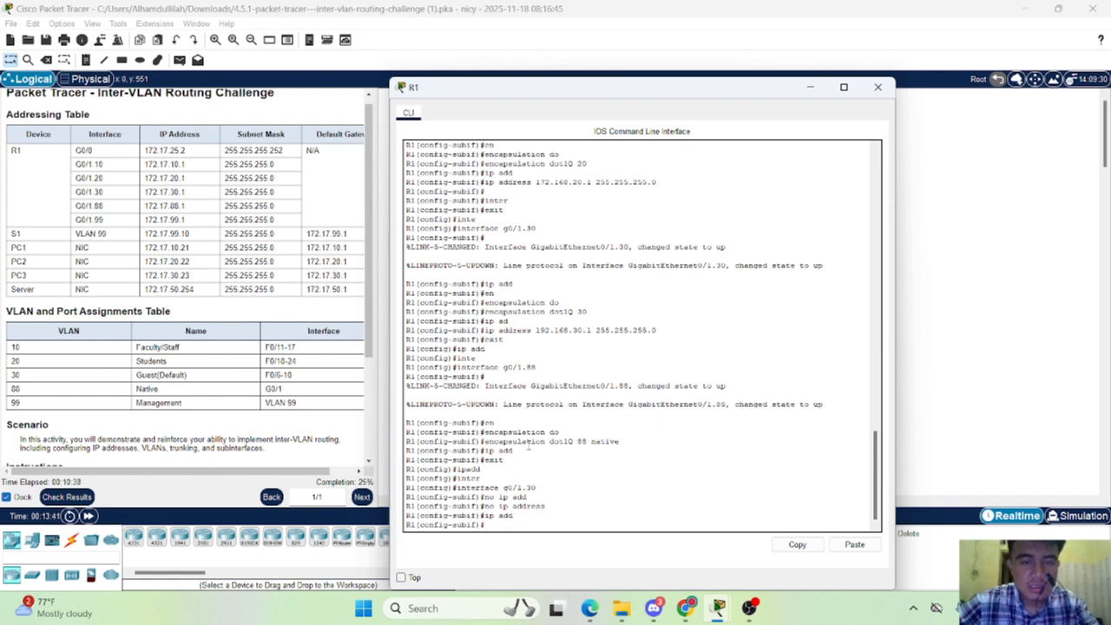
scroll(632, 325, up, 10)
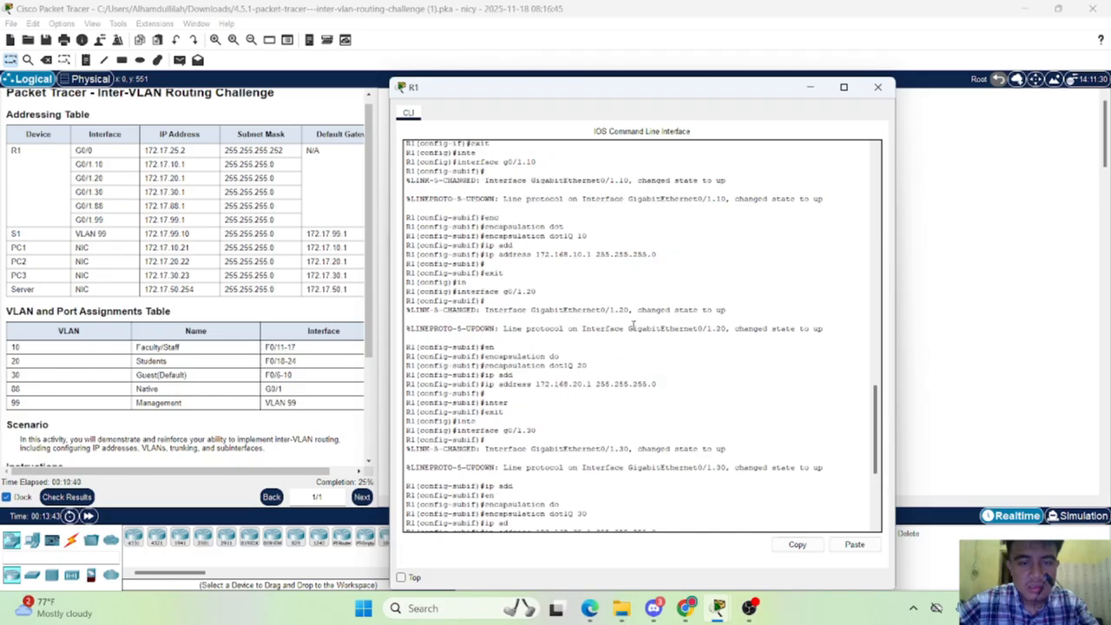
scroll(632, 325, down, 6)
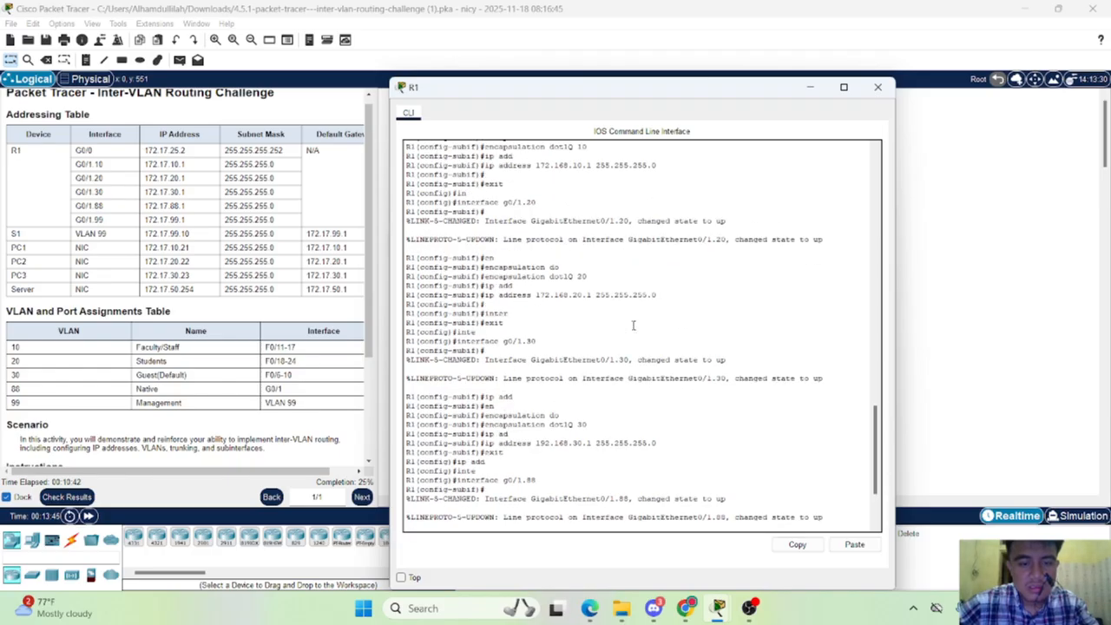
scroll(633, 325, down, 4)
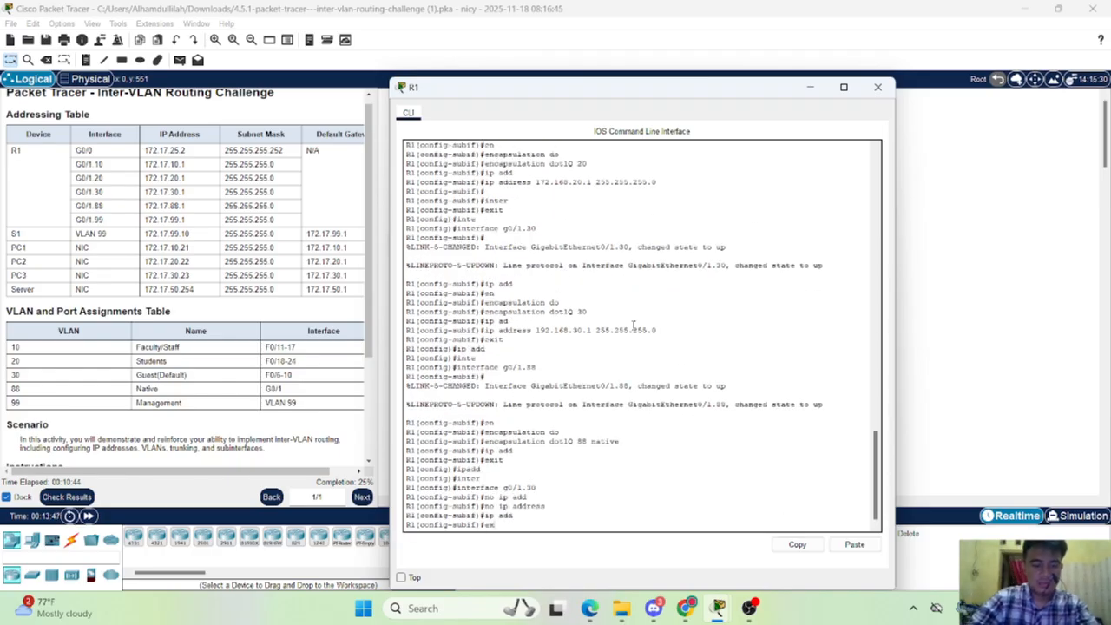
key(BackSpace)
key(BackSpace)
Assign IP address 172.17.30.1 with mask 255.255.255.0 to subinterface g0/1.30, declining the incoming voice call
text(ip add)
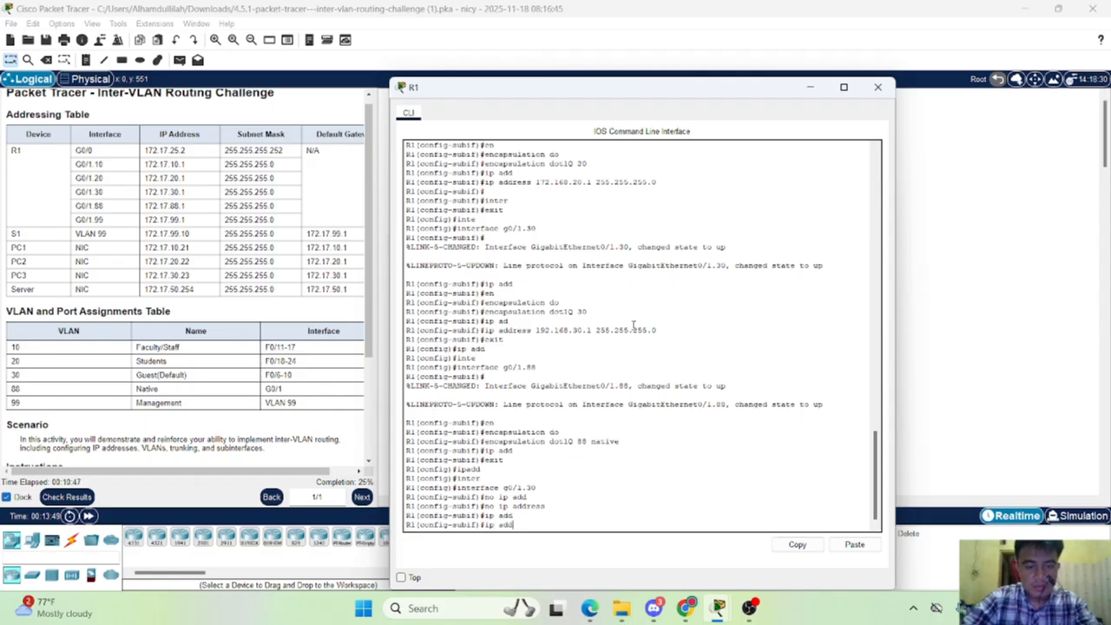
key(Tab)
text(1)
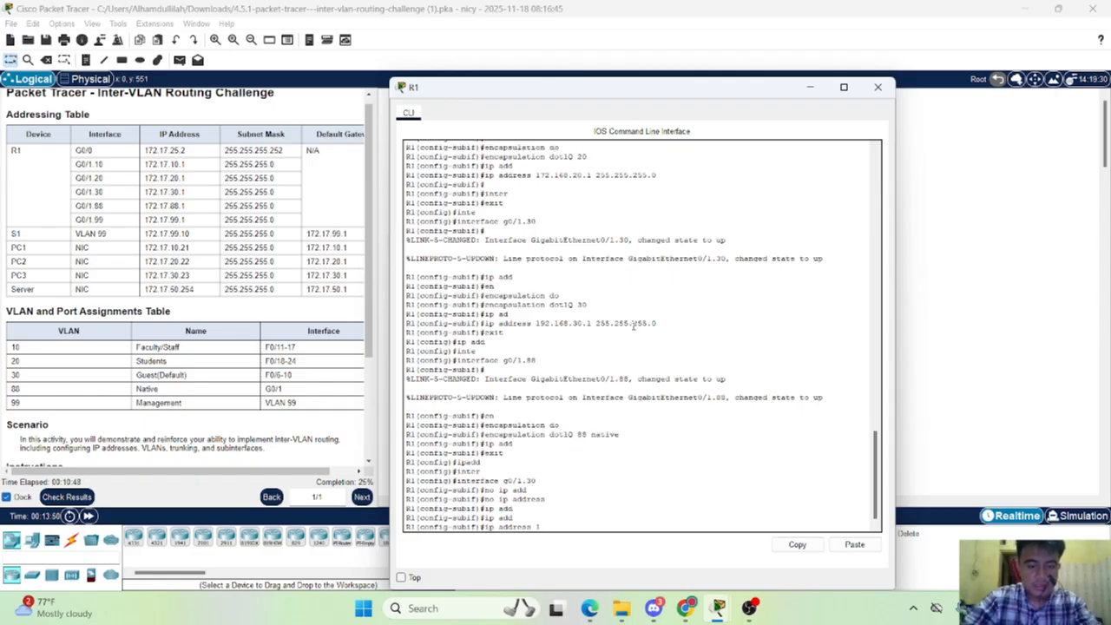
text(72.17)
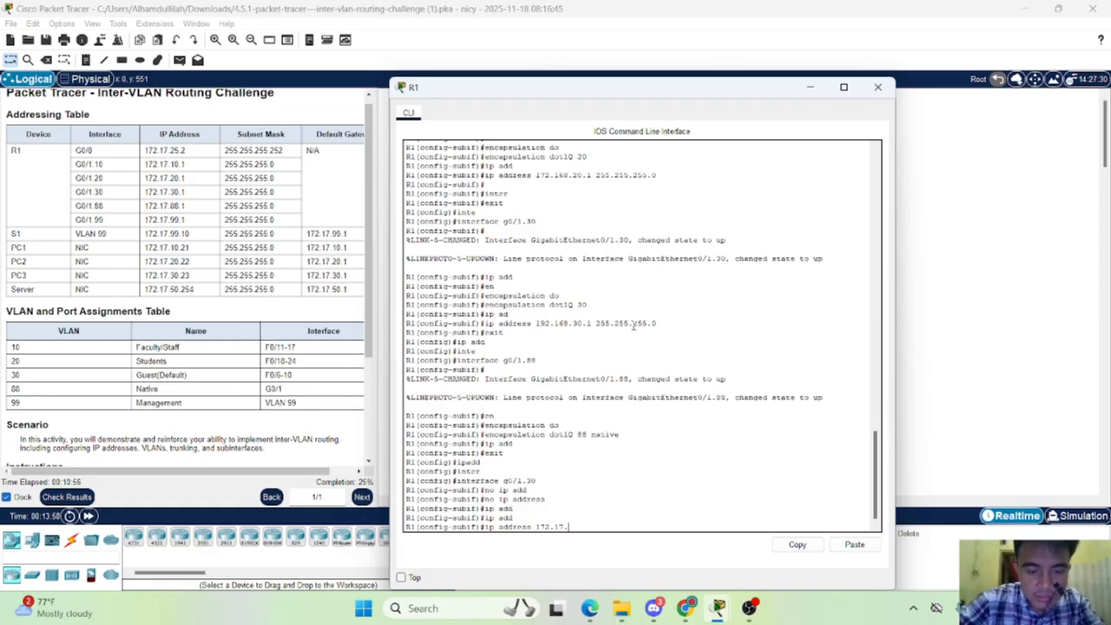
text(.)
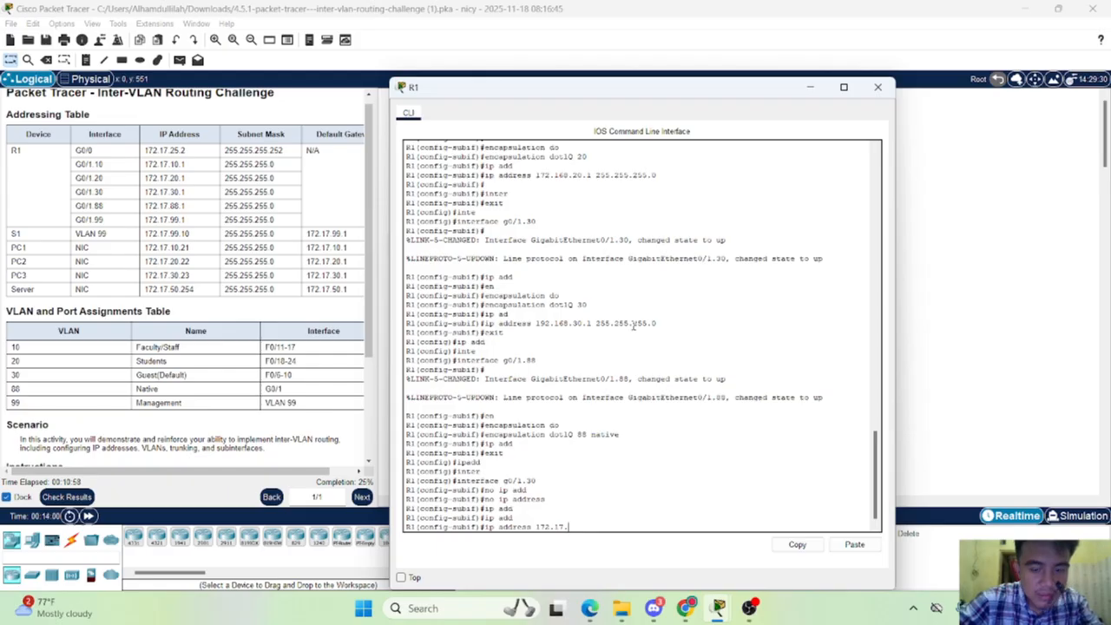
text(30)
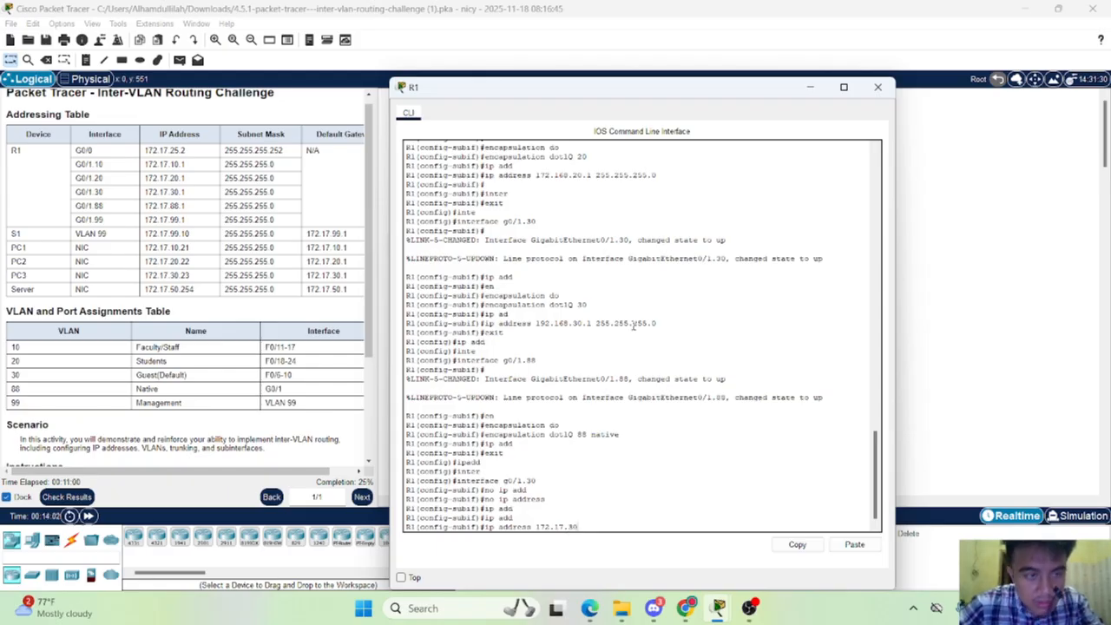
text(.1 255.255.255)
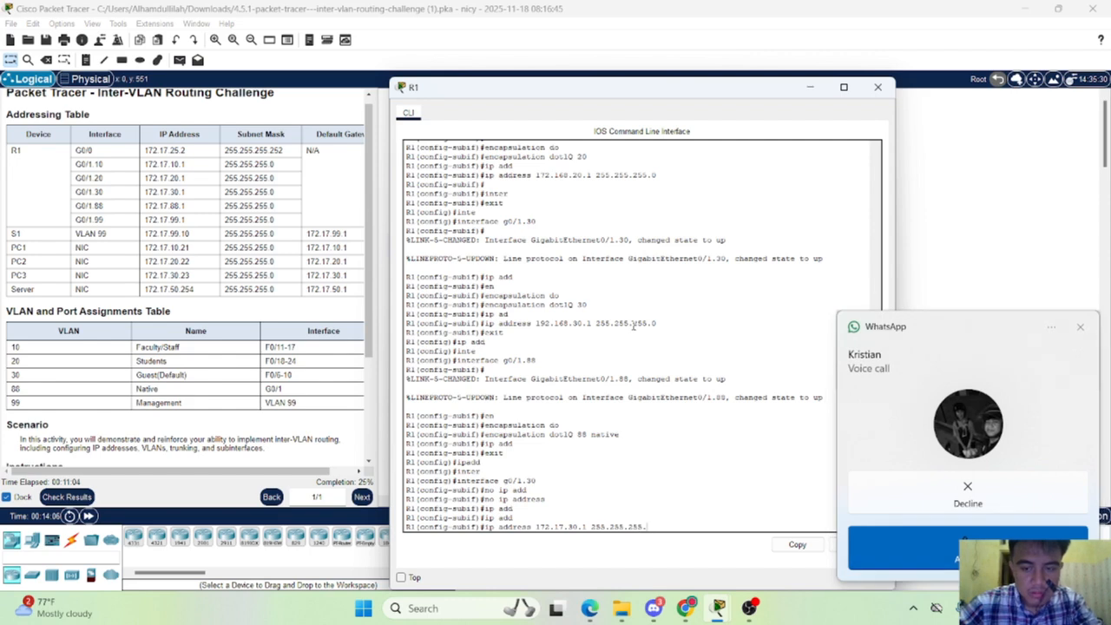
text(.0)
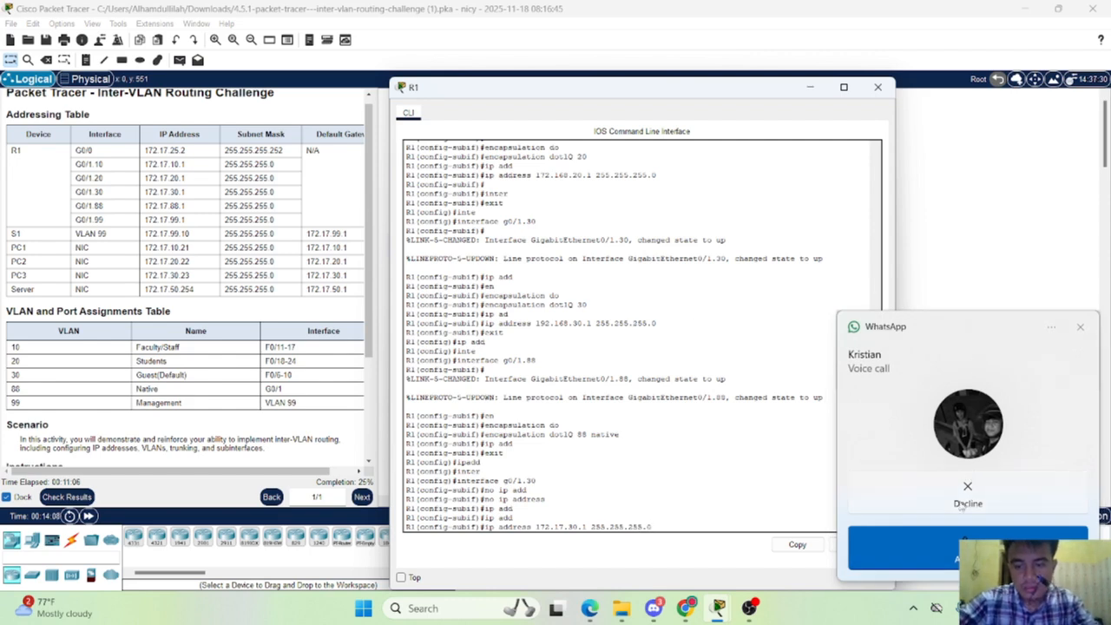
click(965, 496)
key(Return)
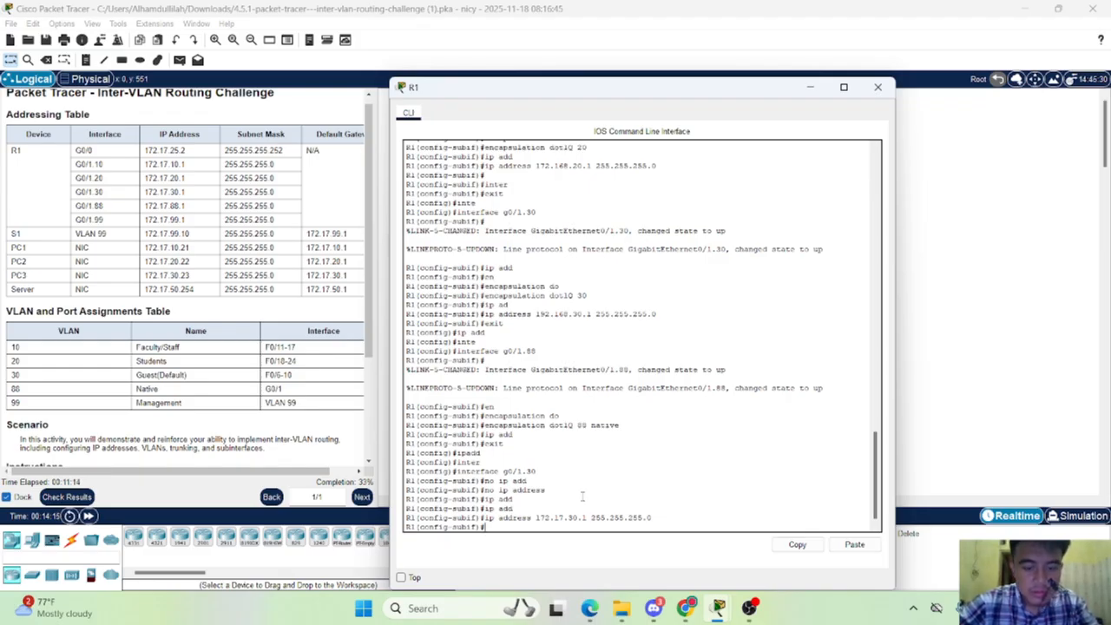
Exit the g0/1.30 subinterface configuration and enter the configuration of subinterface g0/1.10
text(exit)
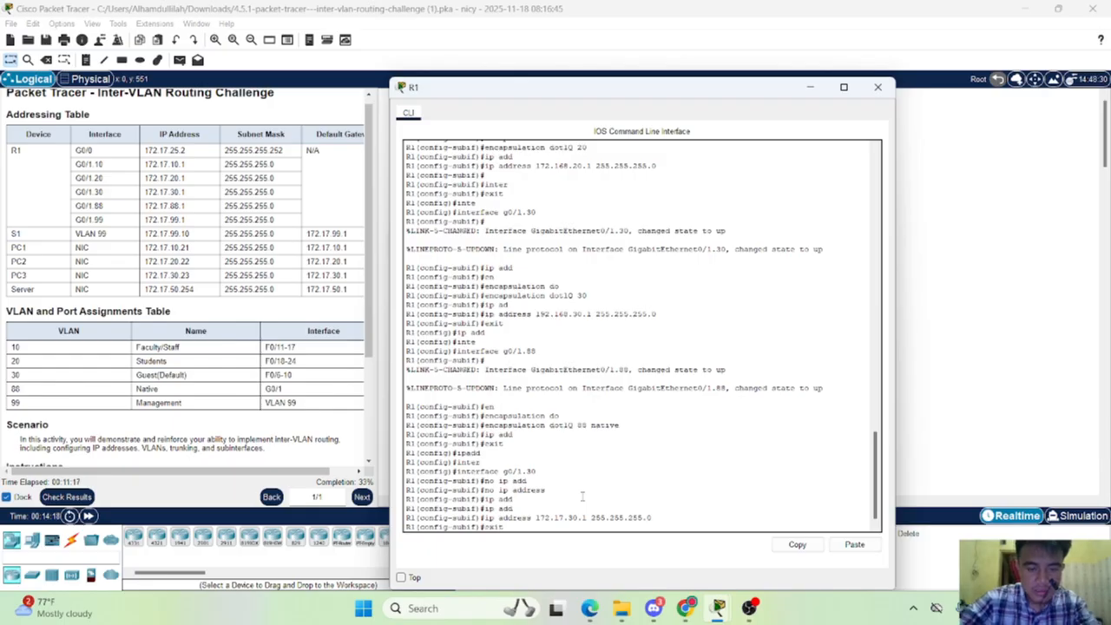
key(Return)
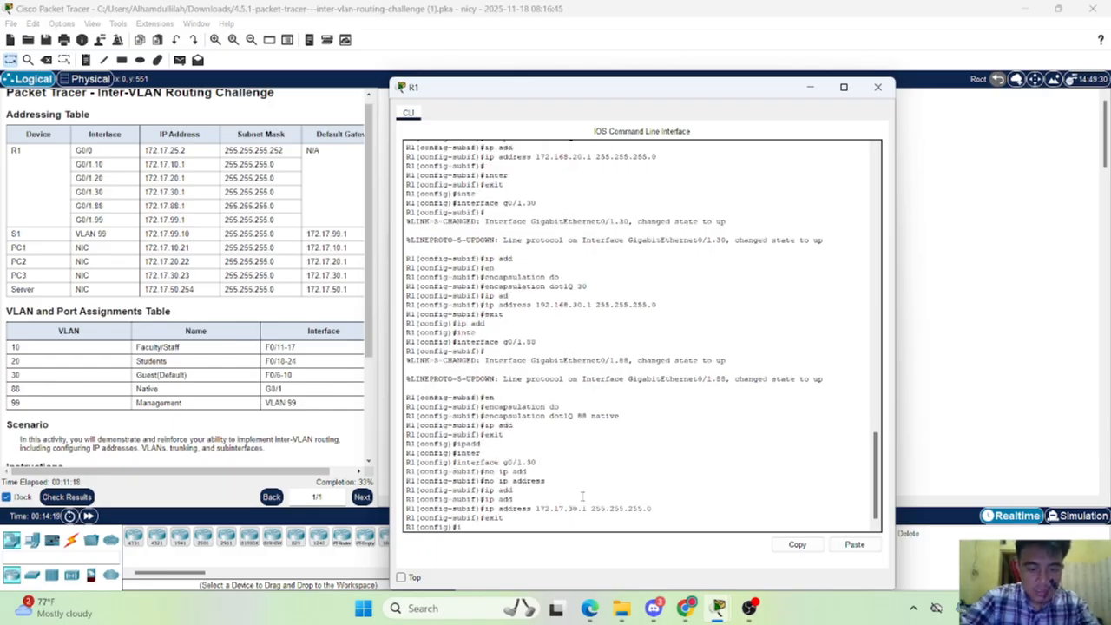
text(inte)
key(Tab)
text(g0)
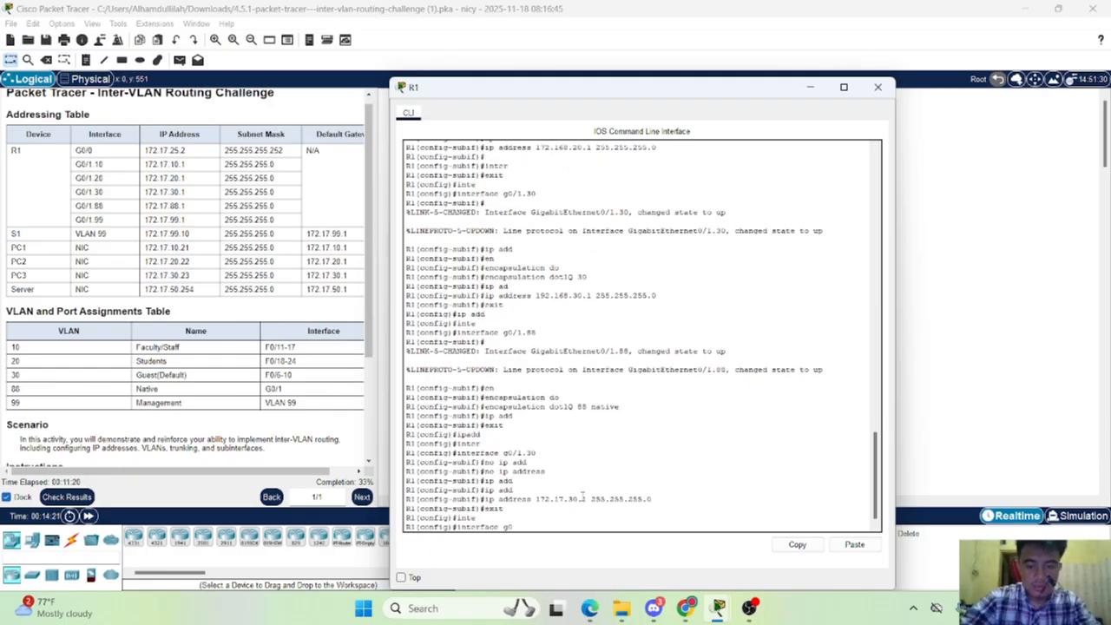
text(/1.10)
key(Return)
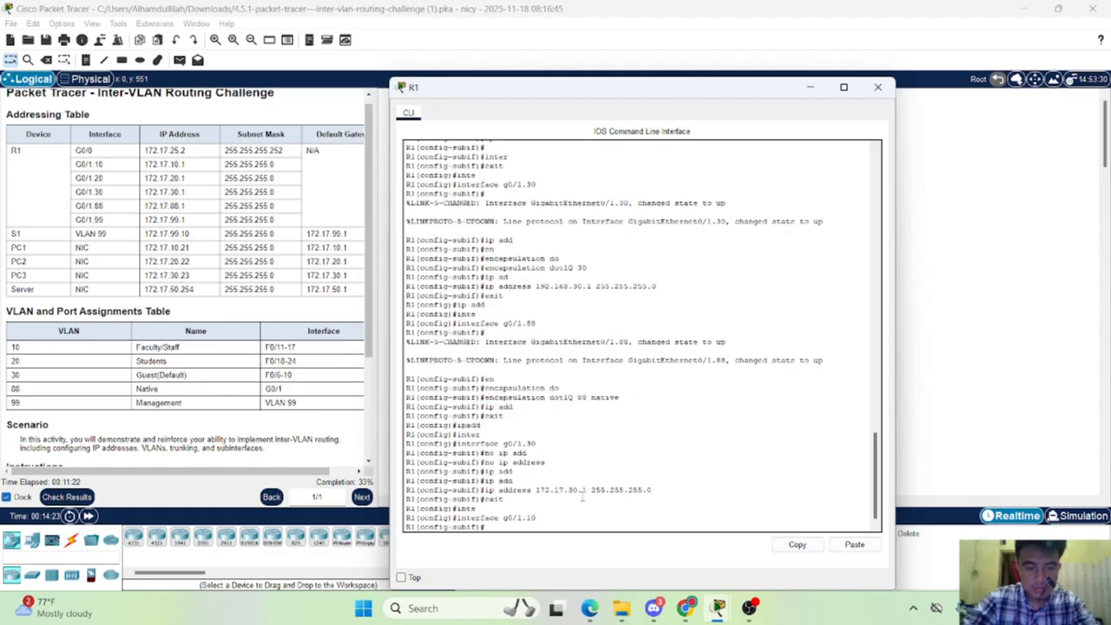
Remove the IP address from subinterface g0/1.10
text(no ip)
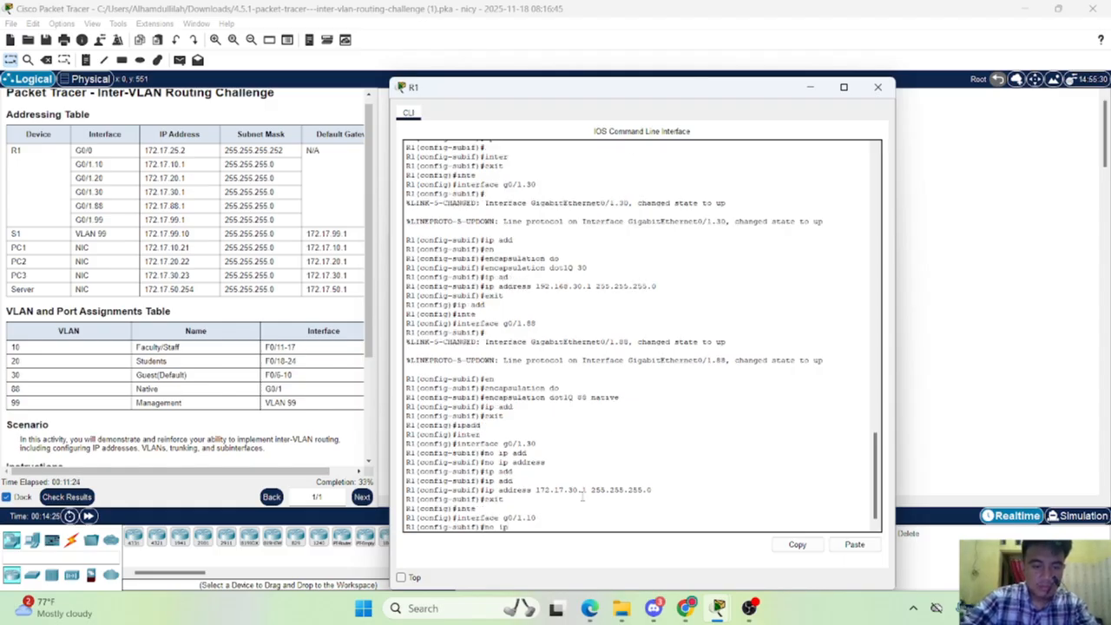
text( add)
key(Tab)
key(Return)
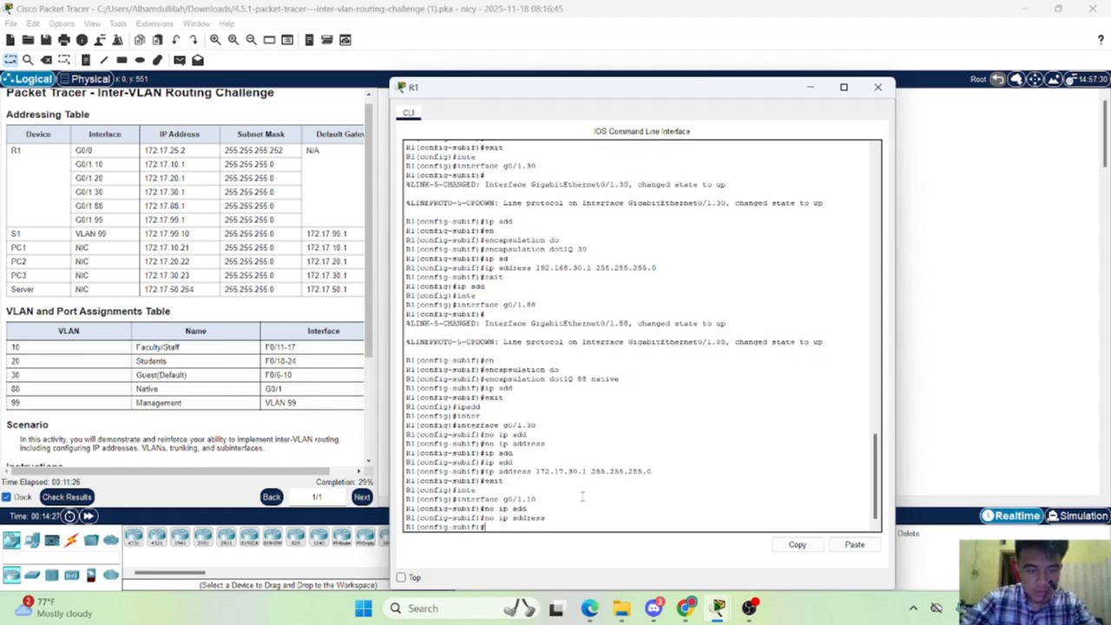
Assign IP address 172.17.10.1 with mask 255.255.255.0 to subinterface g0/1.10
text(ip add)
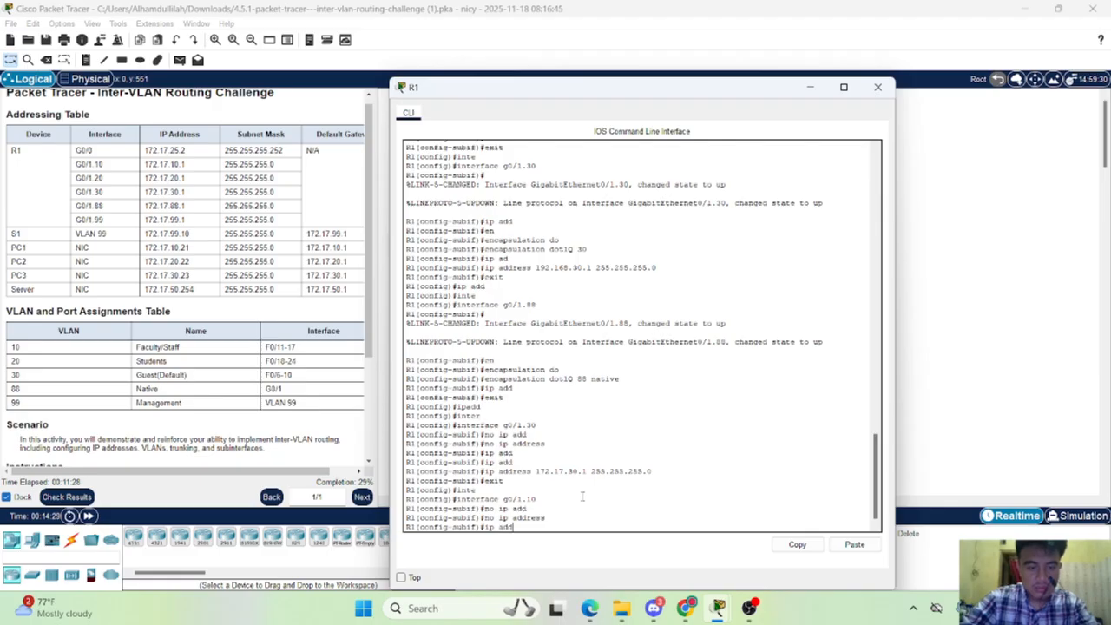
key(Tab)
text(172.17.)
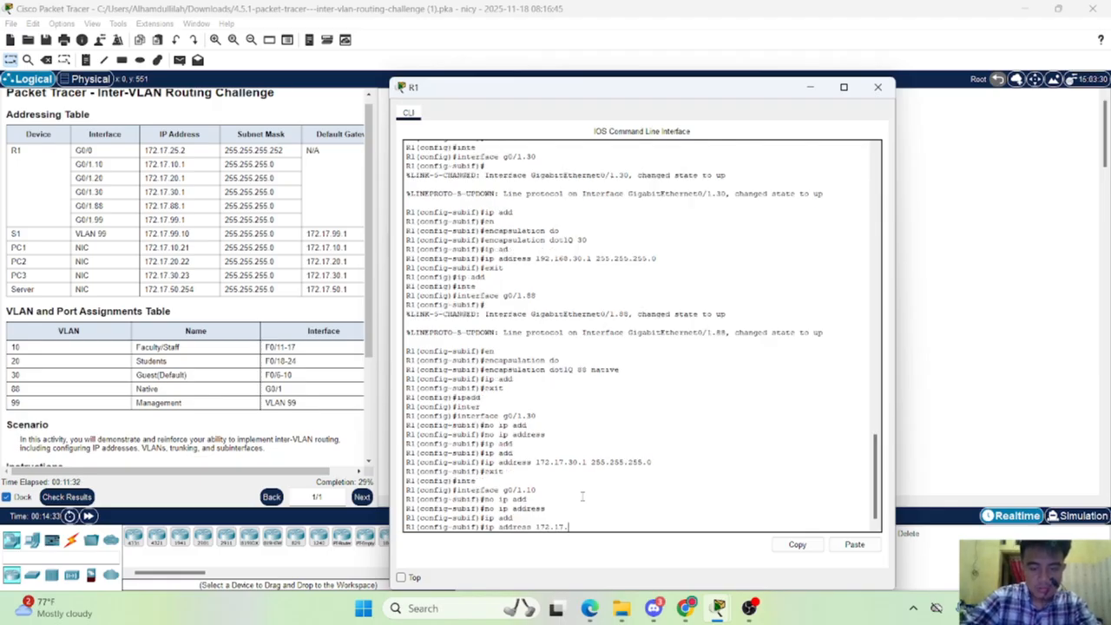
text(10.1)
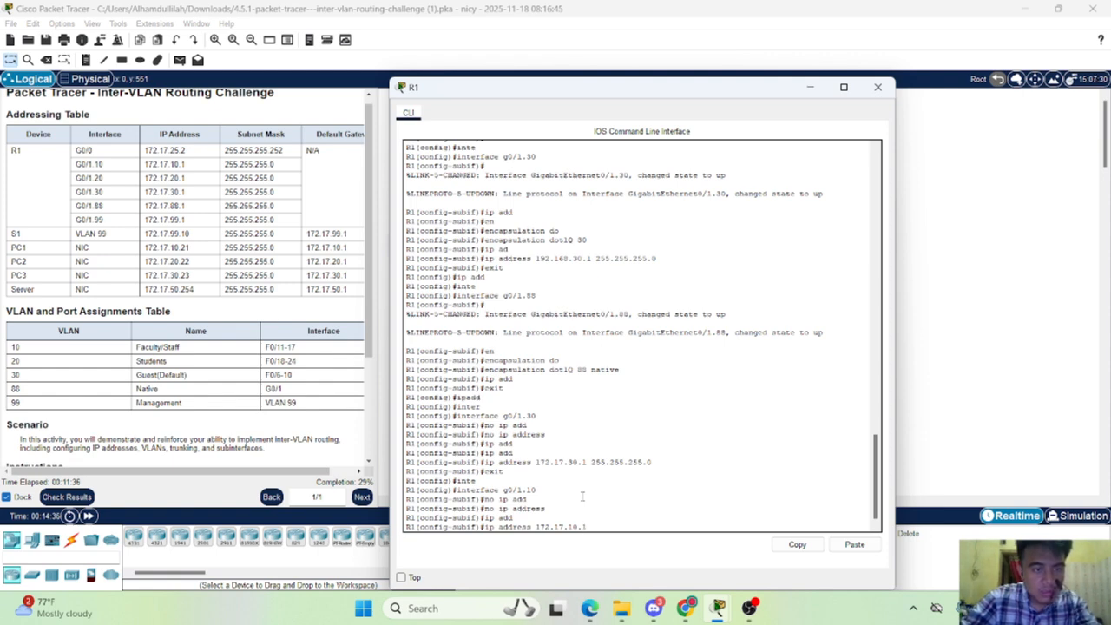
text( 255.255.2)
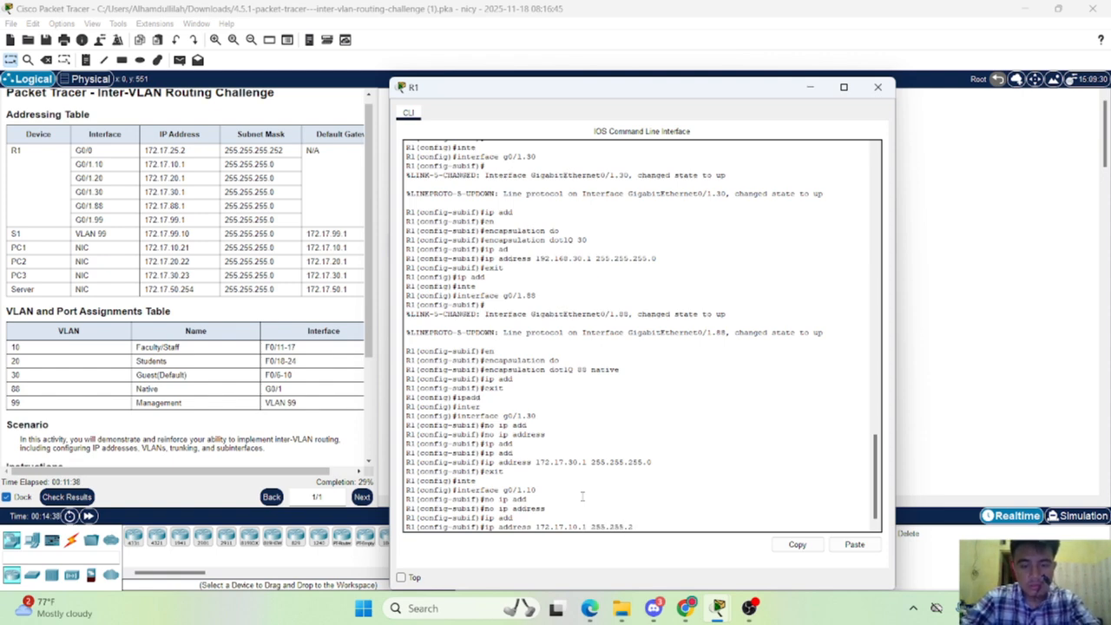
text(55.0)
key(Return)
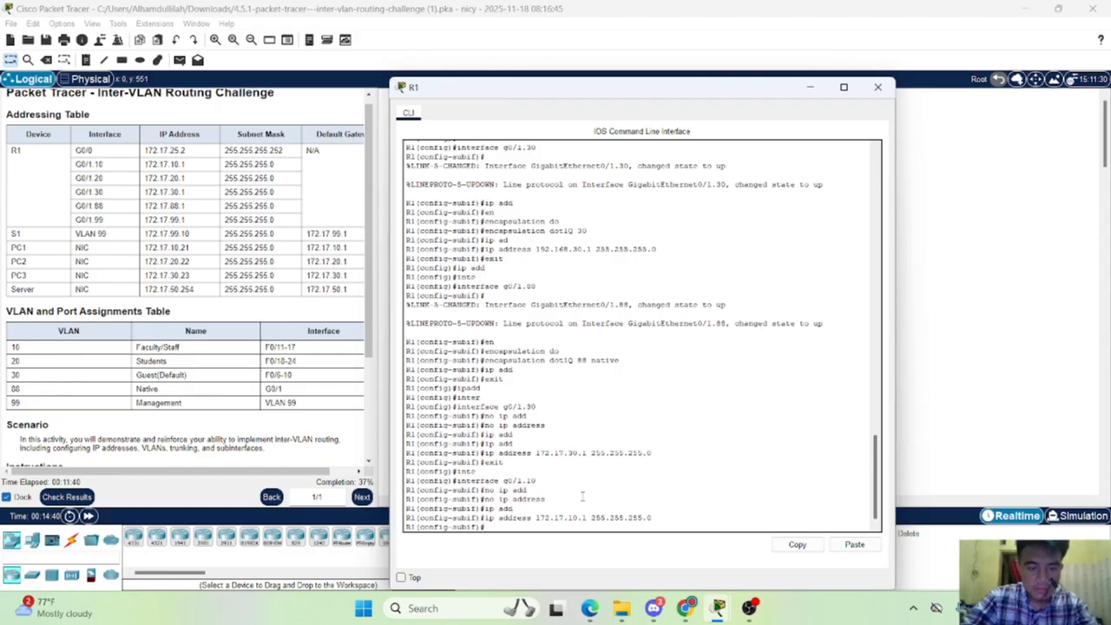
Exit the g0/1.10 subinterface configuration and enter the configuration of subinterface g0/1.20
text(exiy)
key(Return)
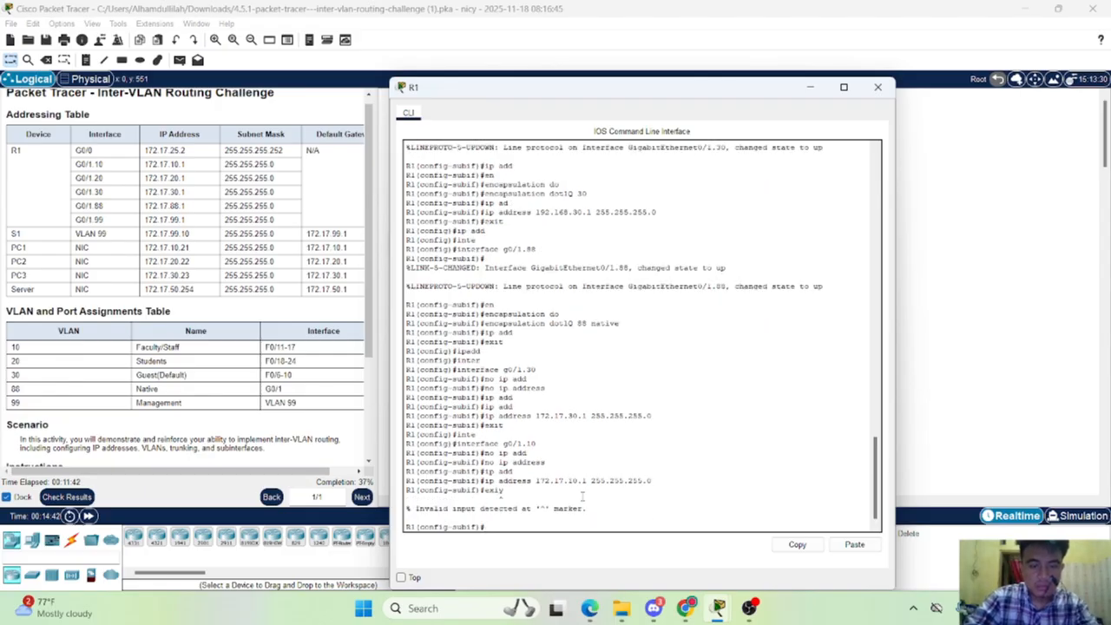
text(exit)
key(Return)
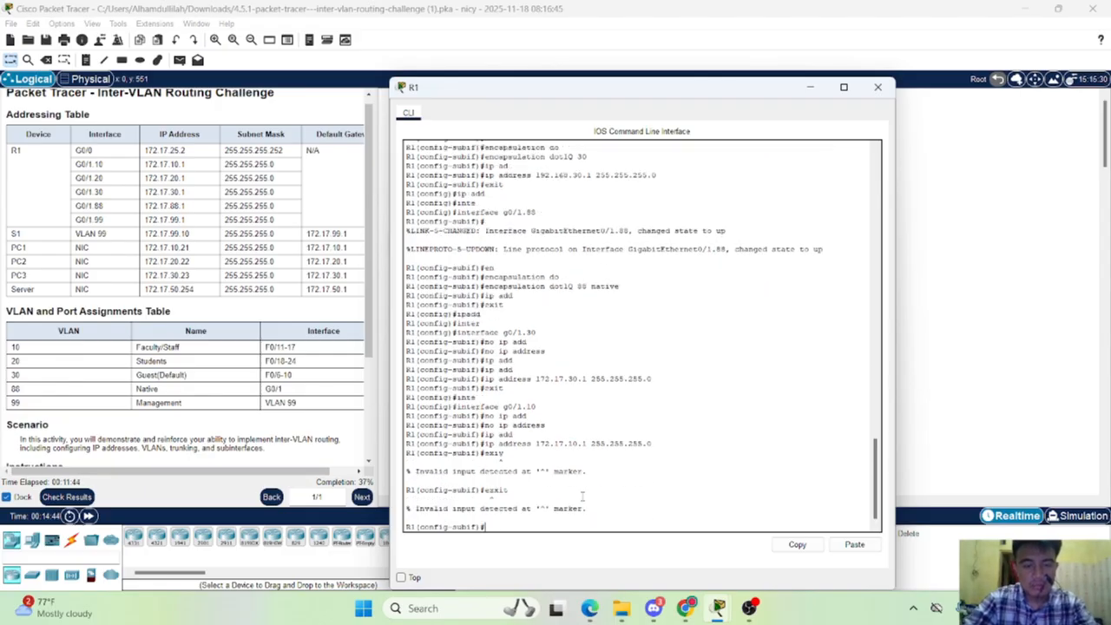
text(exi)
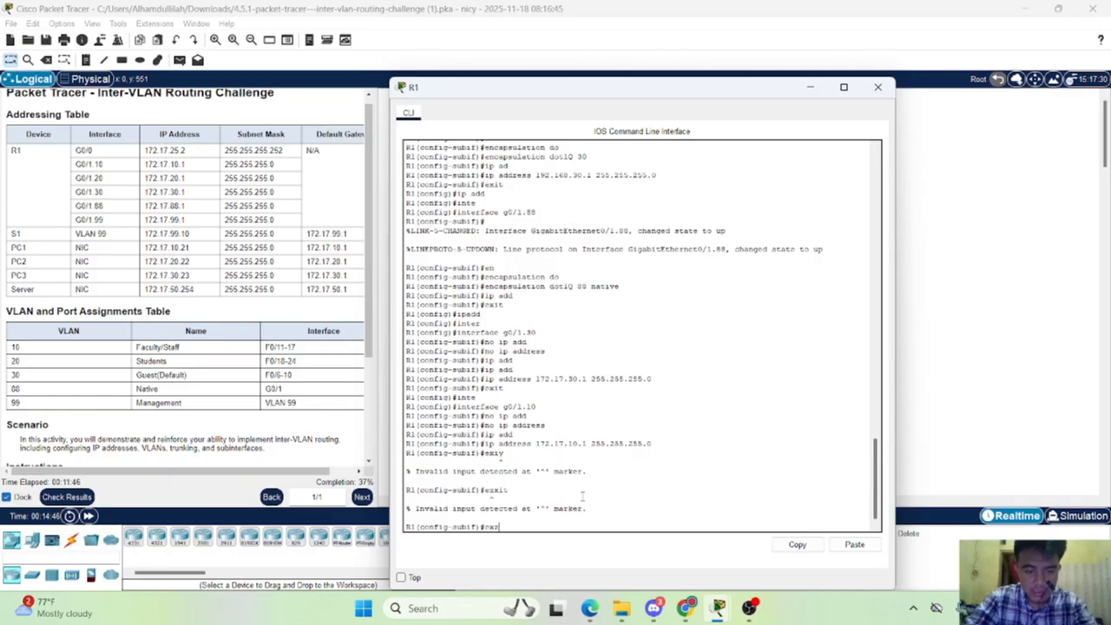
text(t)
key(Return)
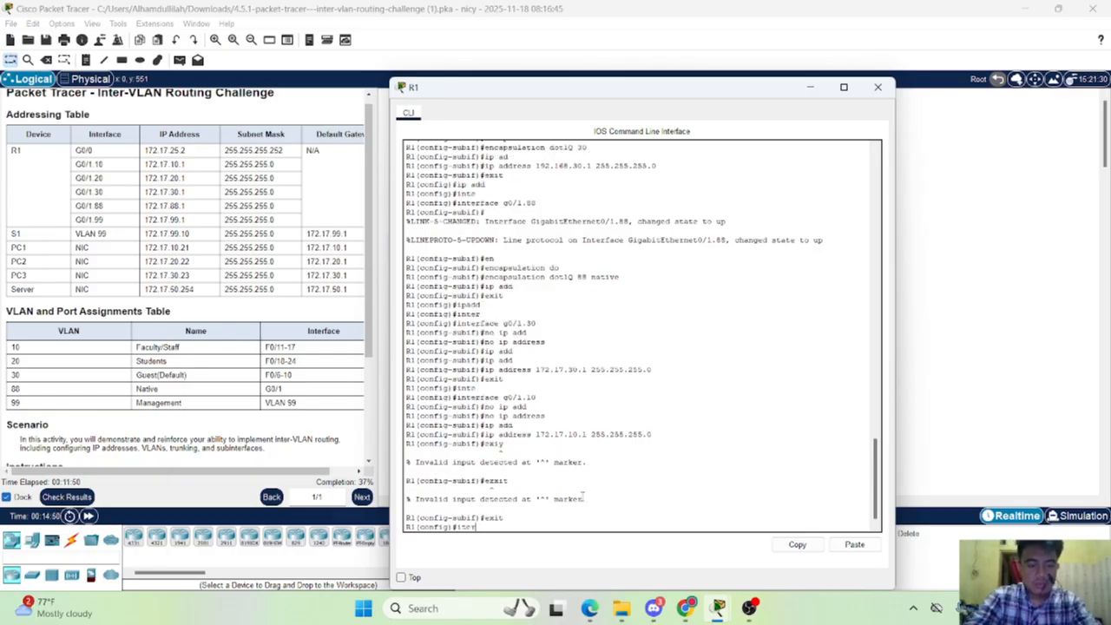
text(inter)
key(Tab)
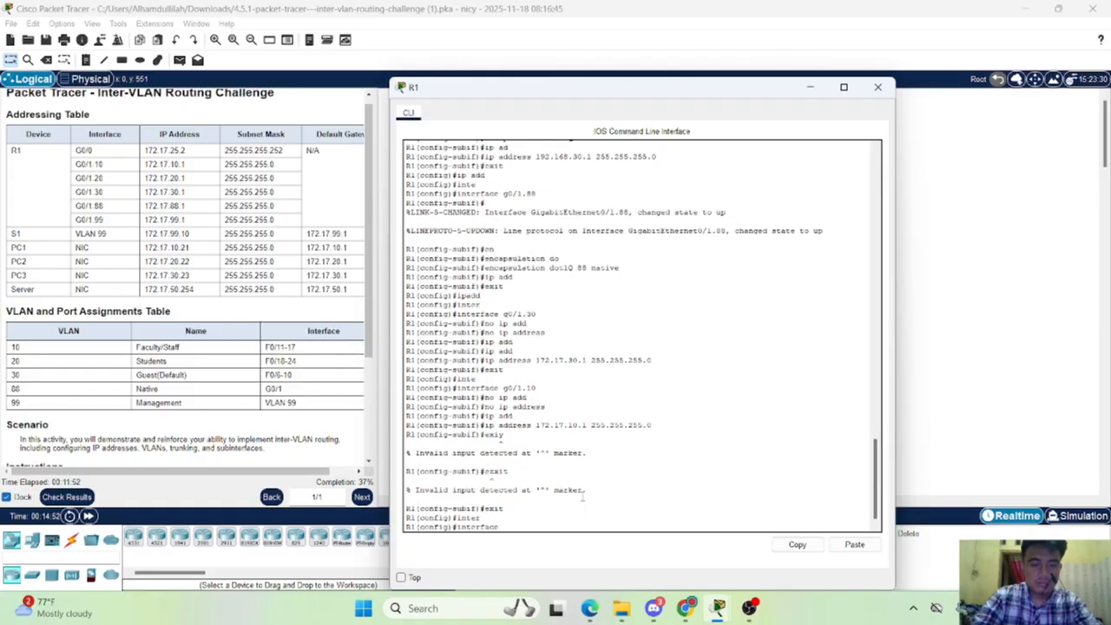
text(g0)
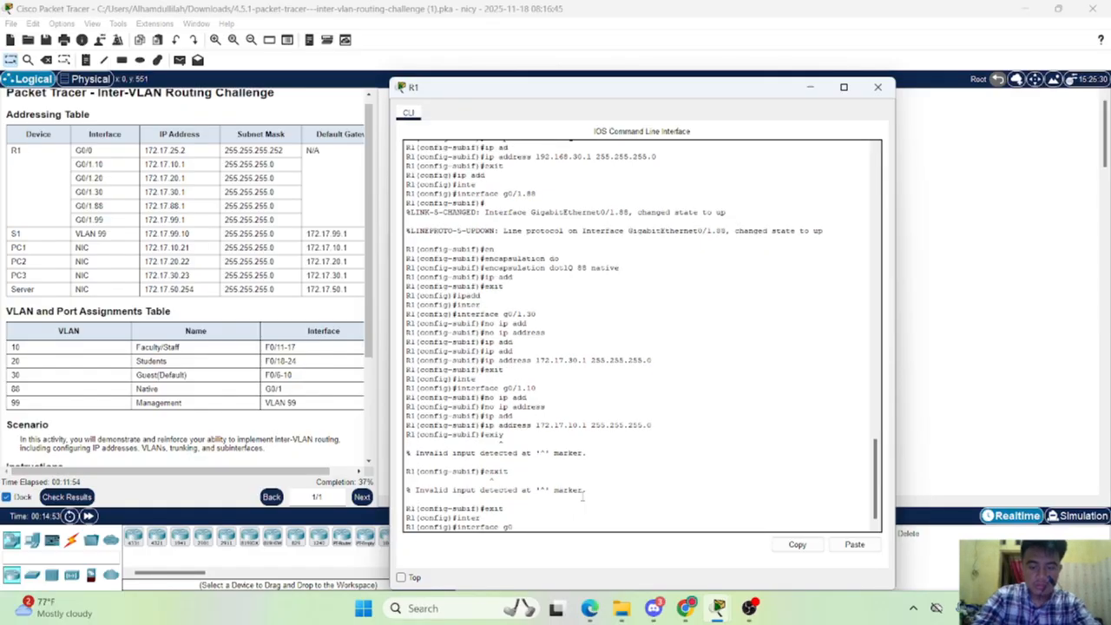
text(/1.20)
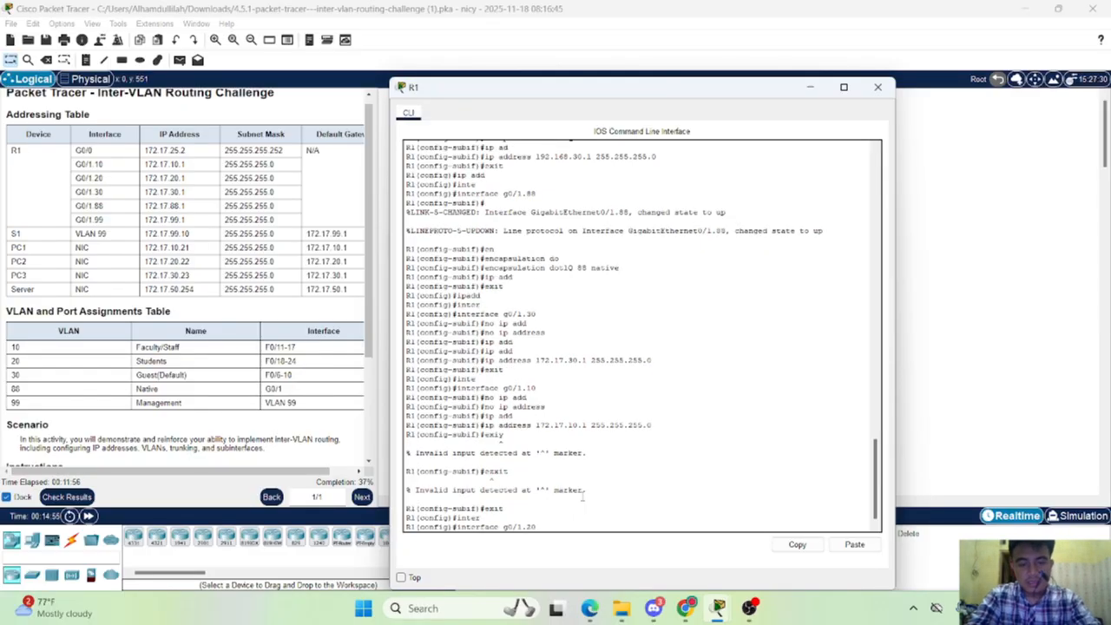
key(Return)
Remove the IP address from subinterface g0/1.20
text(no ip add)
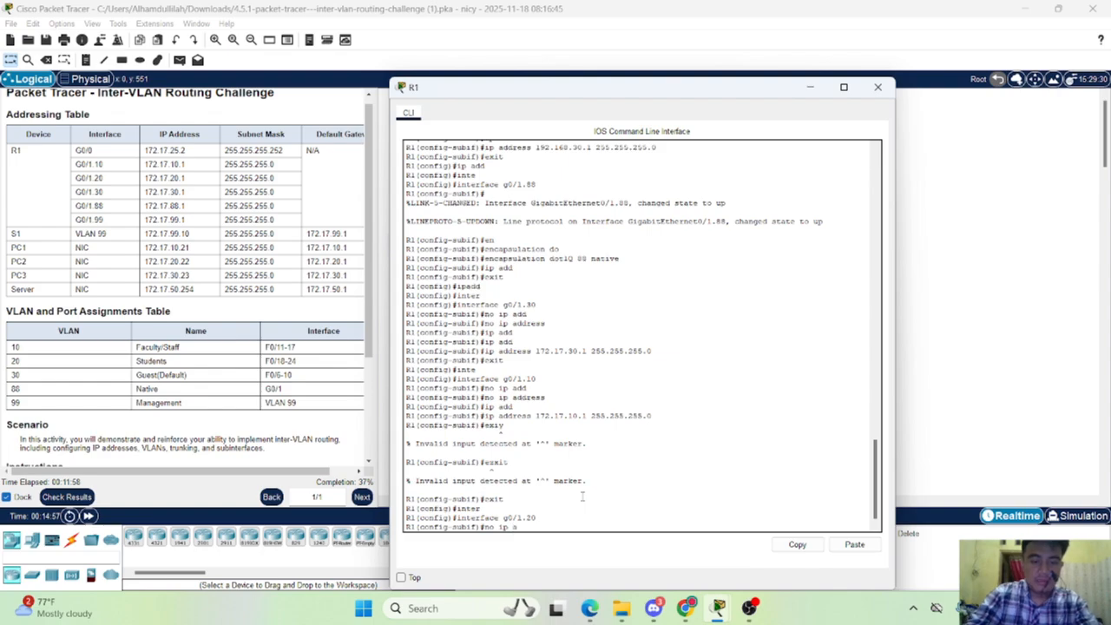
key(Tab)
key(Return)
Assign IP address 172.17.20.1 with mask 255.255.255.0 to subinterface g0/1.20
text(ip add)
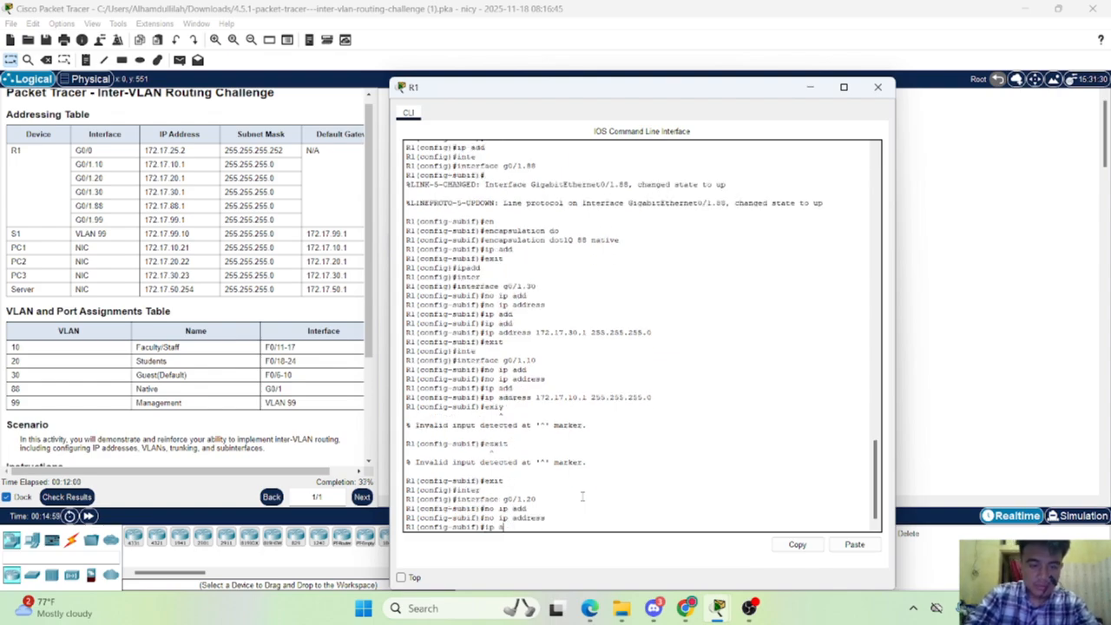
key(Tab)
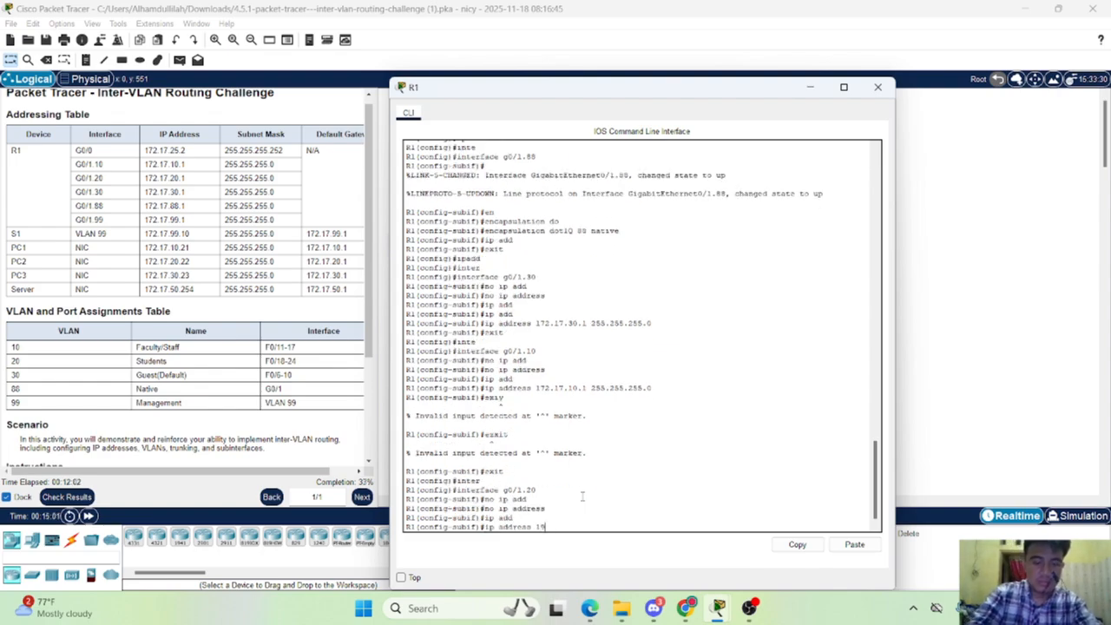
text(172.17.)
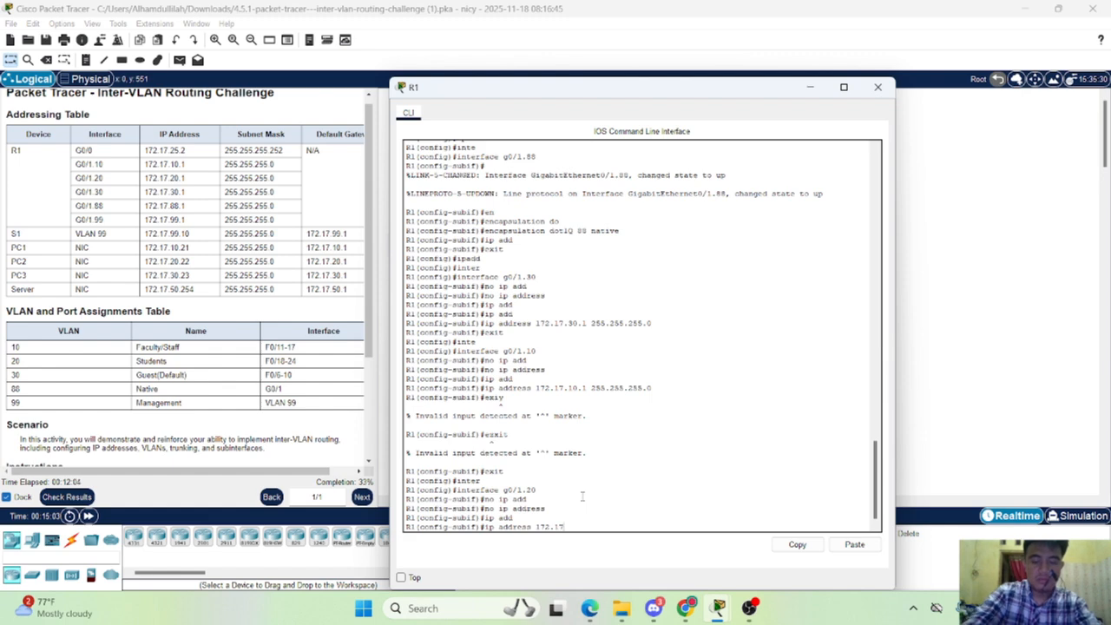
text(20)
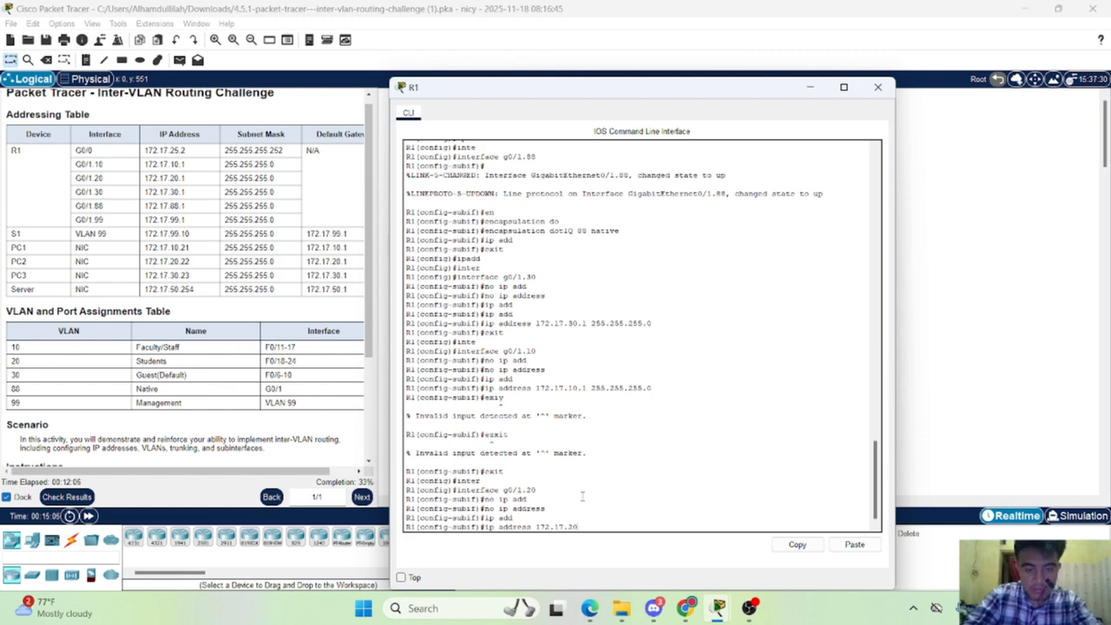
text(.1 255.)
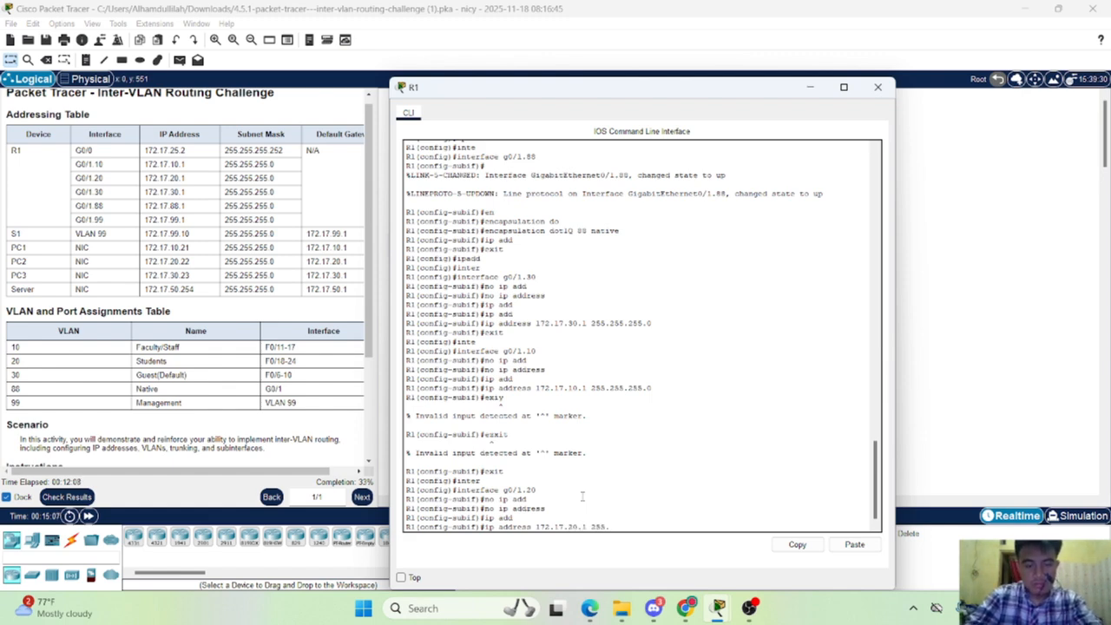
text(255.255.0)
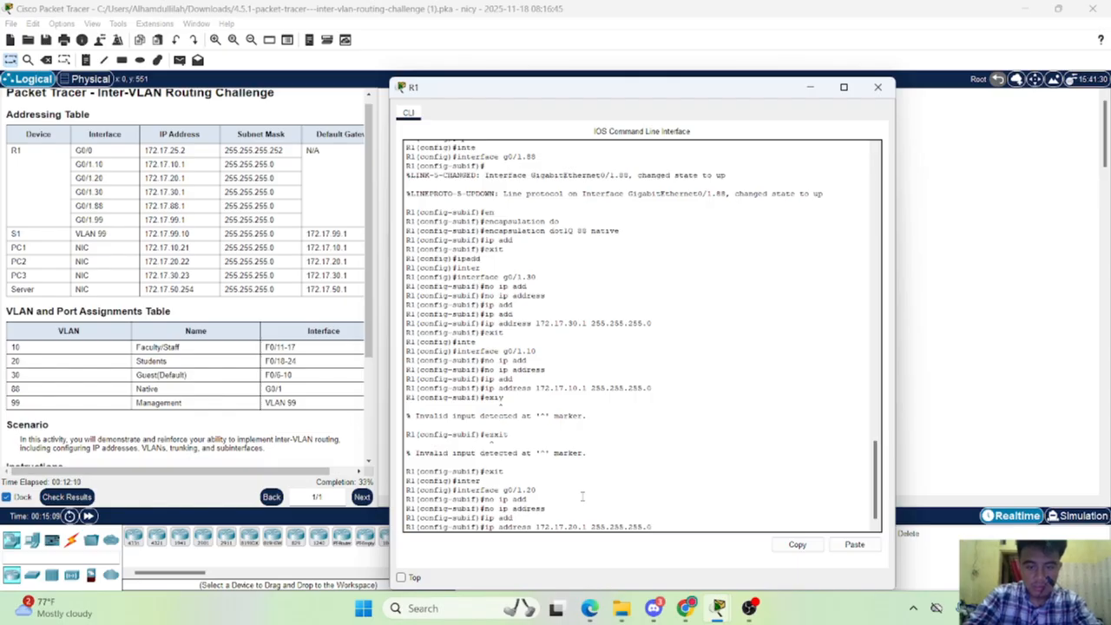
key(Return)
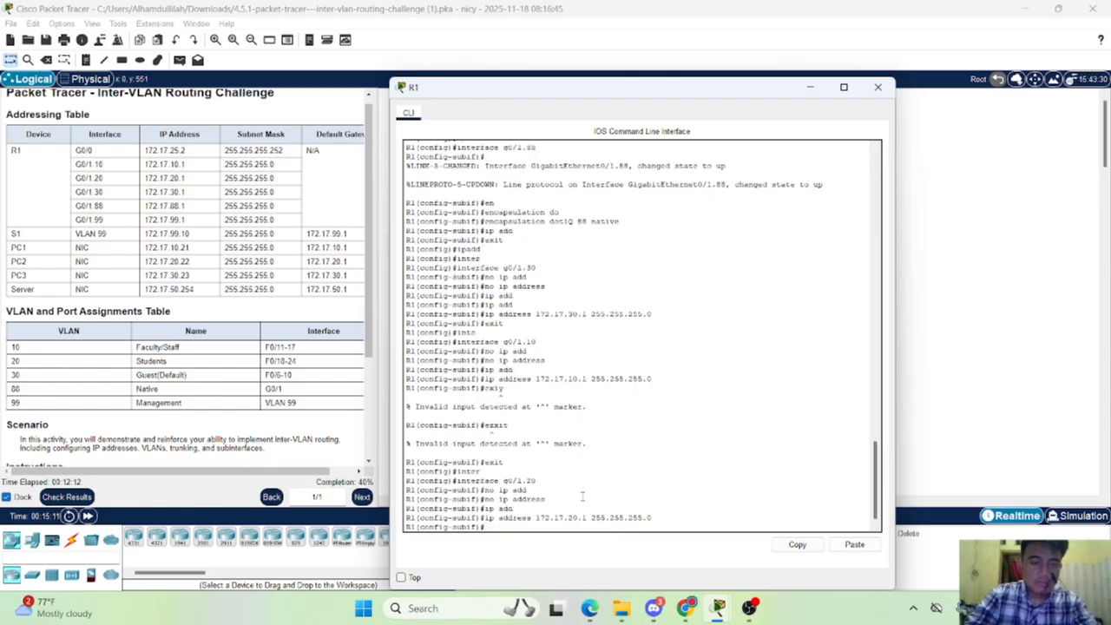
Exit the g0/1.20 subinterface configuration and enter the configuration of subinterface g0/1.88
scroll(582, 496, up, 3)
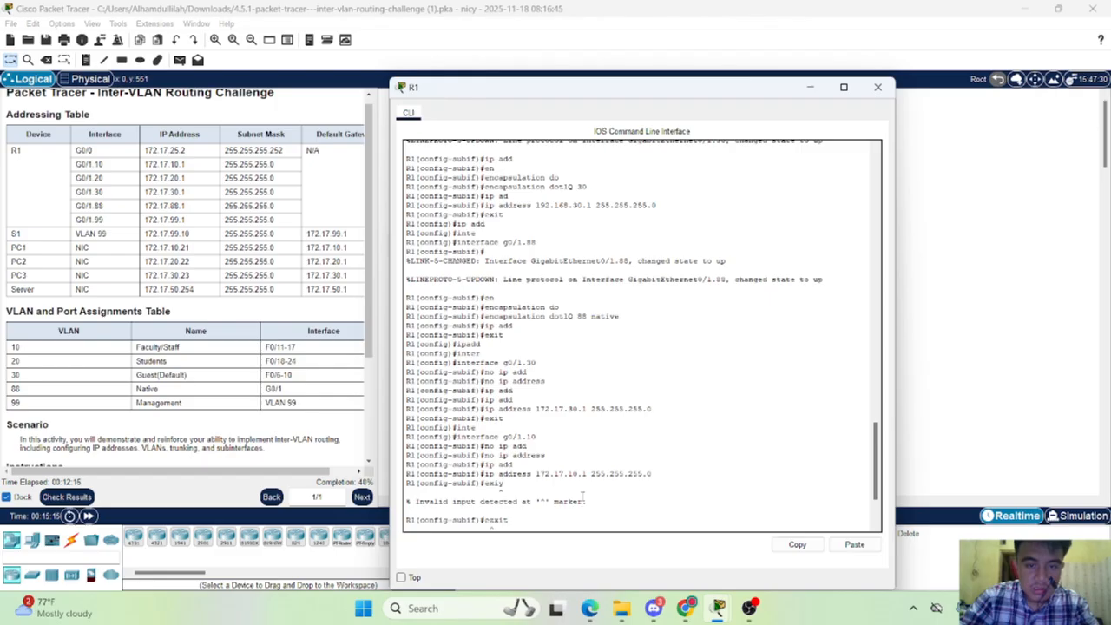
scroll(583, 496, down, 3)
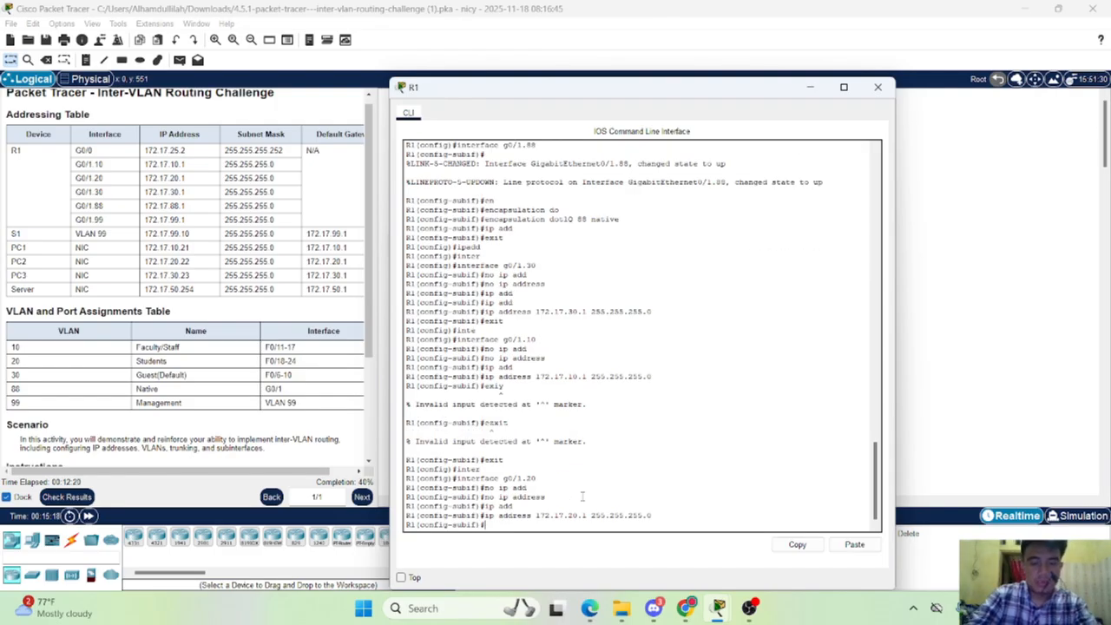
text(xit)
key(Return)
text(inter)
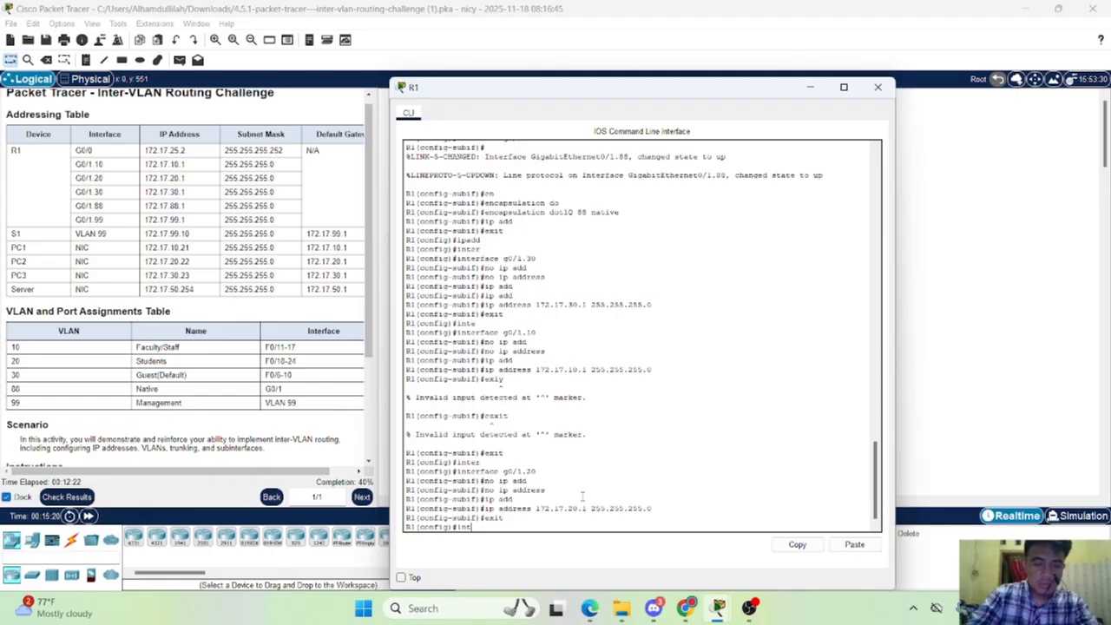
key(Tab)
text(g0)
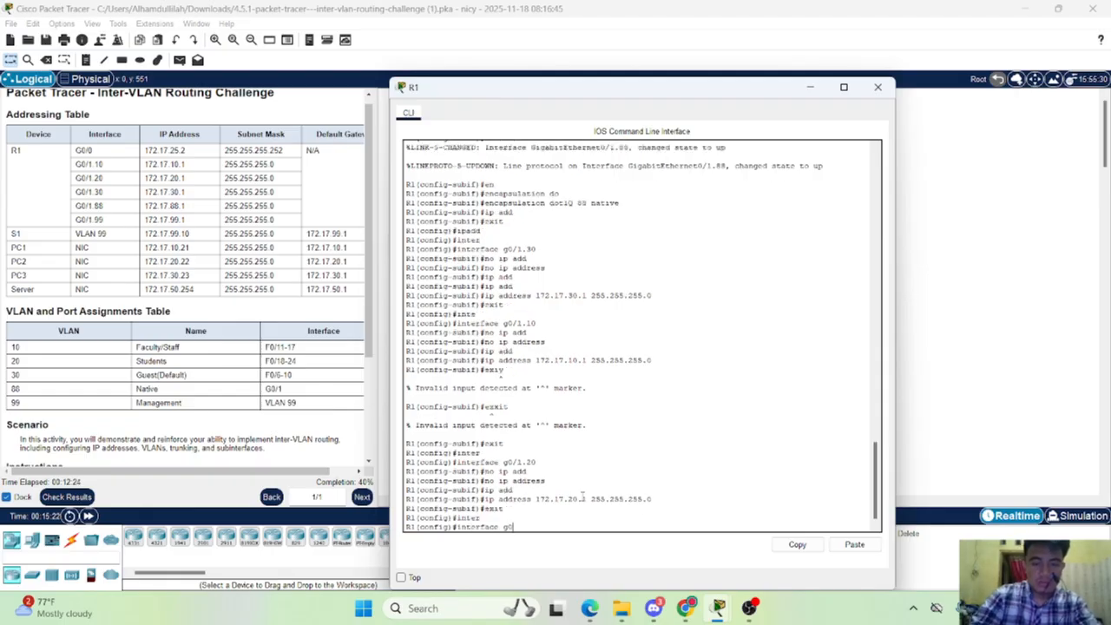
text(/1.88)
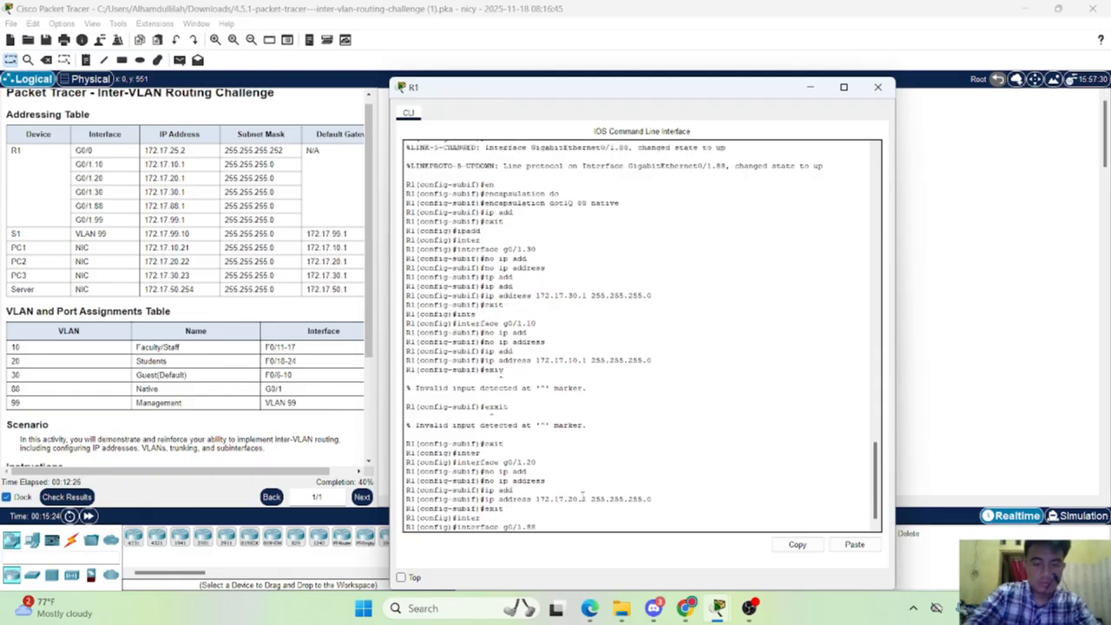
key(Return)
text(ip add)
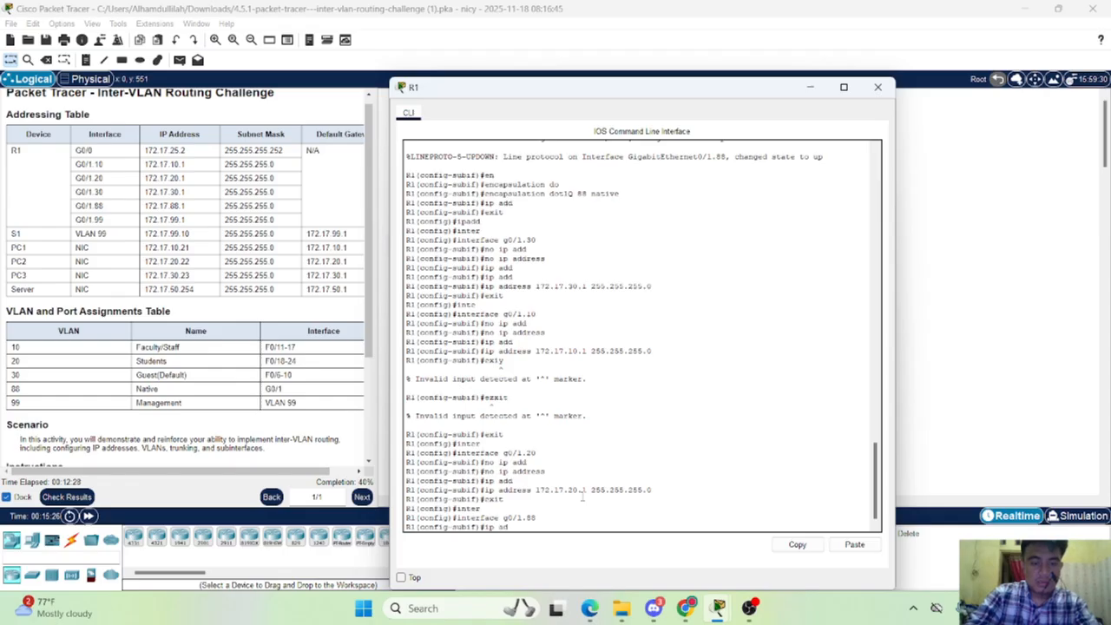
key(Tab)
key(BackSpace)
key(BackSpace)
key(BackSpace)
key(BackSpace)
key(BackSpace)
key(BackSpace)
key(BackSpace)
key(BackSpace)
key(BackSpace)
key(BackSpace)
key(BackSpace)
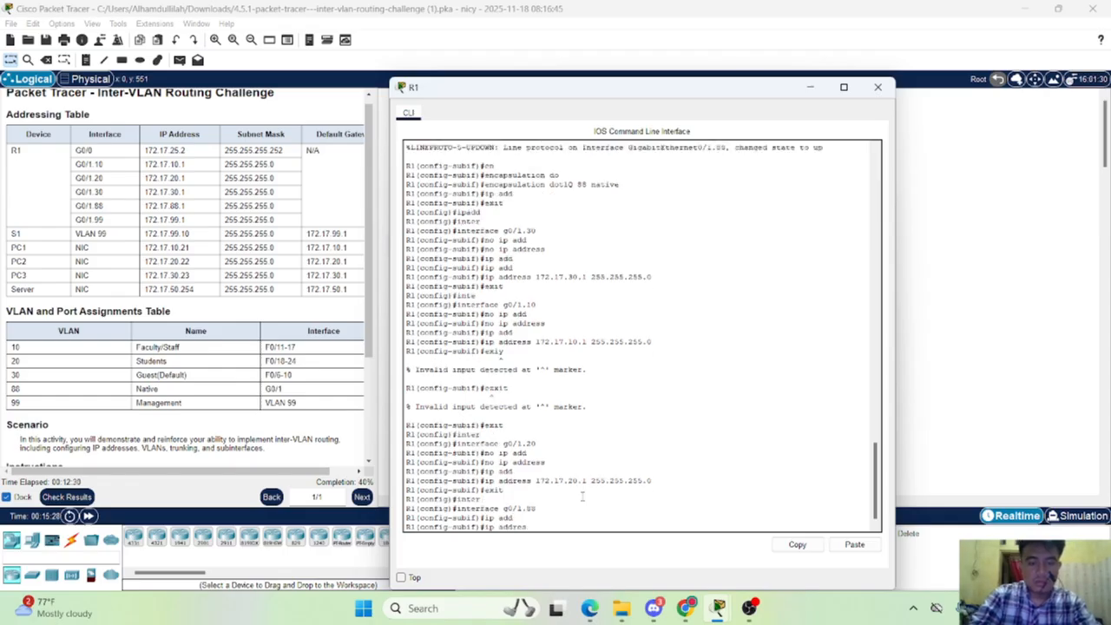
Remove any IP address from subinterface g0/1.88
text(no ip add)
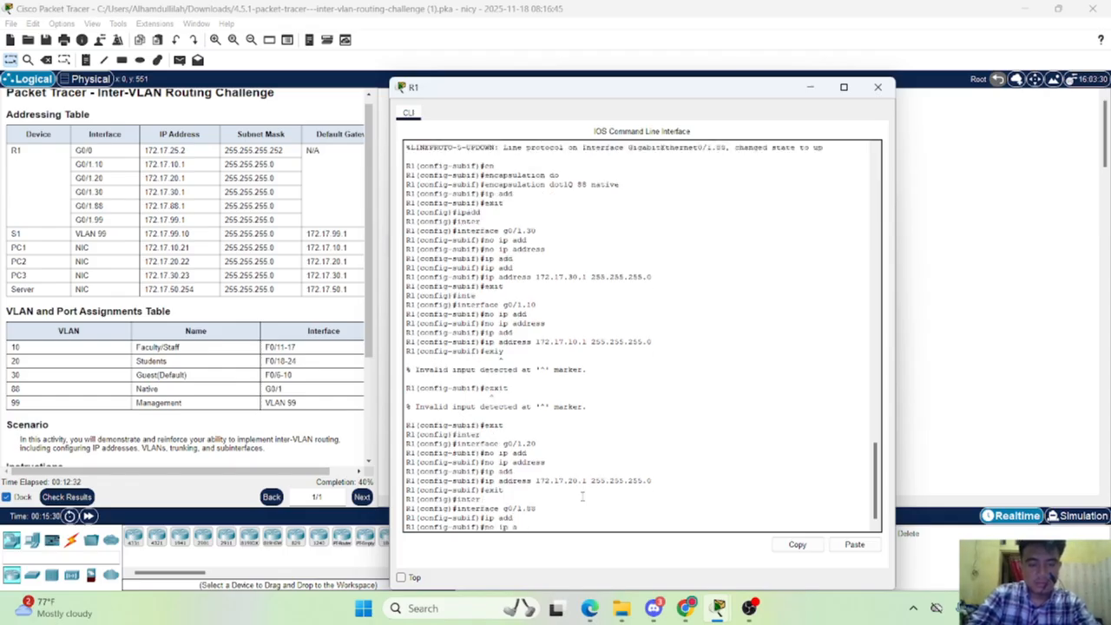
key(Tab)
key(Return)
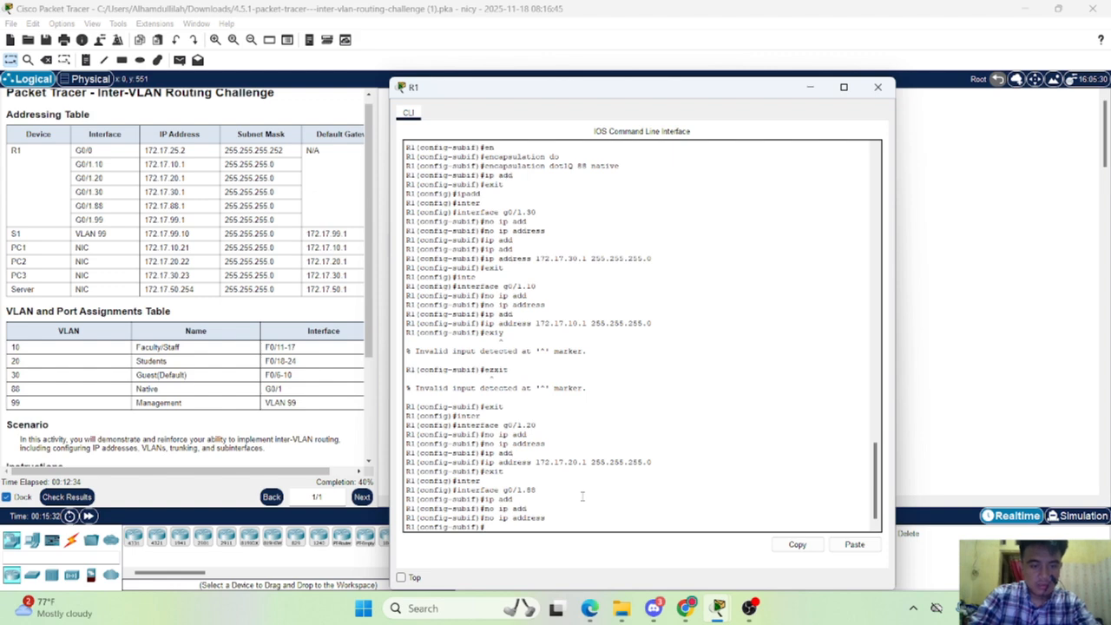
Assign IP address 172.17.88.1 with mask 255.255.255.0 to subinterface g0/1.88
text(ip add)
key(Tab)
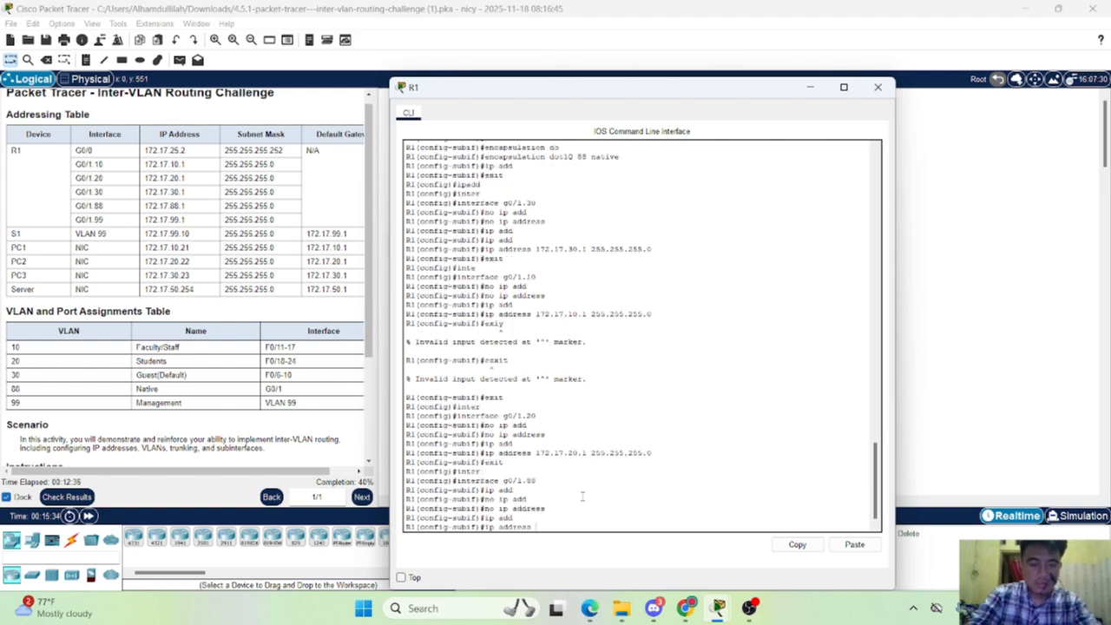
text(172.17)
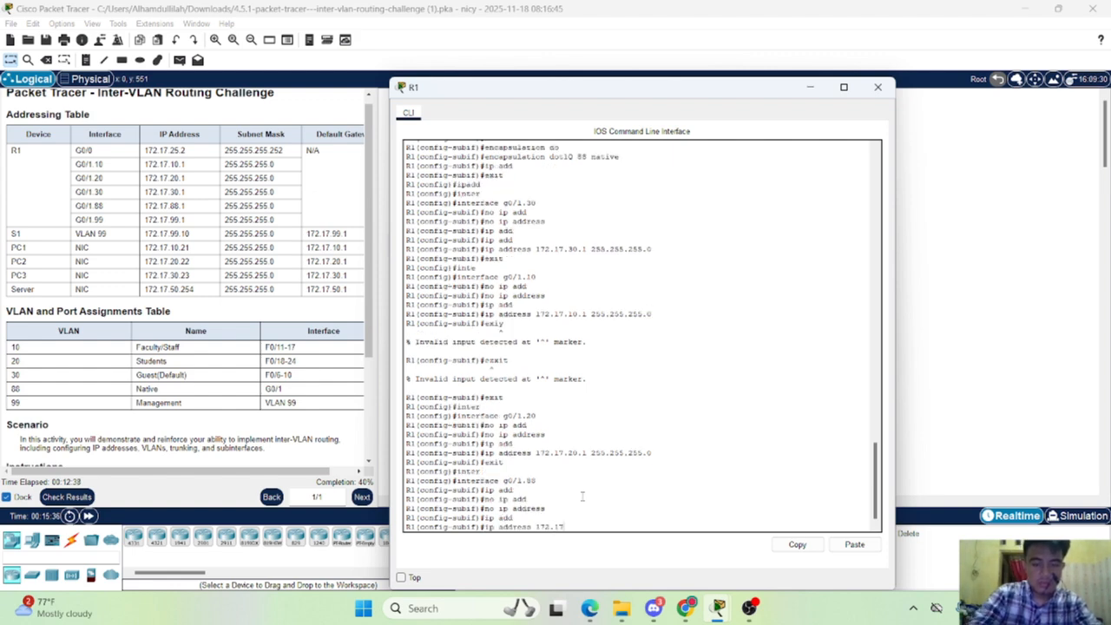
text(.88)
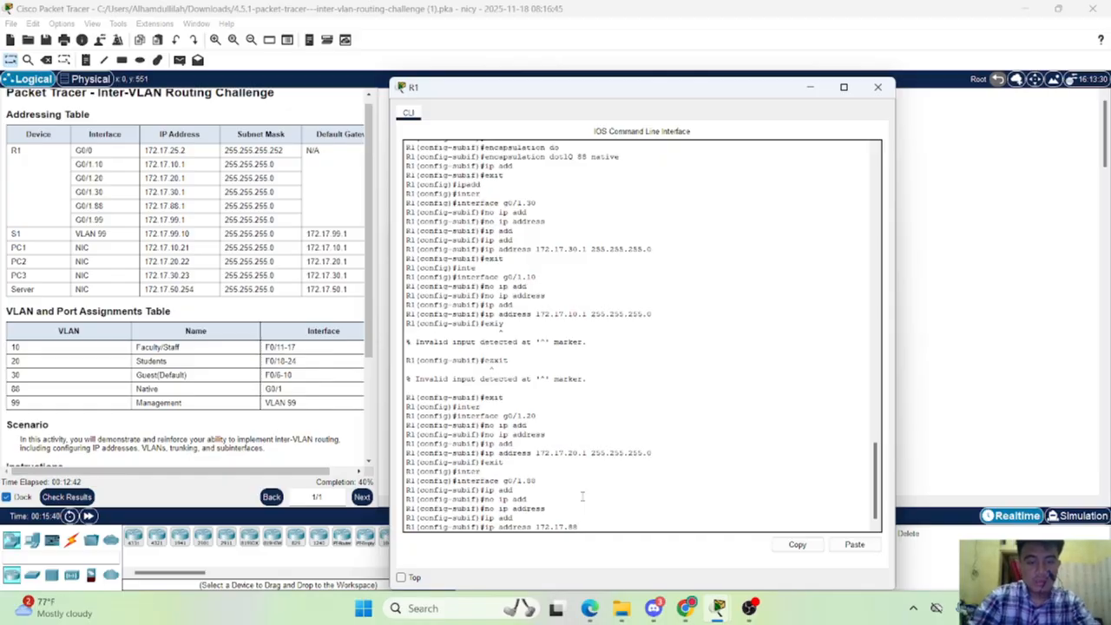
text(.1 25)
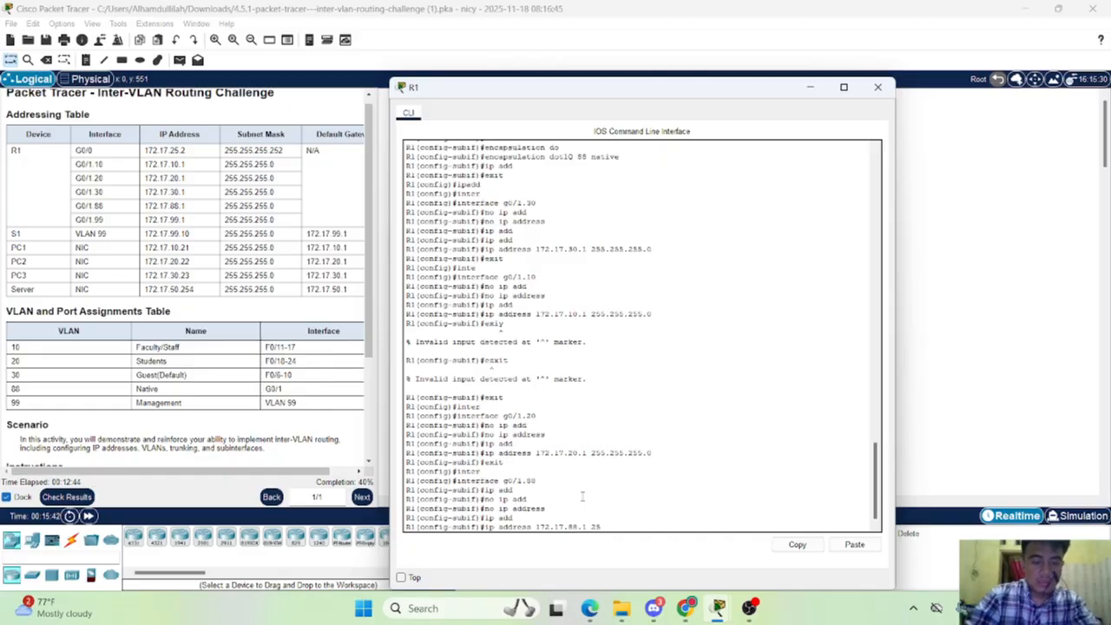
text(5.255.255.0)
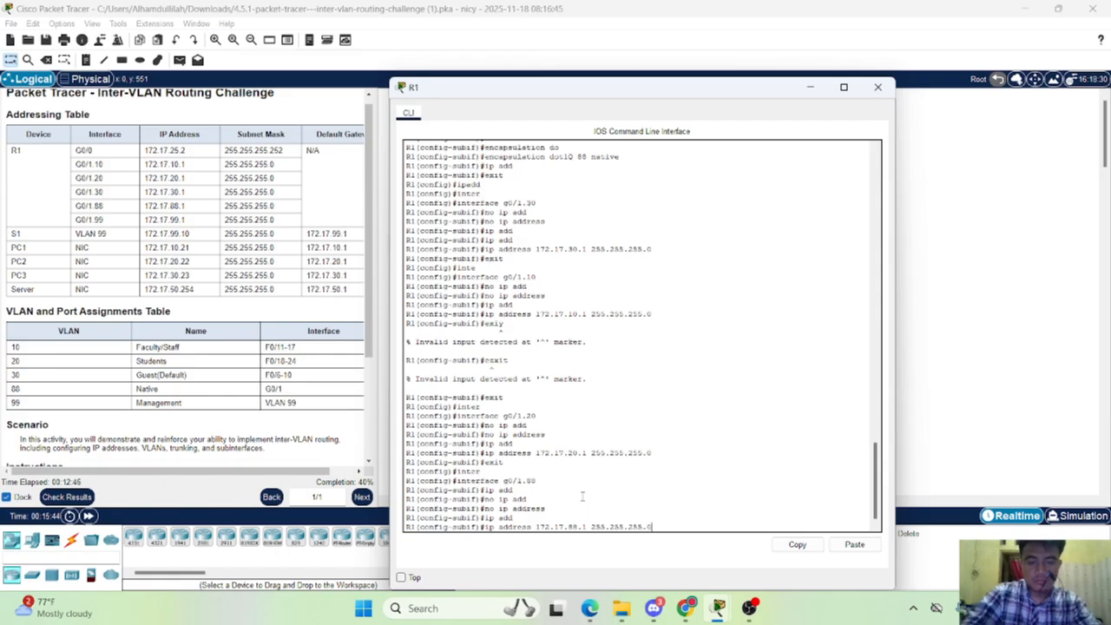
key(Return)
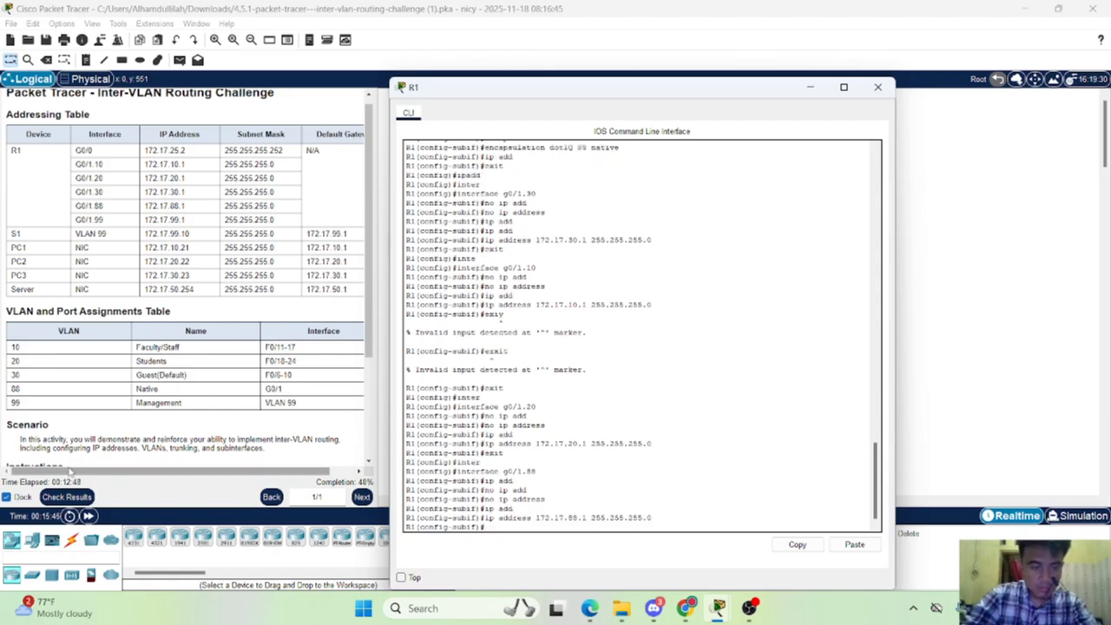
Check the activity results and review the assessment items for R1's subinterfaces and for S1
click(70, 497)
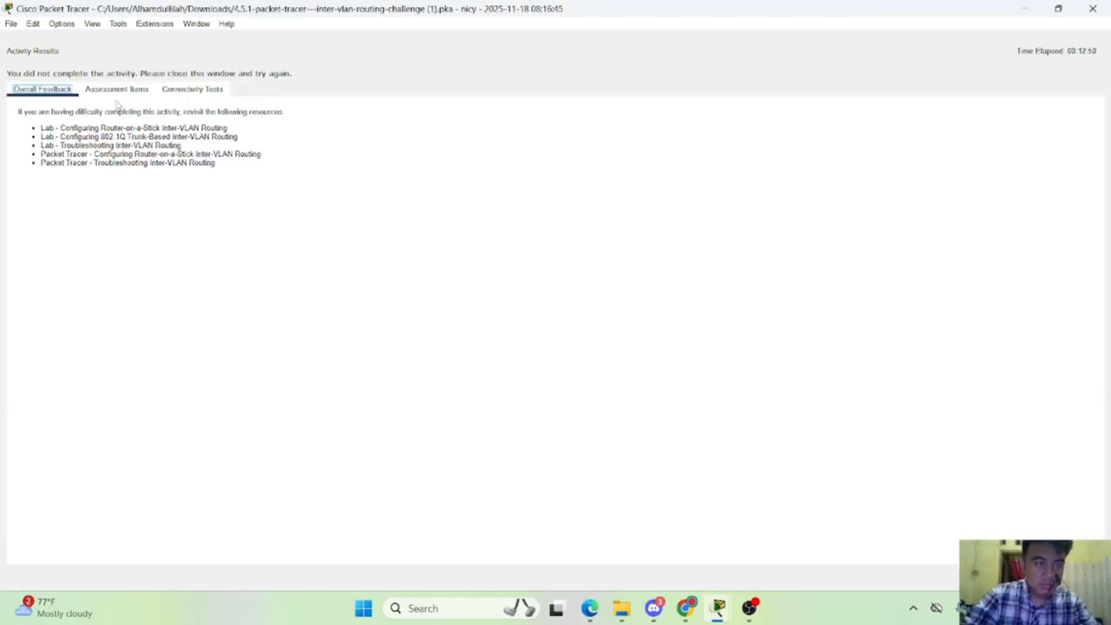
click(120, 90)
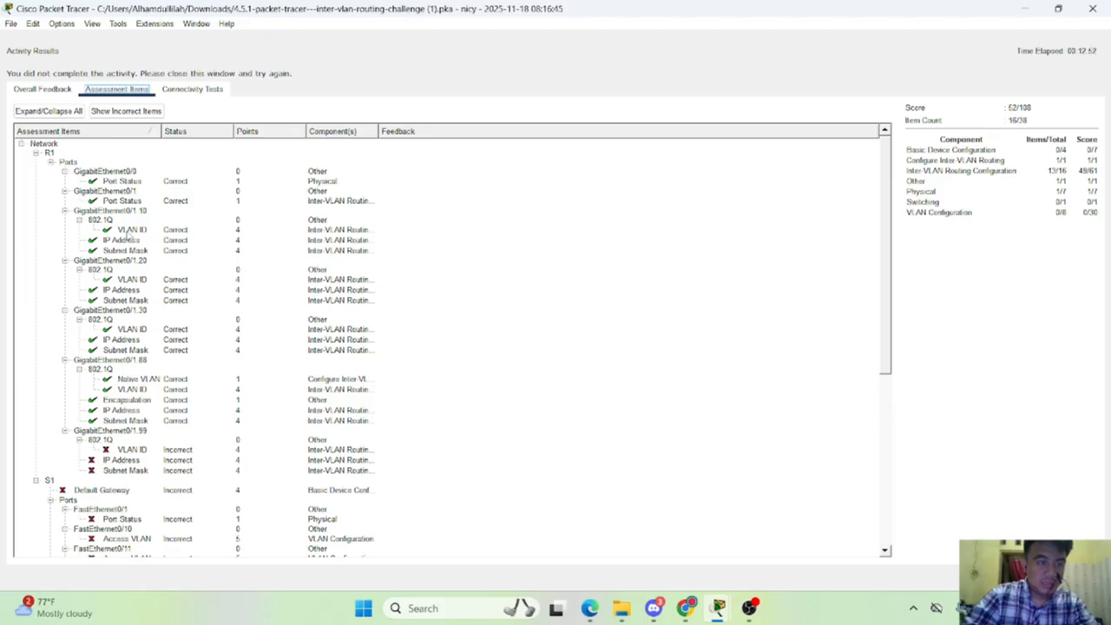
scroll(129, 235, down, 1)
scroll(128, 234, up, 1)
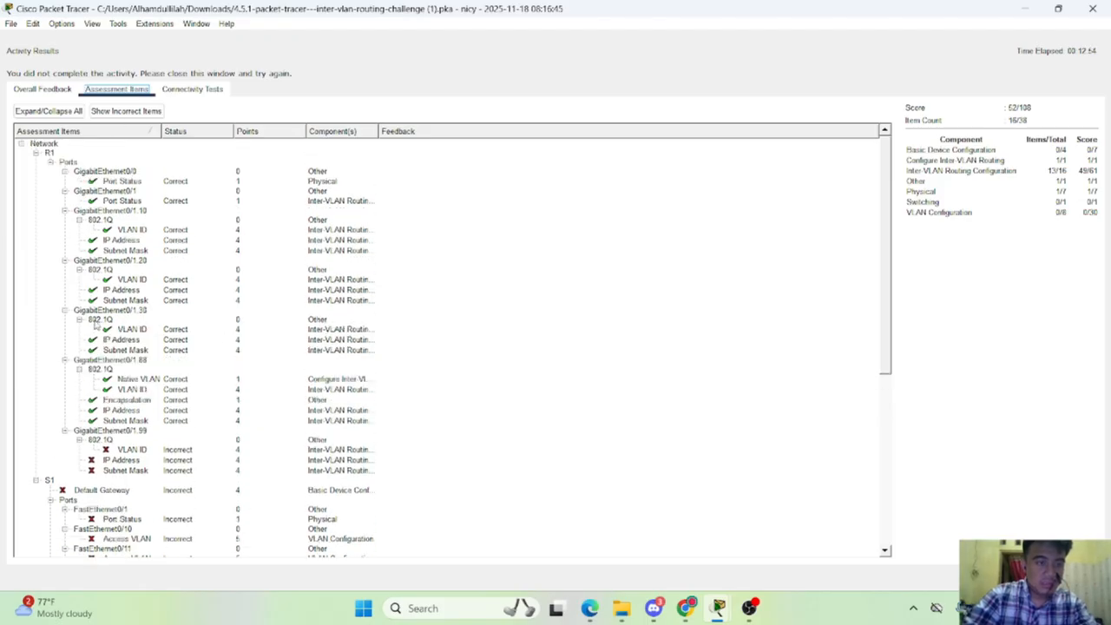
scroll(98, 261, down, 10)
scroll(98, 262, up, 3)
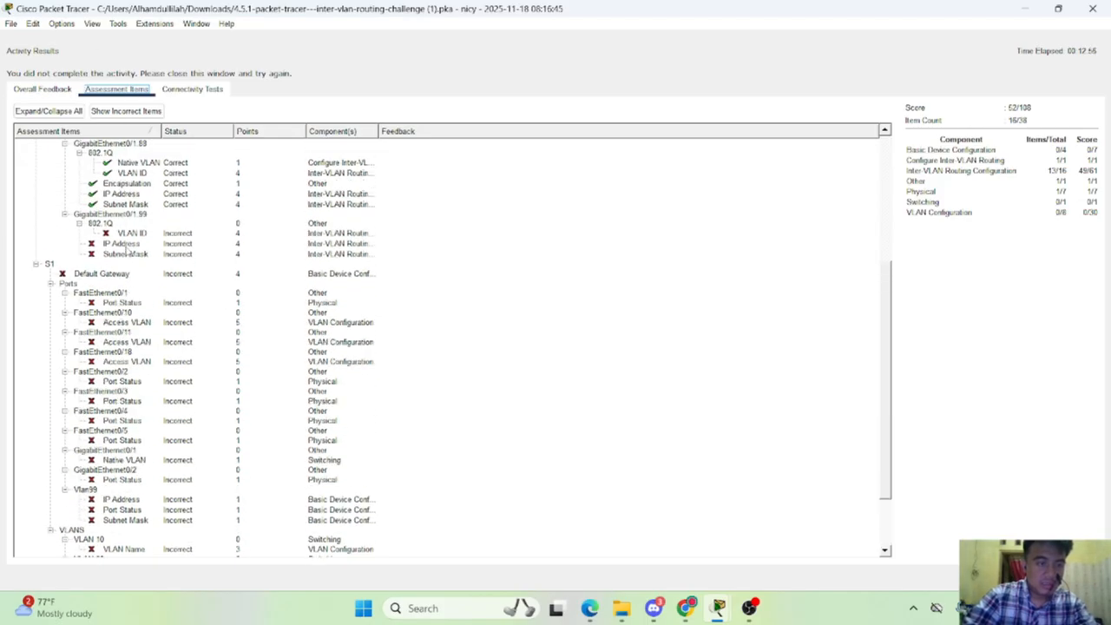
scroll(178, 278, down, 5)
scroll(128, 318, up, 4)
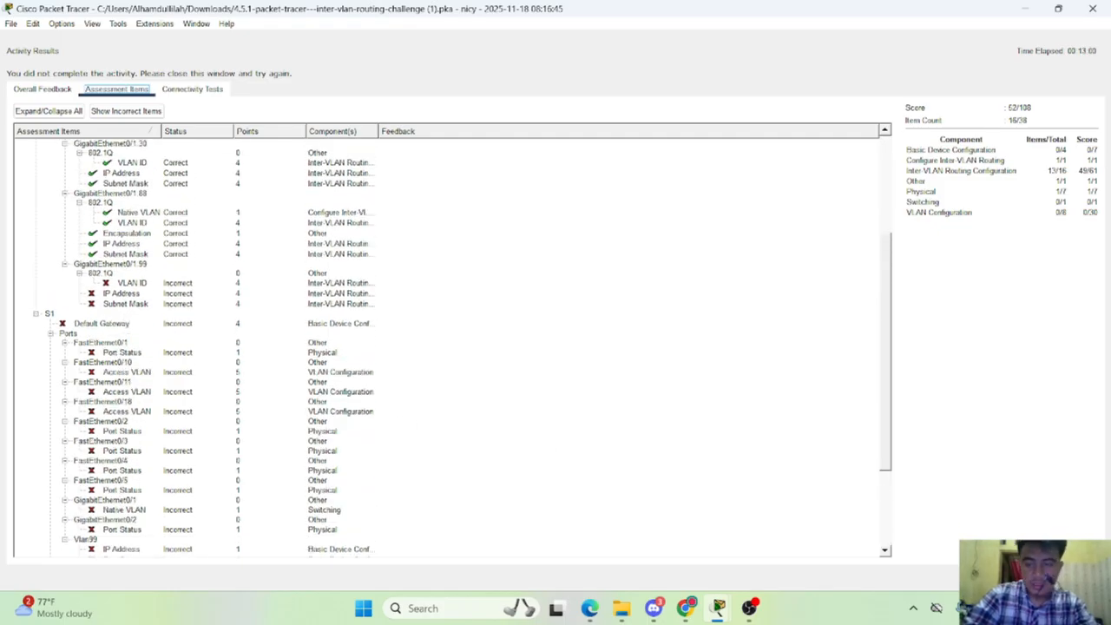
Close the activity results, return to R1's command line and exit the g0/1.88 subinterface configuration
click(1073, 578)
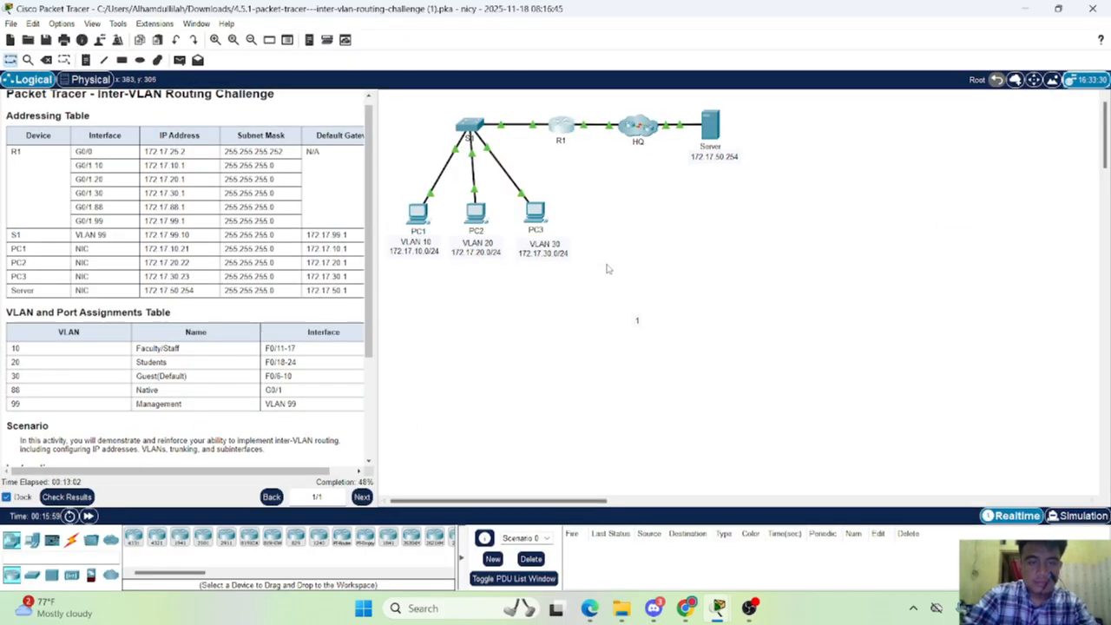
click(562, 135)
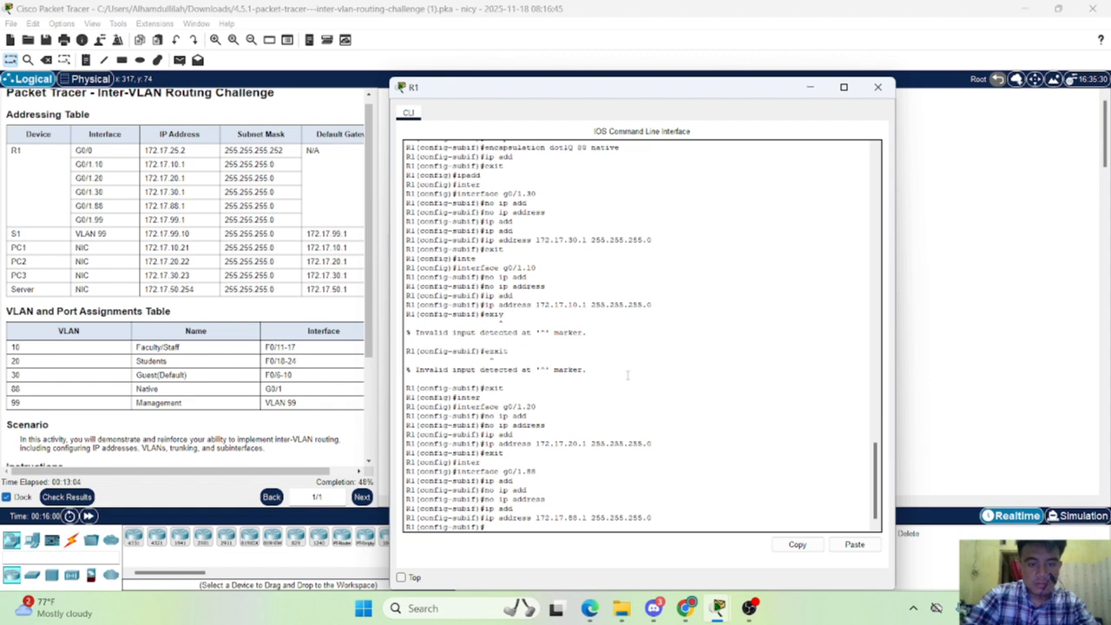
key(Return)
key(Return)
text(exi)
key(Return)
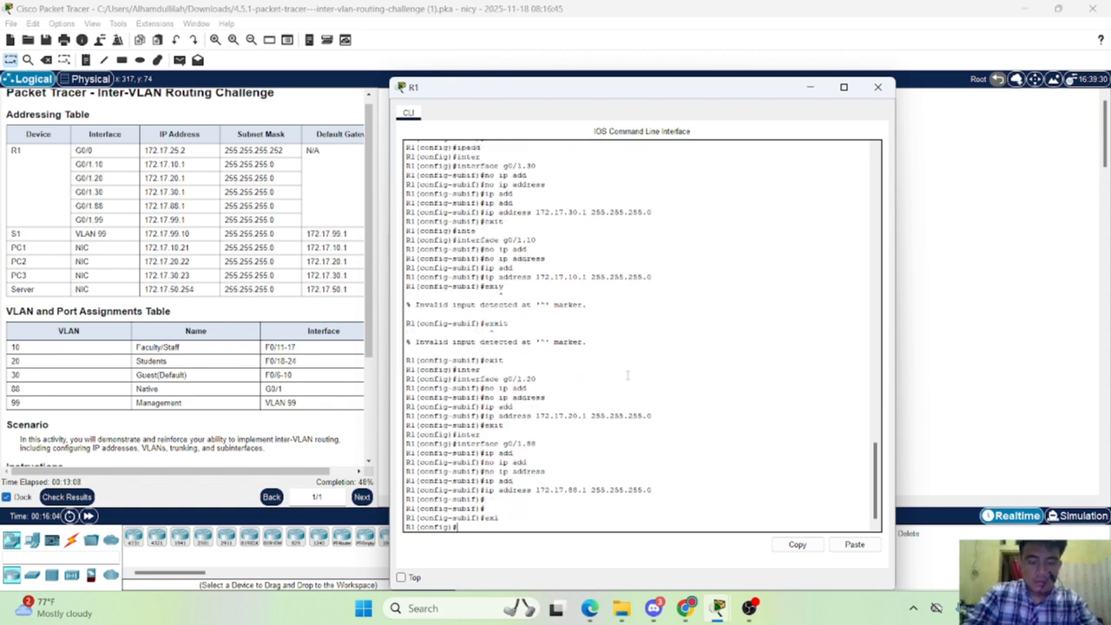
Enter the configuration of subinterface g0/1.99 on R1
text(inte)
key(Tab)
text(g0)
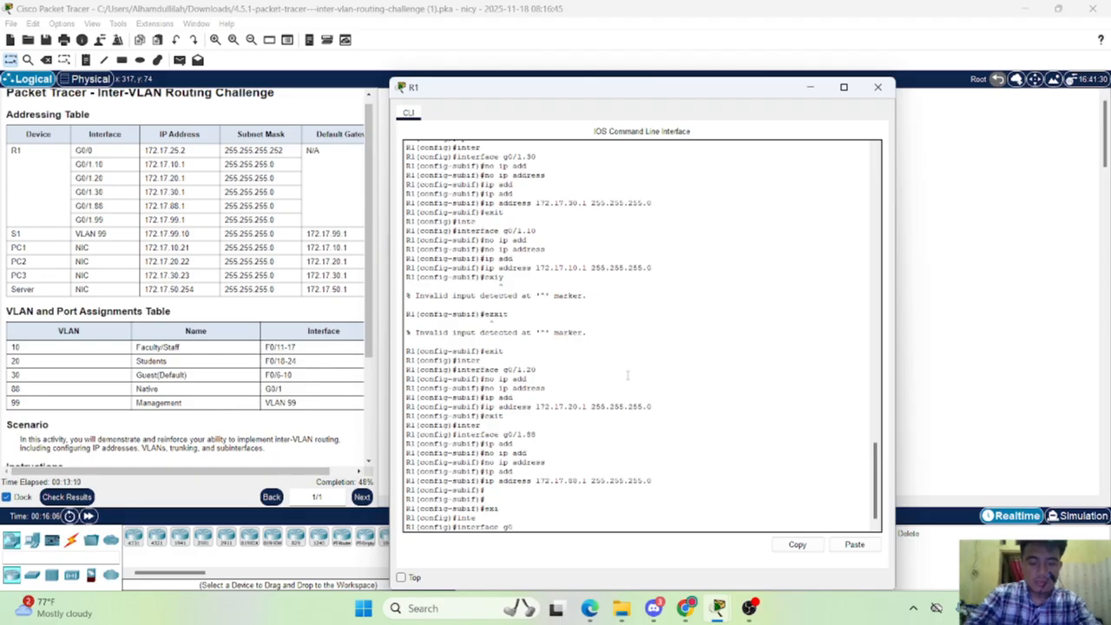
text(/1.99)
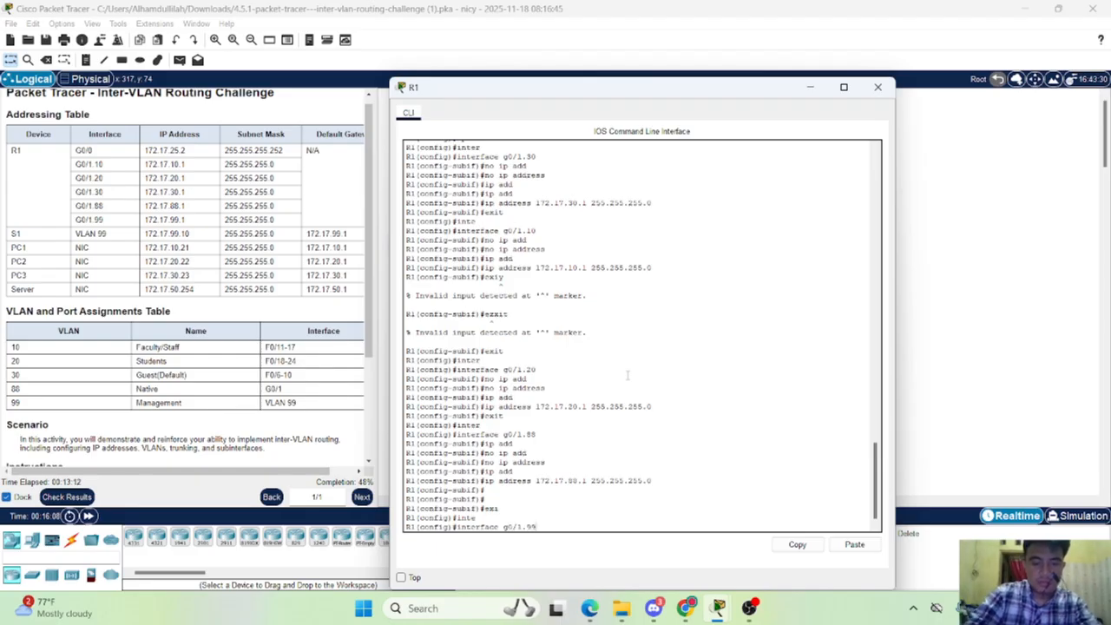
key(Return)
key(Return)
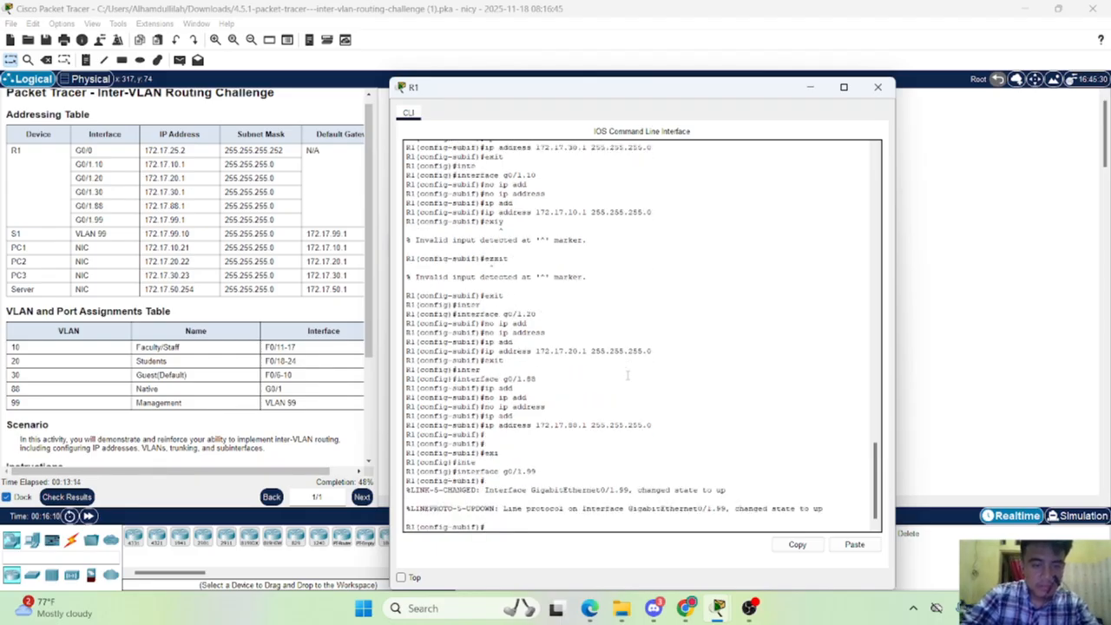
Try to assign IP address 172.17.99.1 with mask 255.255.255.0 to subinterface g0/1.99
text(ip add)
key(Tab)
text(1)
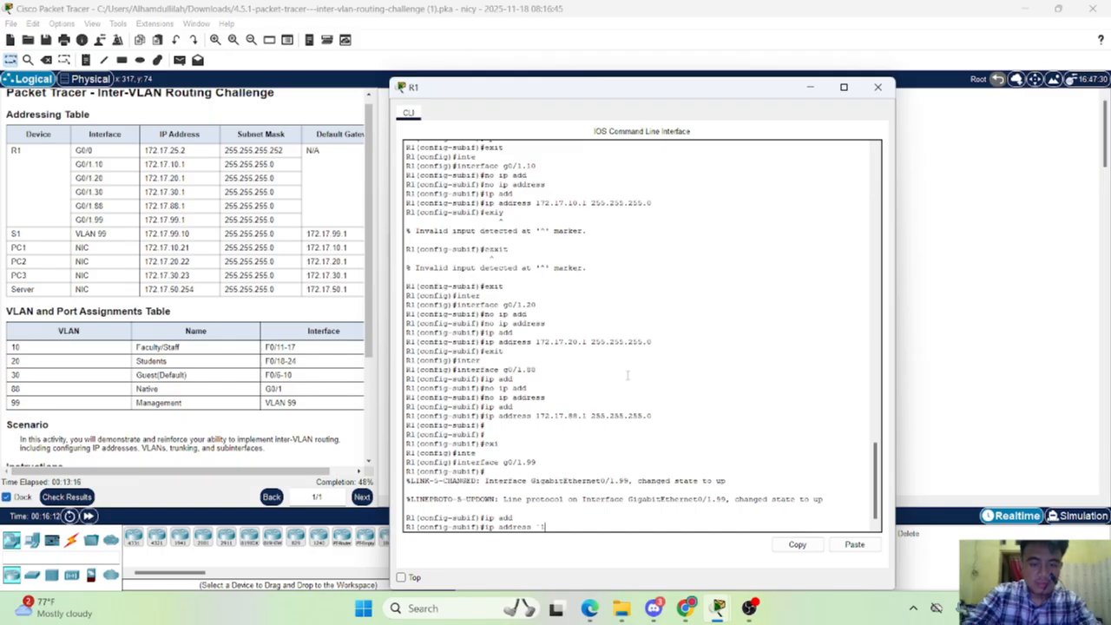
text(72.17.)
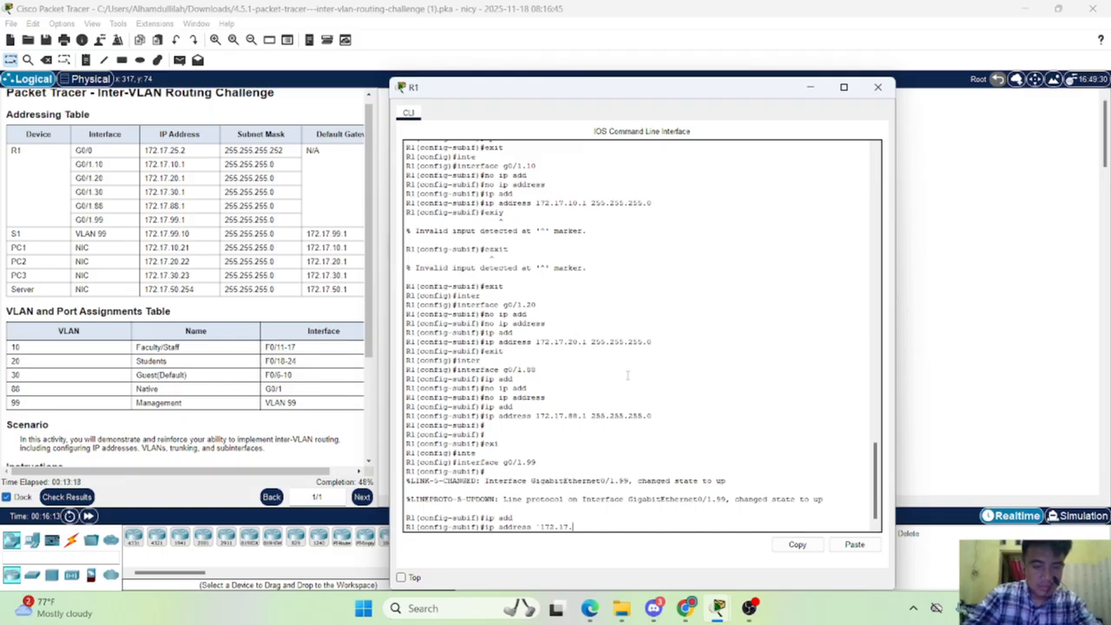
text(99.1)
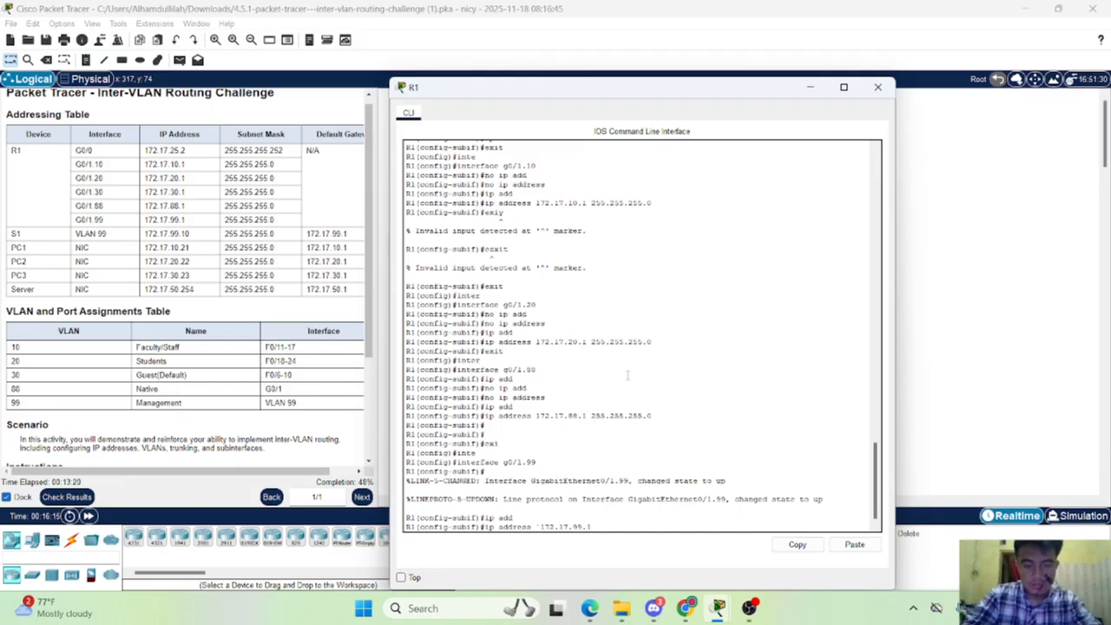
text( 255)
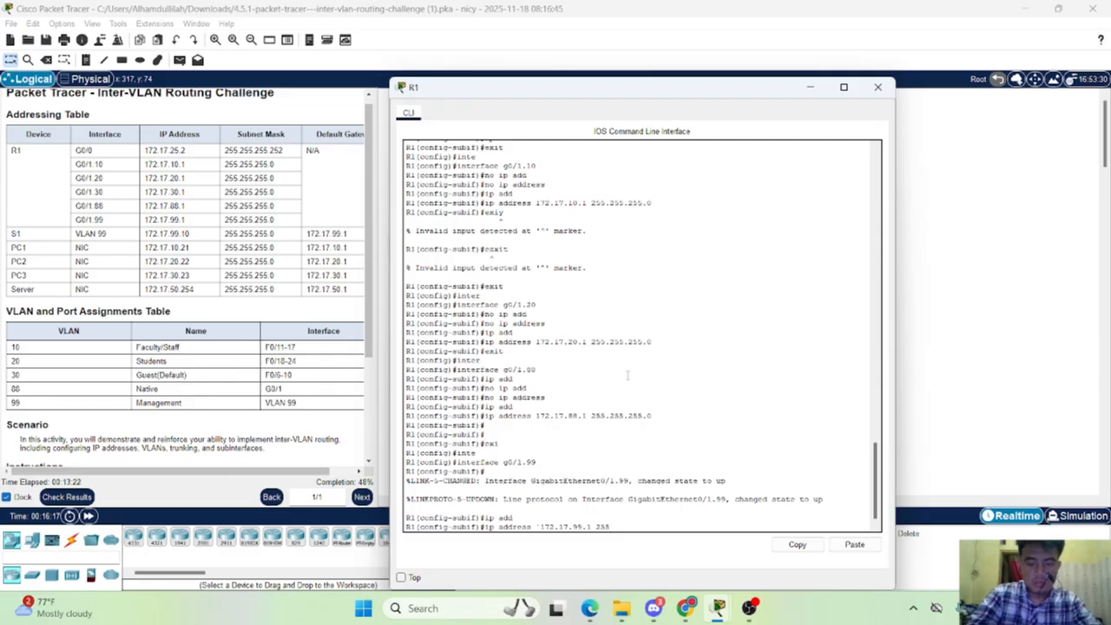
text(.255.255)
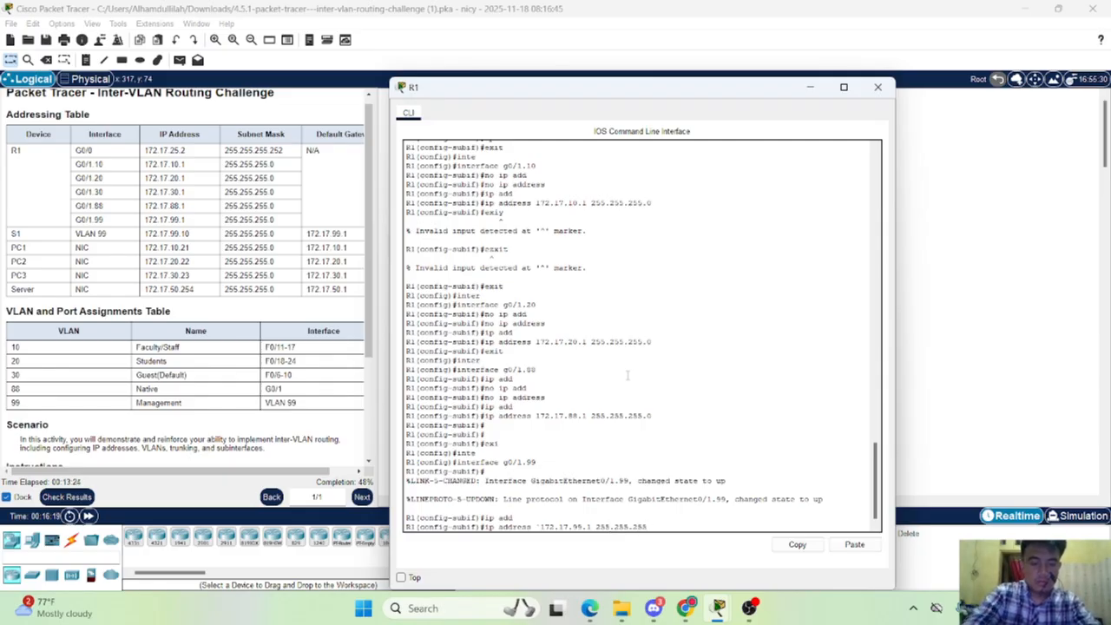
text(.0)
key(Return)
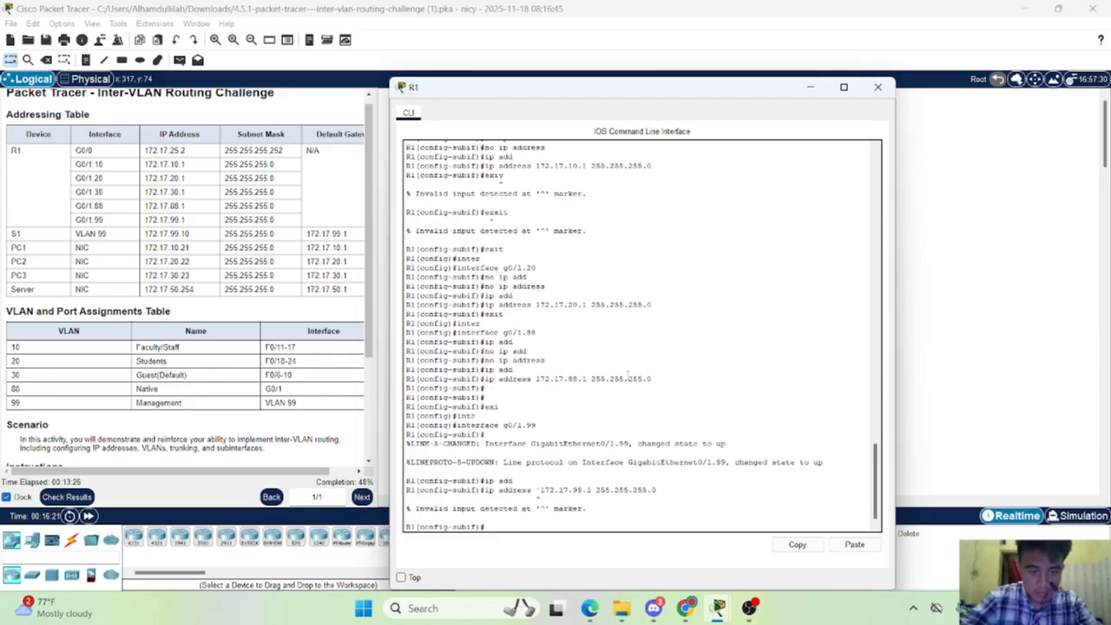
Remove the stray character before 172.17.99.1 in the previous IP address command and try running it again
key(Up)
key(Left)
key(Left)
key(Left)
key(Left)
key(Left)
key(Left)
key(Left)
key(Left)
key(Left)
key(Left)
key(Left)
key(Left)
key(Left)
key(Left)
key(Left)
key(Left)
key(Left)
key(Left)
key(Left)
key(Left)
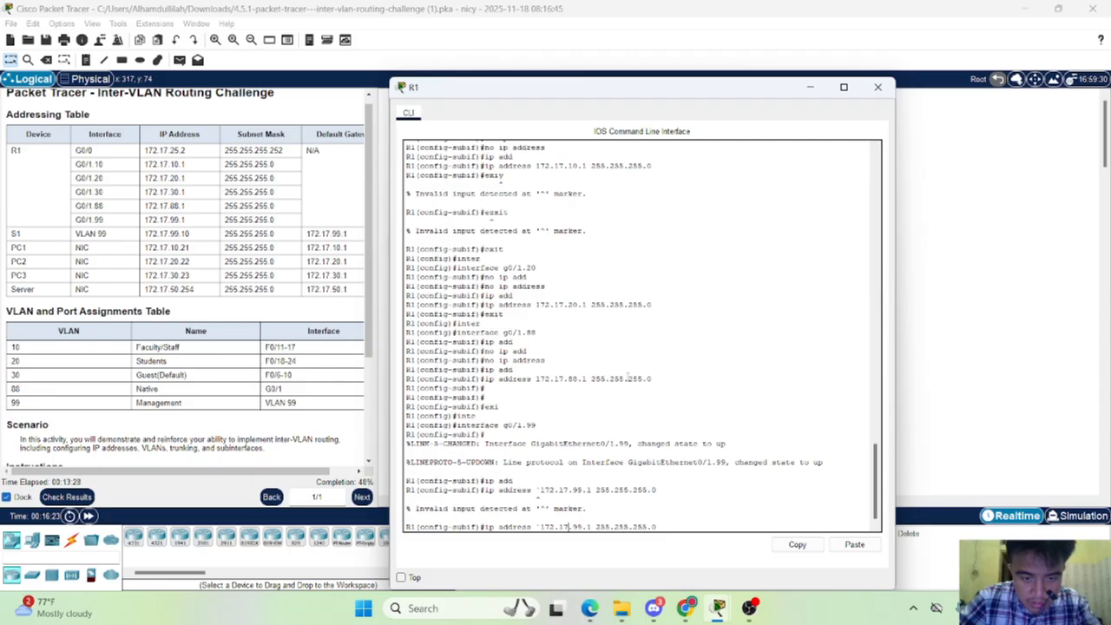
key(BackSpace)
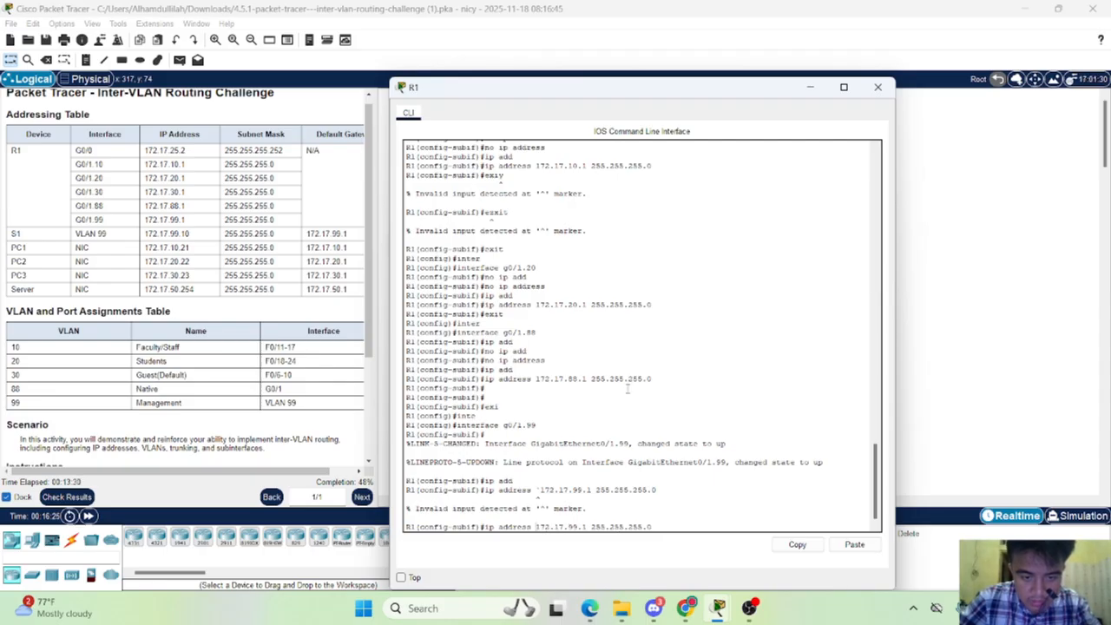
key(Return)
key(Return)
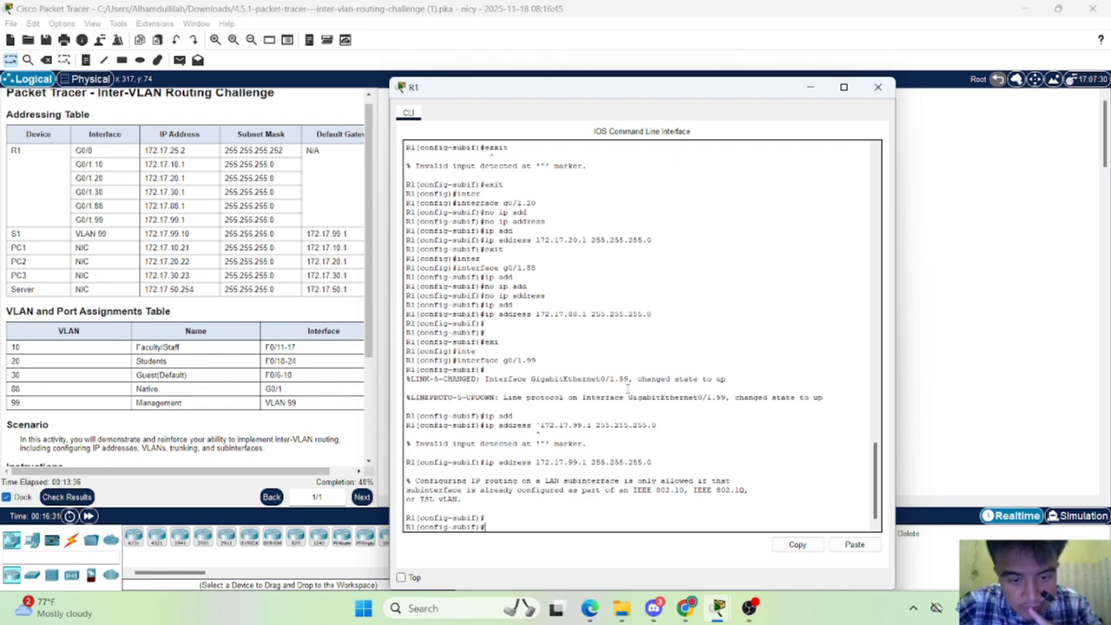
Set the encapsulation of subinterface g0/1.99 to dot1Q with VLAN 99
text(ecn)
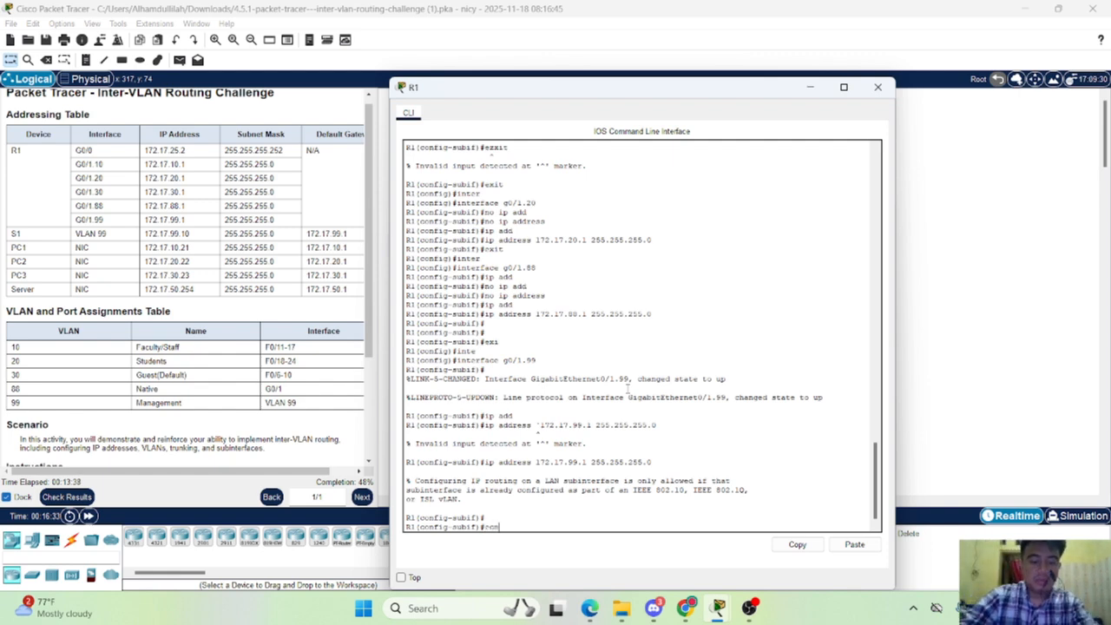
key(Return)
text(en)
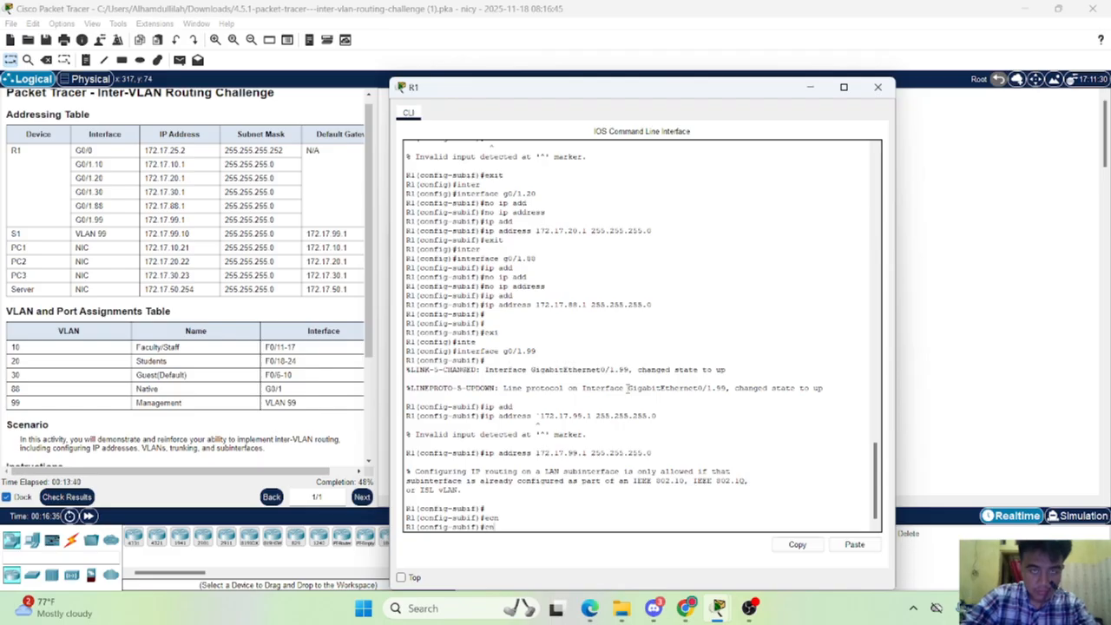
text(capsulation)
key(Tab)
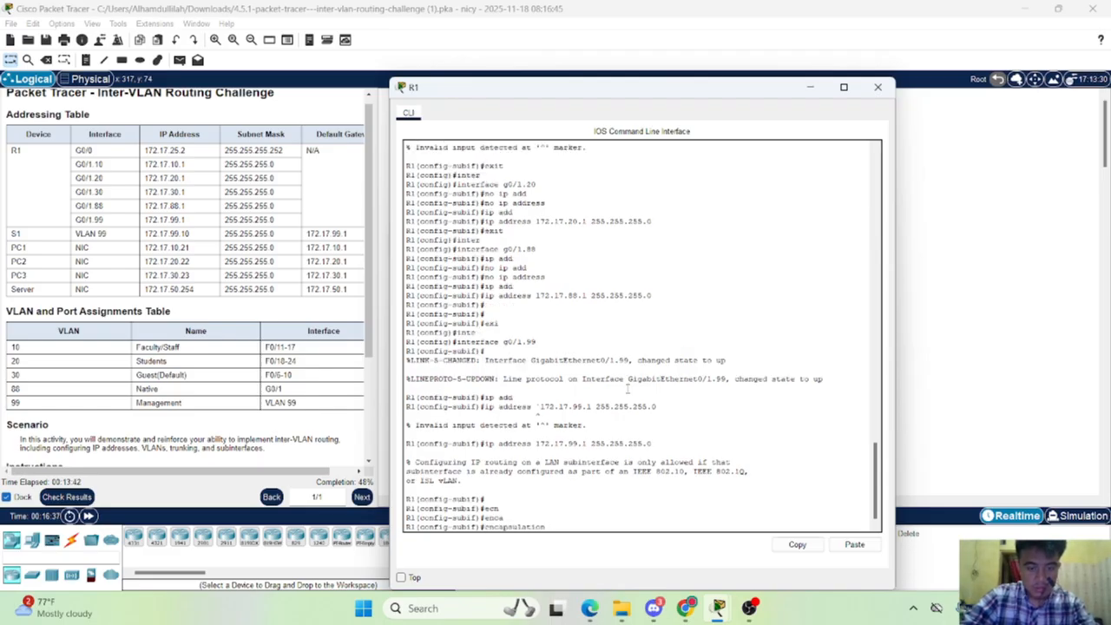
text(do)
key(Tab)
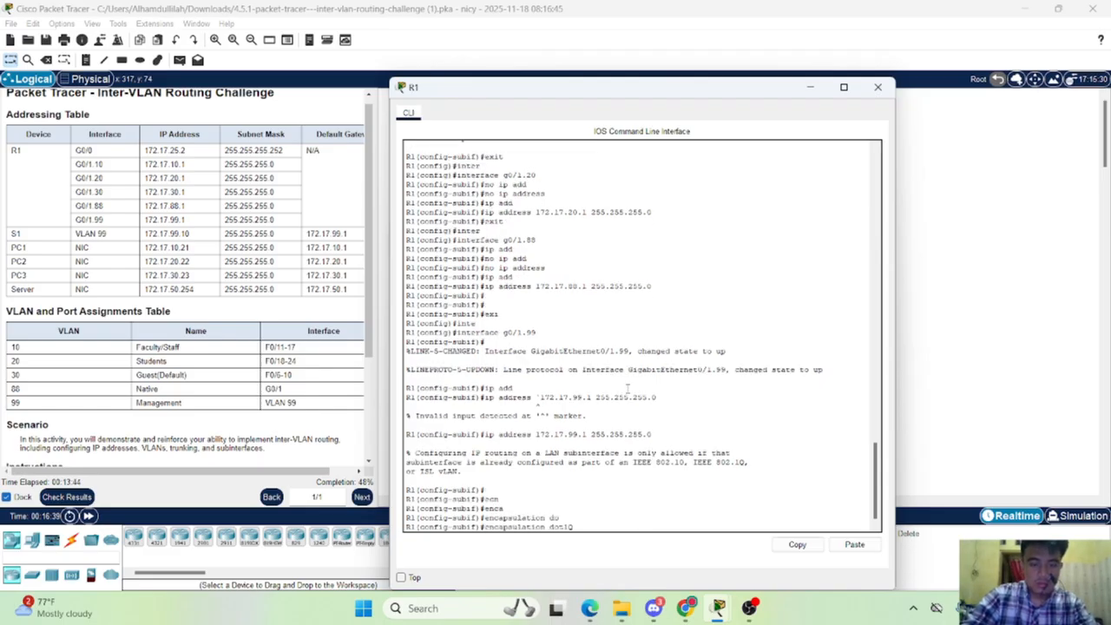
text(99)
key(Return)
Assign IP address 172.17.99.1 with mask 255.255.255.0 to the dot1Q-encapsulated subinterface g0/1.99, and exit its configuration
text(ip a)
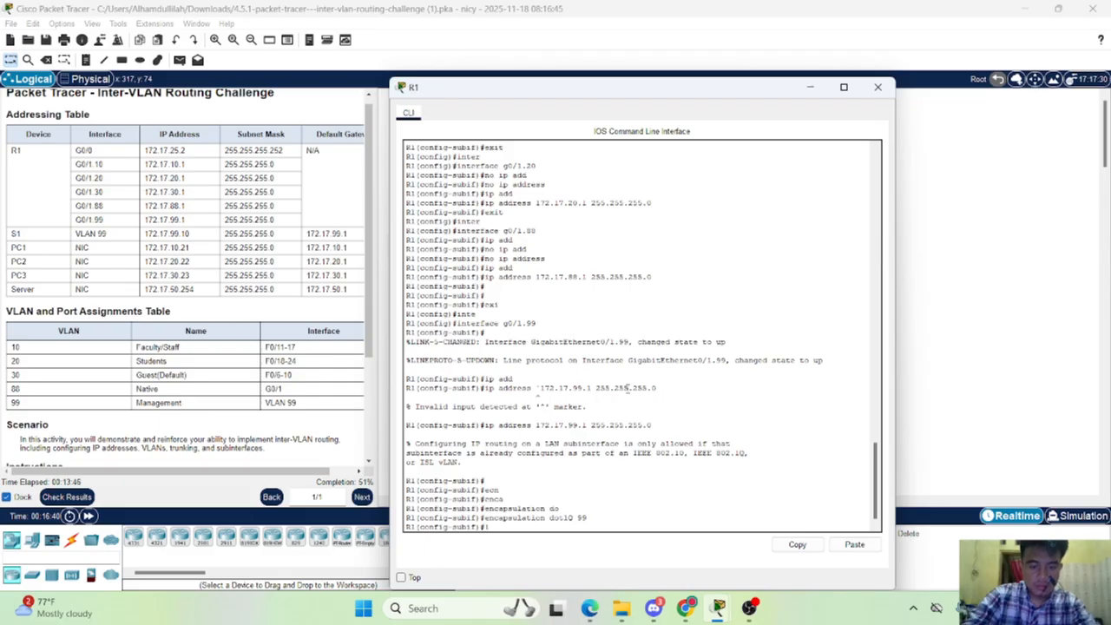
text(dd)
key(Tab)
text(192.1)
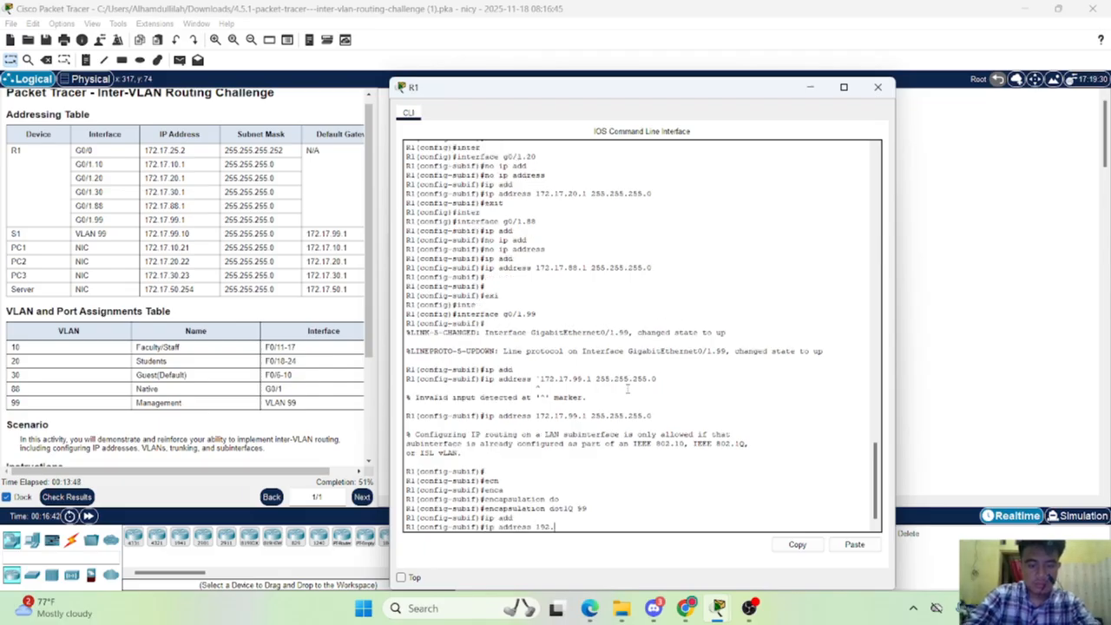
key(BackSpace)
key(BackSpace)
key(BackSpace)
key(BackSpace)
text(72)
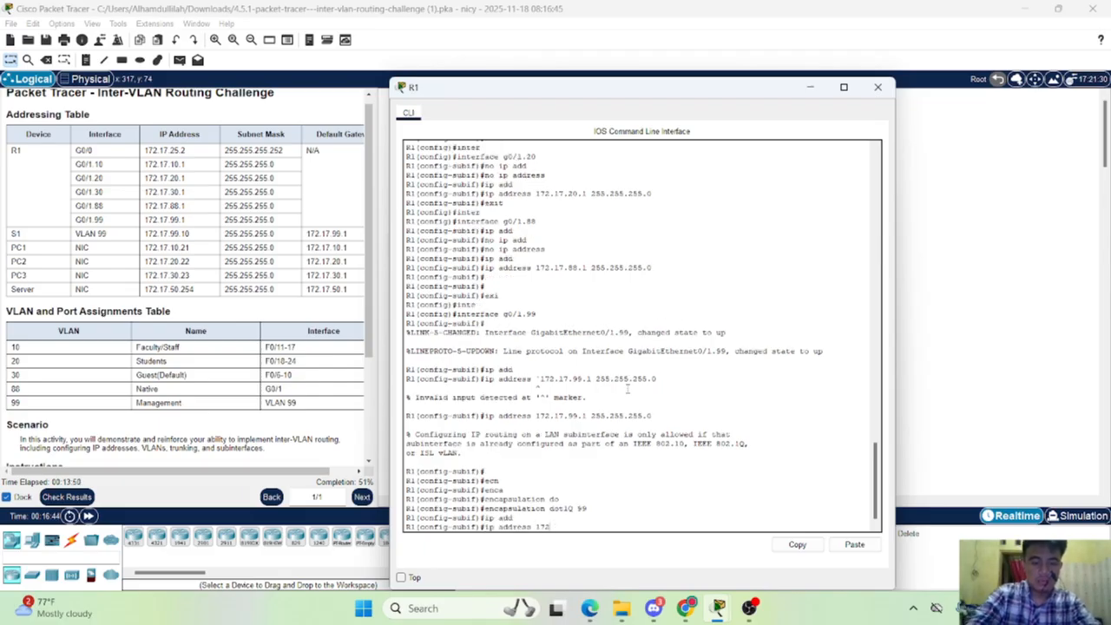
text(.17.)
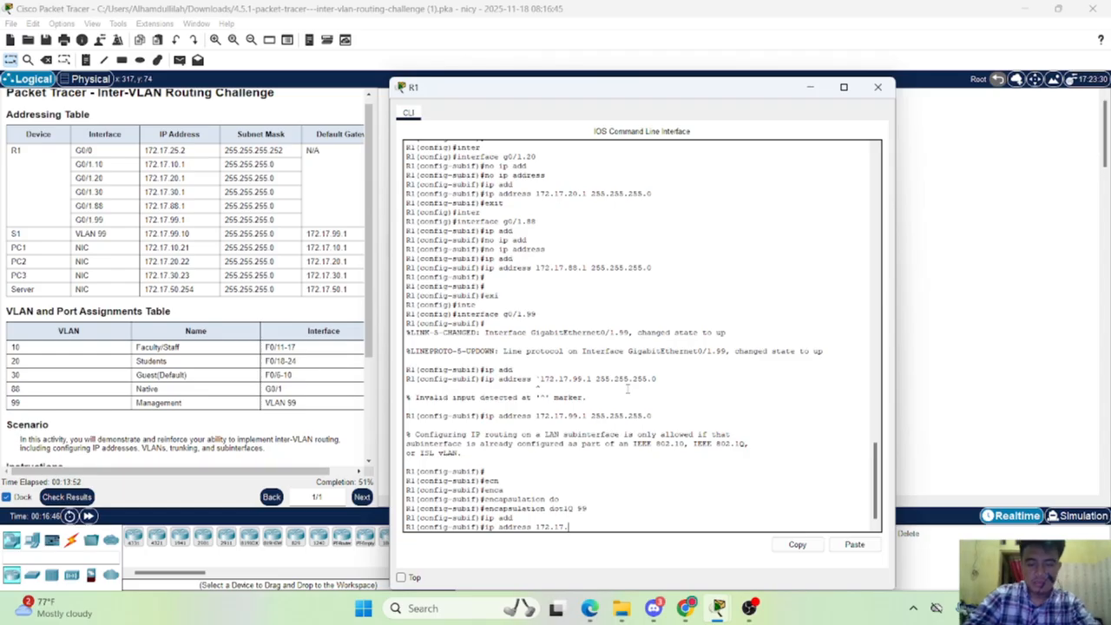
text(99)
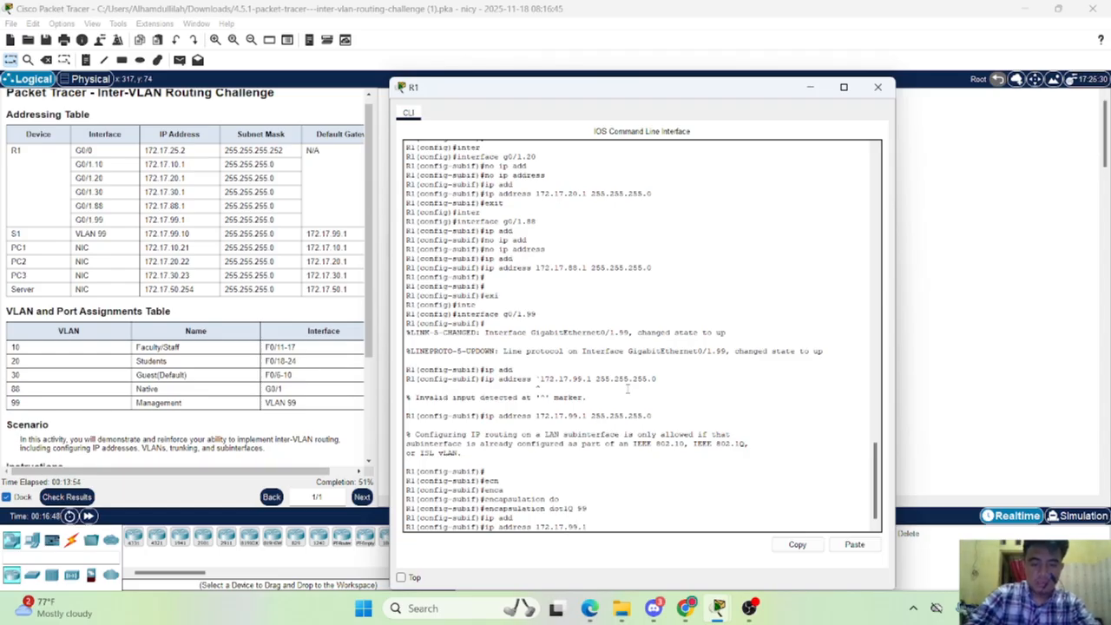
text(.1 255.255.255.0)
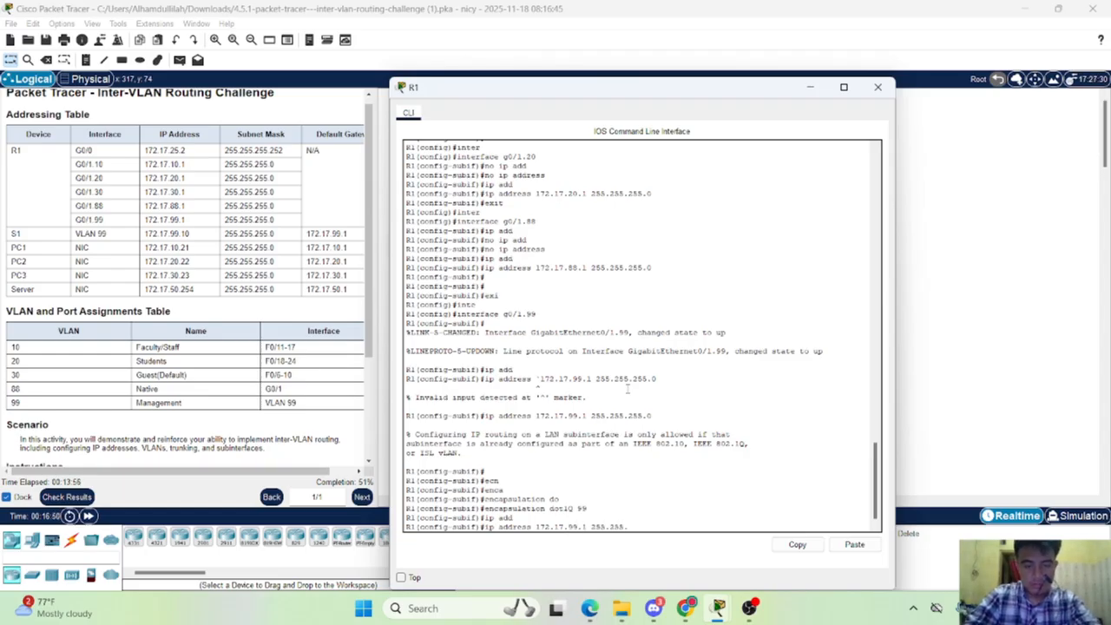
key(Return)
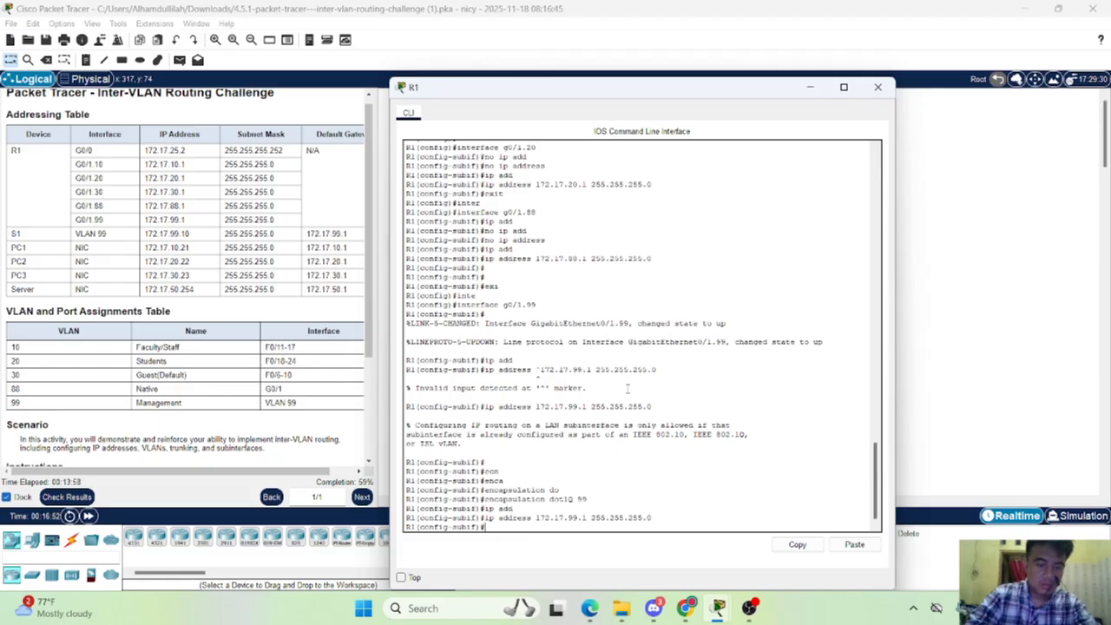
text(exit)
key(Return)
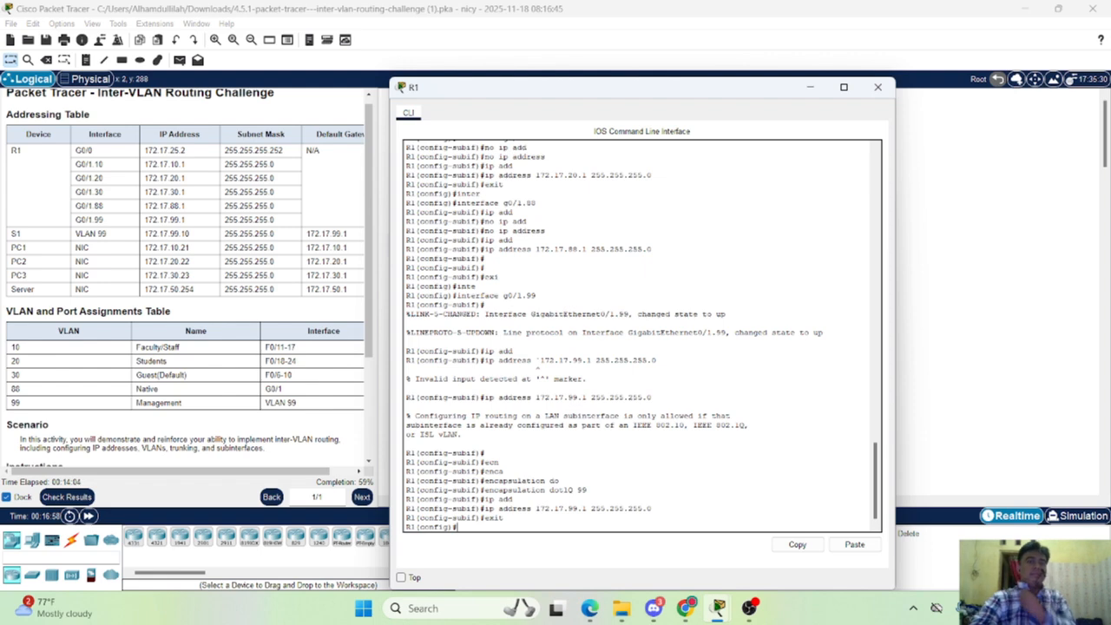
Switch from R1 to switch S1's command line and enter global configuration mode through privileged mode
click(809, 84)
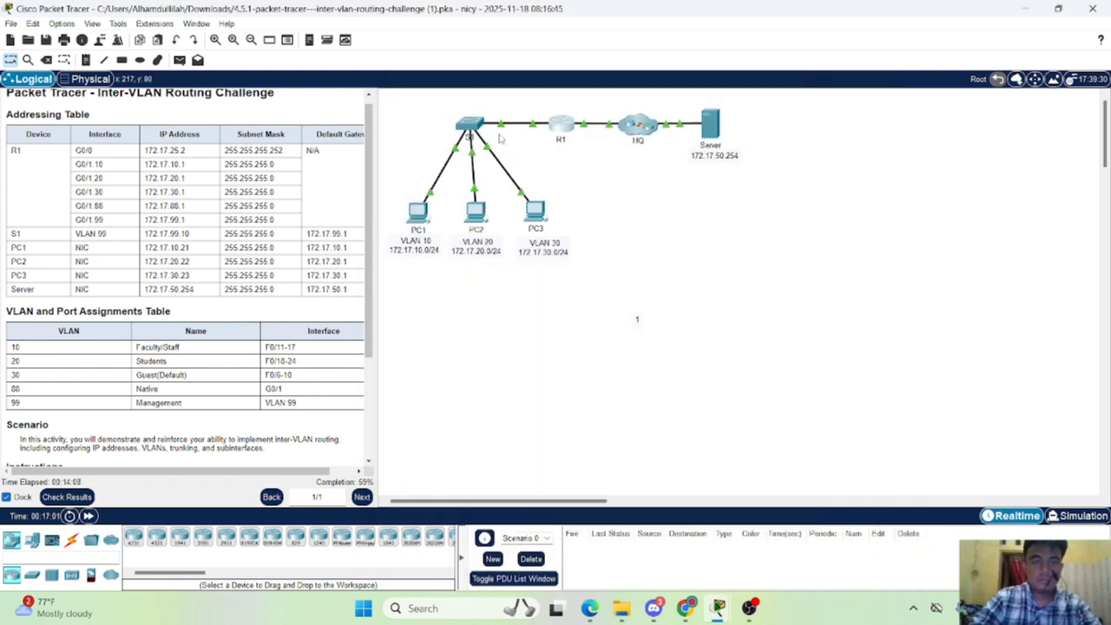
click(469, 130)
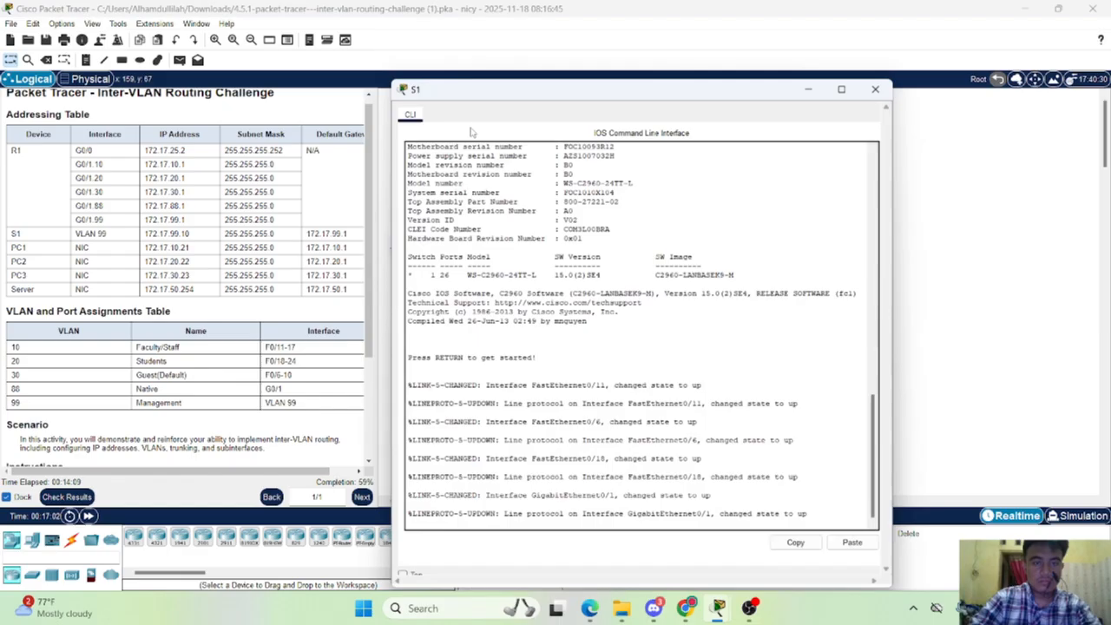
click(548, 288)
key(Return)
key(Return)
key(Return)
text(wnblw)
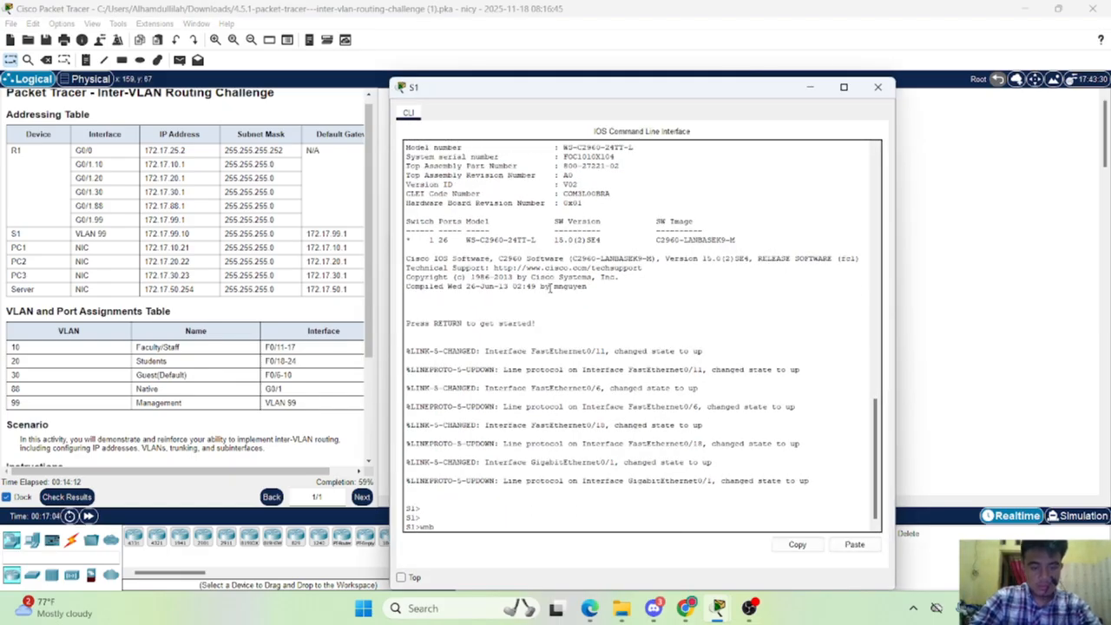
key(Return)
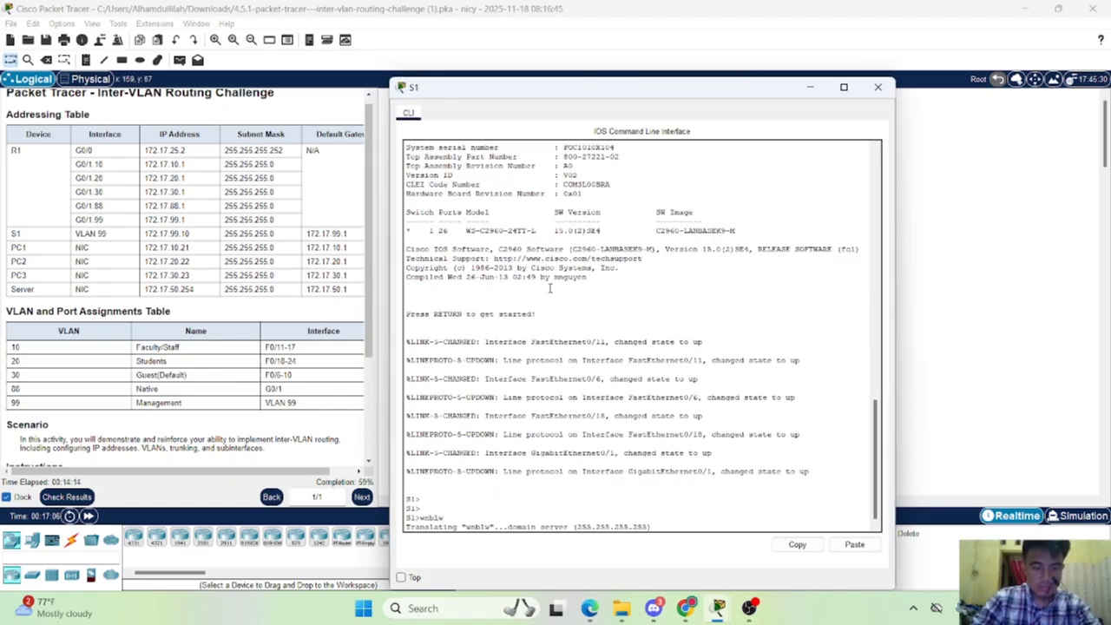
text(enabl)
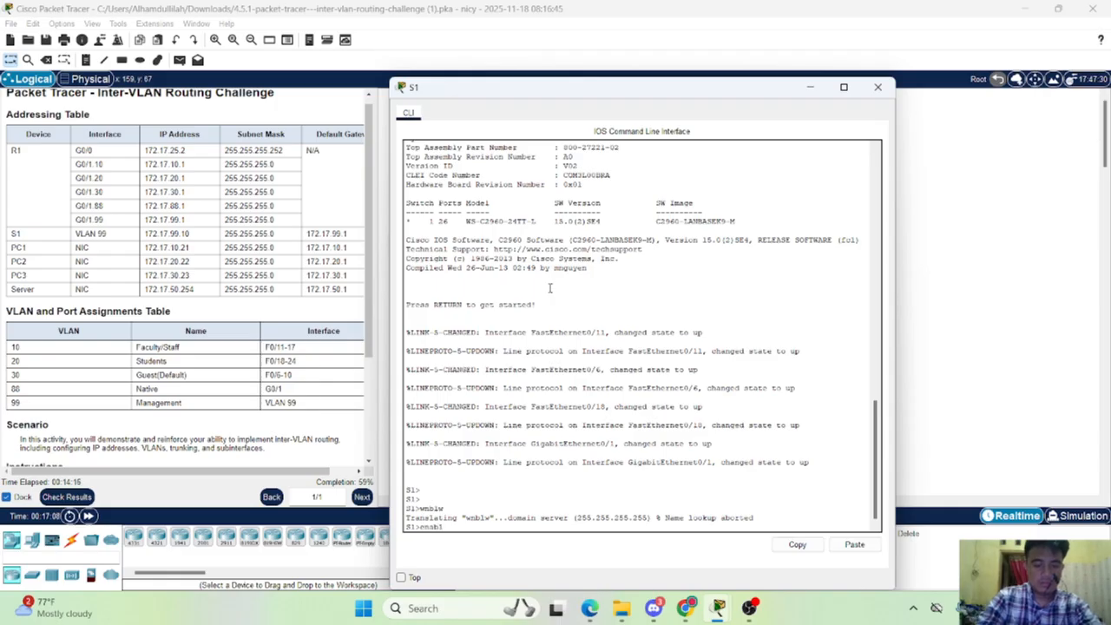
text(e)
key(Return)
text(conf t)
key(Return)
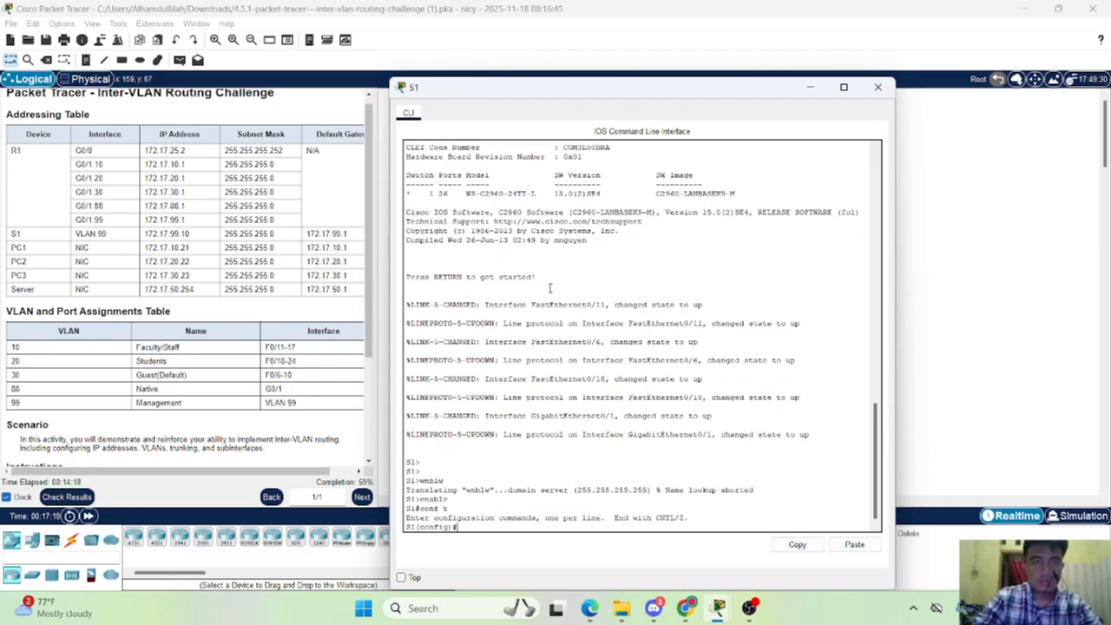
Assign IP address 172.17.99.10 with mask 255.255.255.0 to S1's VLAN 99 interface
text(inter)
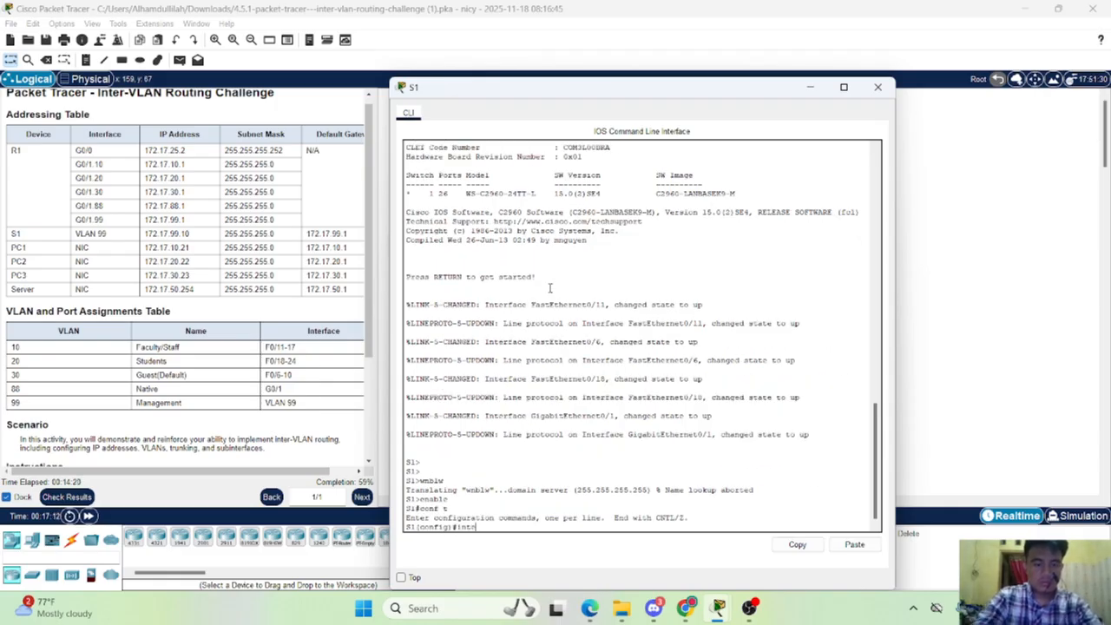
key(Tab)
text(vla)
key(Tab)
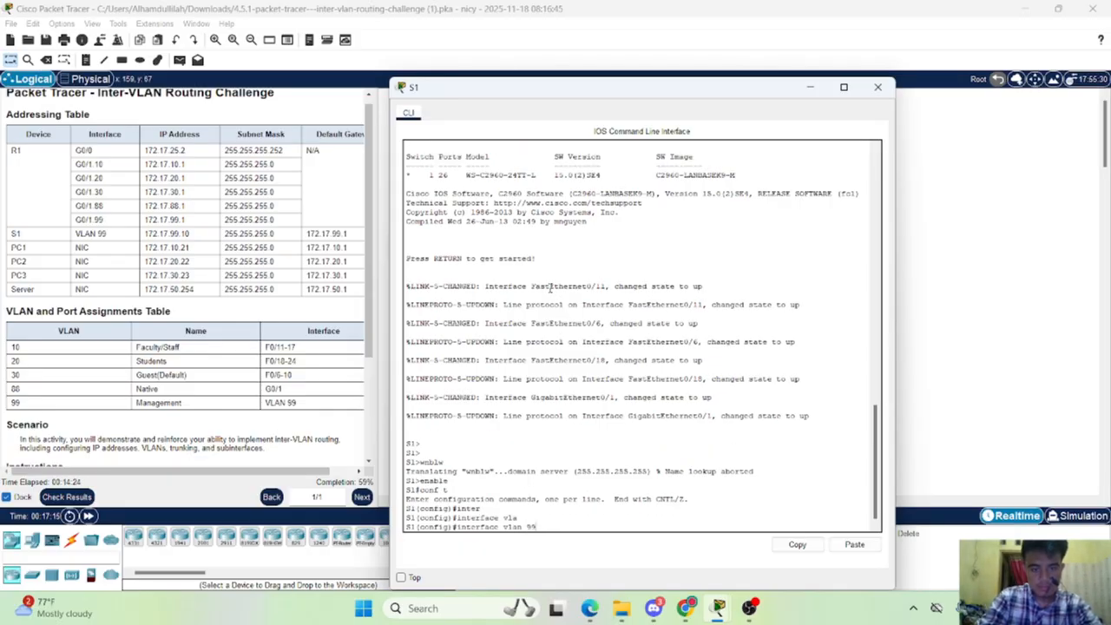
key(Return)
text(ip add)
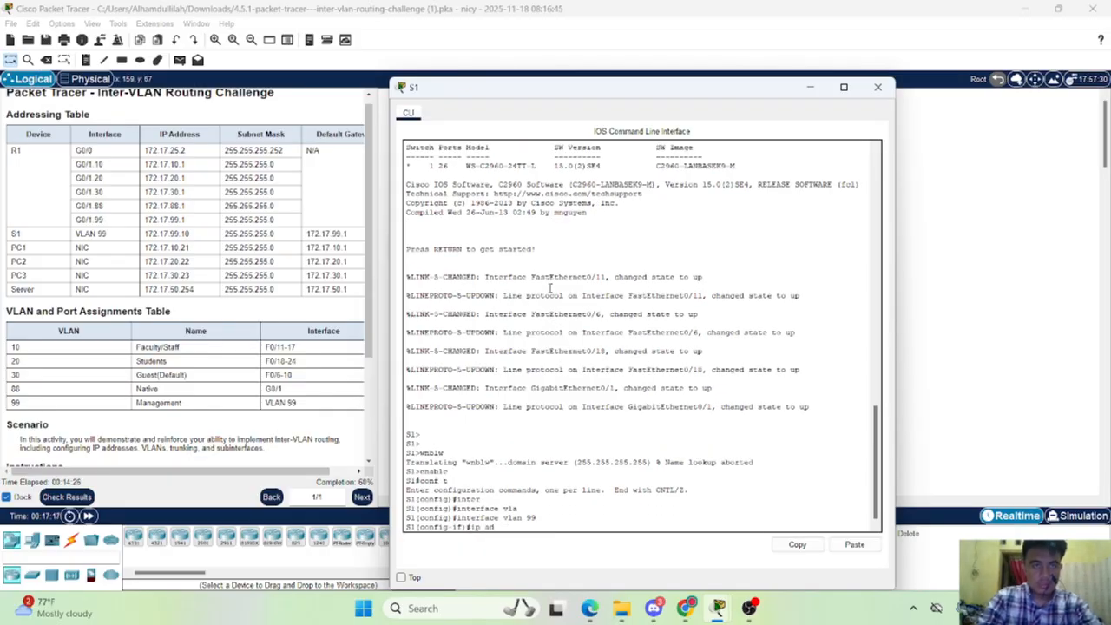
key(Tab)
text(172.)
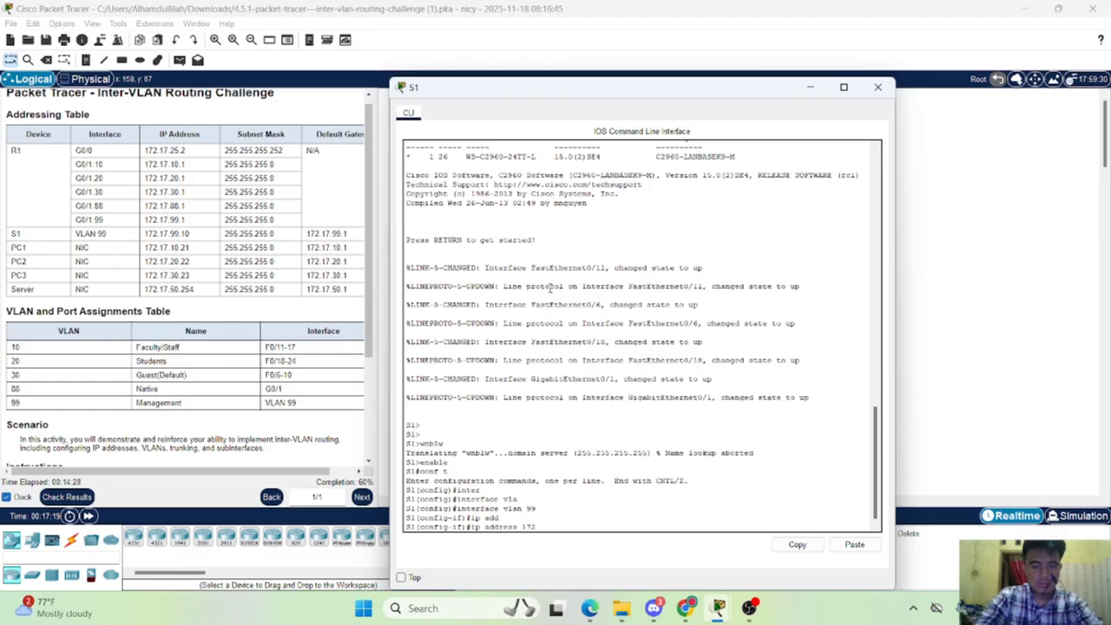
text(17)
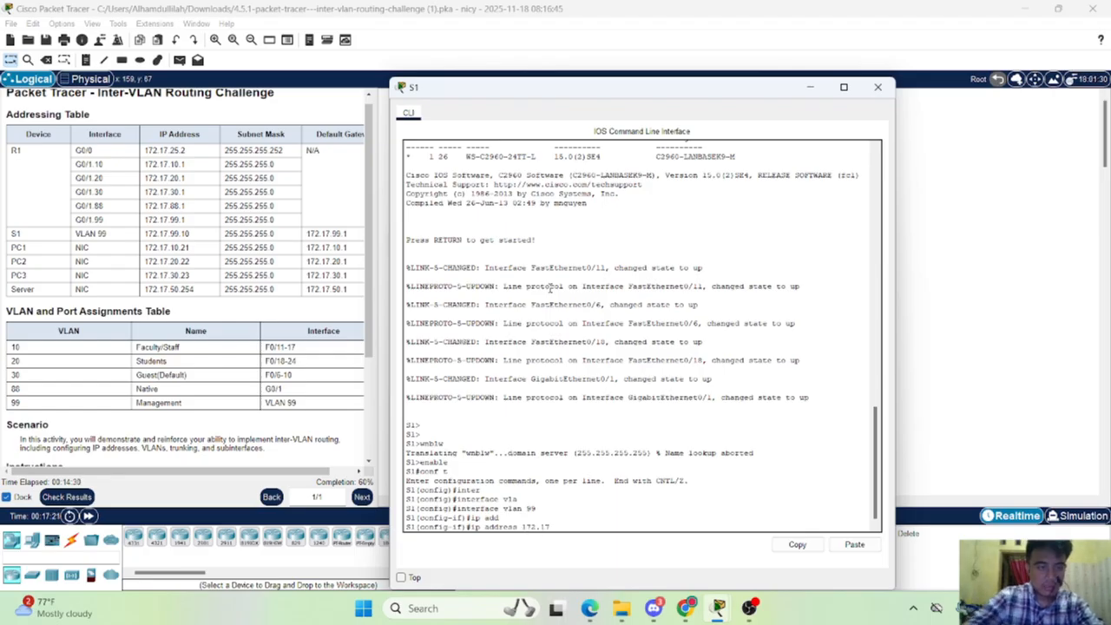
text(.99)
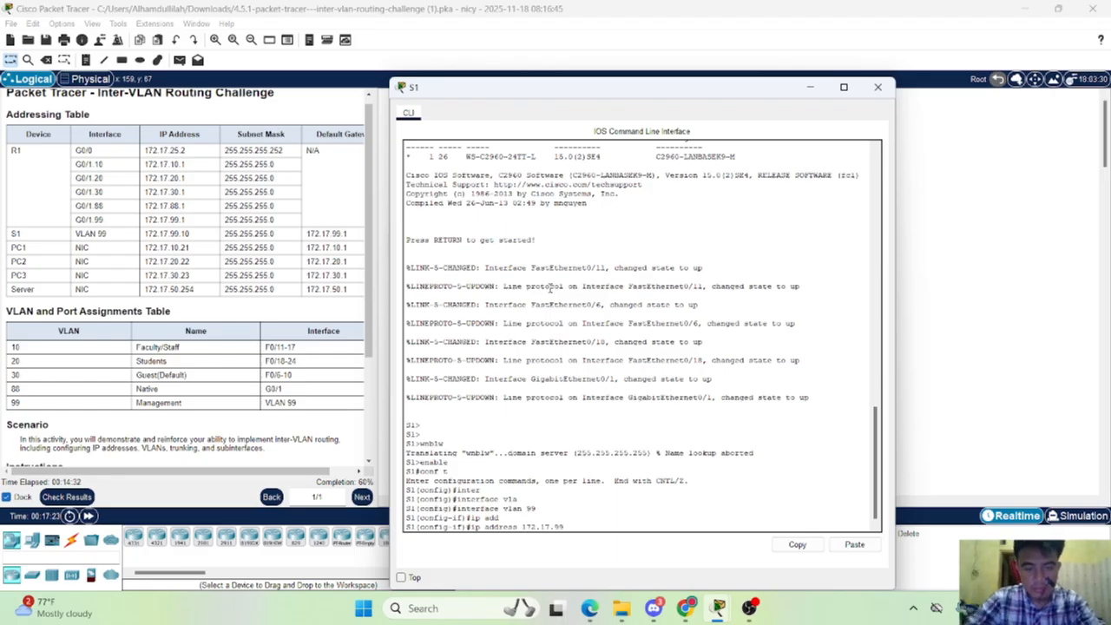
text(.10 255.255.255.)
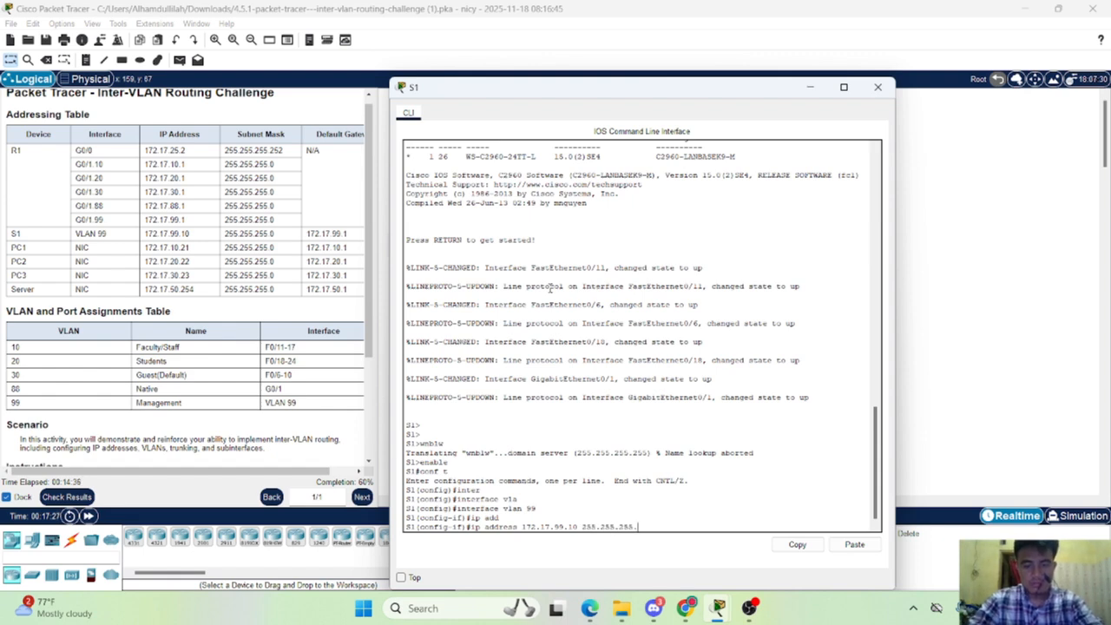
text(0)
key(Return)
Enable the VLAN 99 interface with no shutdown and exit its configuration
text(no shu)
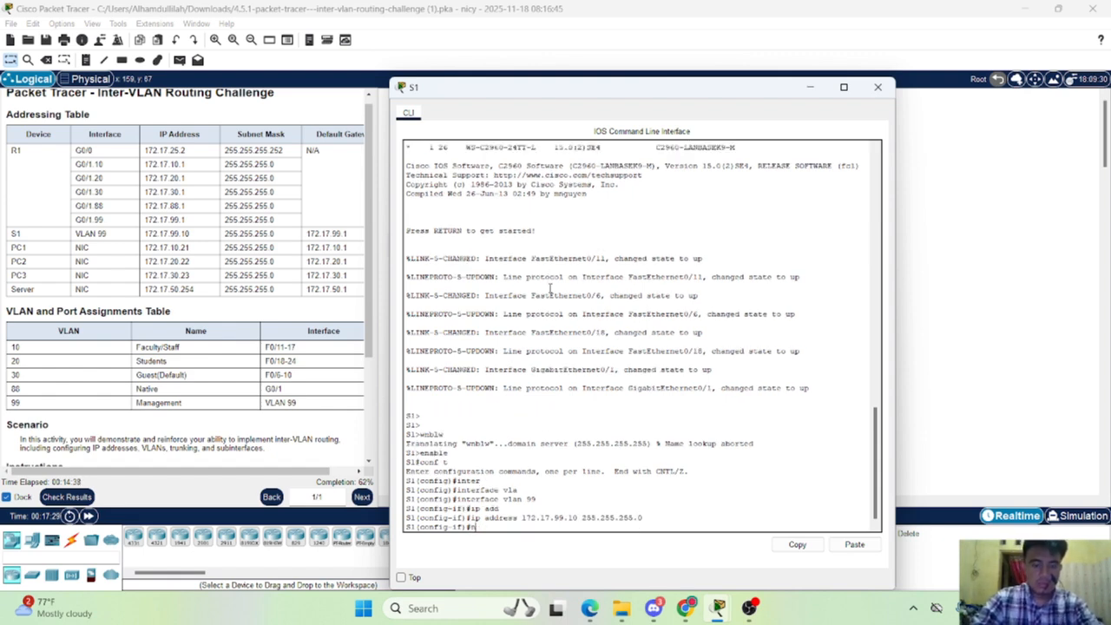
key(Tab)
key(Return)
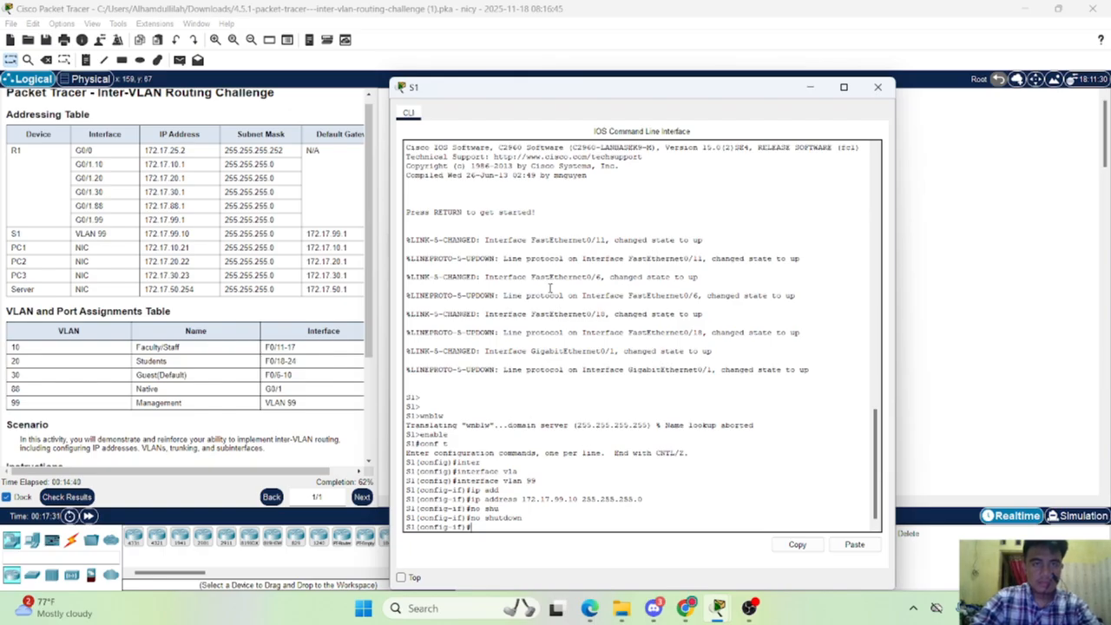
text(ex)
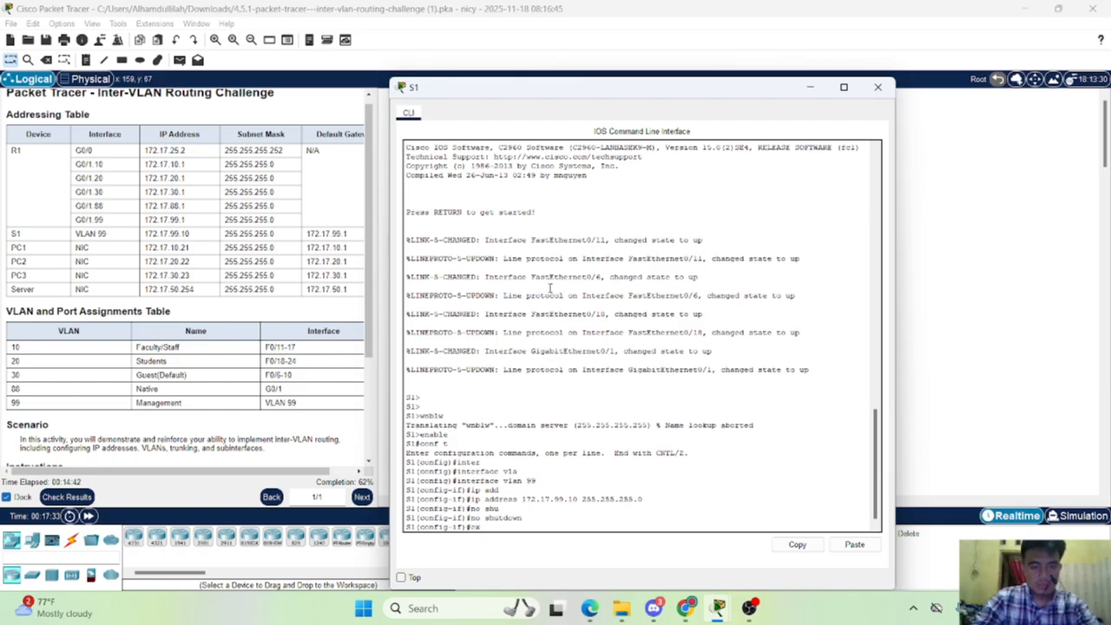
text(it)
key(Return)
Set S1's default gateway to 172.17.99.1
text(ip de)
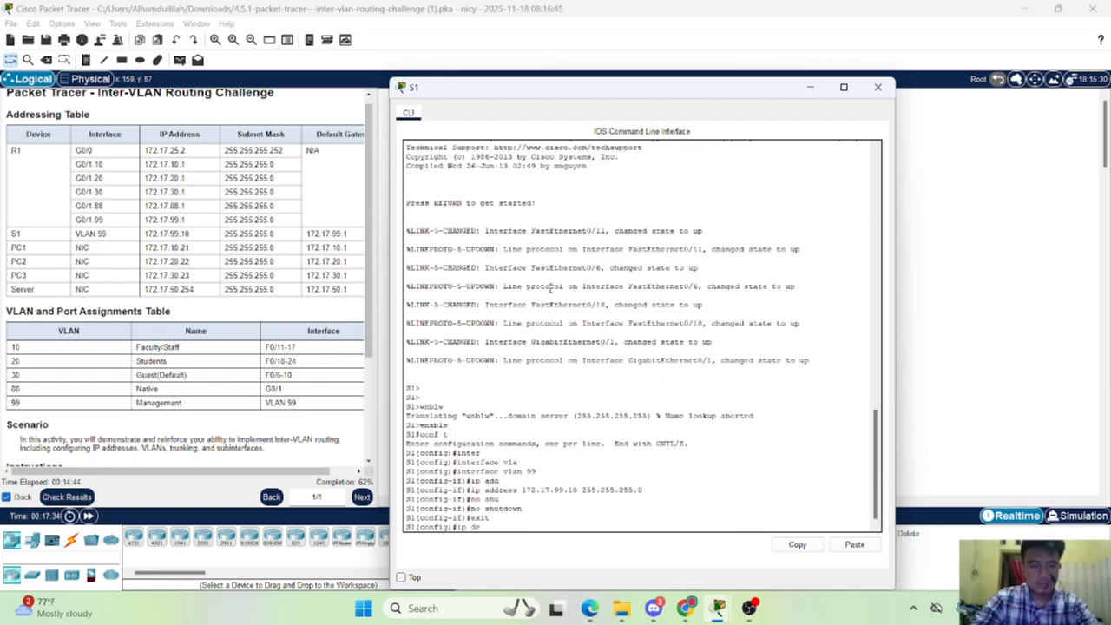
text(fa)
key(Tab)
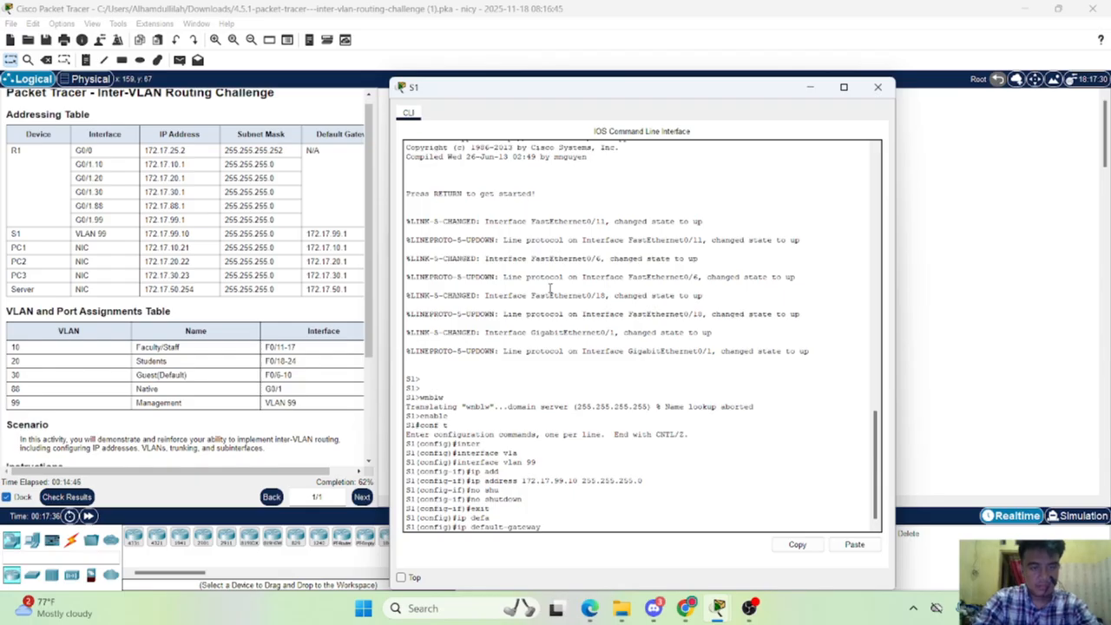
text(172)
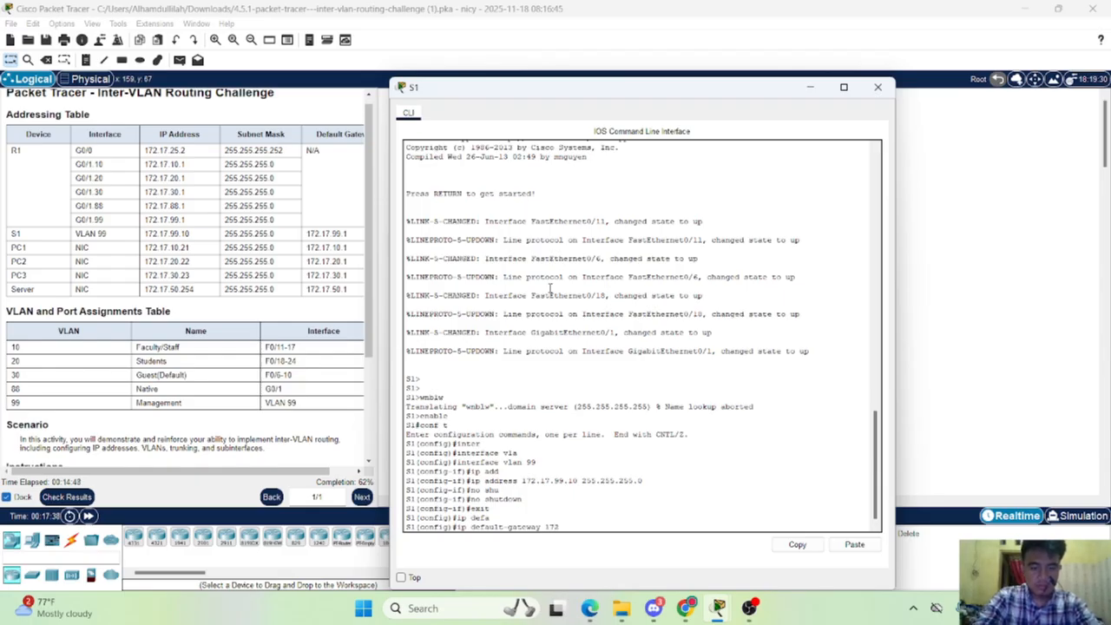
text(.1)
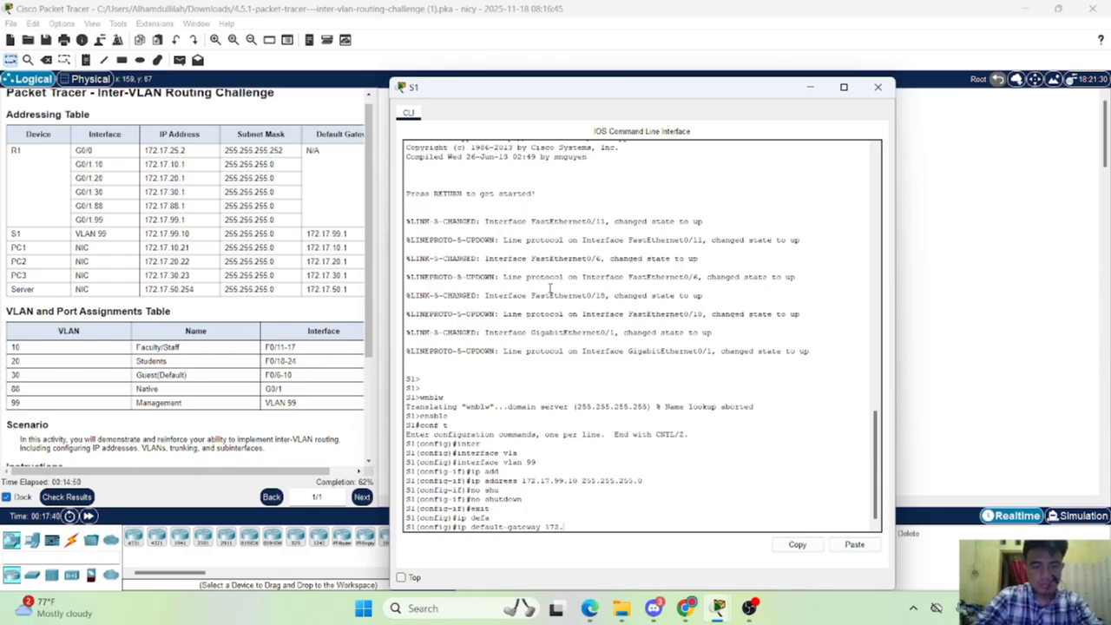
text(7)
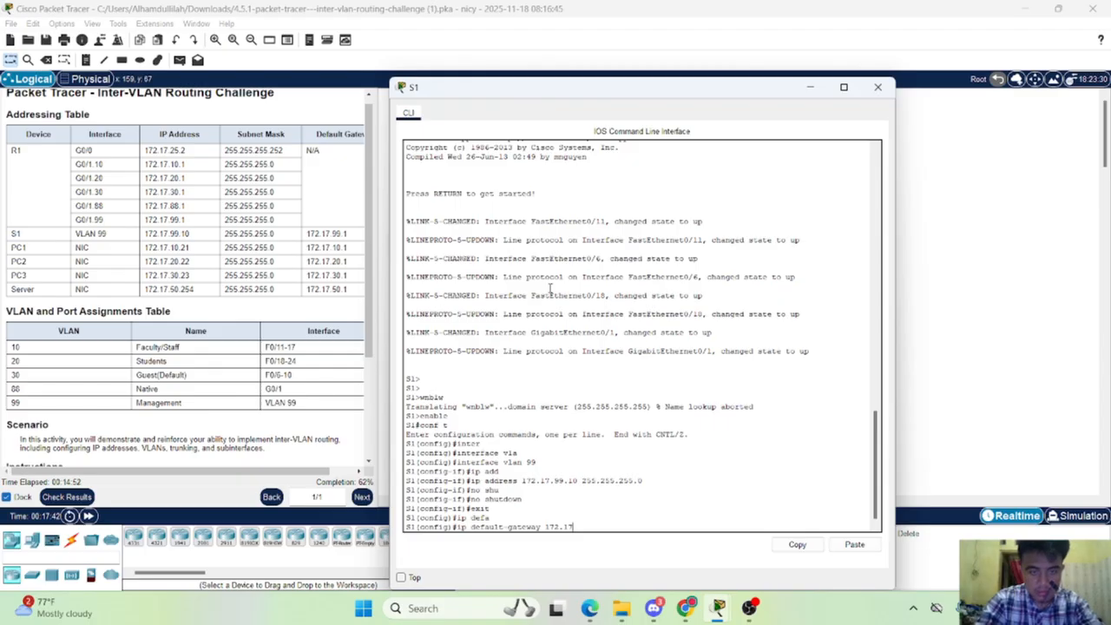
text(.99)
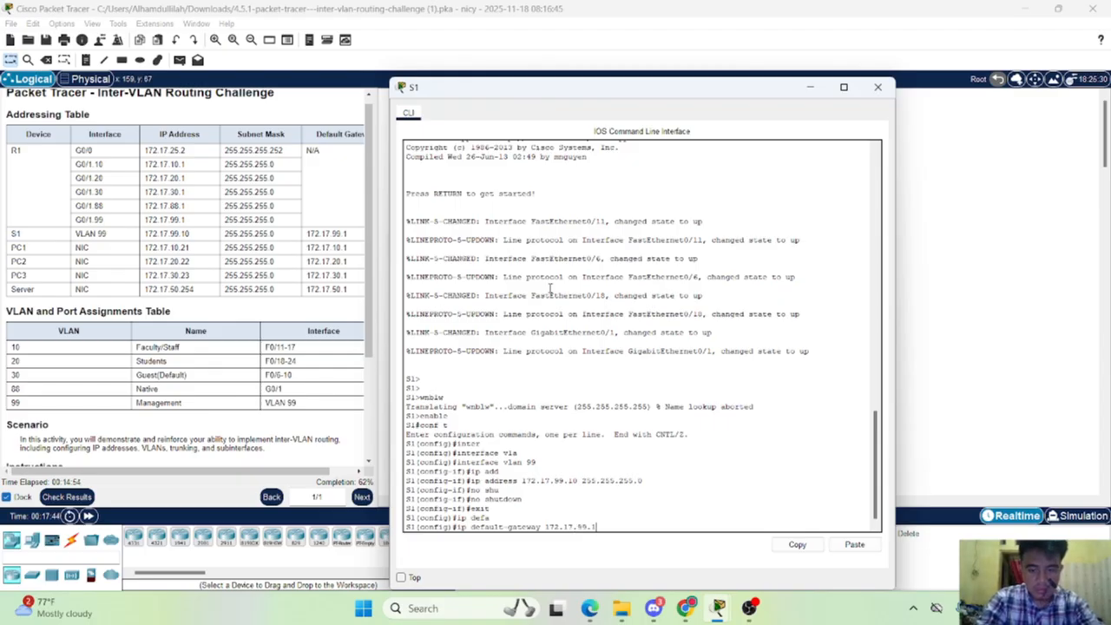
text(.1)
key(Return)
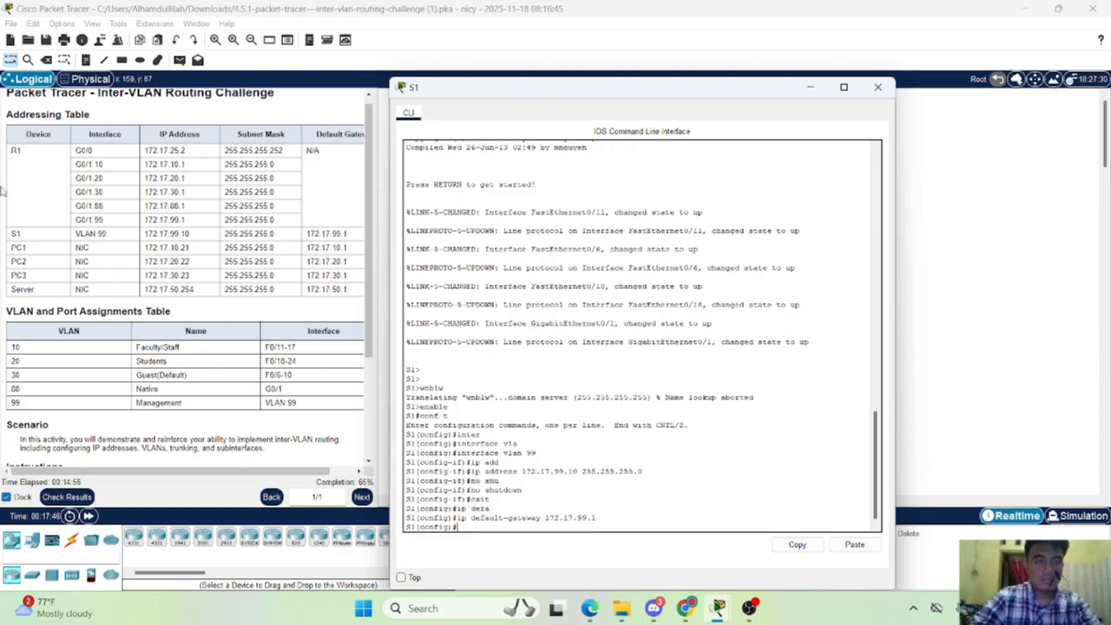
click(750, 608)
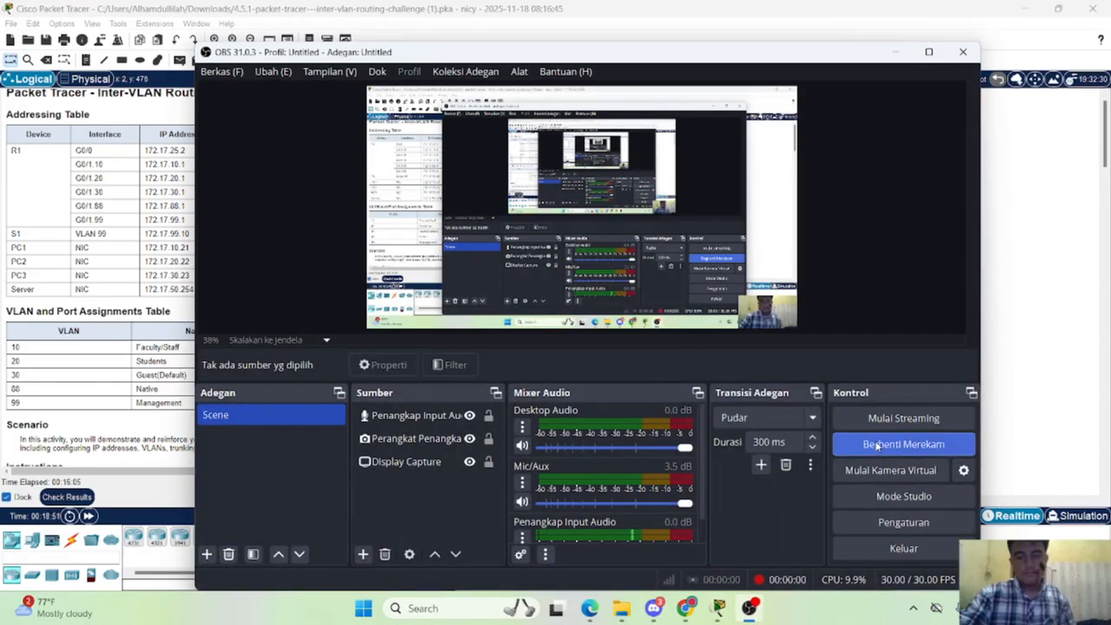
click(895, 53)
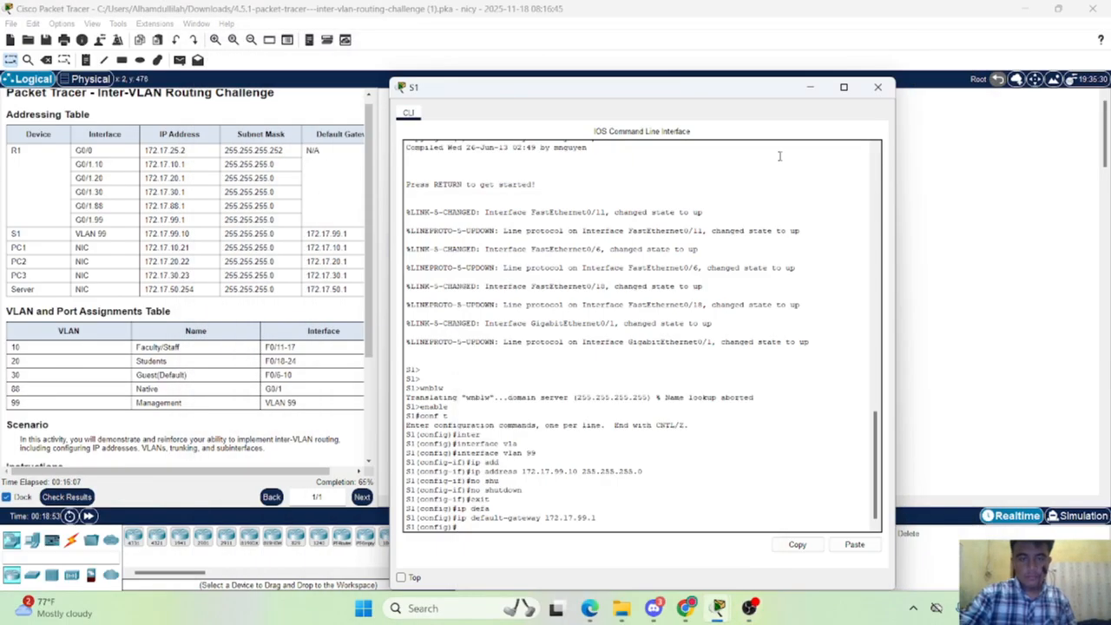
Create VLAN 10 on S1 and name it Faculty
click(715, 364)
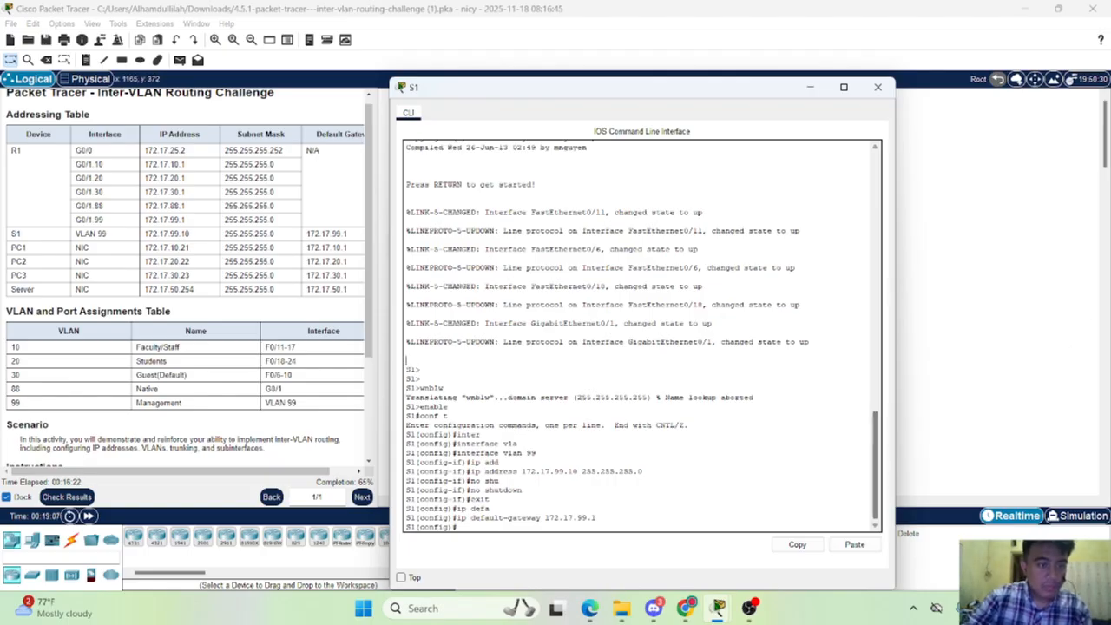
scroll(271, 229, down, 3)
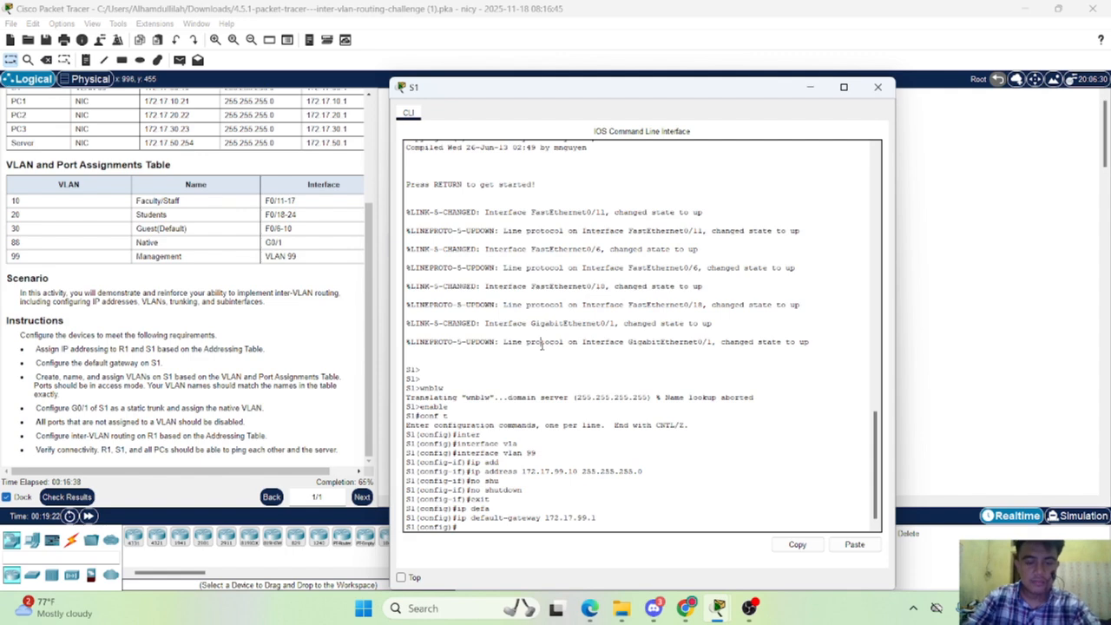
text(vlan 10)
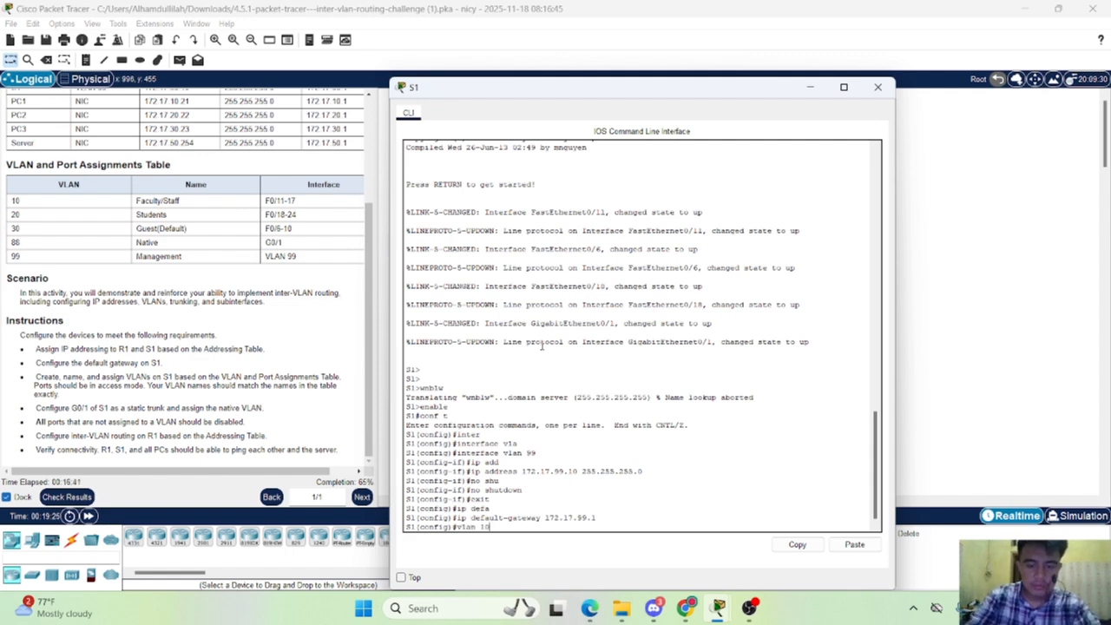
key(Return)
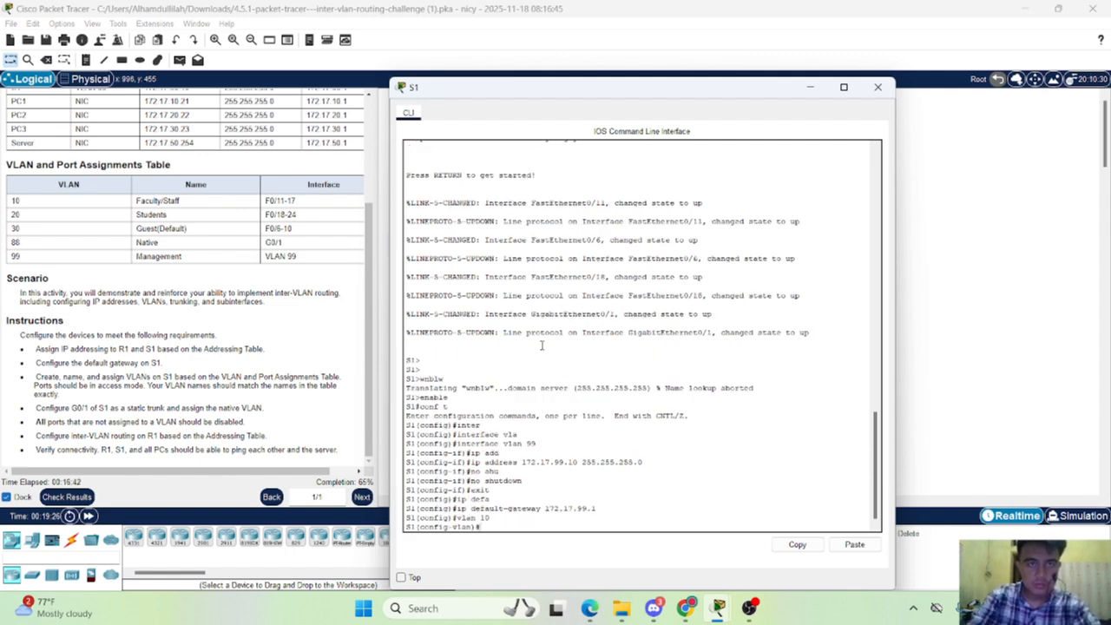
text(nam)
key(Return)
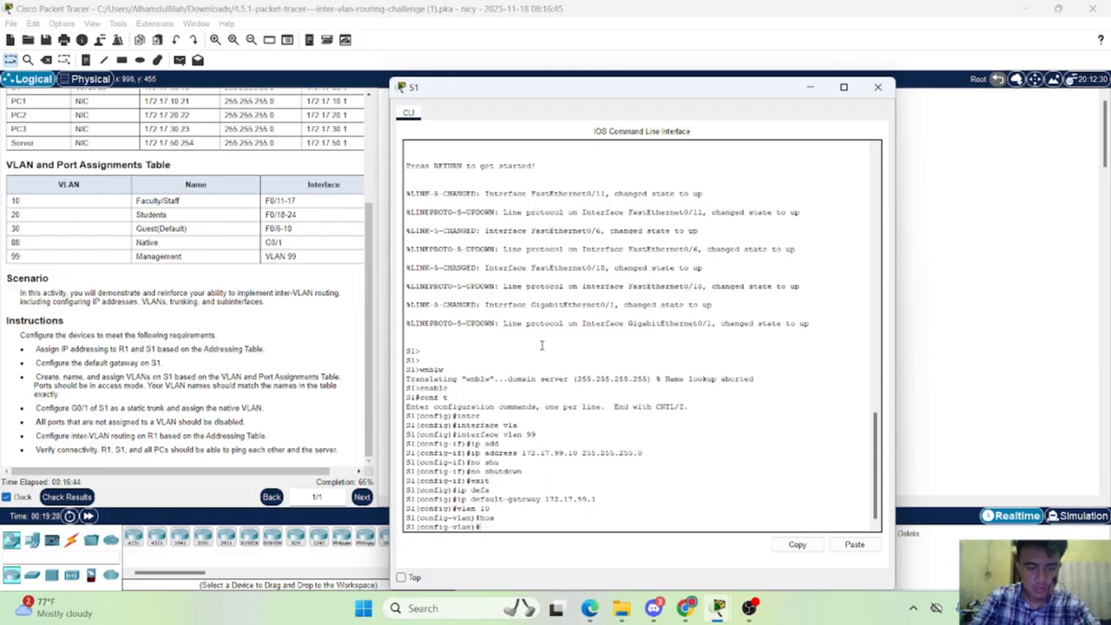
text(name )
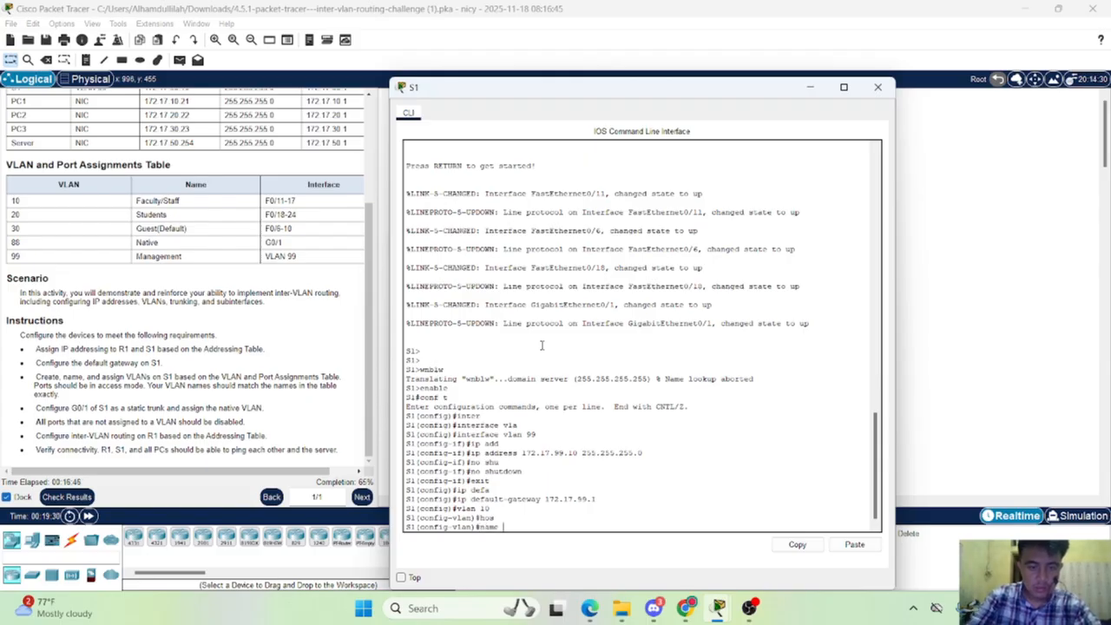
text(Fa)
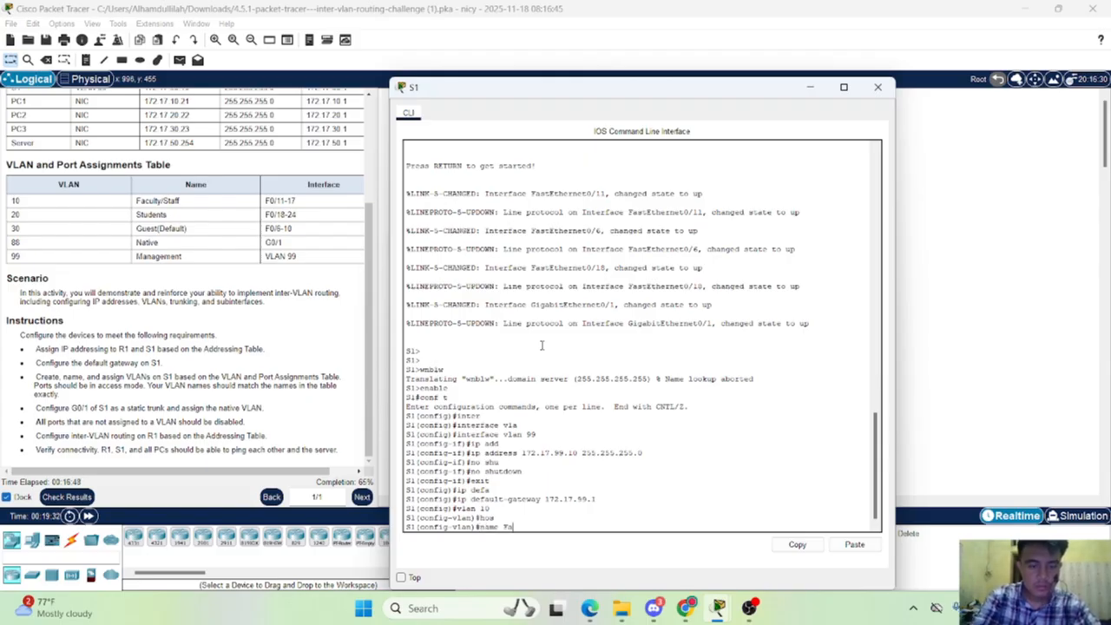
text(culty)
key(Return)
Rename VLAN 10 as Faculty/Staff by extending the previous name command, and exit the VLAN's configuration
key(Up)
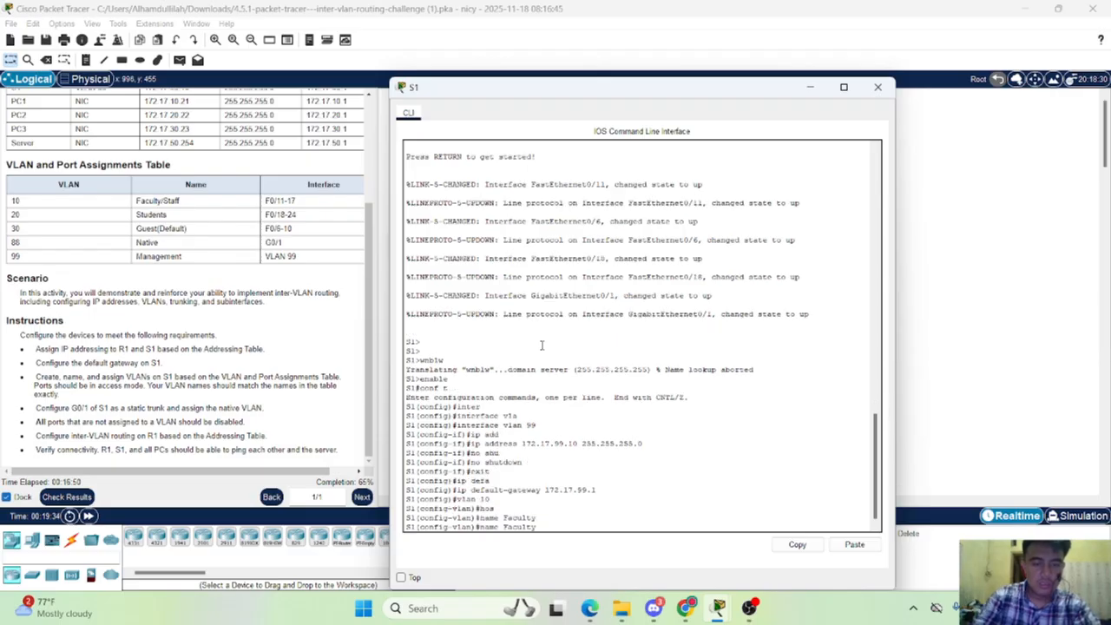
text(/s)
key(BackSpace)
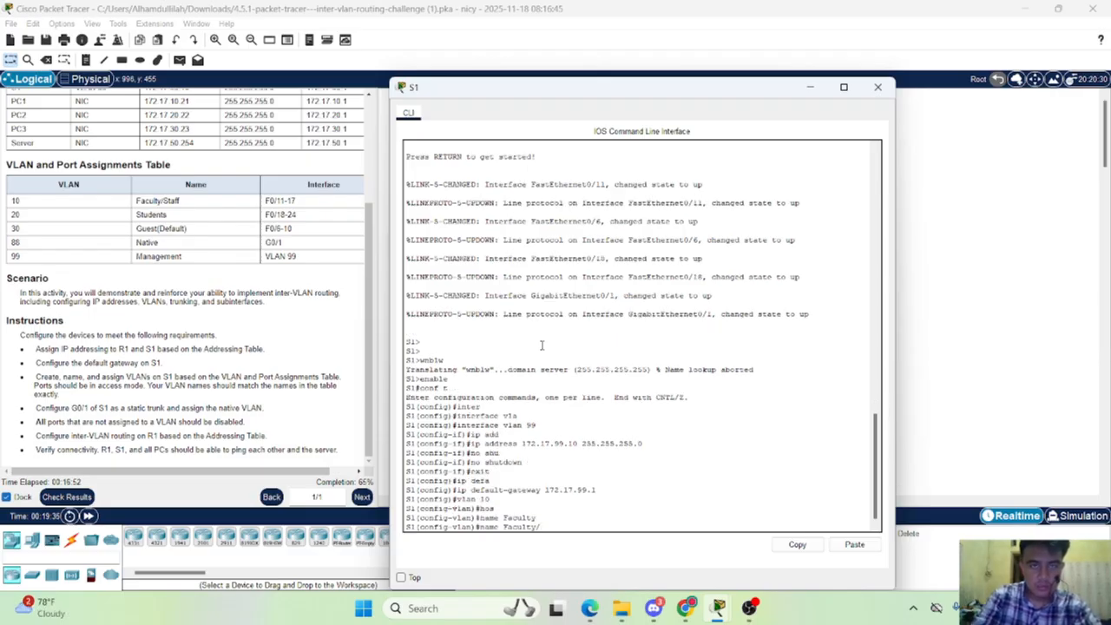
text(Staff)
key(Return)
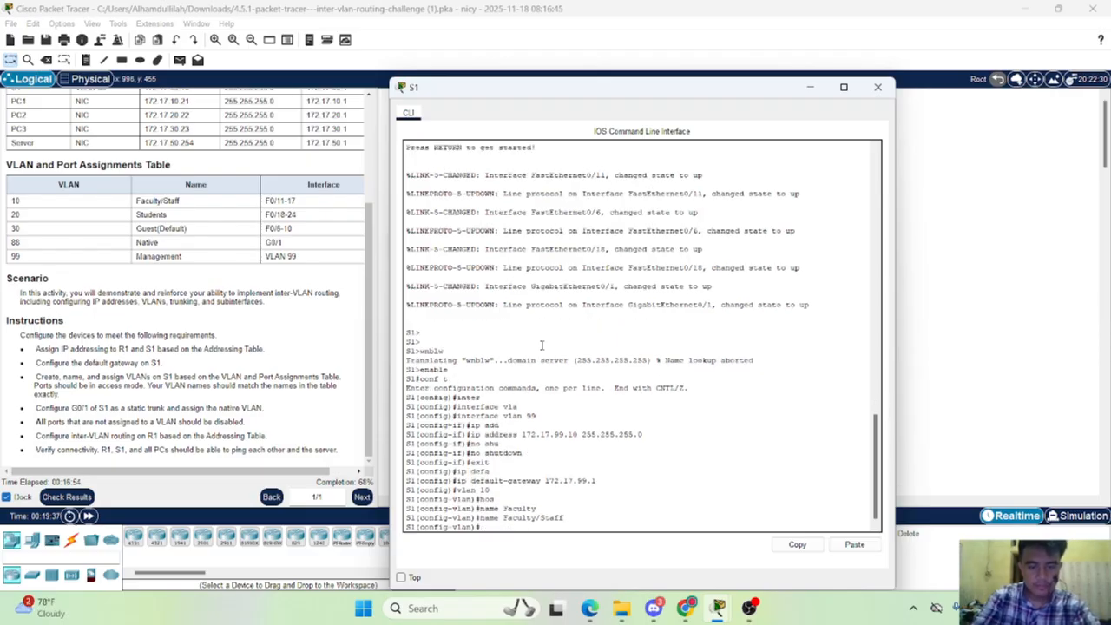
text(exit)
key(Return)
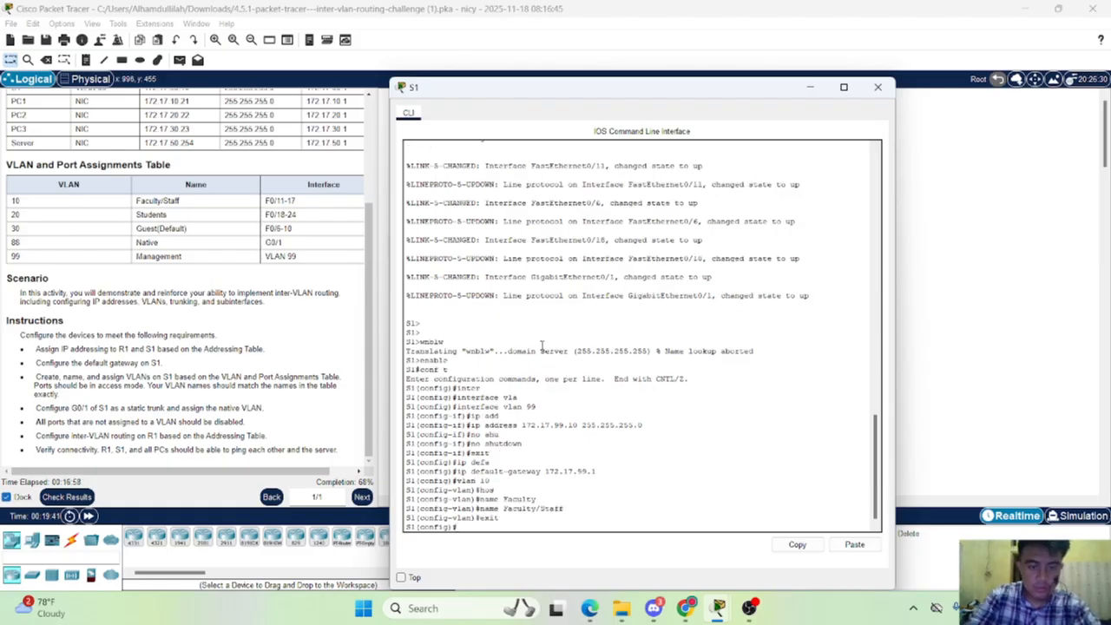
Create VLAN 20 on S1 and name it Students
text(vlan)
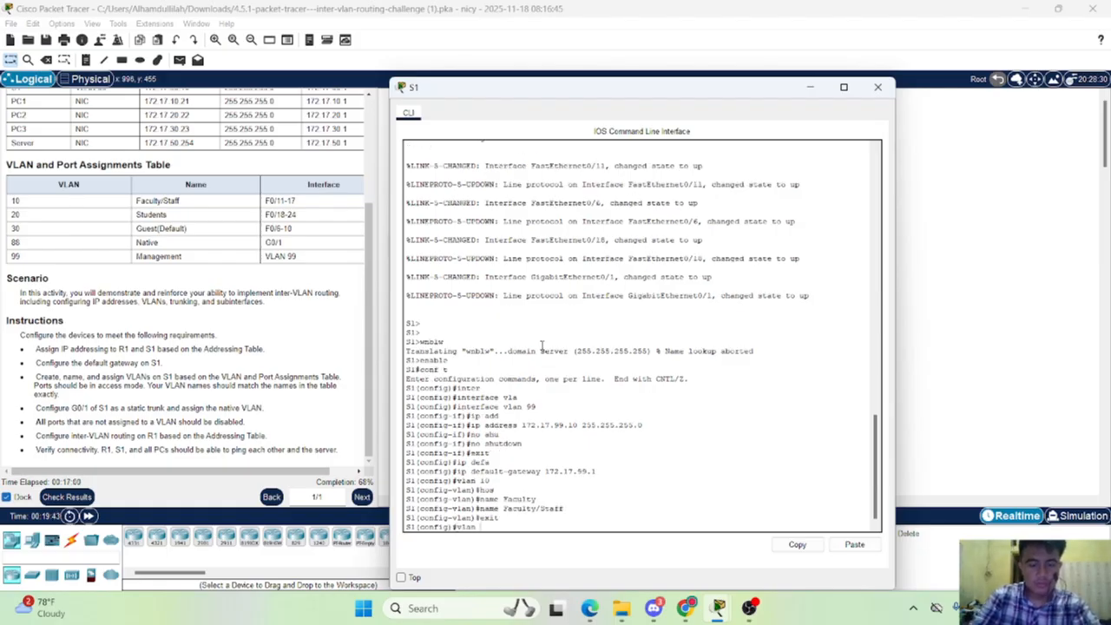
text( 20)
key(Return)
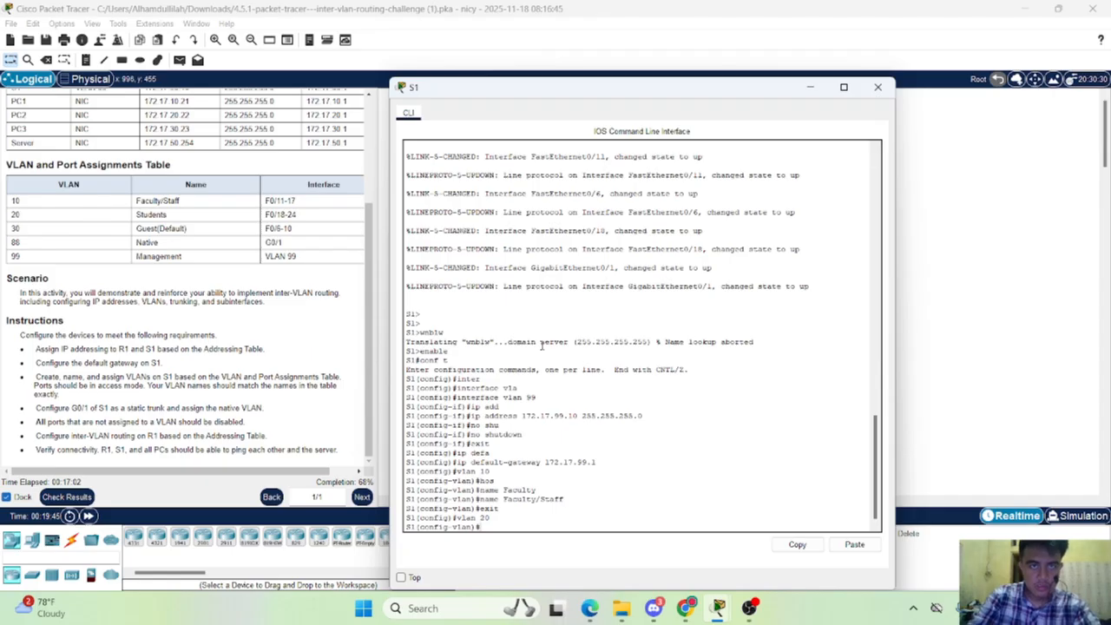
text(name studen)
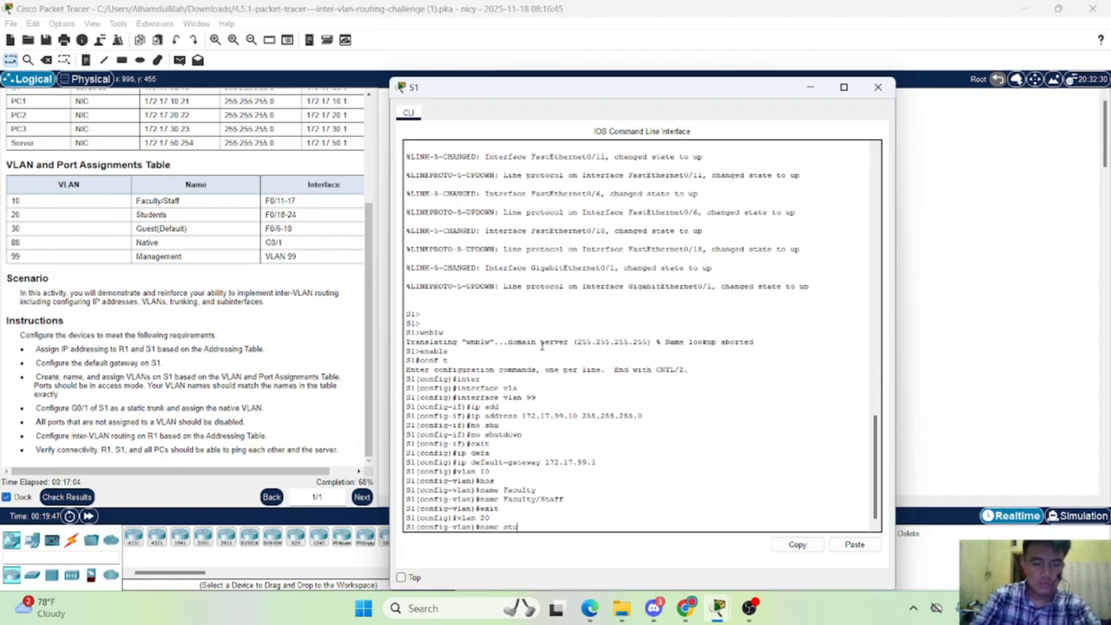
key(BackSpace)
key(BackSpace)
key(BackSpace)
key(BackSpace)
key(BackSpace)
key(BackSpace)
key(BackSpace)
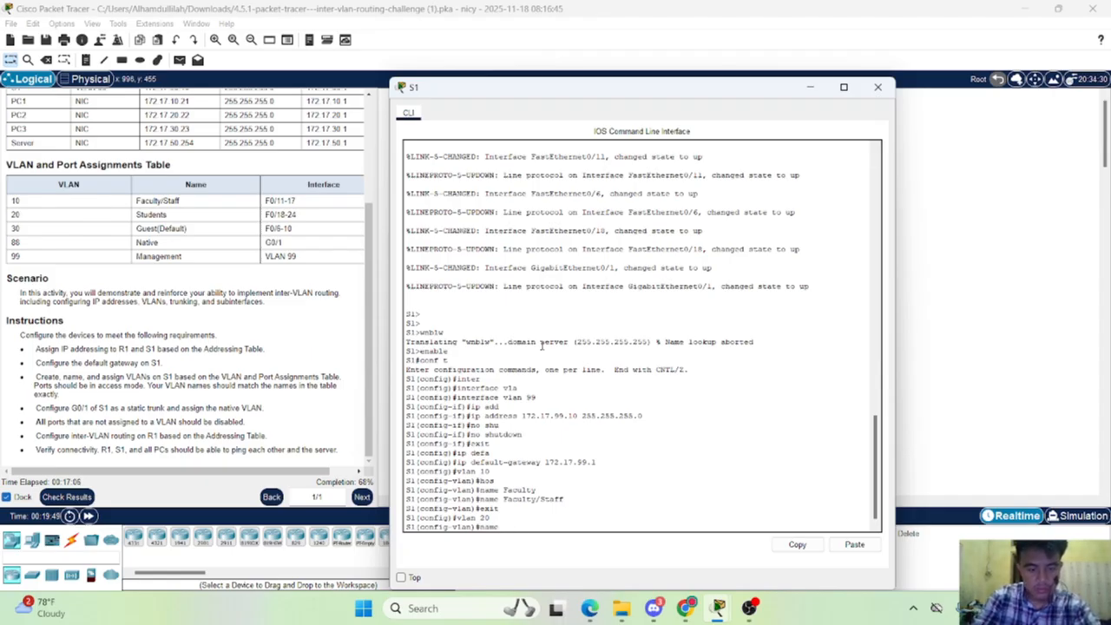
text(Studen)
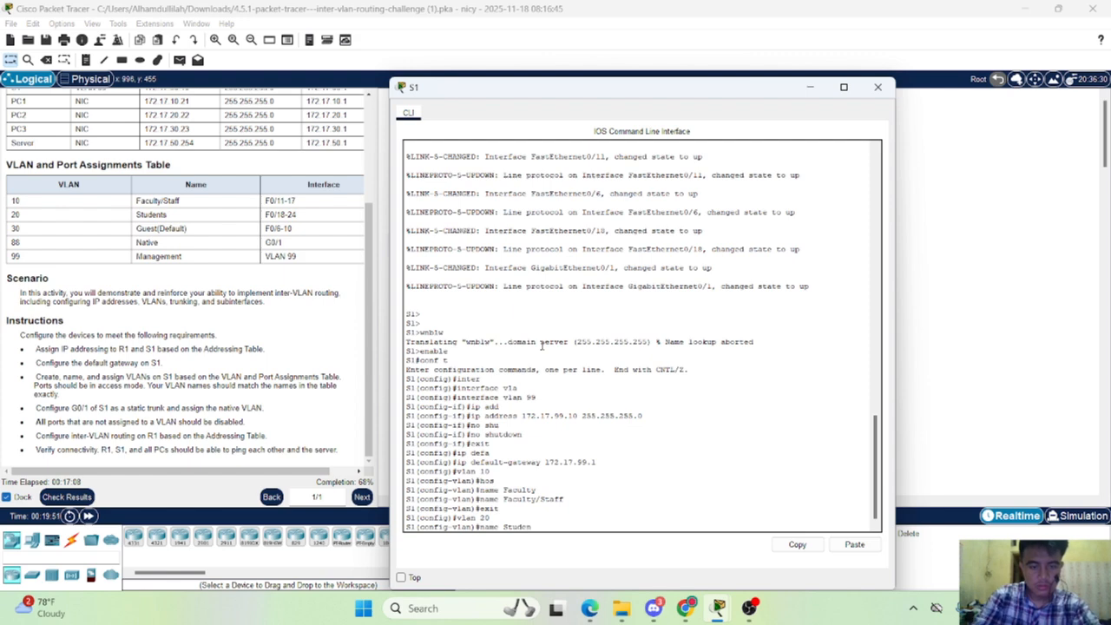
text(ts)
key(Return)
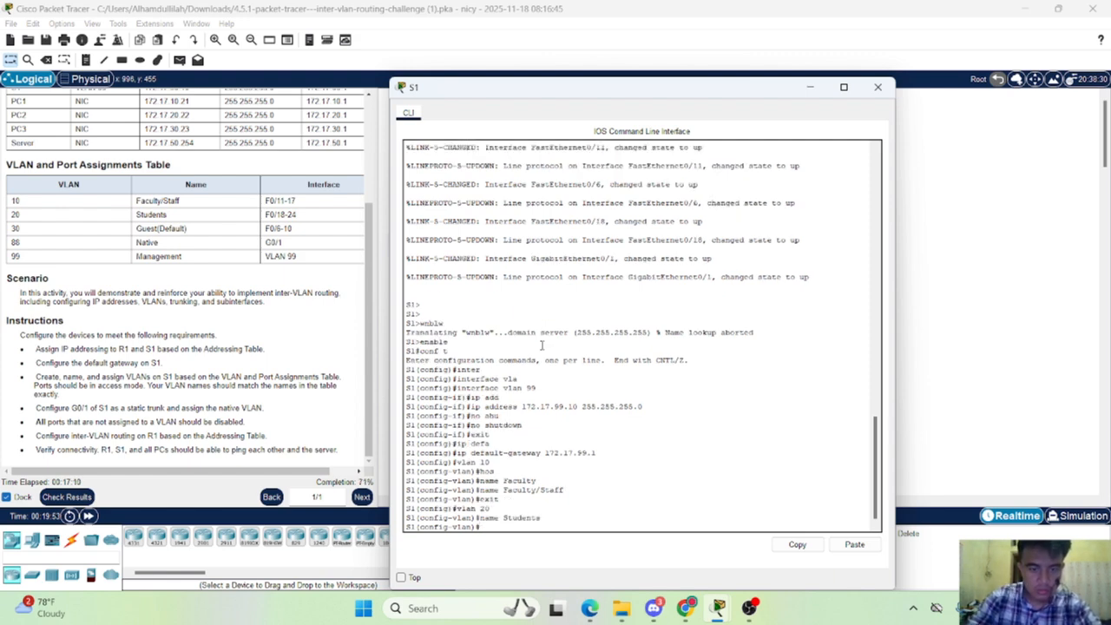
Create VLAN 30 on S1 and name it Guest
text(vlan)
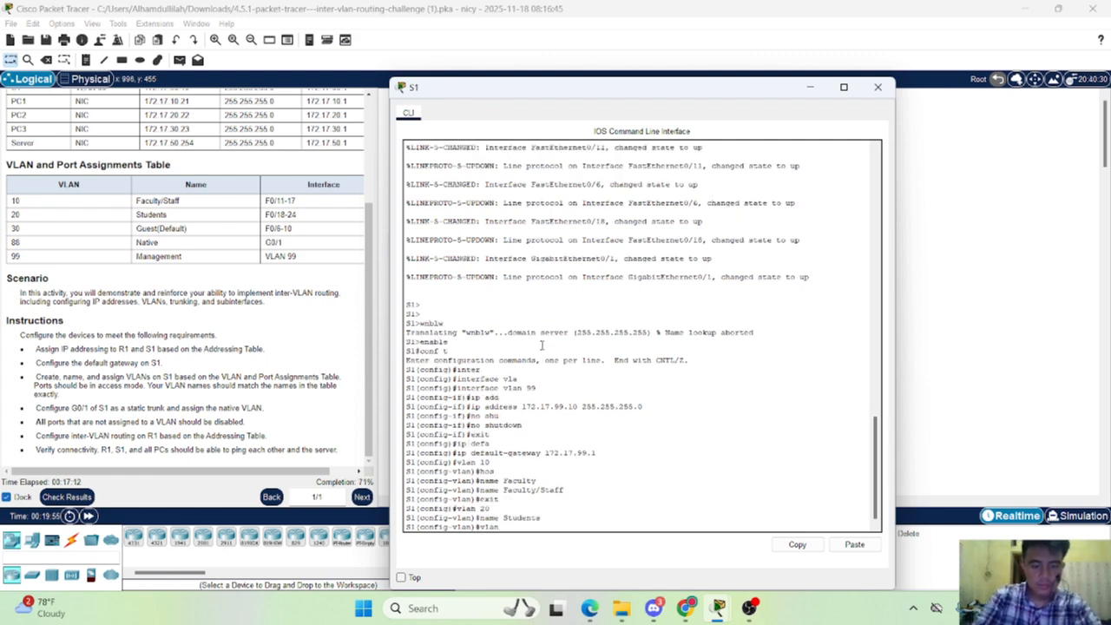
text( 30)
key(Return)
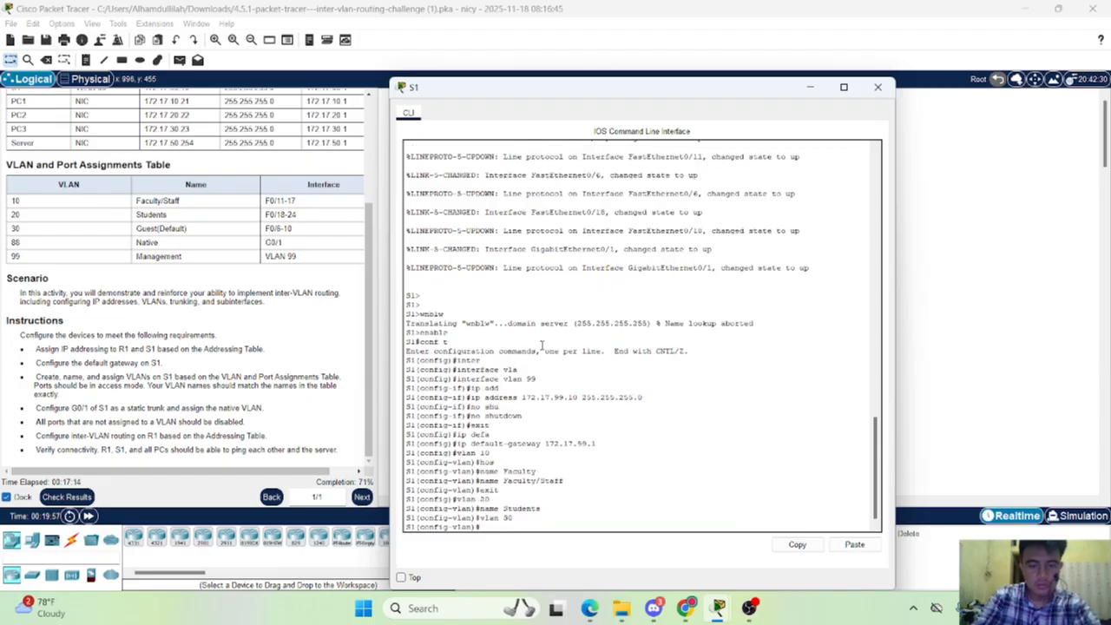
text(name )
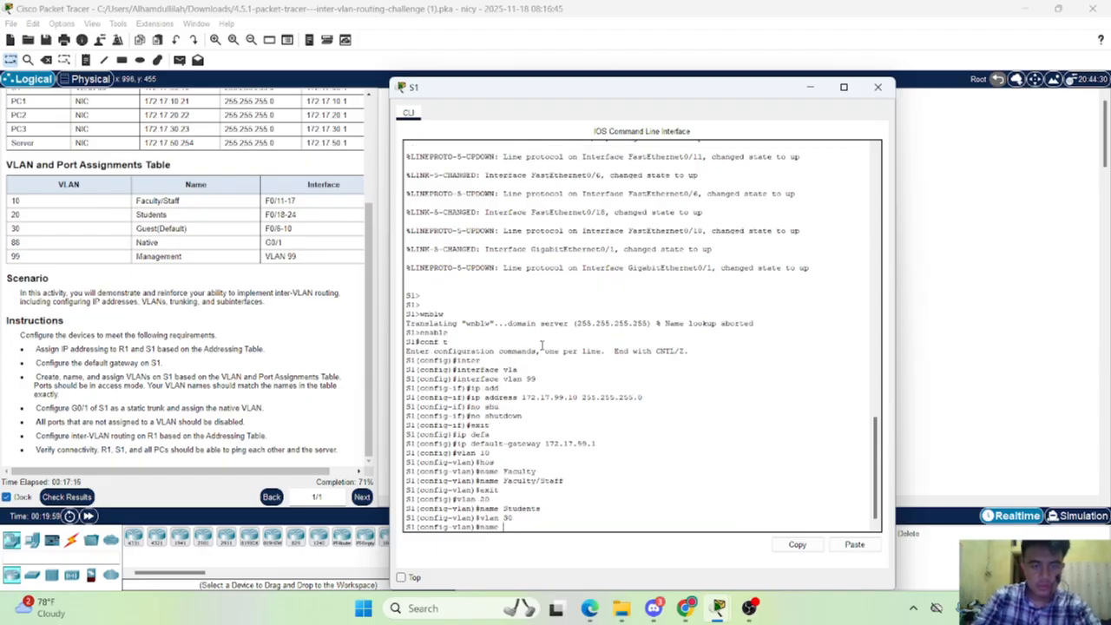
text(G)
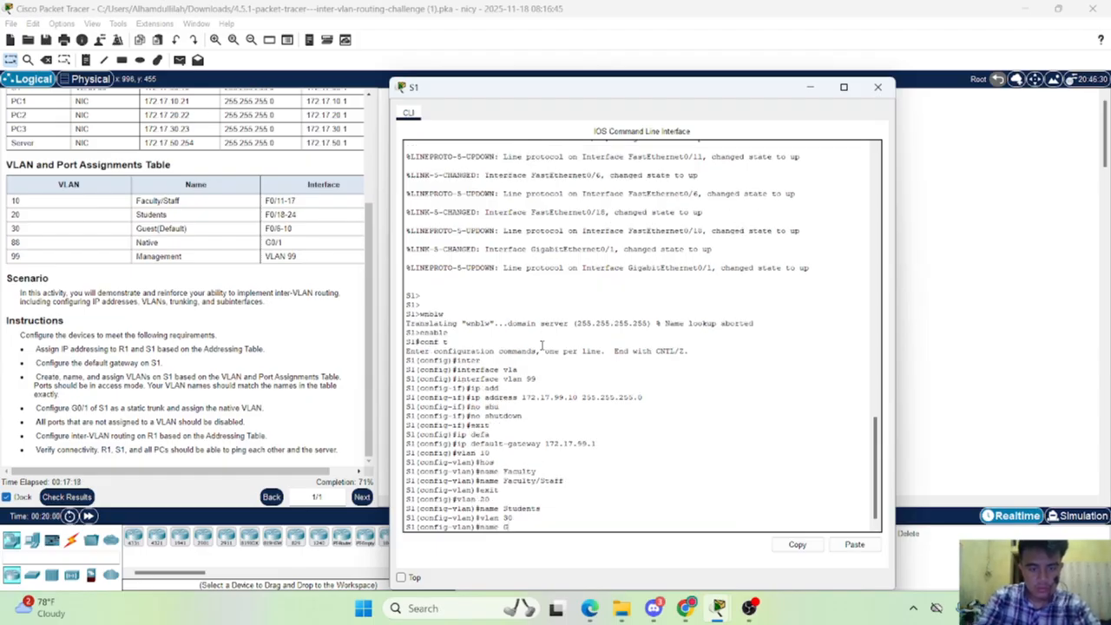
text(uest)
key(Return)
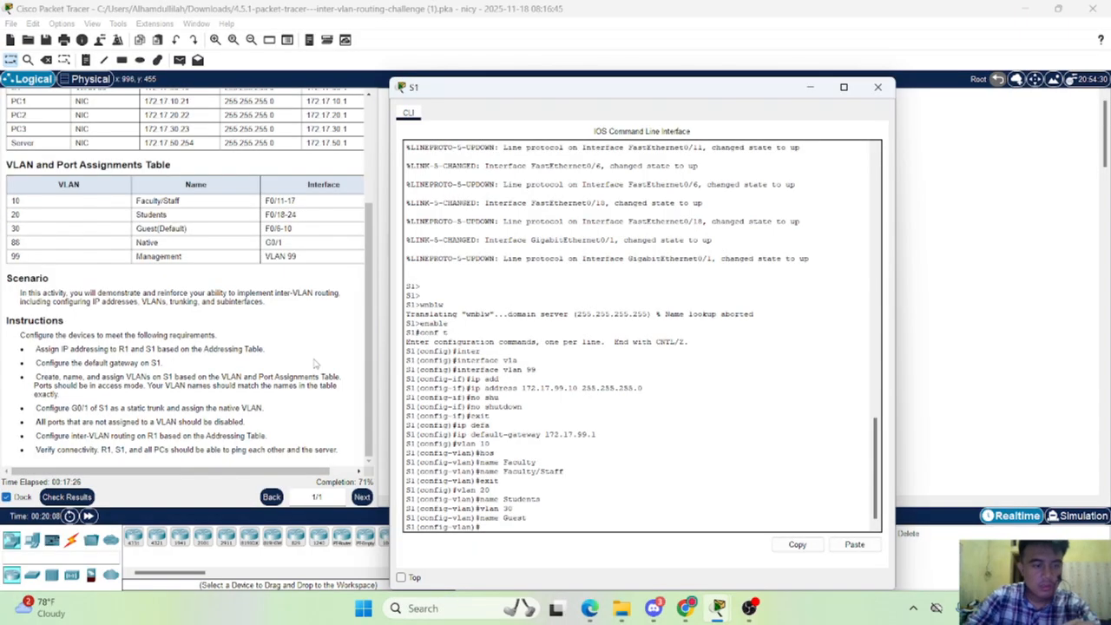
Check the activity results' assessment items for S1's ports and VLAN names, and return to the topology
click(70, 497)
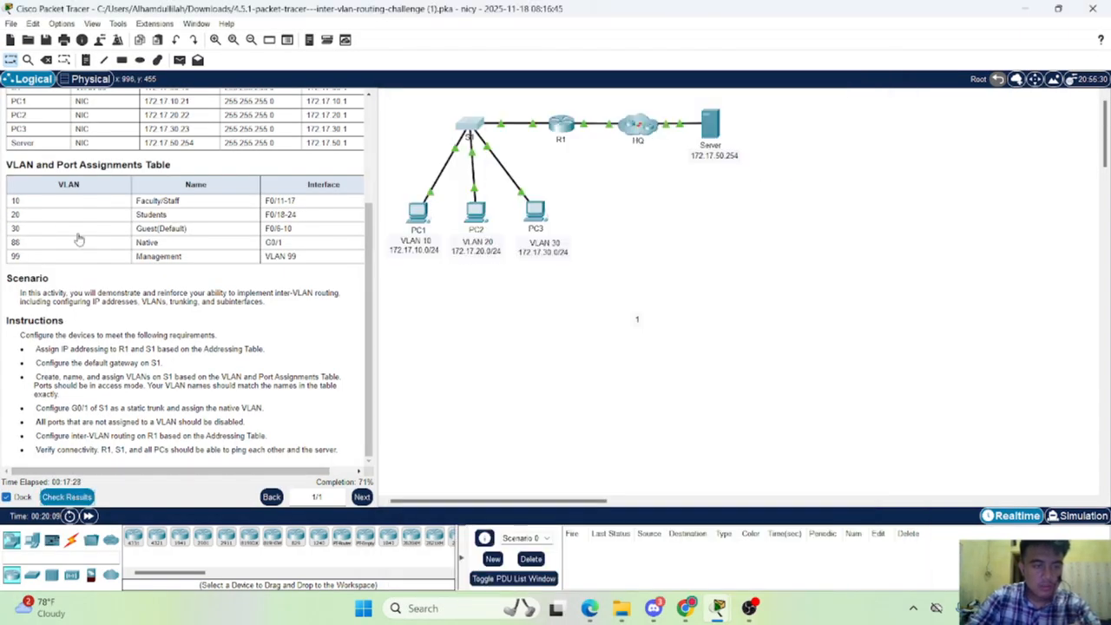
click(119, 90)
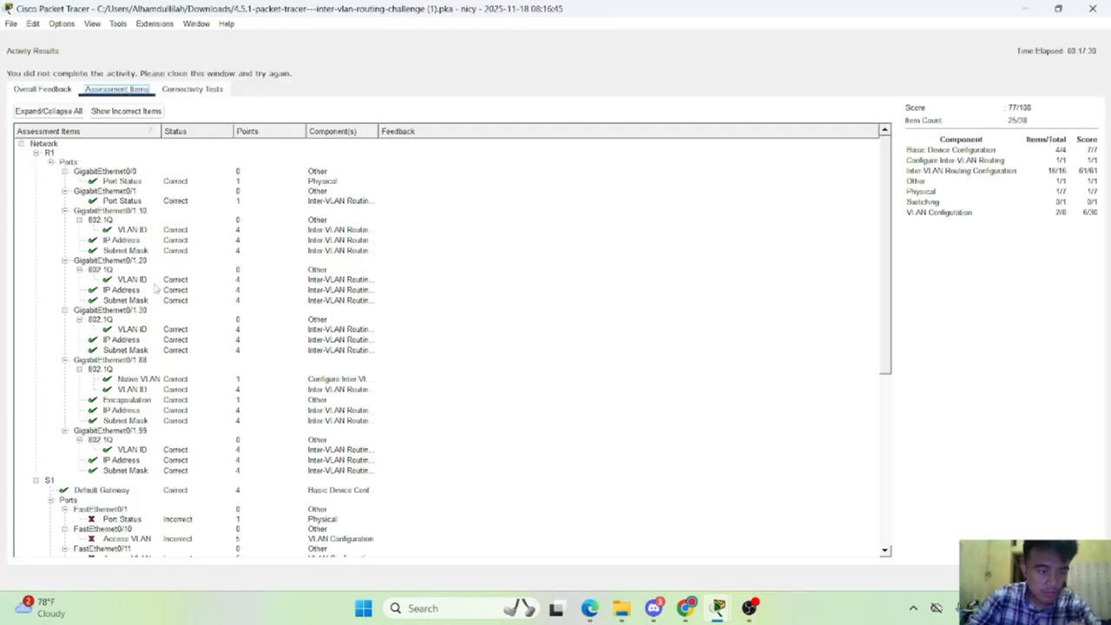
scroll(157, 289, down, 10)
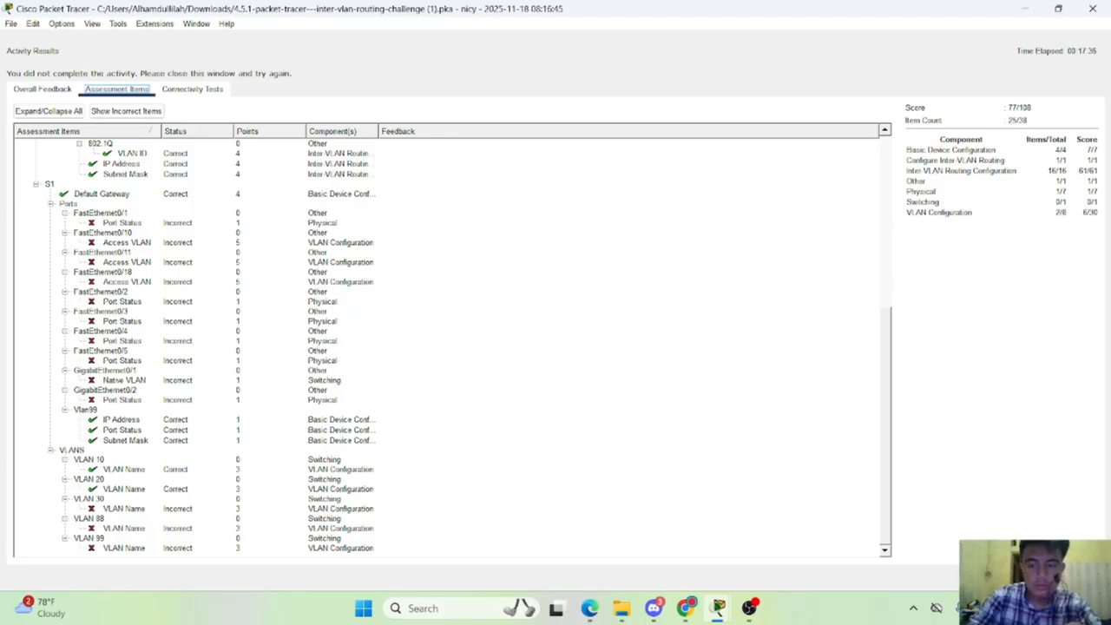
click(1076, 578)
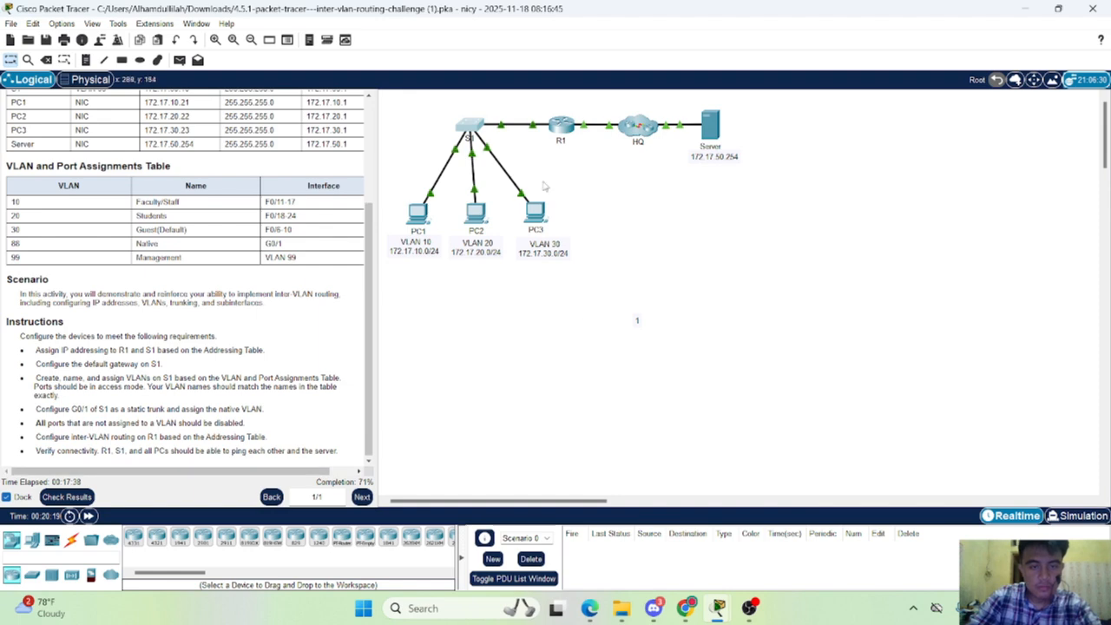
Reopen S1's command line, remove VLAN 30's name and rename the VLAN Guest(Default)
click(469, 126)
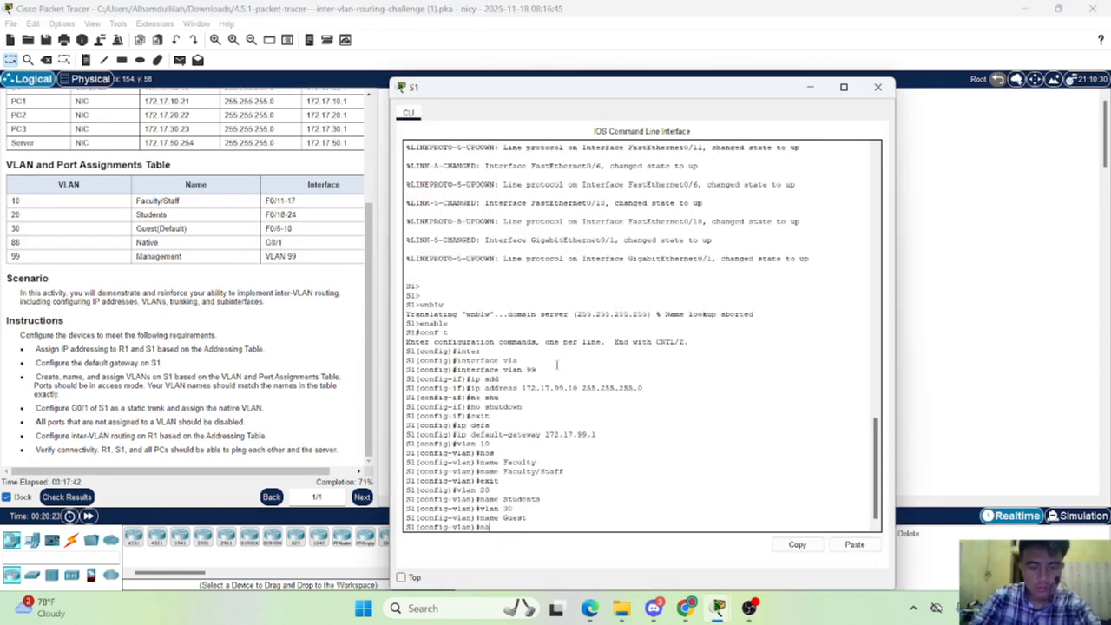
text(n)
text(o name)
key(Return)
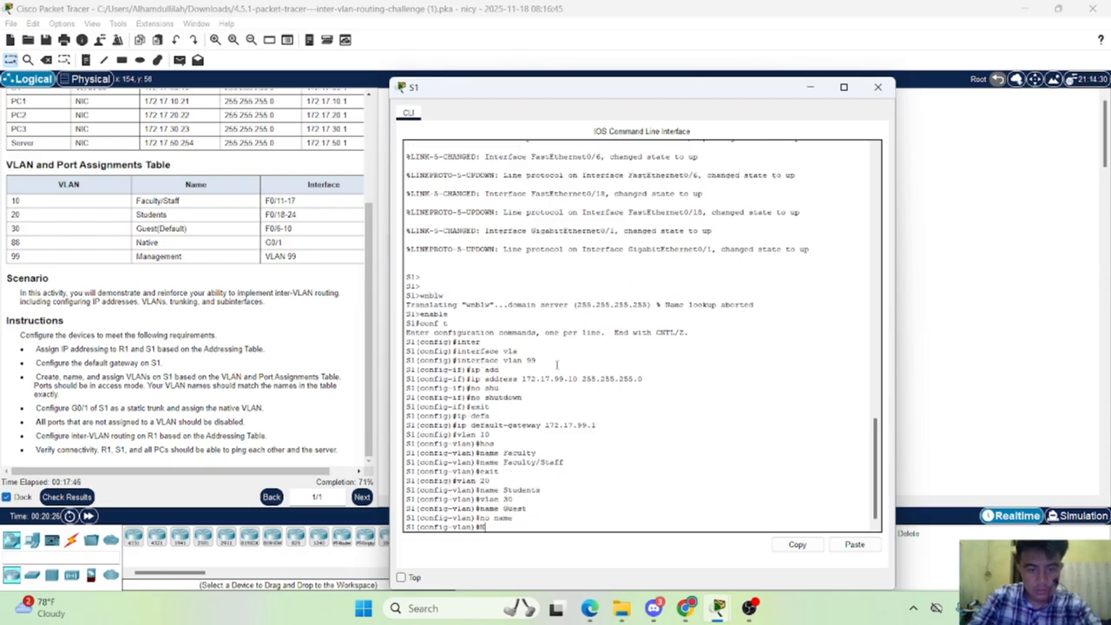
text(name G)
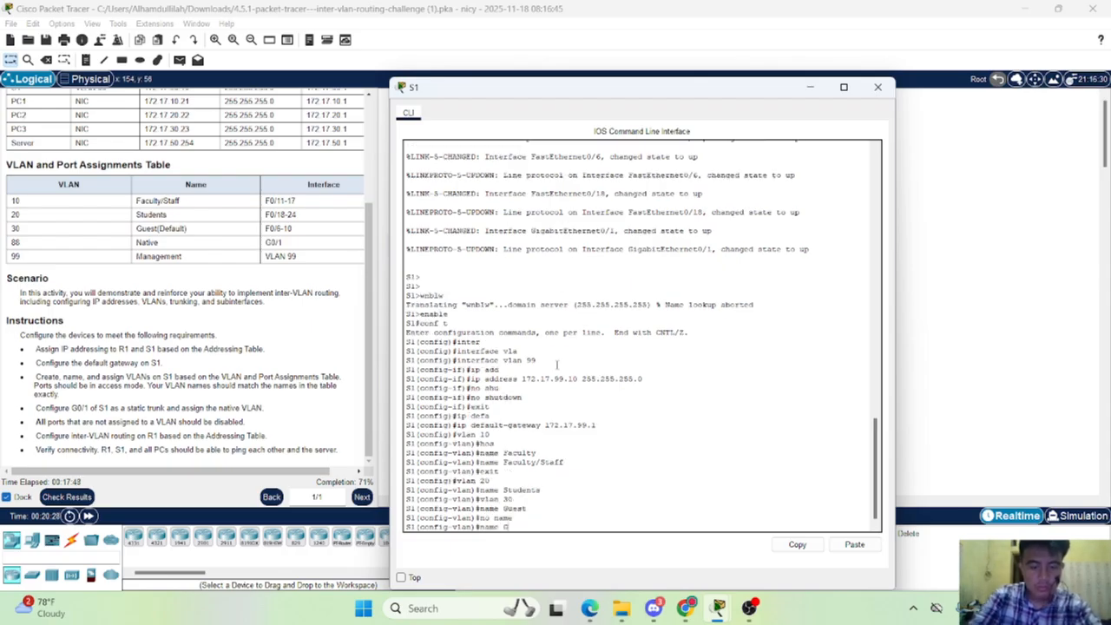
text(uest)
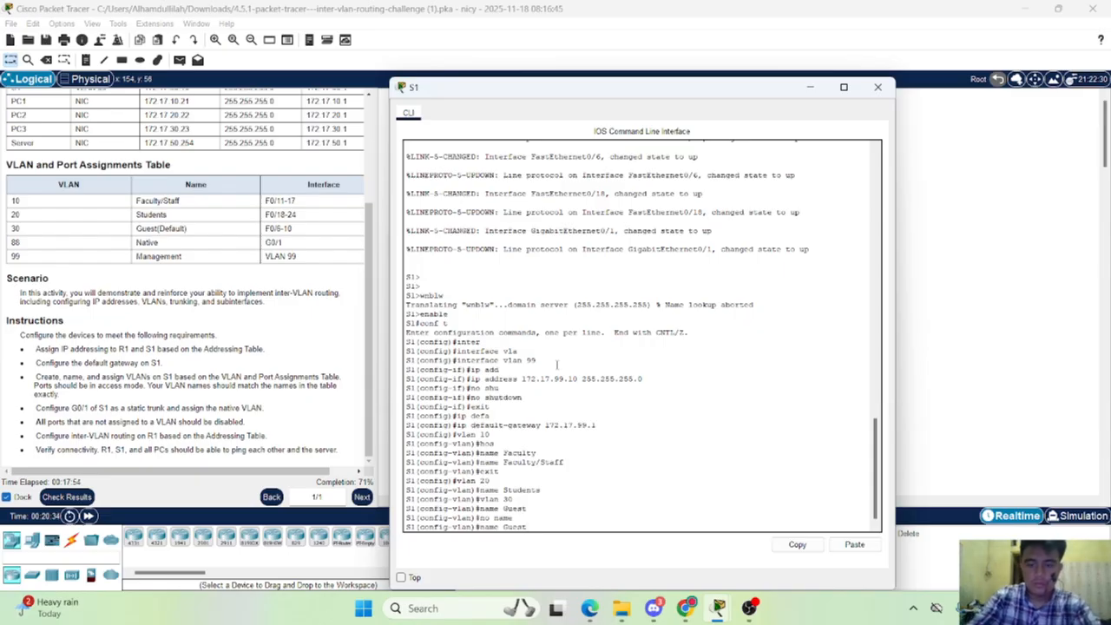
text(())
key(Left)
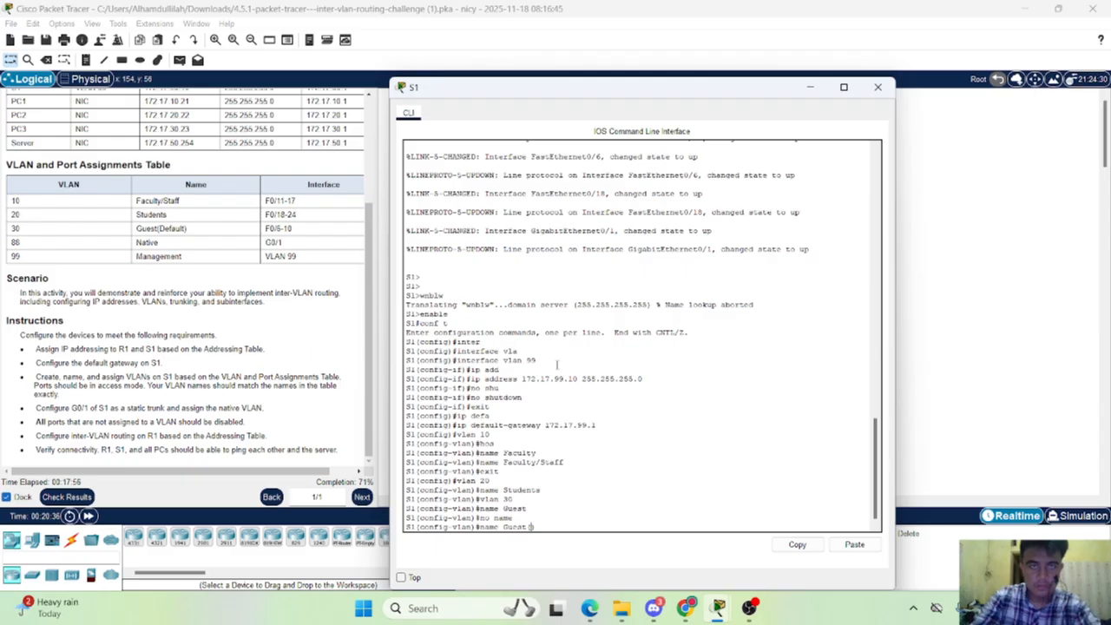
text(Default)
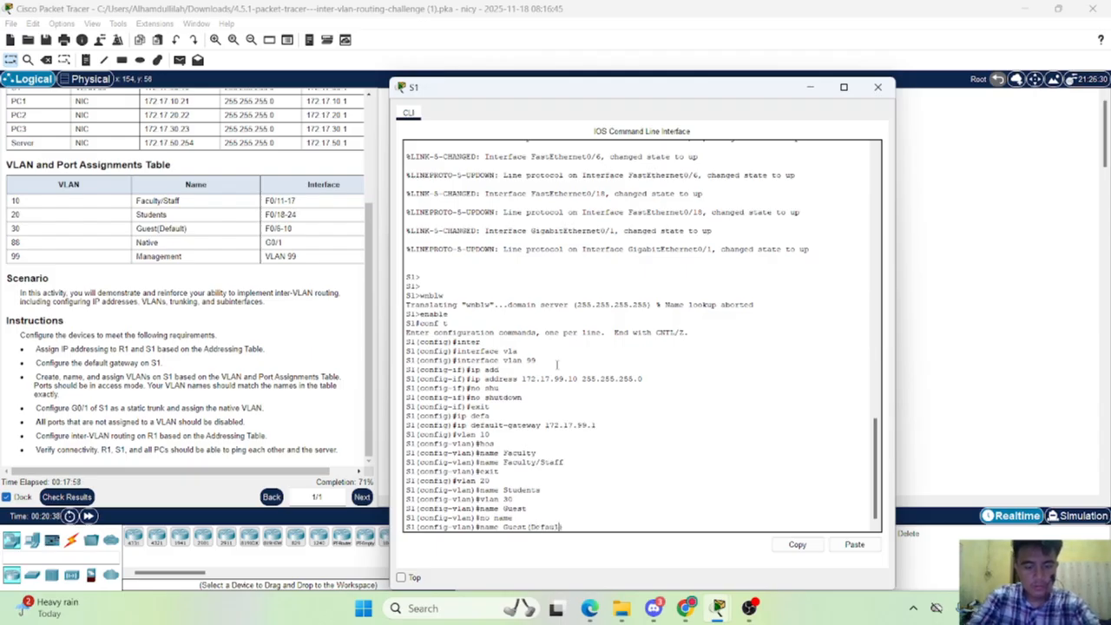
key(Return)
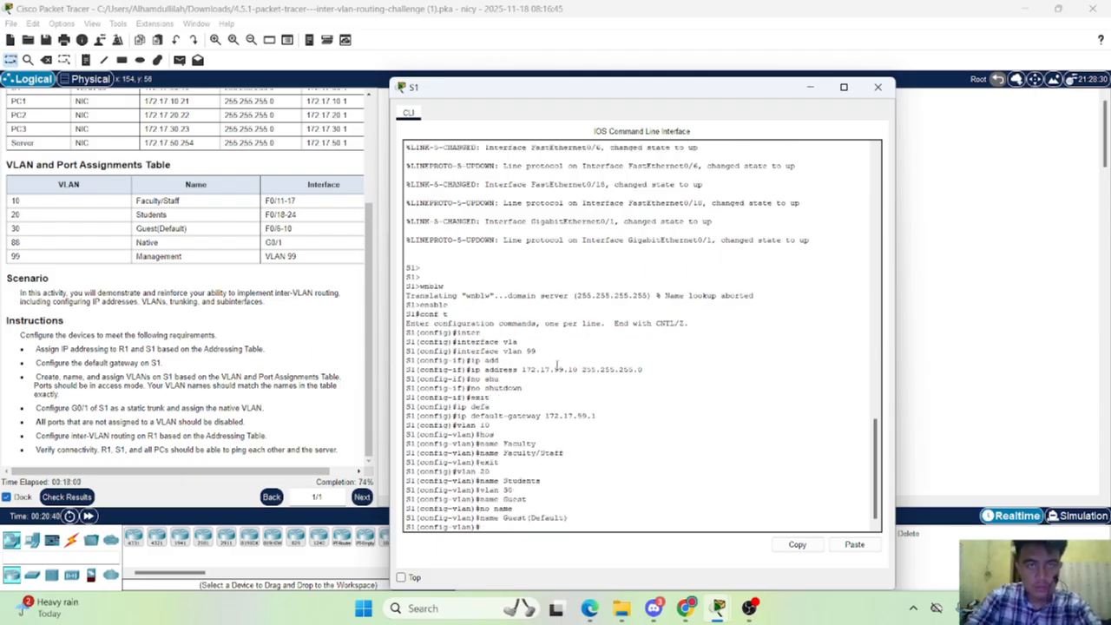
Create VLAN 88 on S1 and name it Native
text(vlan 88)
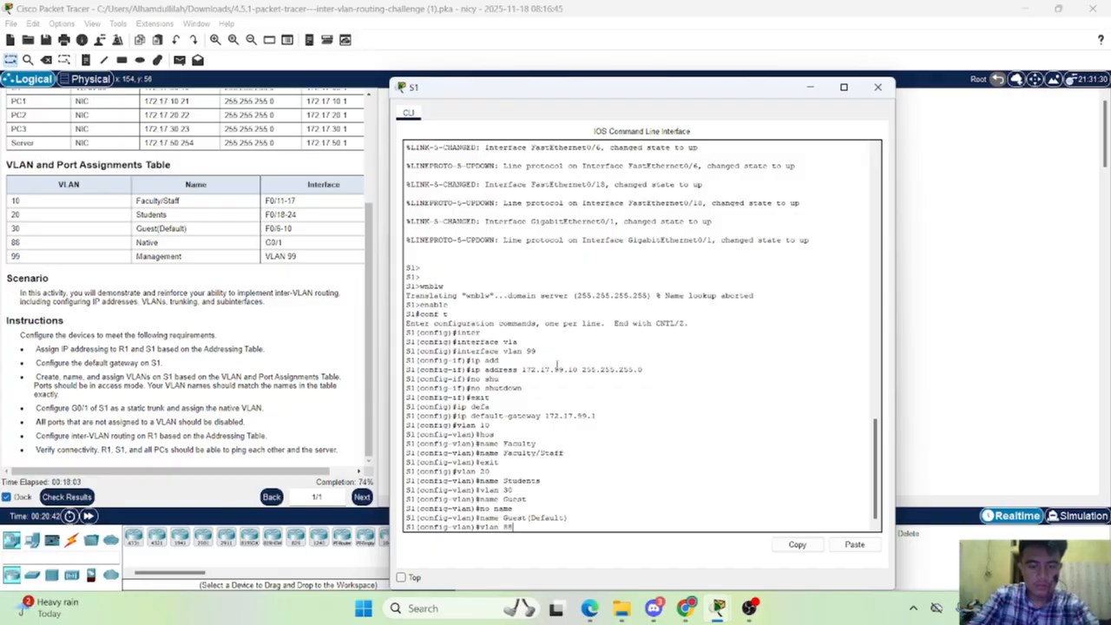
key(Return)
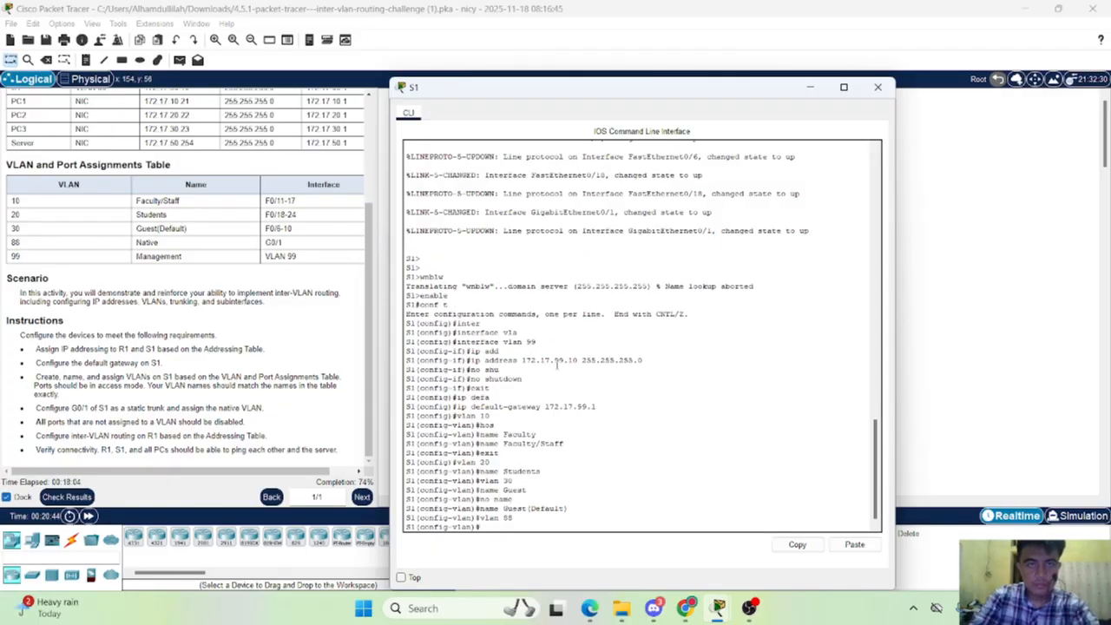
text(name Native)
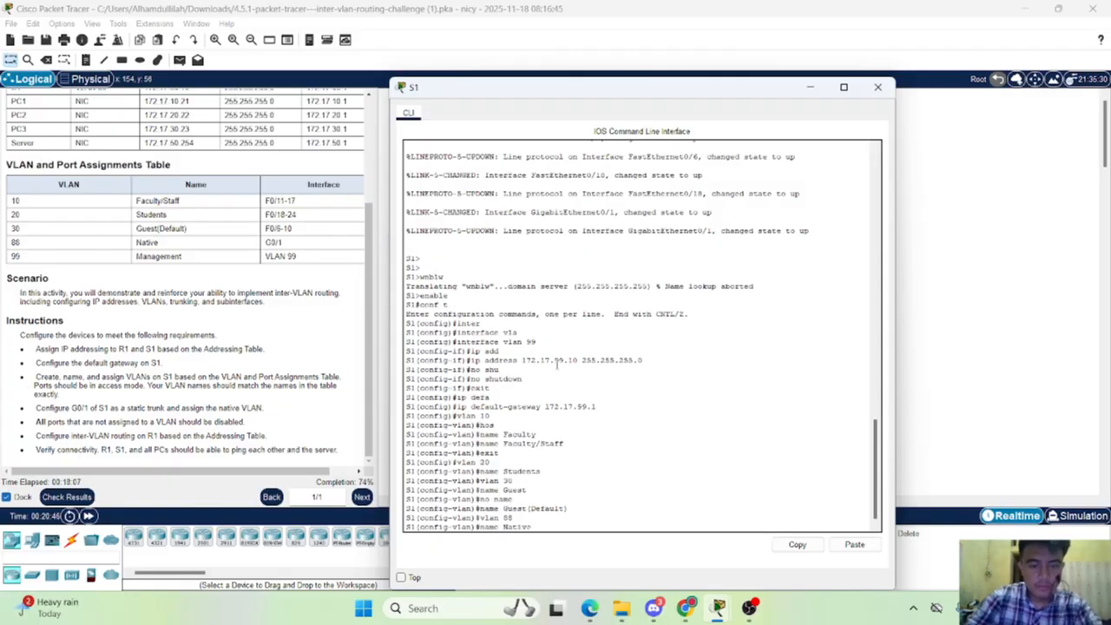
key(Return)
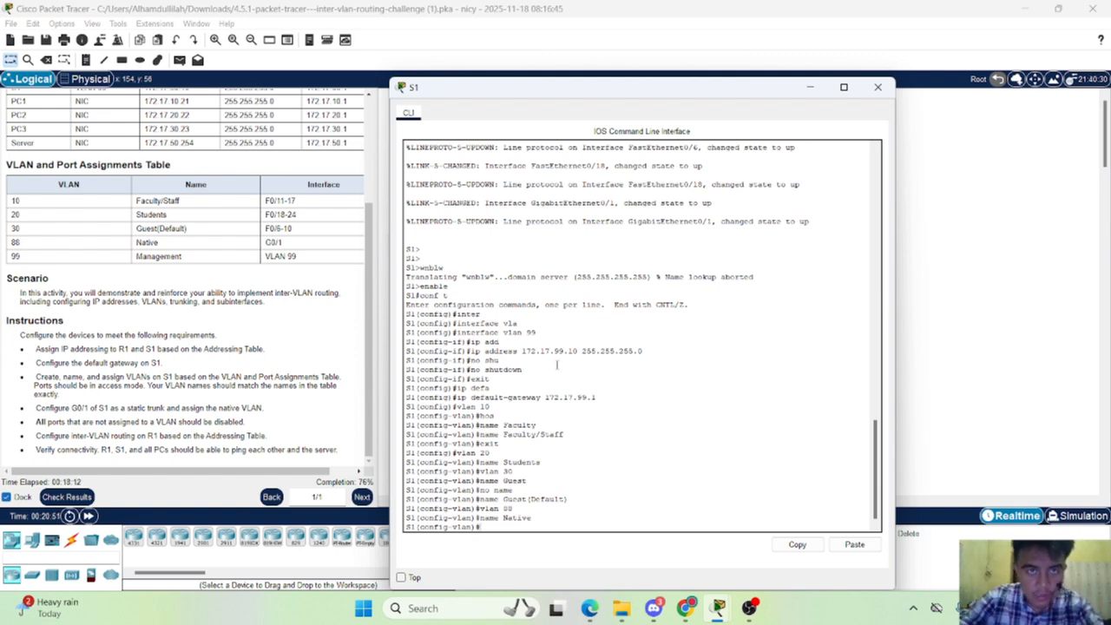
Create VLAN 99 on S1 and name it Management
text(vlan 99)
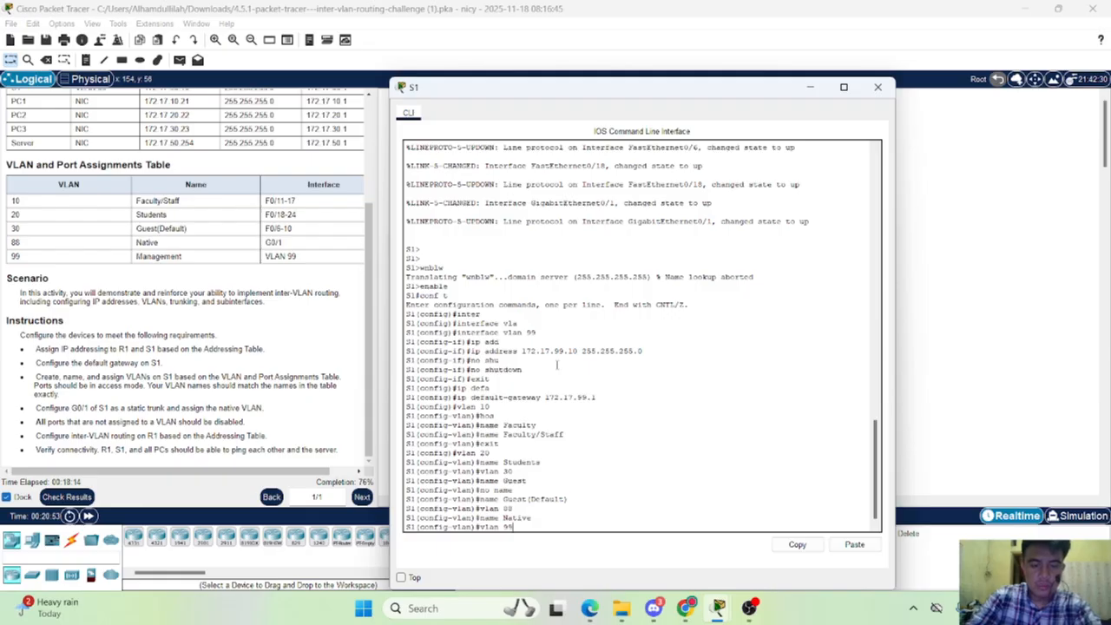
key(Return)
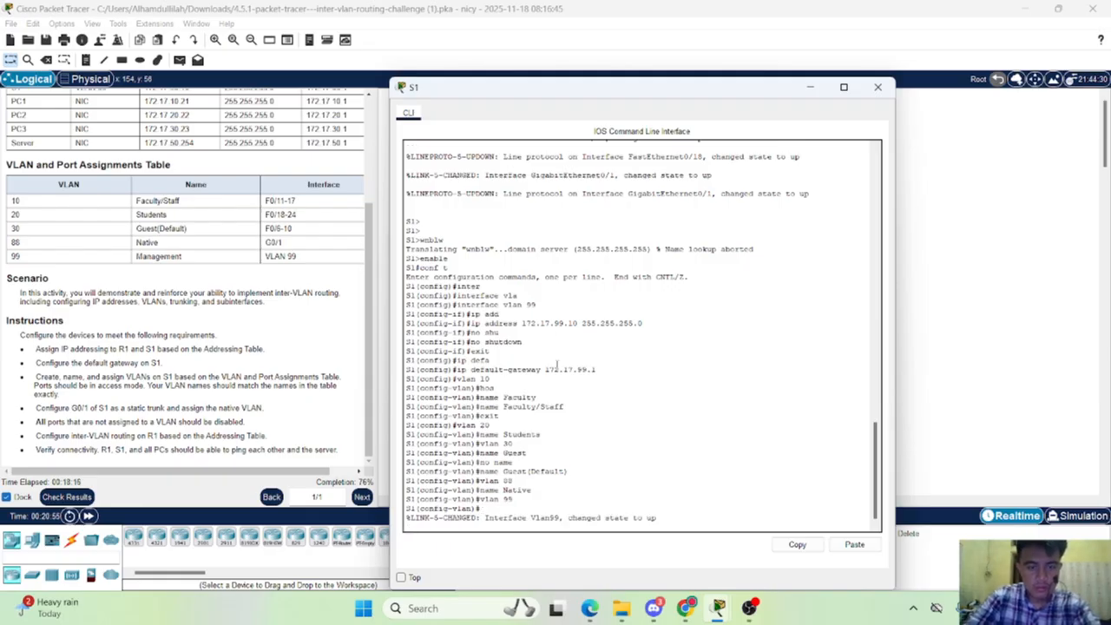
key(Return)
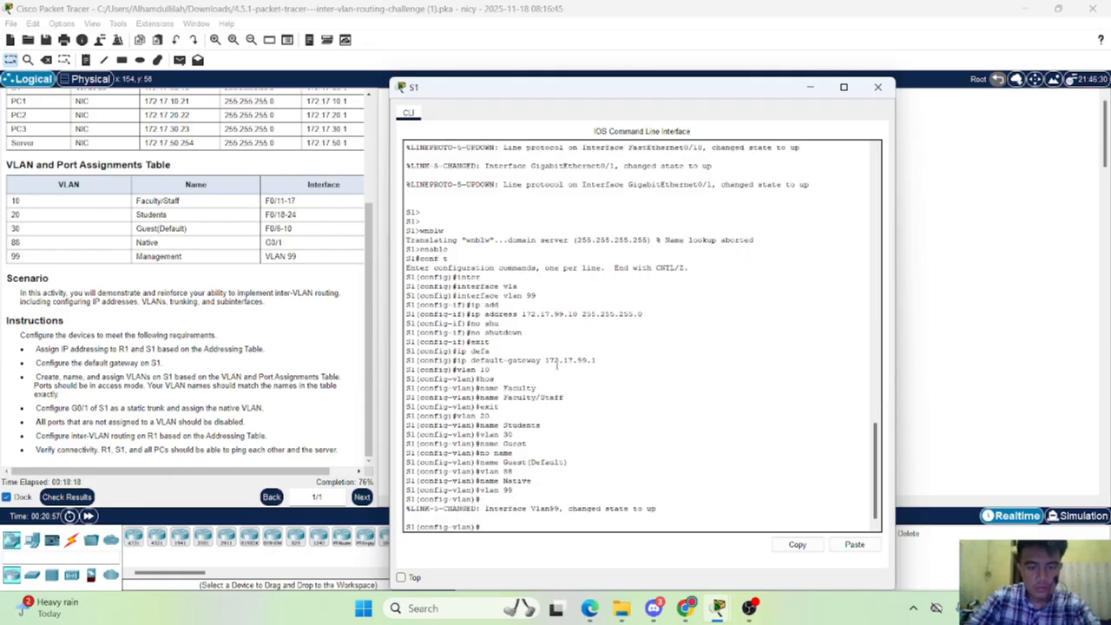
text(name M)
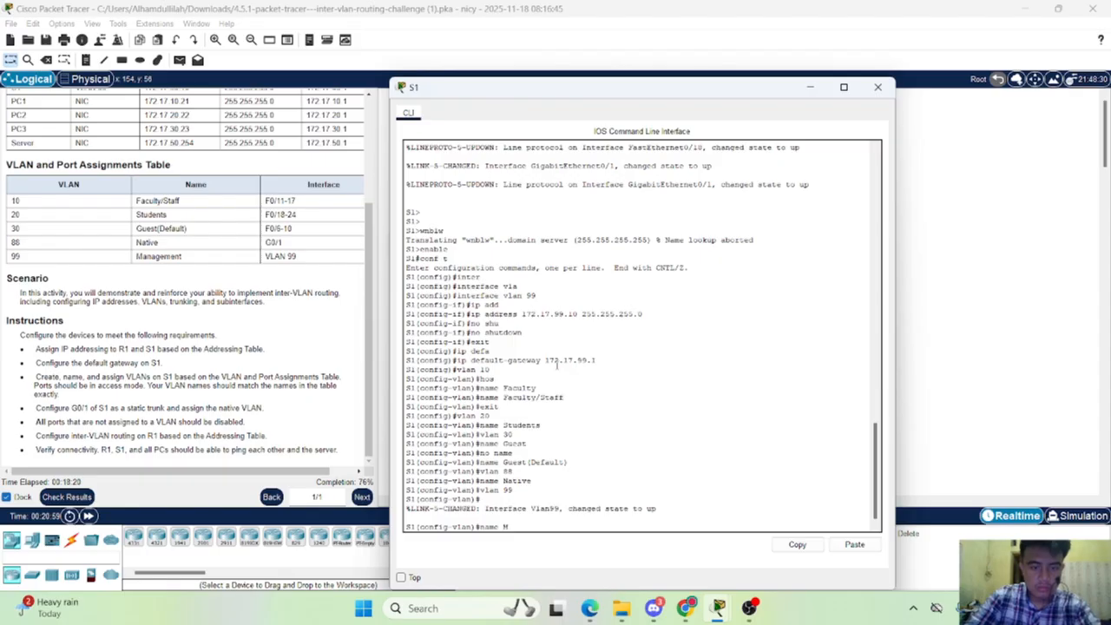
text(anagement)
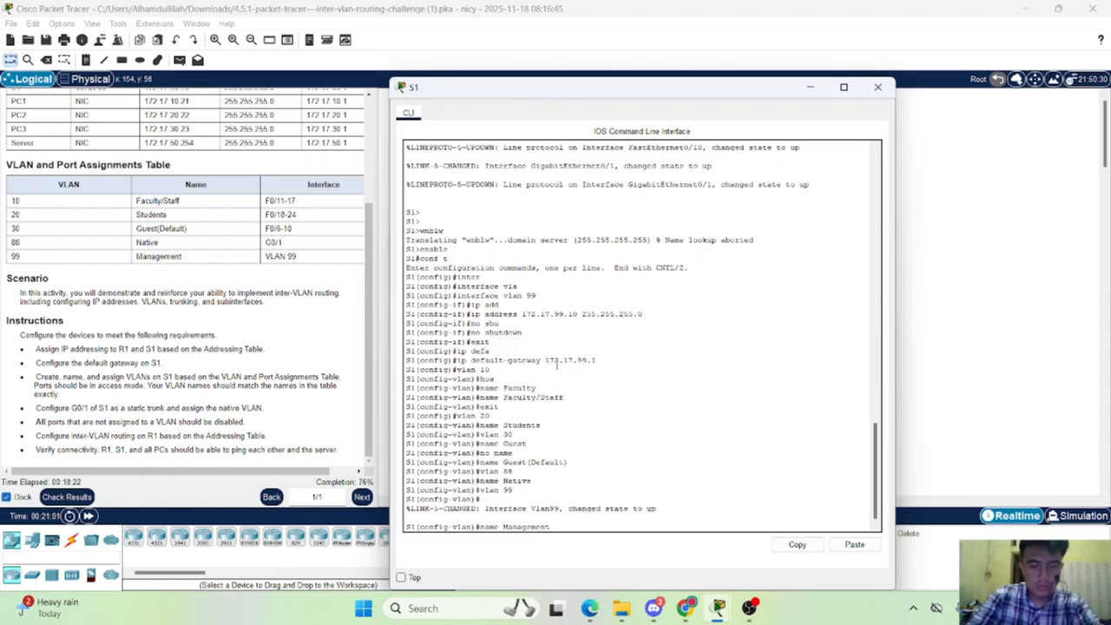
key(Return)
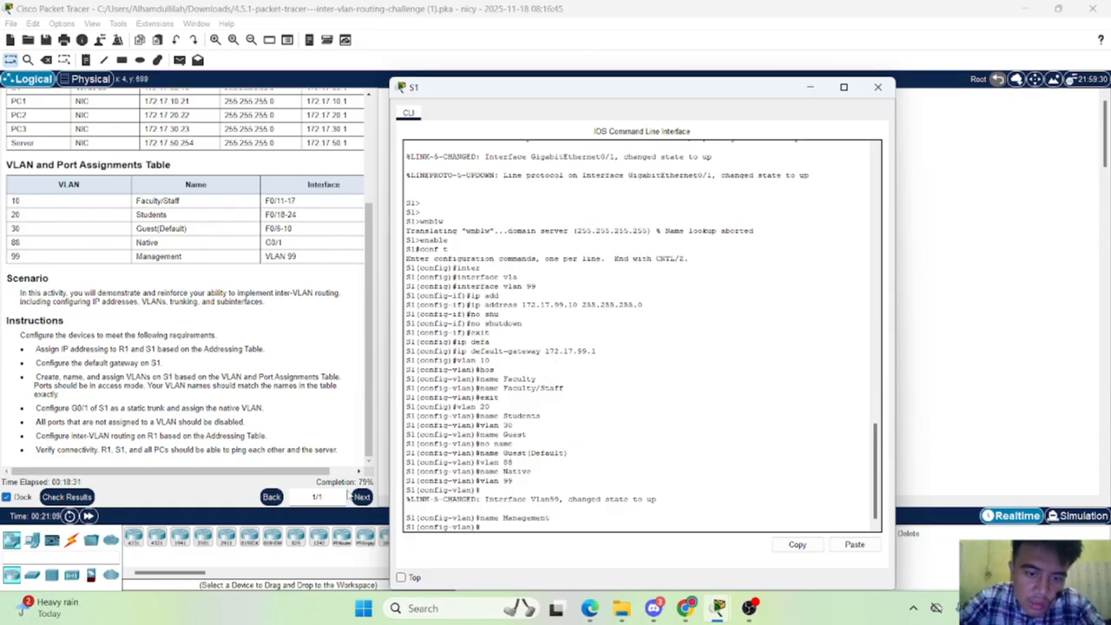
Recheck the assessment items for all of S1's VLAN names and remaining port settings, and close the results
click(87, 496)
click(88, 497)
click(116, 89)
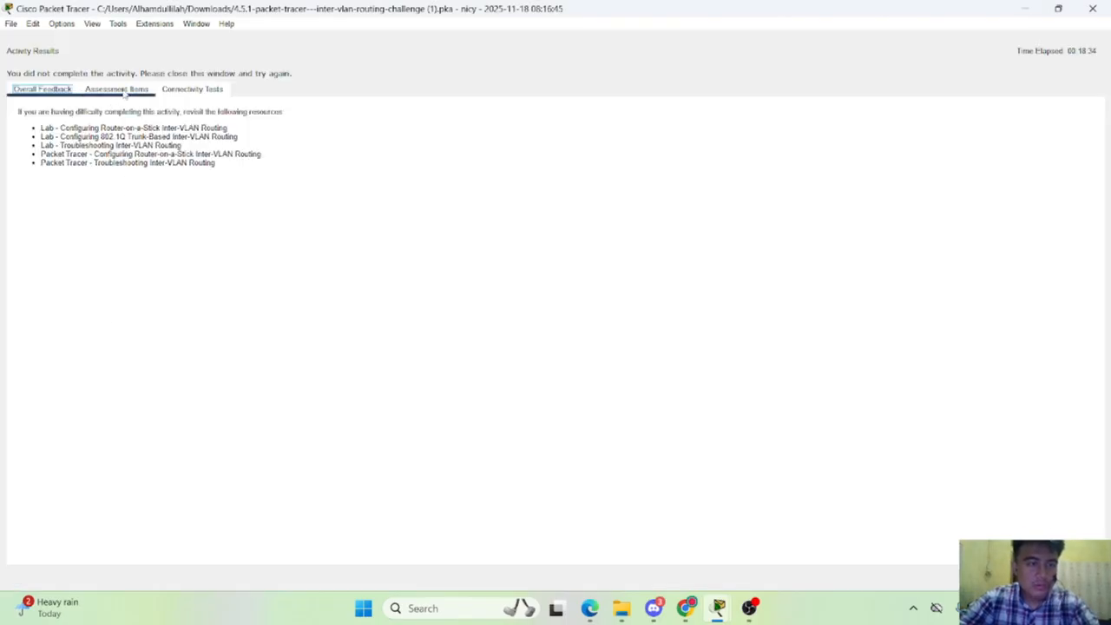
scroll(154, 324, down, 10)
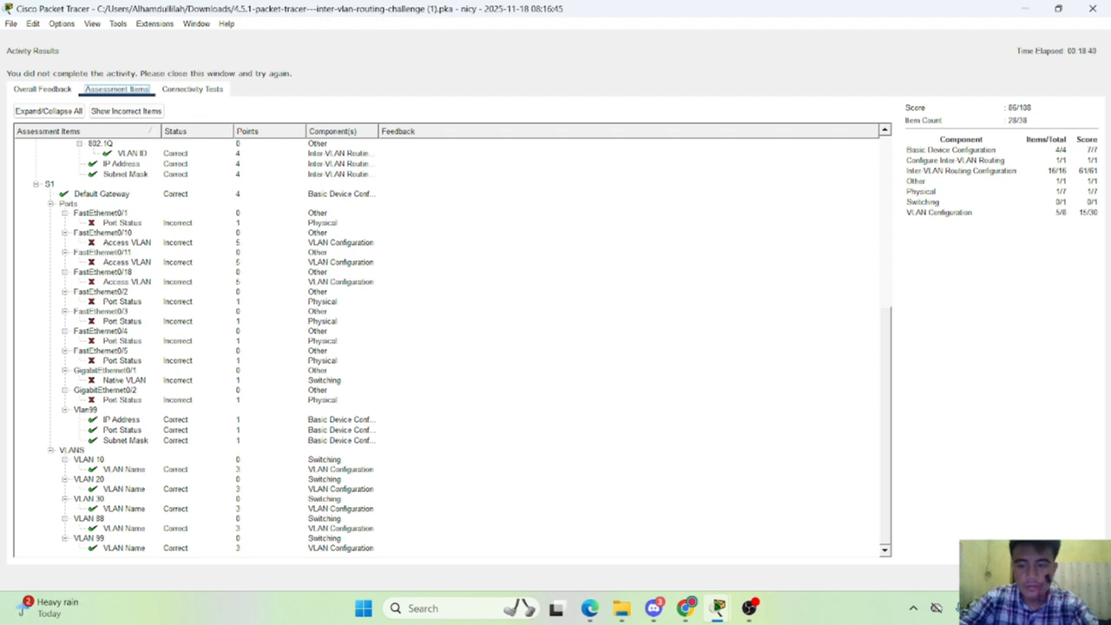
click(1074, 577)
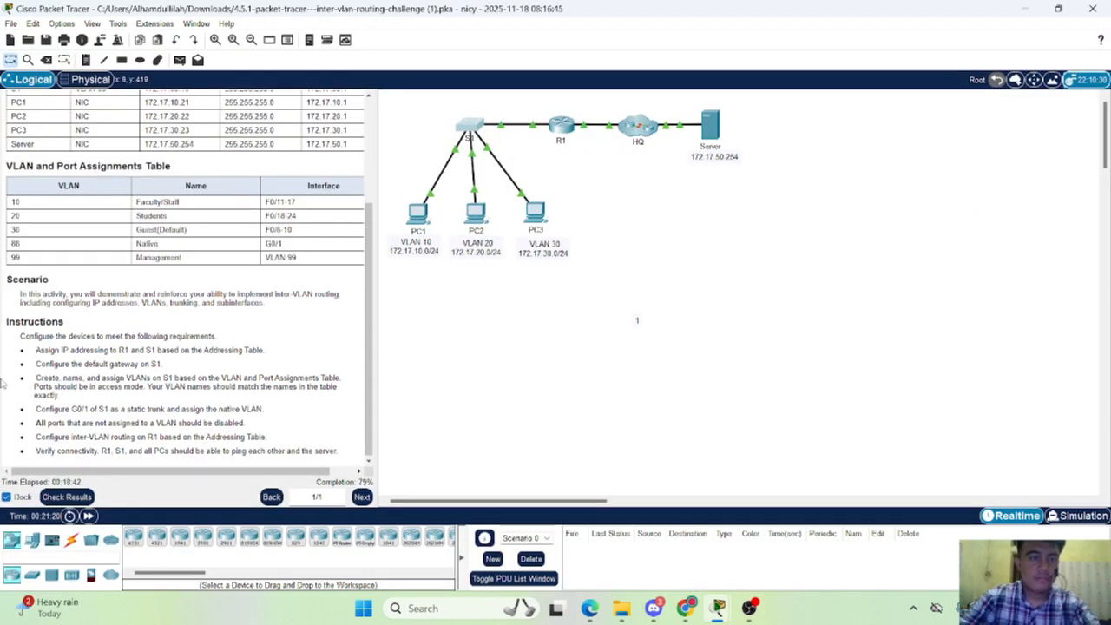
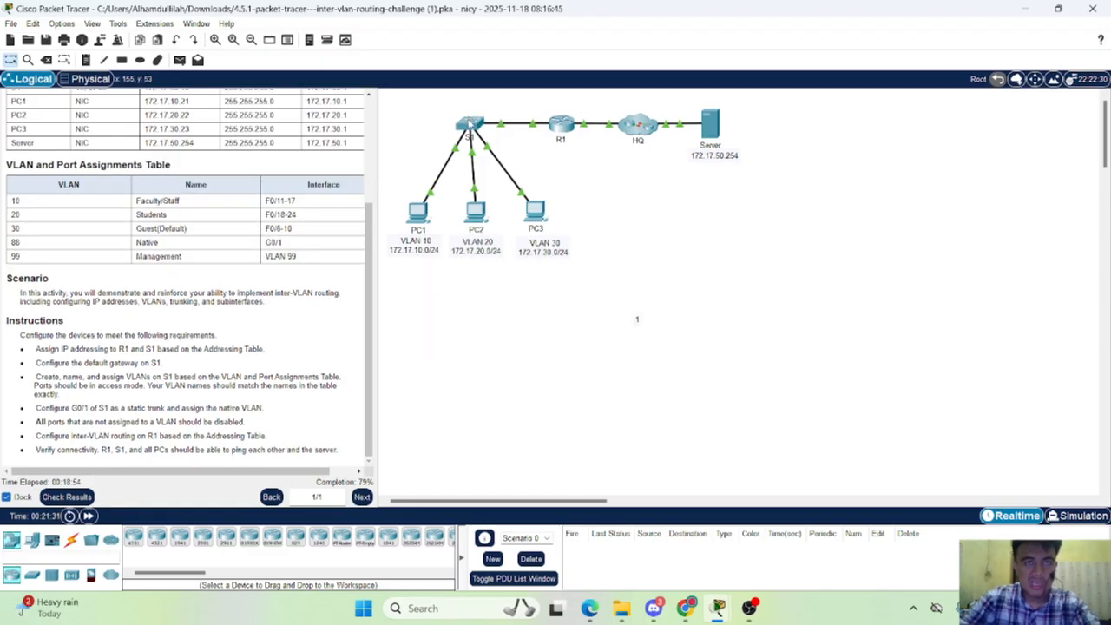
Reopen S1's command line, leave VLAN configuration and enter configuration mode for interface range f0/11-17
click(469, 125)
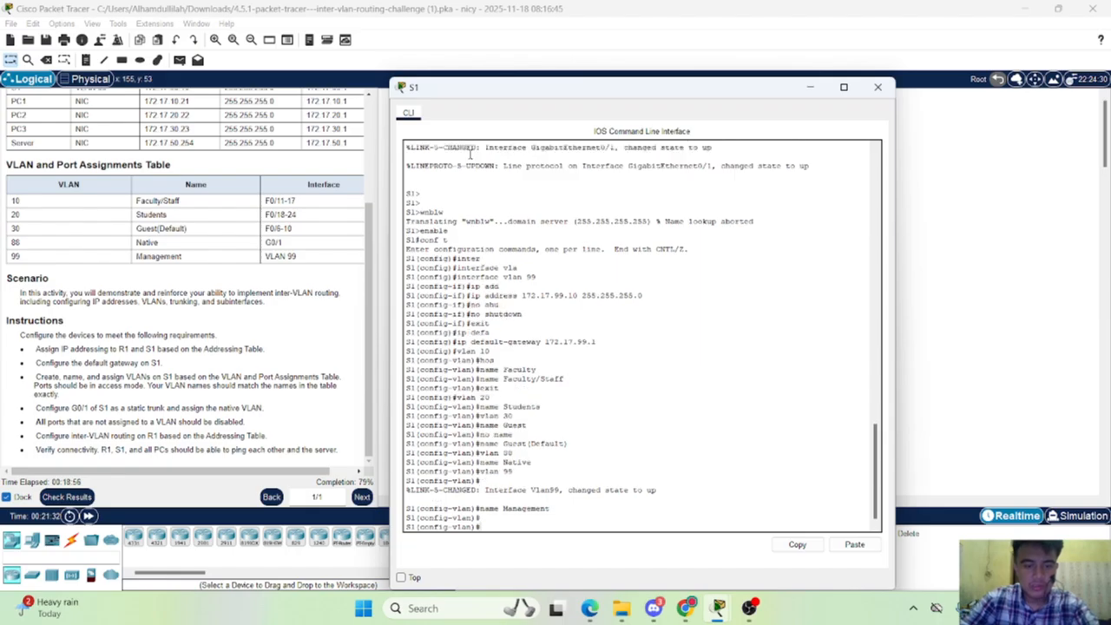
text(exit)
key(Return)
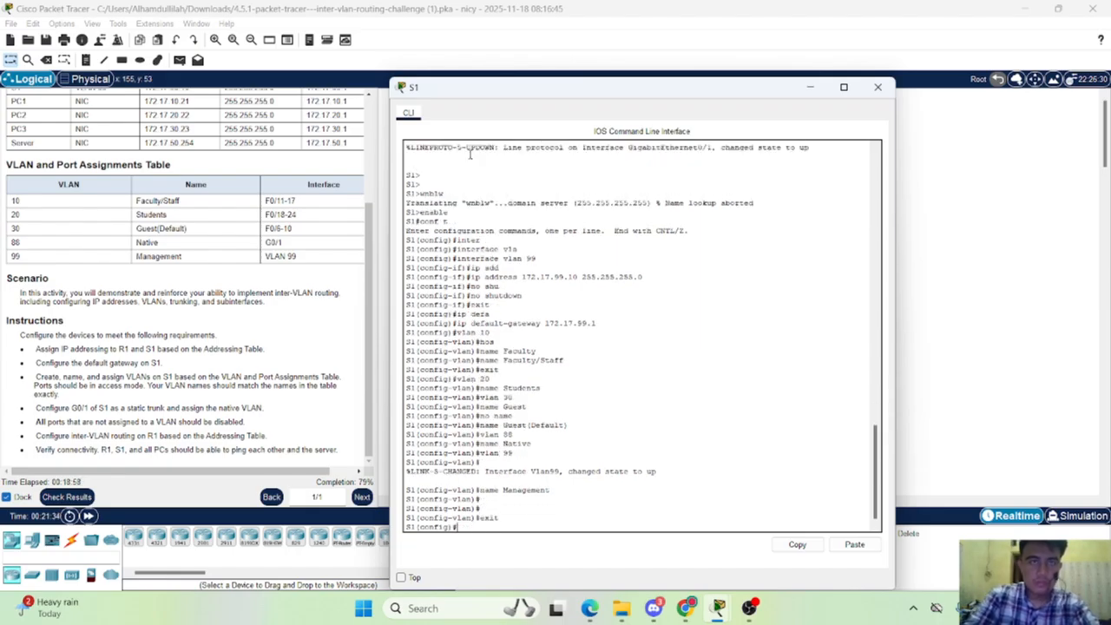
text(inte)
key(Tab)
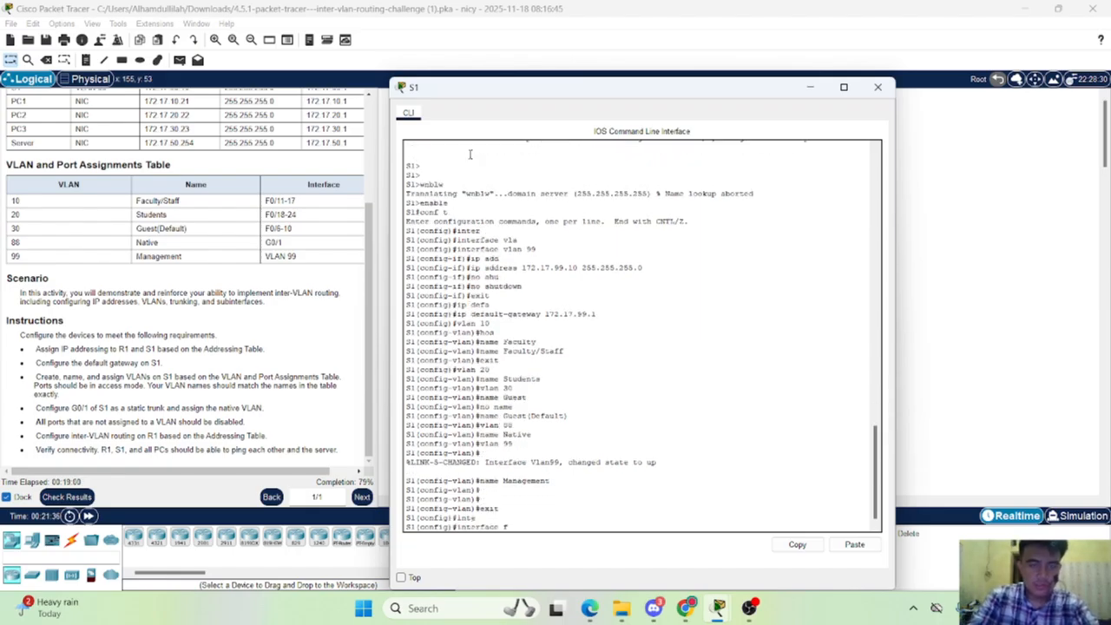
key(Tab)
text(f0)
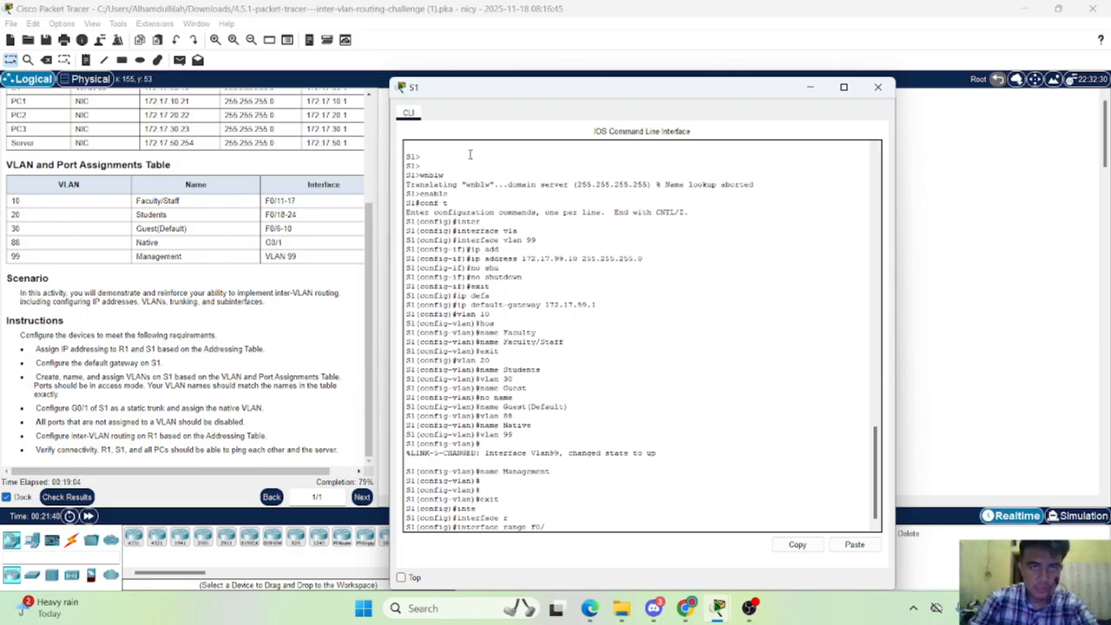
text(/11)
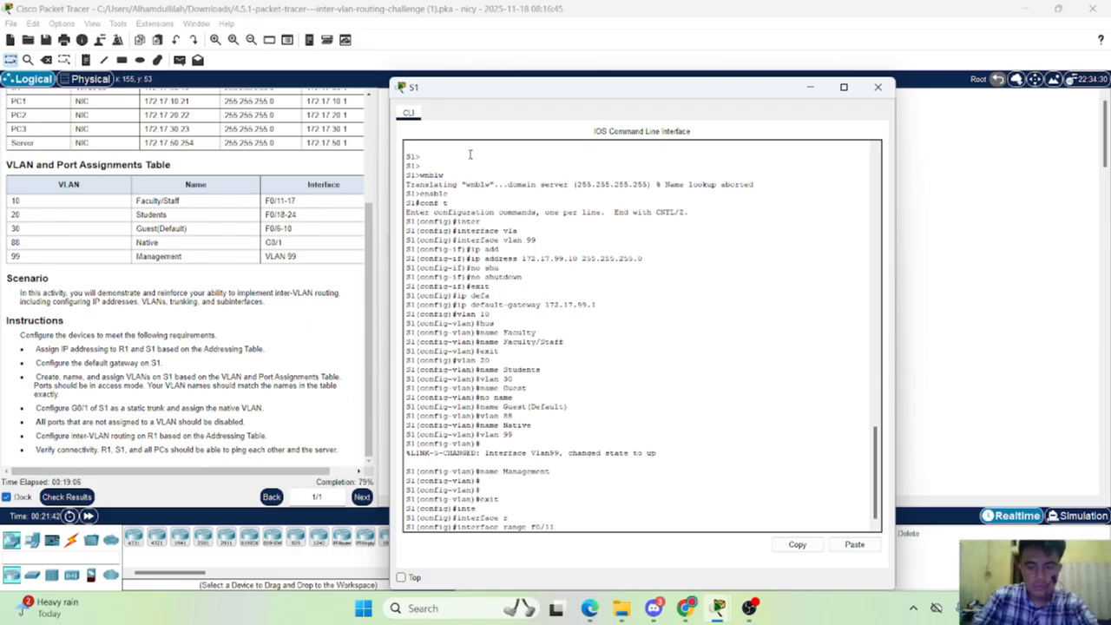
text(-17)
key(Return)
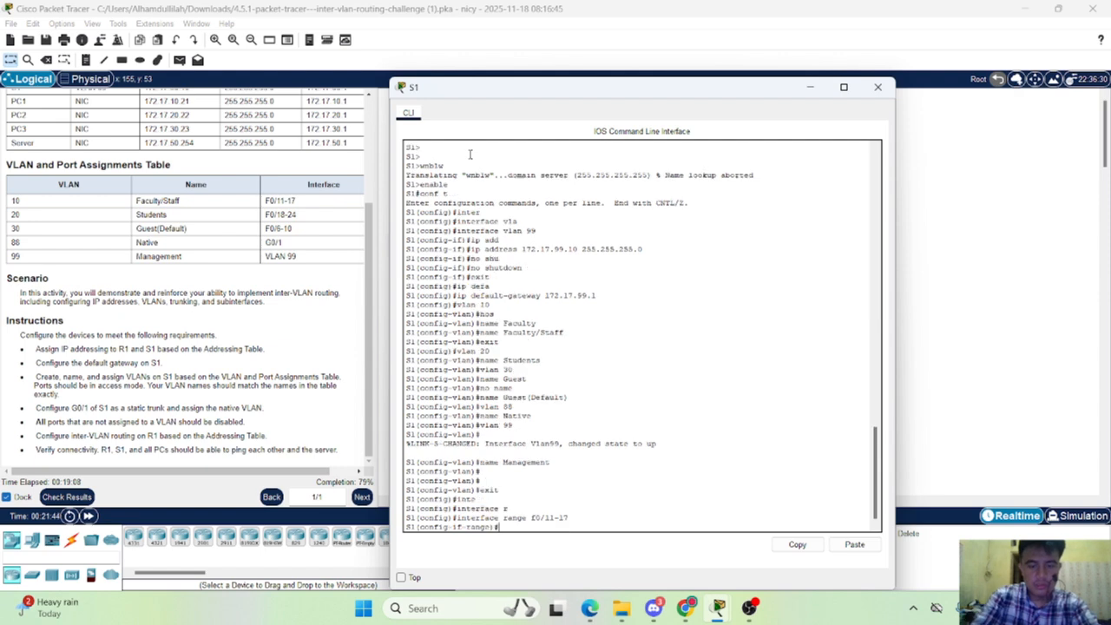
Set switch ports f0/11-17 to access mode
text(swi)
key(Tab)
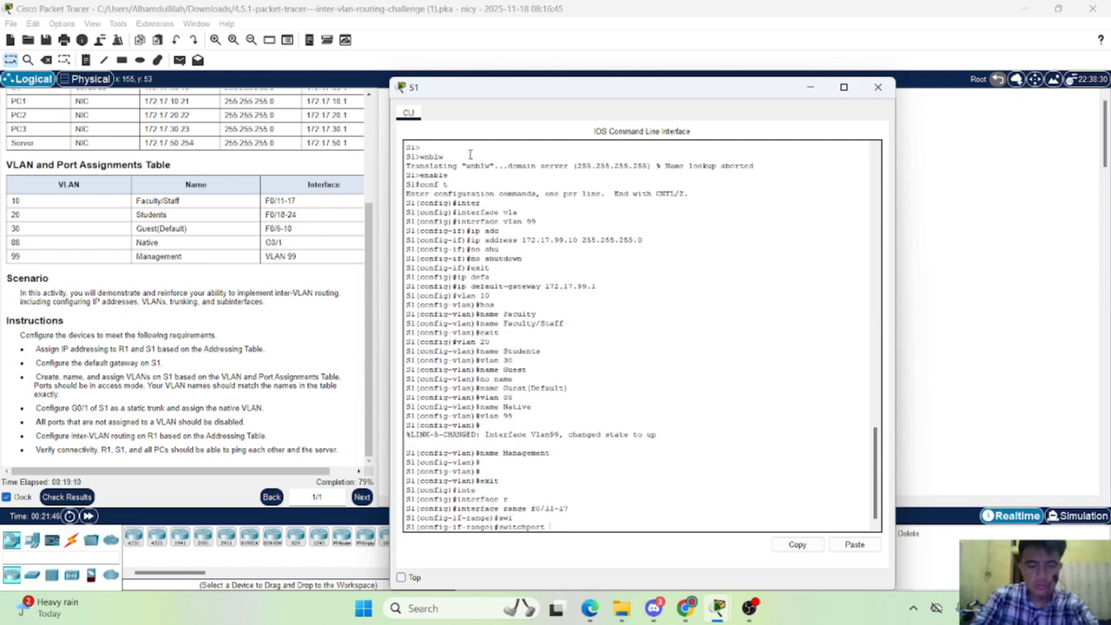
text(mode)
key(Tab)
text(acc)
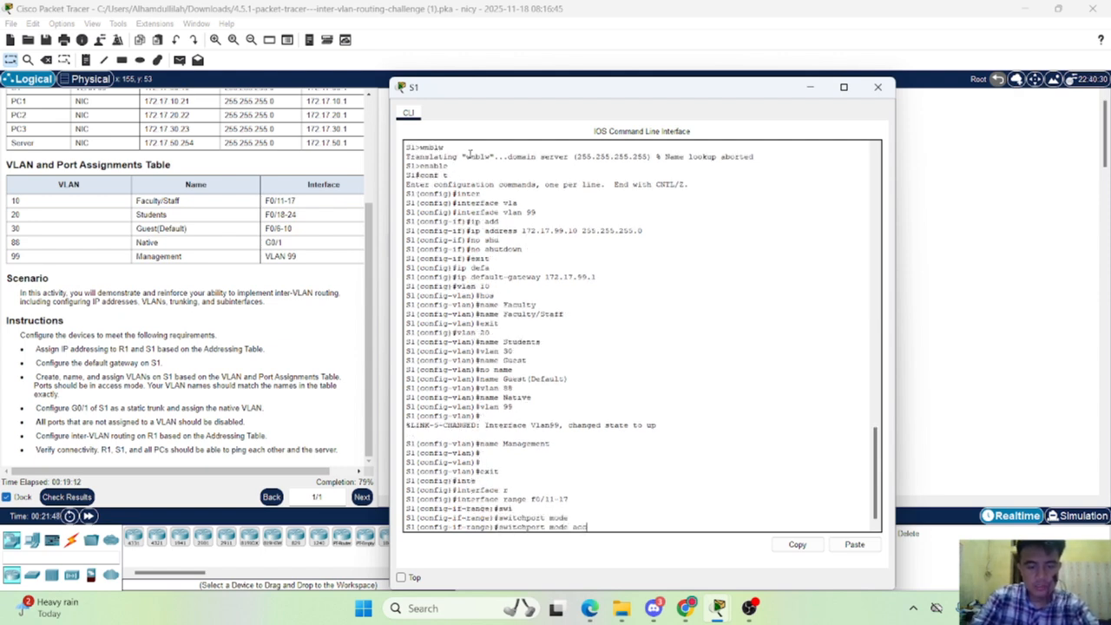
key(Tab)
key(Return)
Assign ports f0/11-17 to access VLAN 10 and return to global configuration
text(swi)
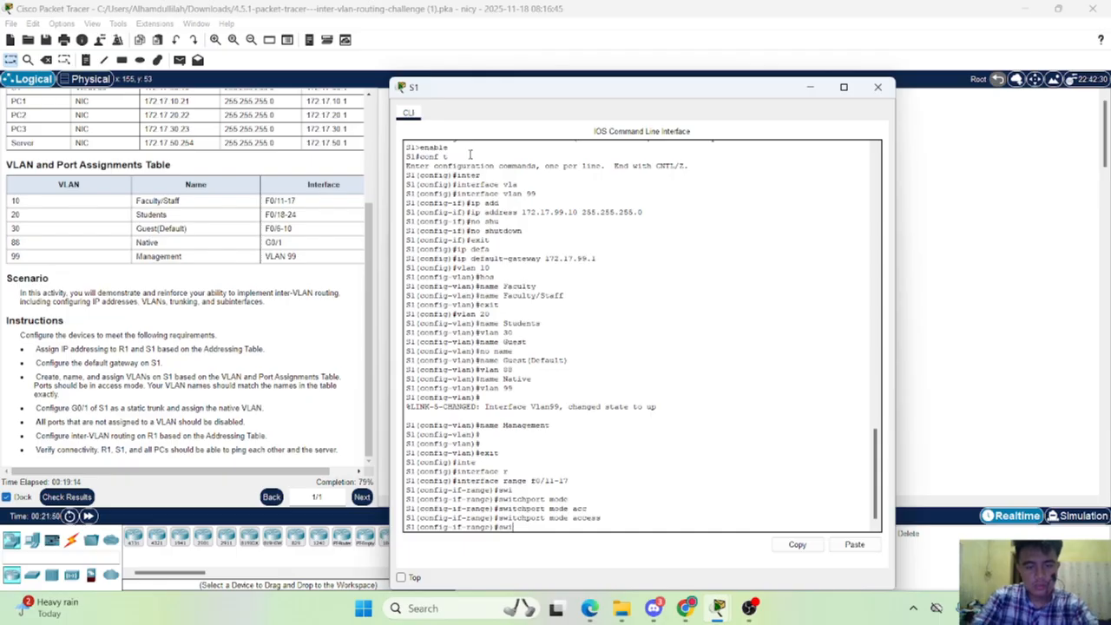
key(Tab)
text(acc)
key(Tab)
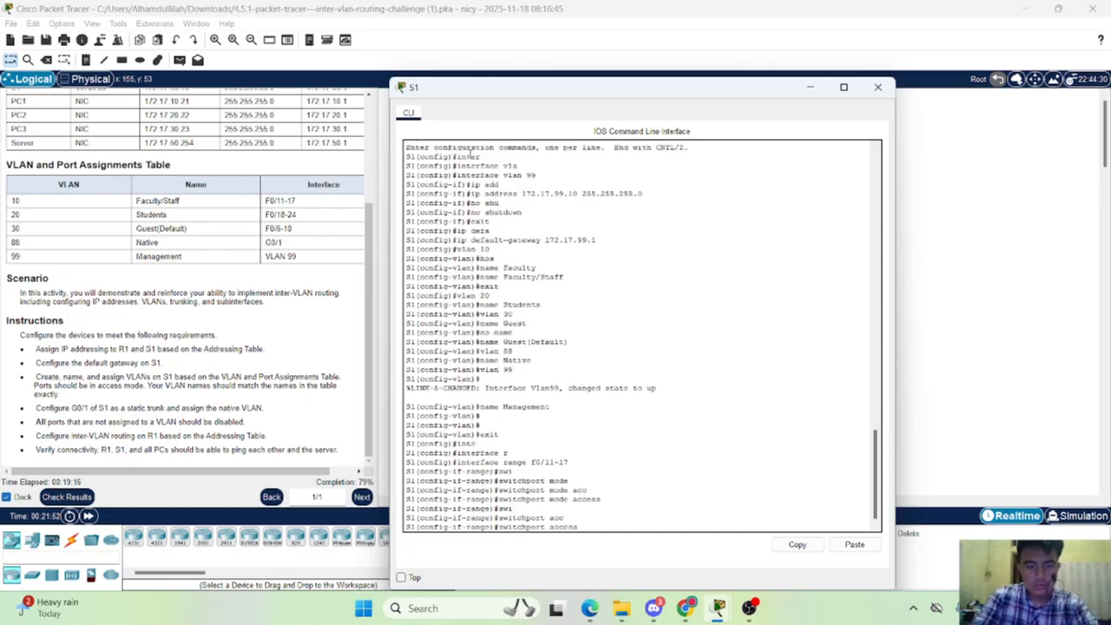
text(vlan 10)
key(Return)
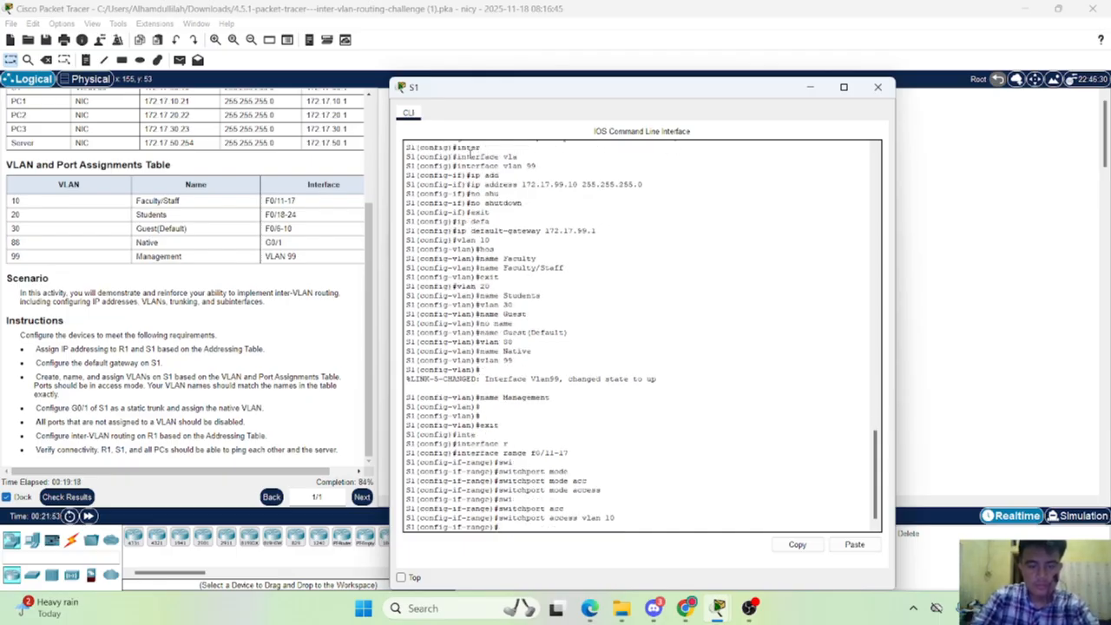
text(exit)
key(Return)
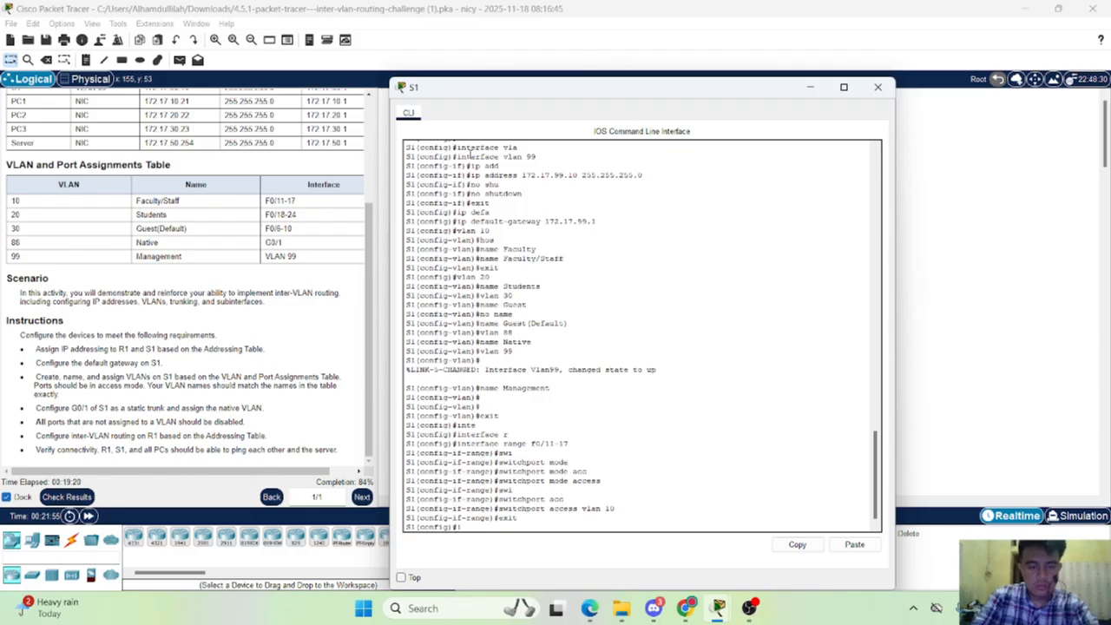
Enter configuration mode for interface range f0/18-24 on S1
text(inter)
key(Tab)
text(tra)
key(Tab)
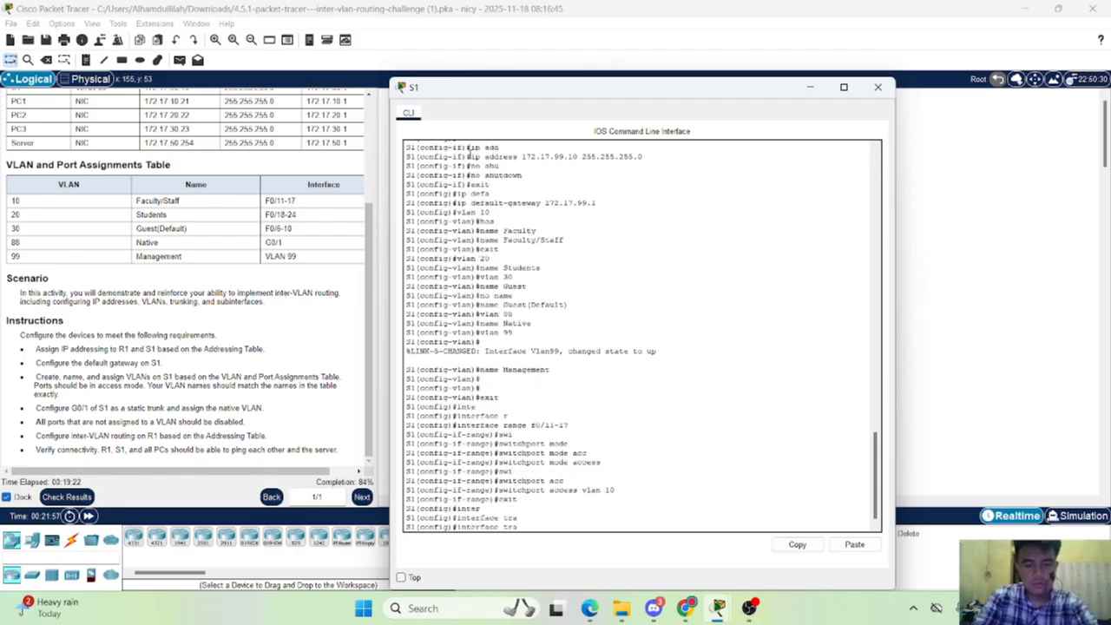
key(BackSpace)
key(BackSpace)
key(BackSpace)
text(ra)
key(Tab)
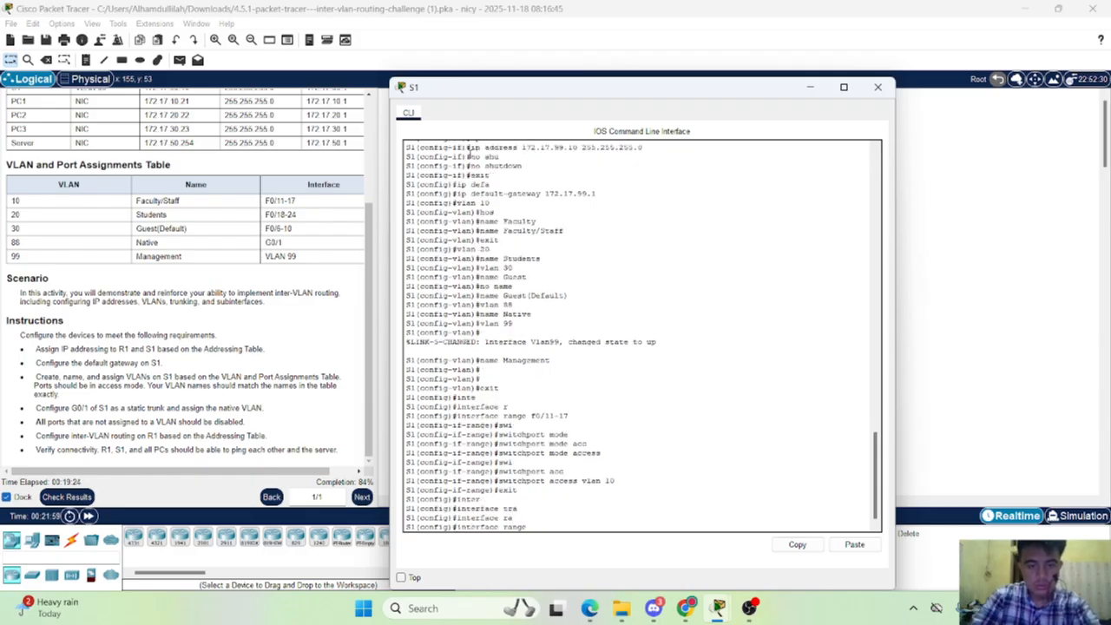
text(f0/)
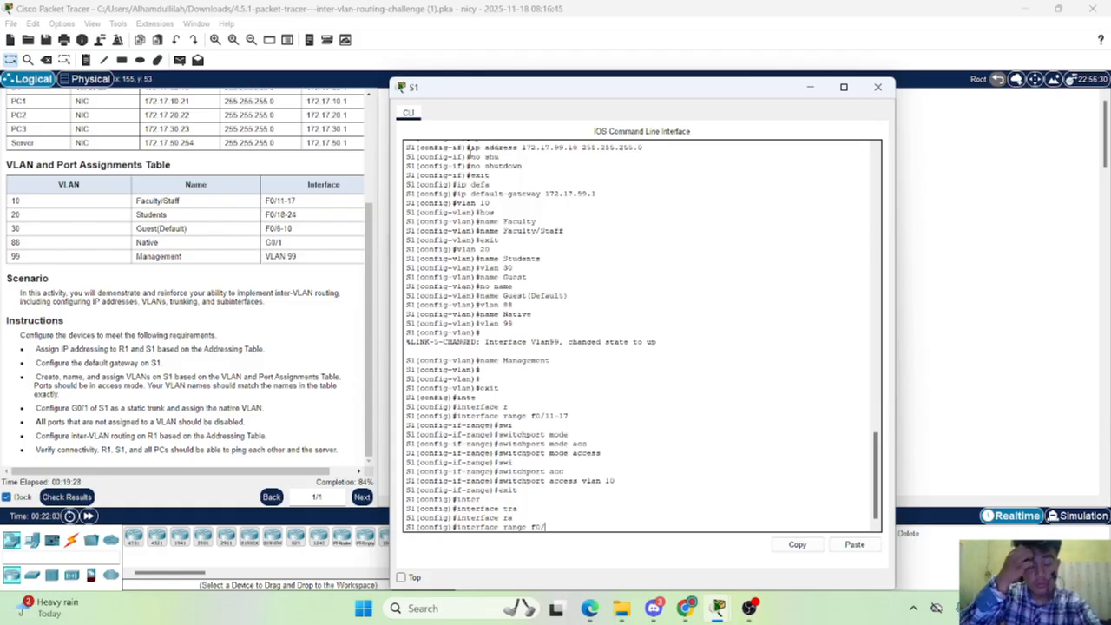
text(18-)
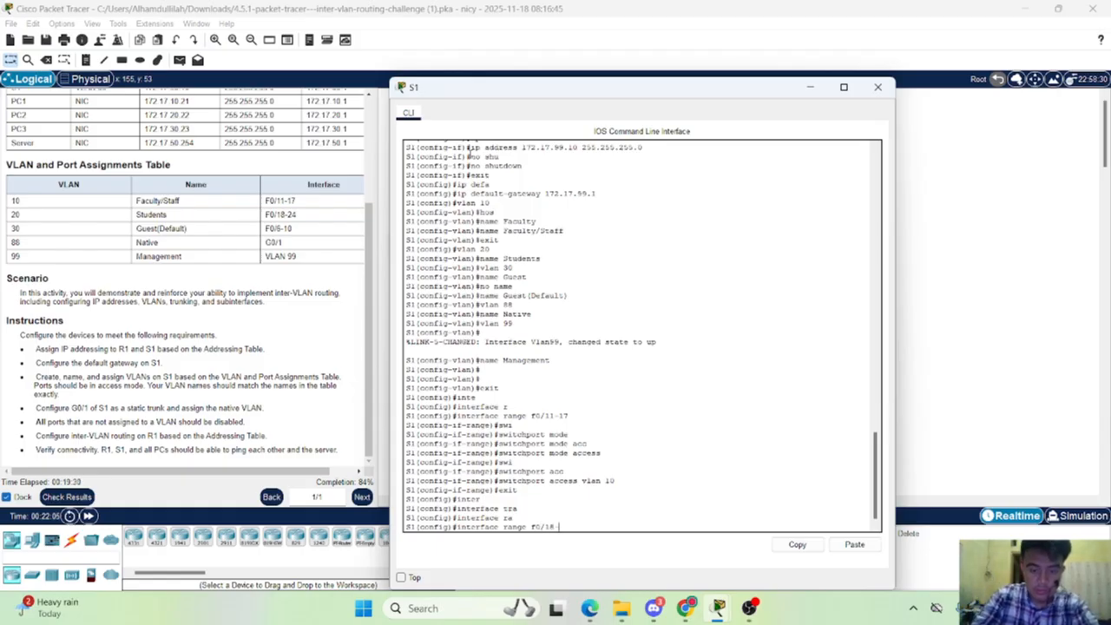
text(24)
key(Return)
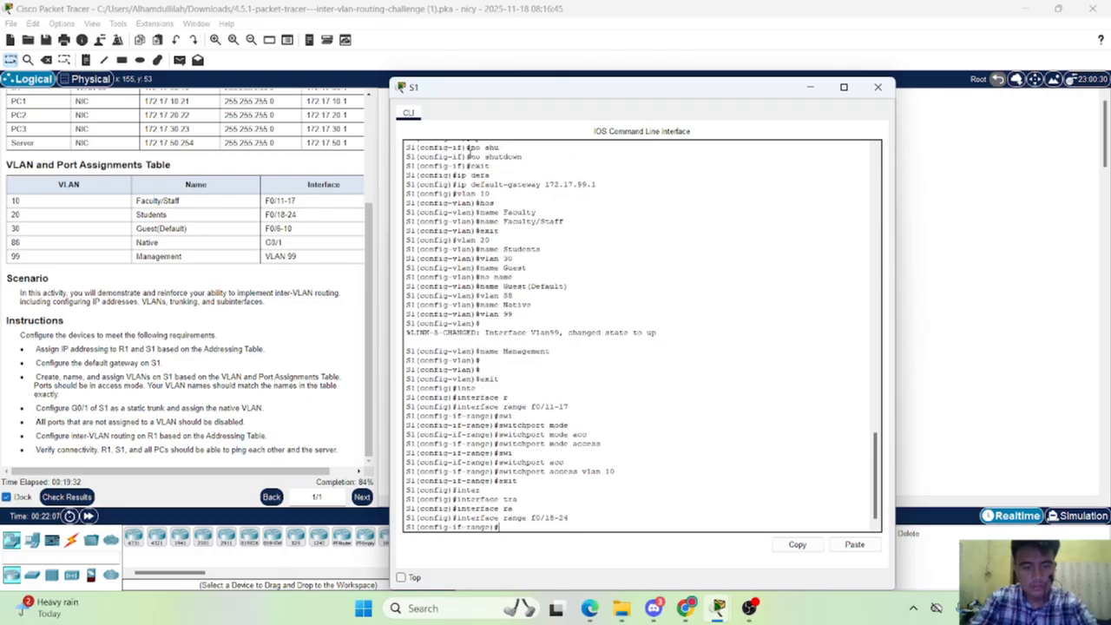
Set switch ports f0/18-24 to access mode
text(swi)
key(Tab)
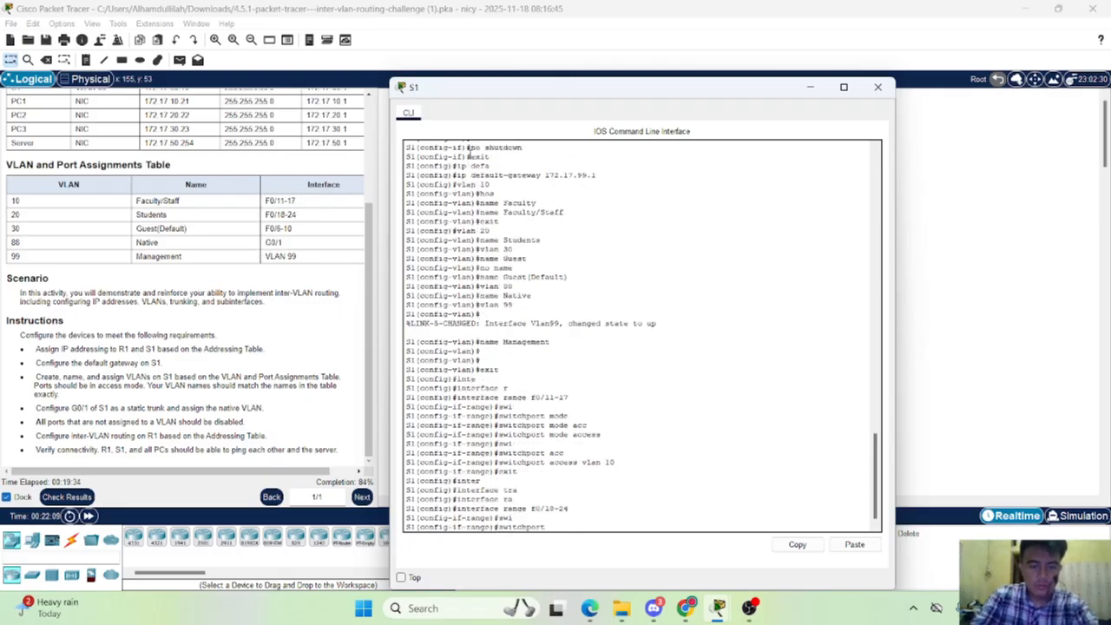
text(mode acc)
key(Tab)
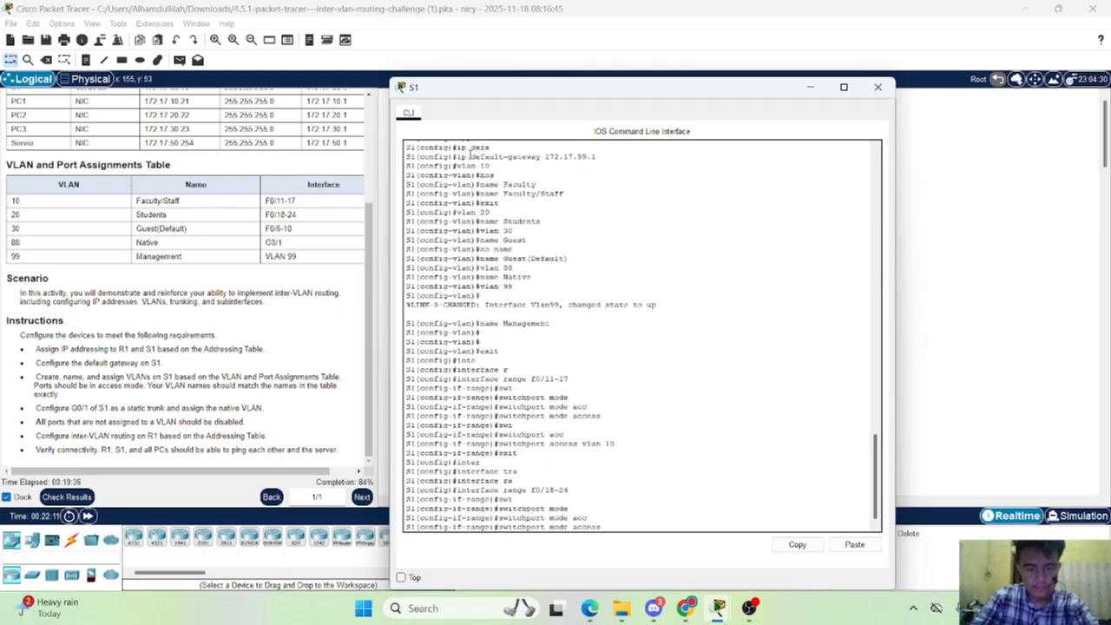
key(Return)
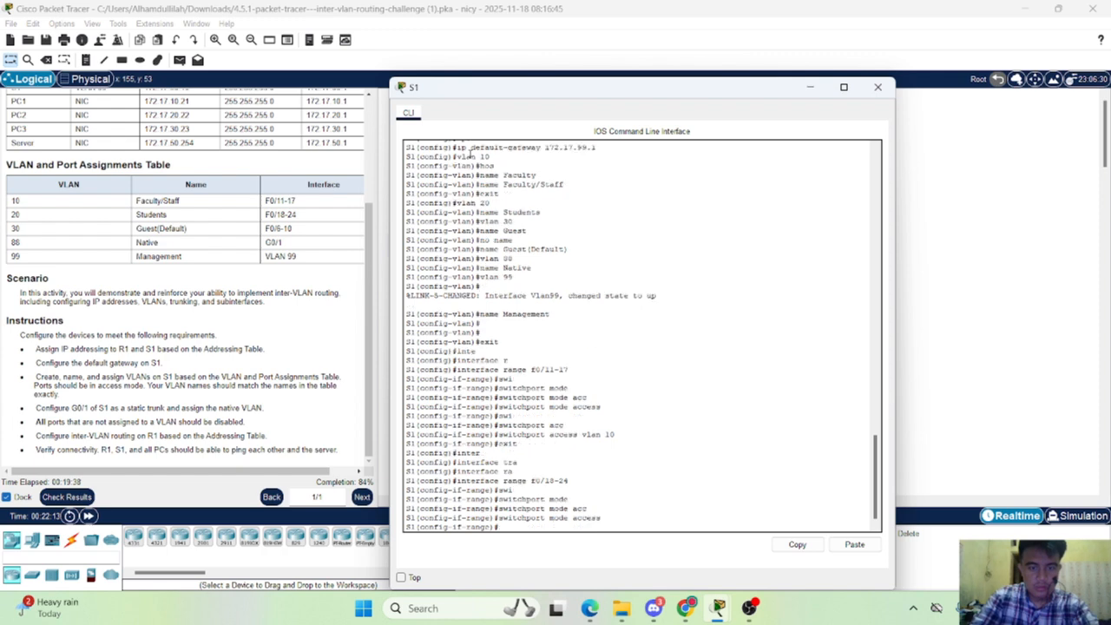
Assign ports f0/18-24 to access VLAN 20 and return to global configuration
text(swi)
key(Tab)
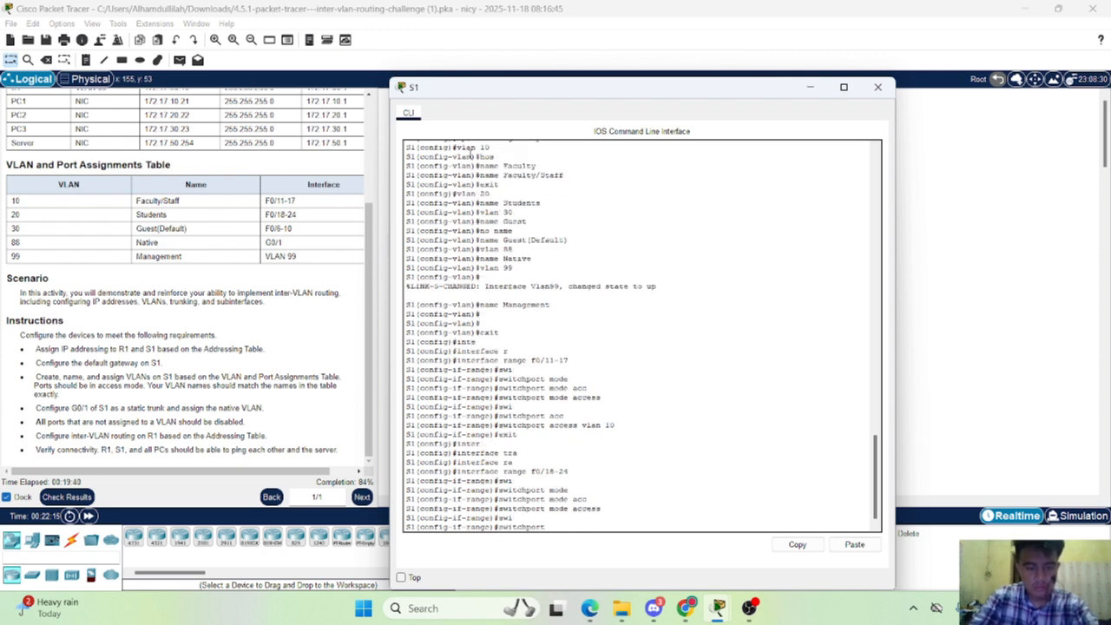
text(ac)
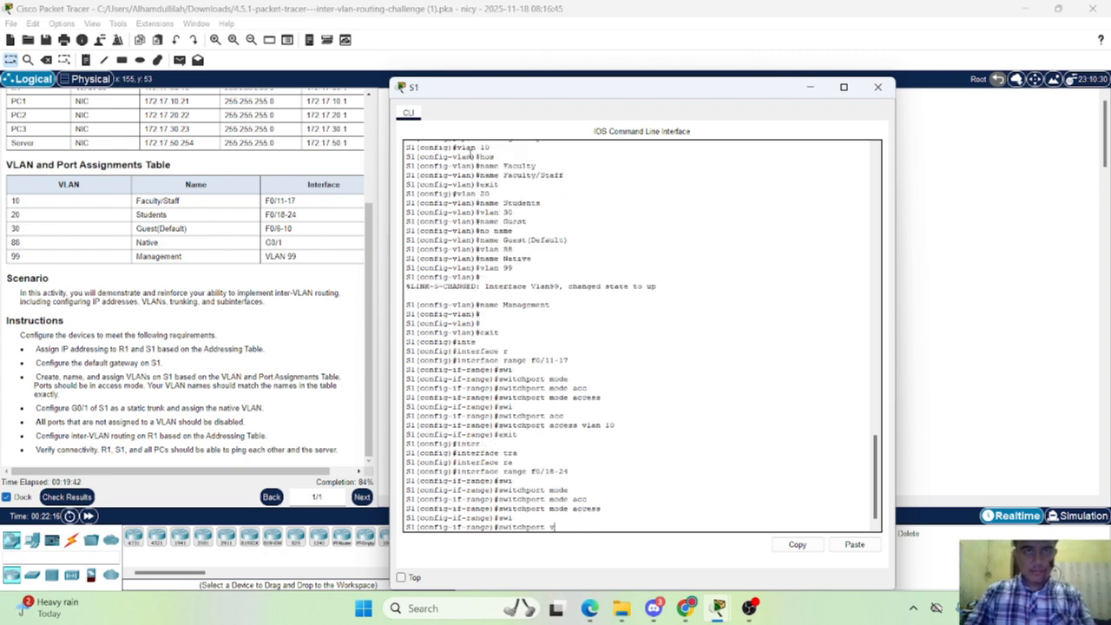
text(c)
key(Tab)
text(vl)
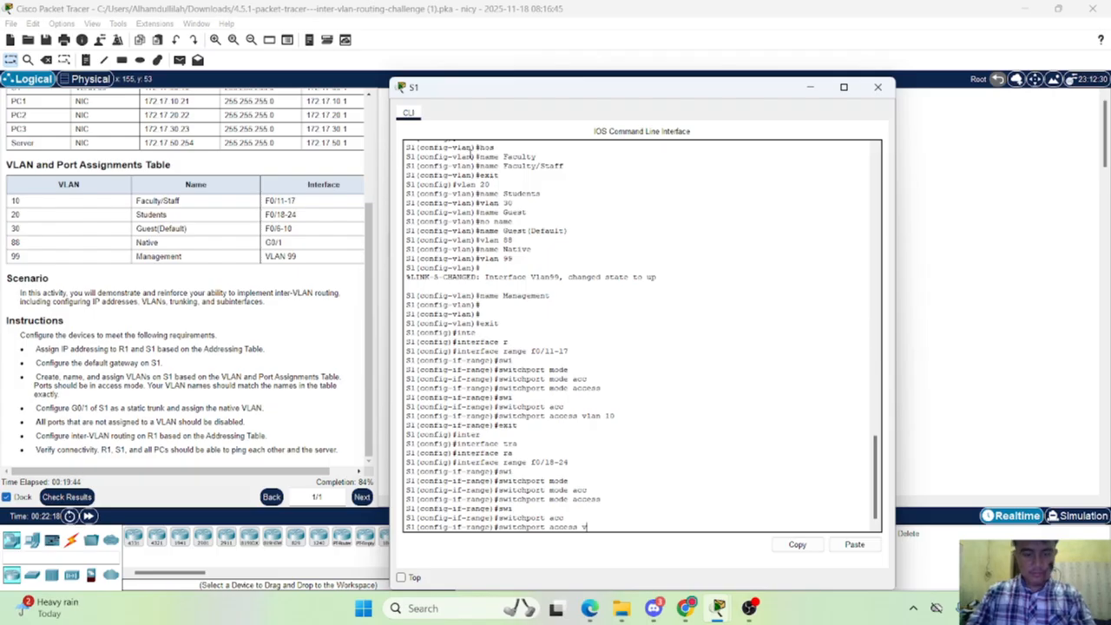
key(Tab)
text(20)
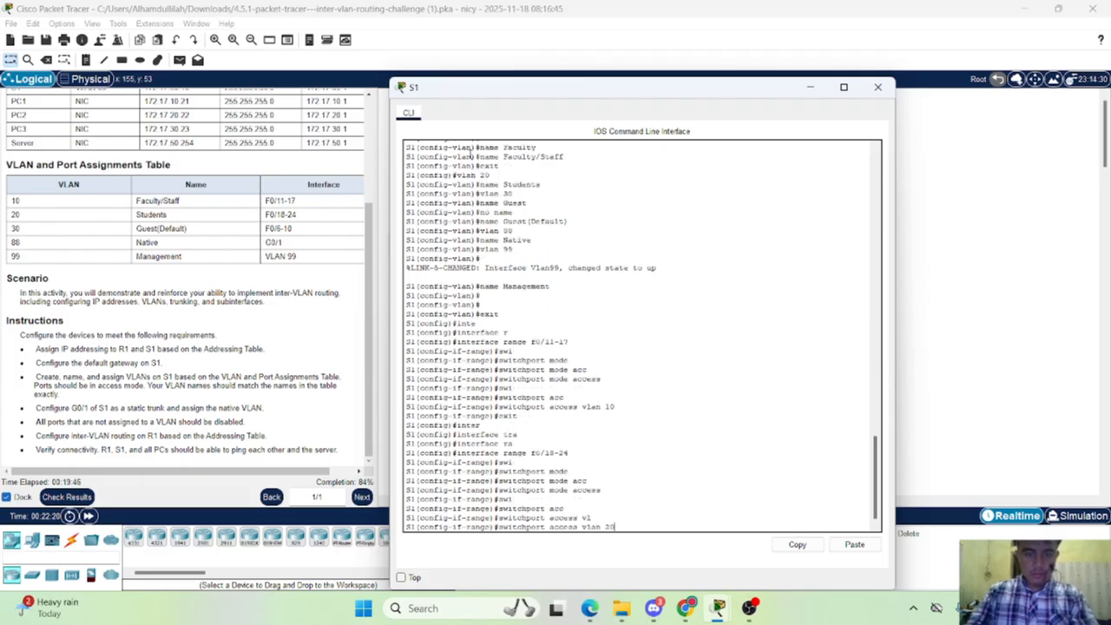
key(Return)
text(exit)
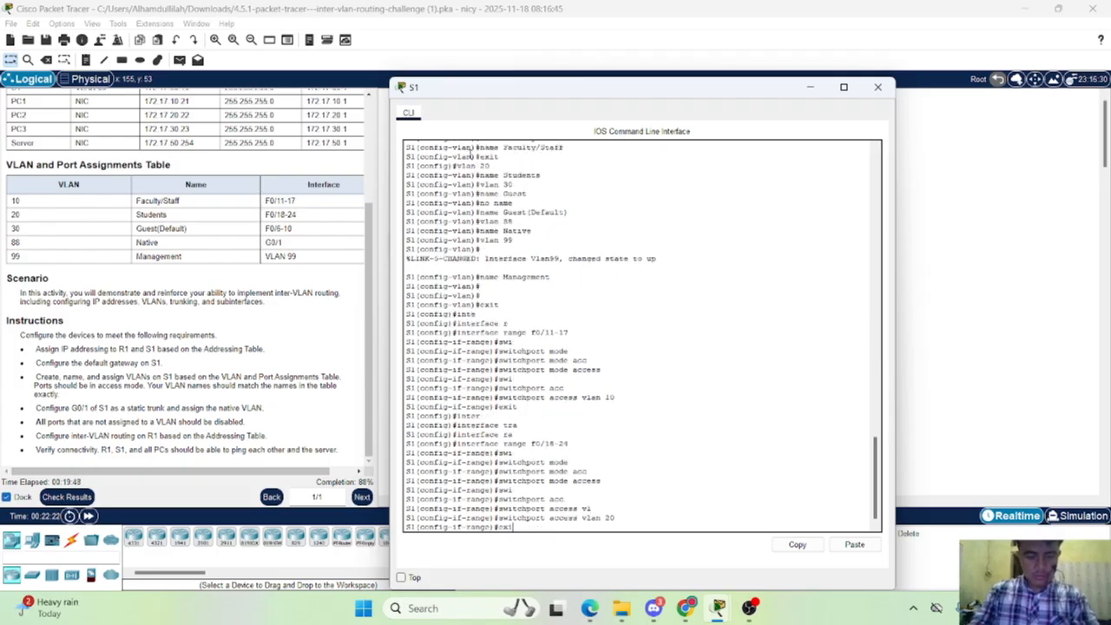
key(Return)
Enter configuration mode for interface range f0/6-10 on S1
text(inter)
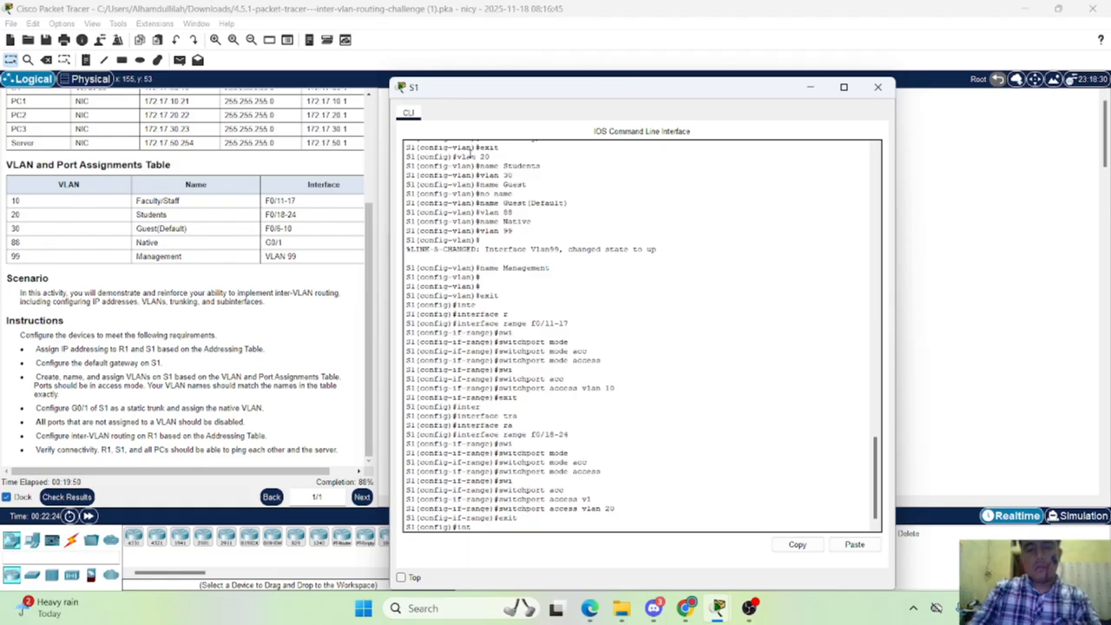
key(Tab)
text(r)
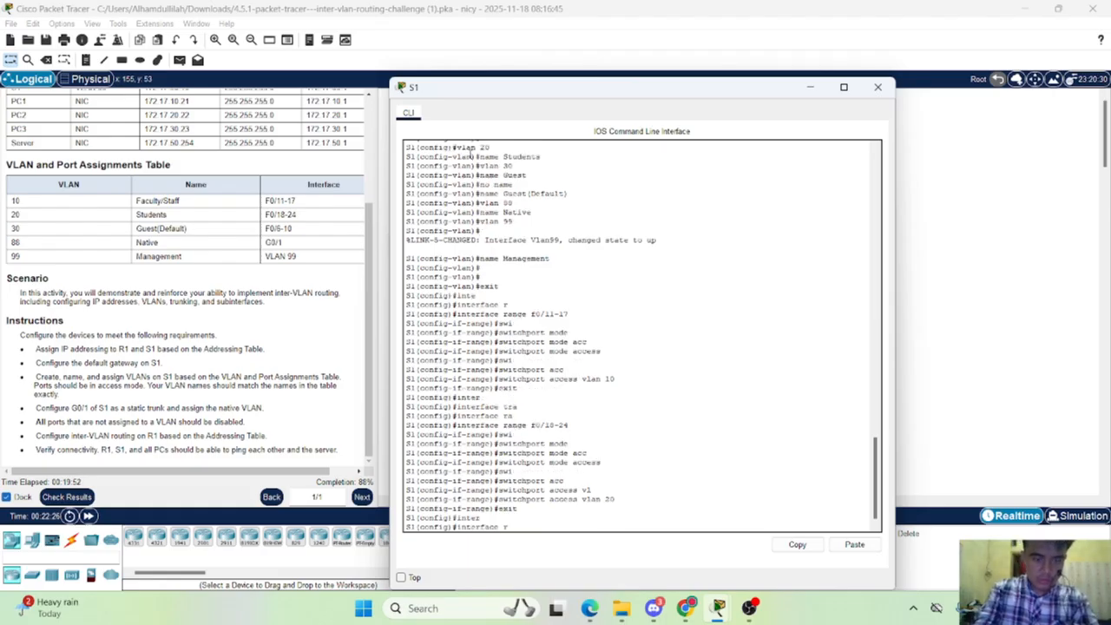
text(a)
key(Tab)
text(f0/)
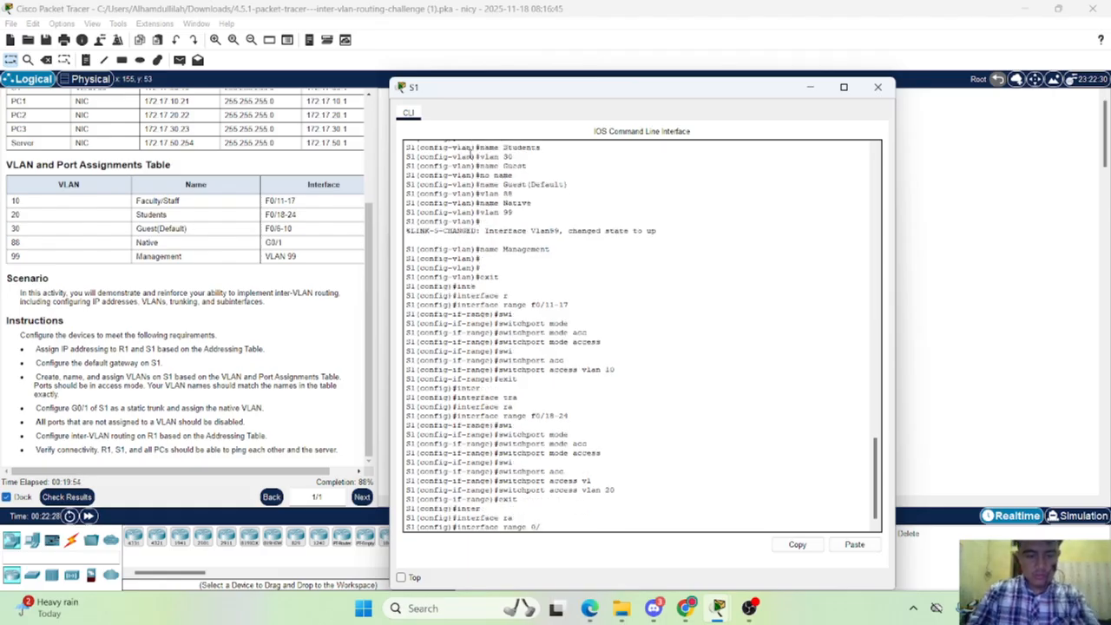
text(6)
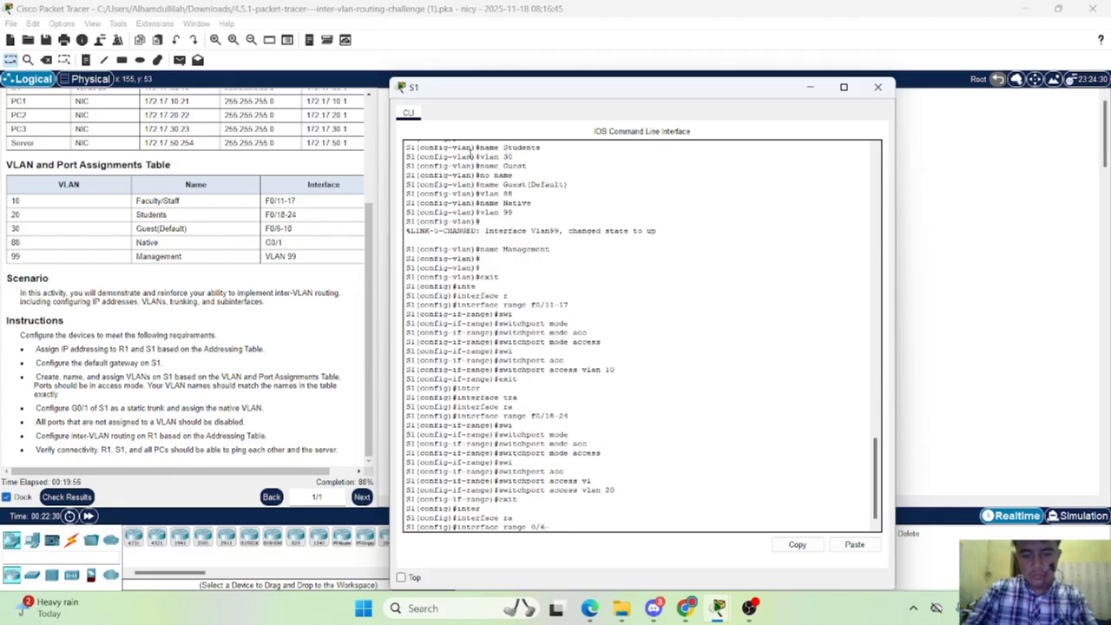
text(-10)
key(Return)
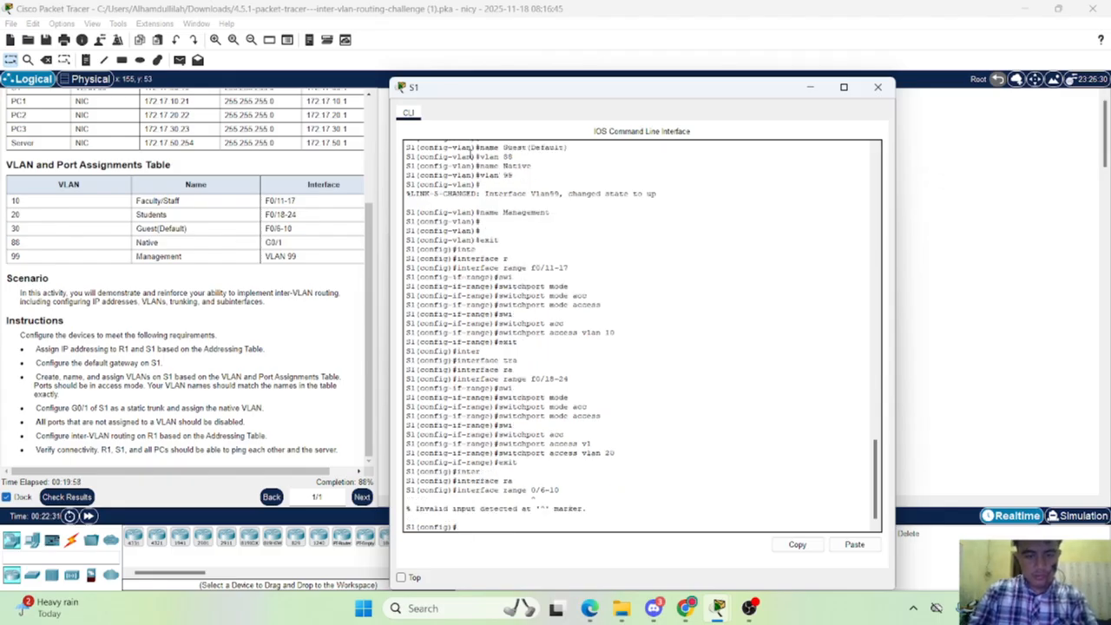
key(Up)
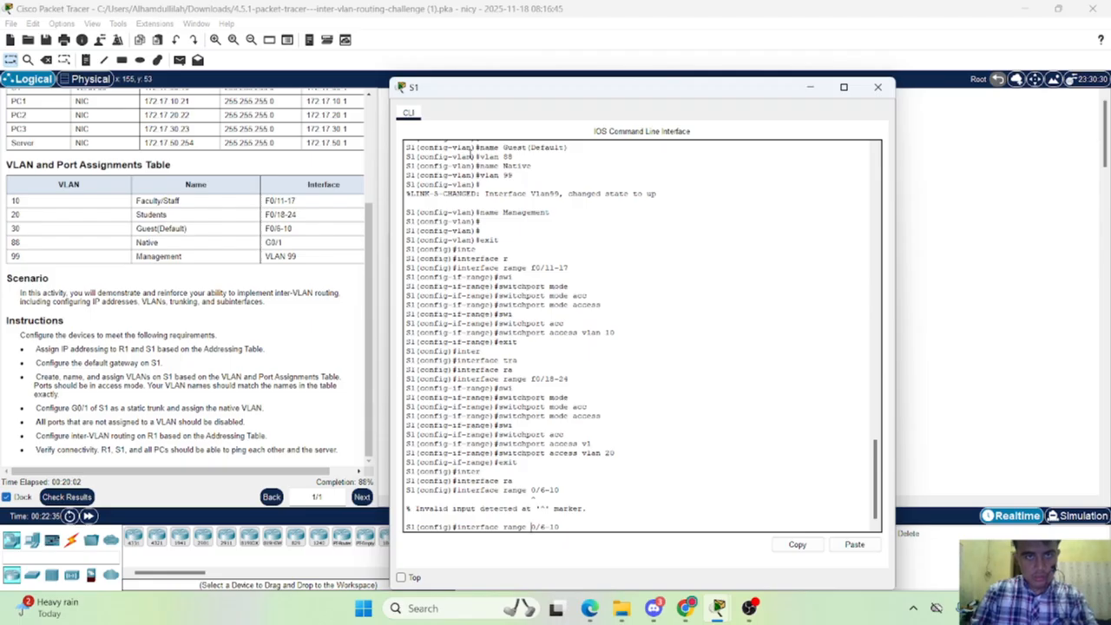
text(f)
key(Return)
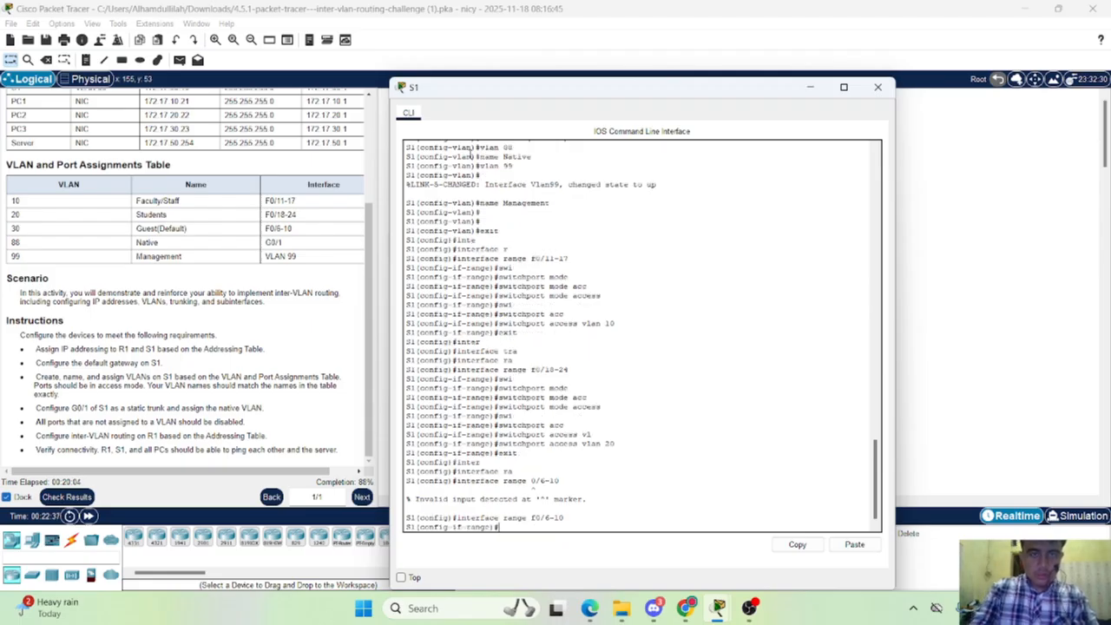
Set switch ports f0/6-10 to access mode
text(swi)
key(Tab)
text(mode)
key(Tab)
text(acc)
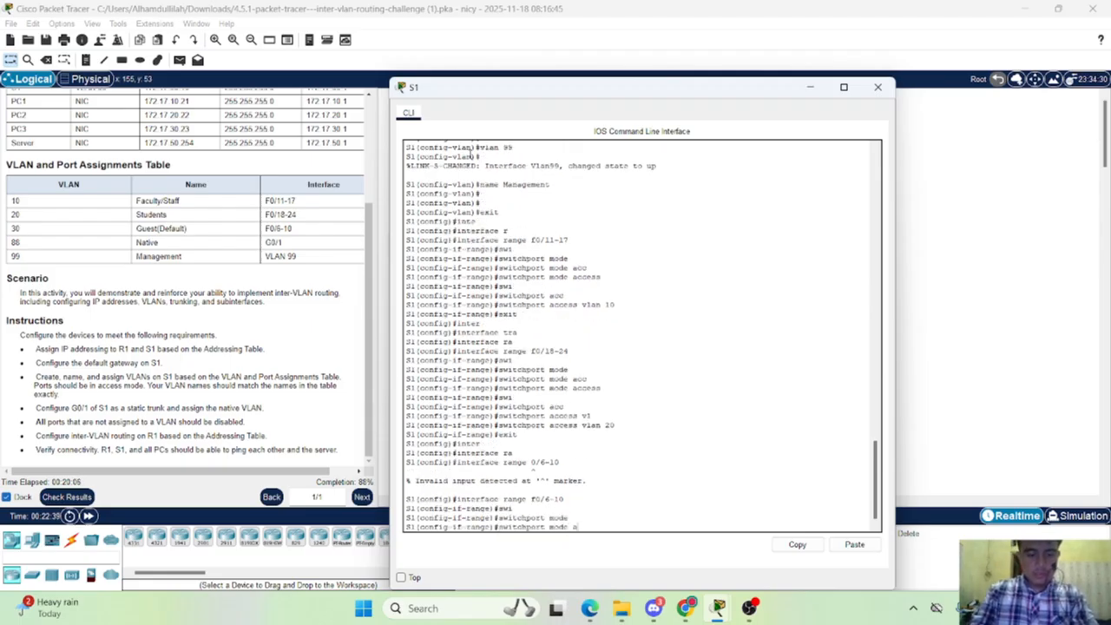
key(Tab)
key(Return)
Assign ports f0/6-10 to access VLAN 30 and return to global configuration
text(swi)
key(Tab)
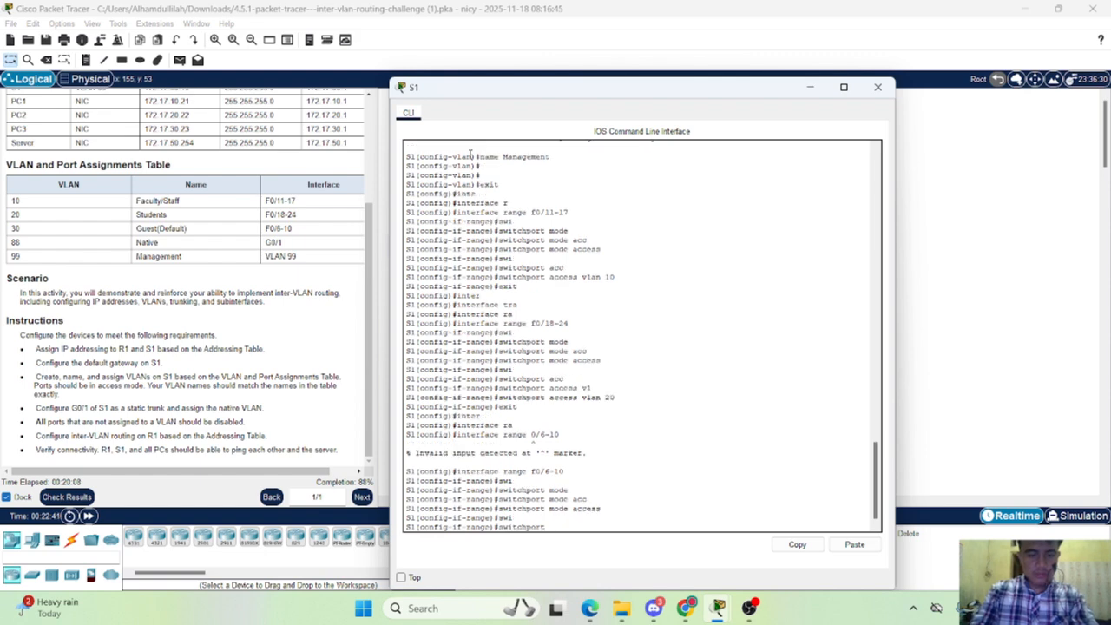
text(acc)
key(Tab)
text(vlan)
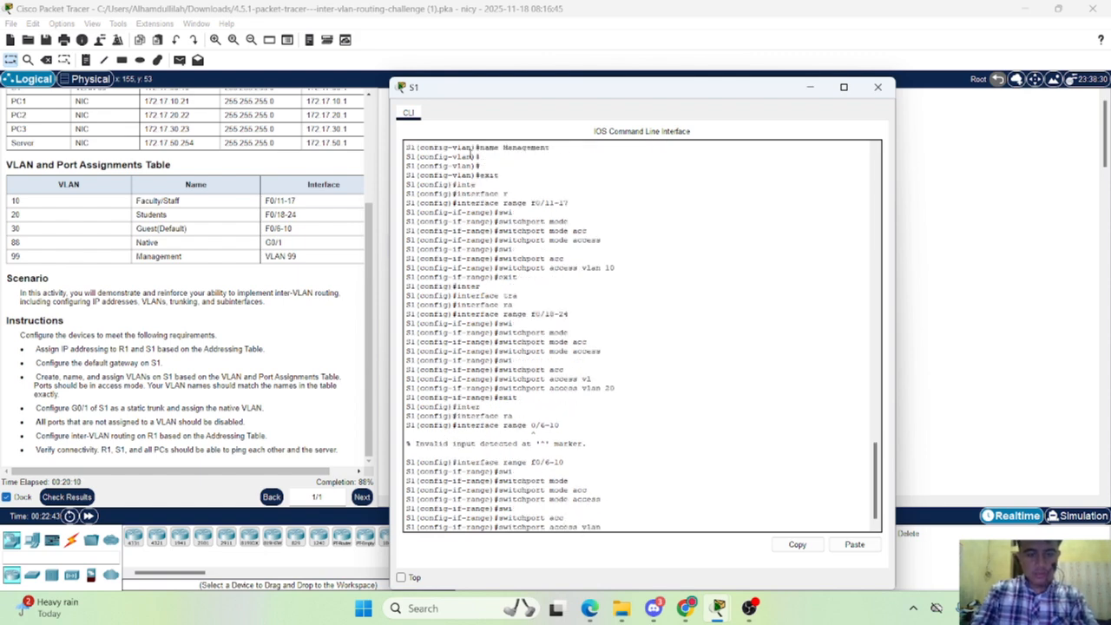
key(Return)
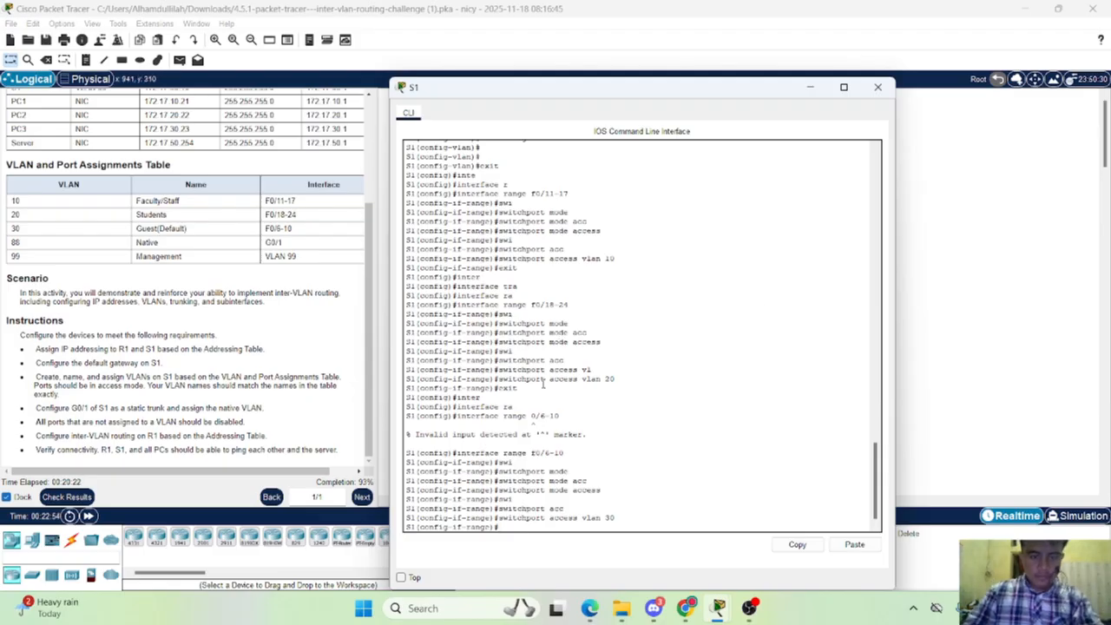
key(Return)
text(swi)
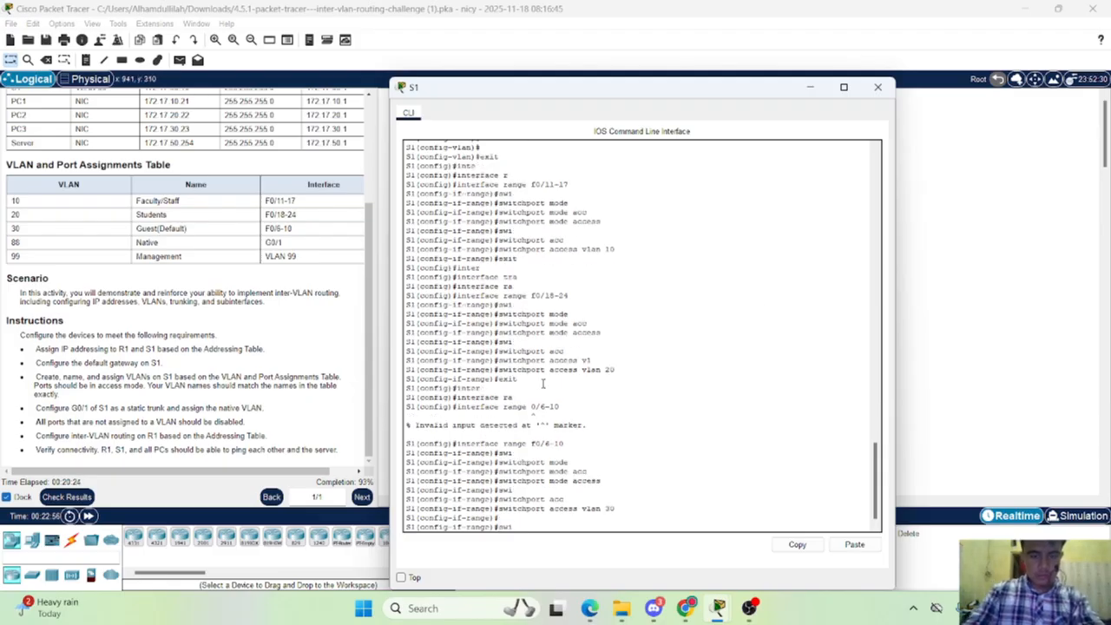
key(BackSpace)
key(BackSpace)
key(BackSpace)
text(exit)
key(Return)
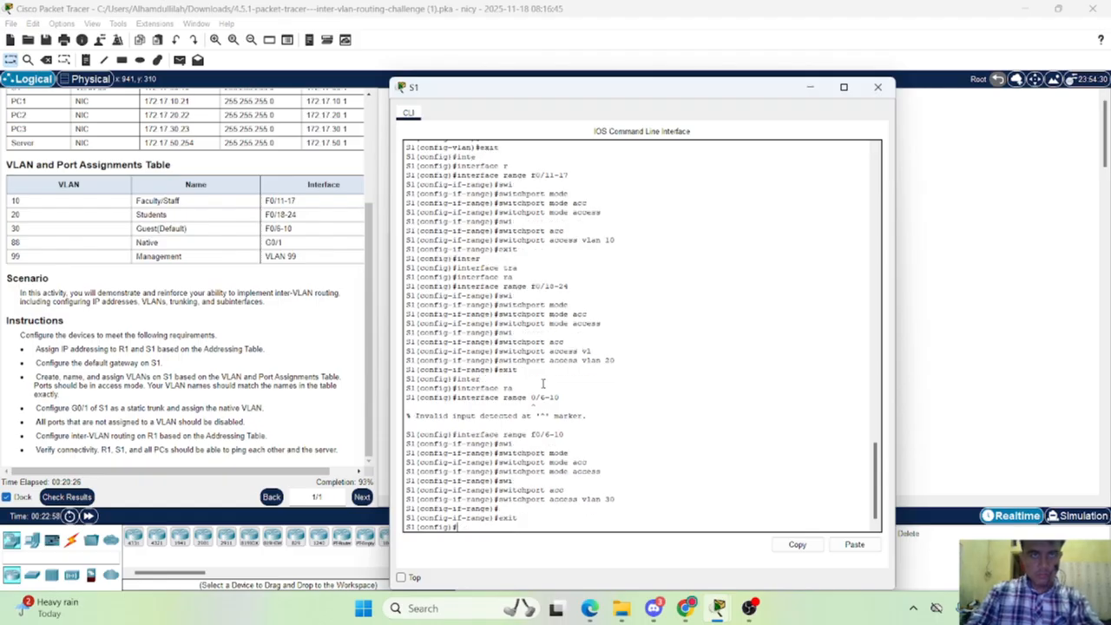
Enter configuration mode for interface g0/1 on S1
text(swi)
key(Return)
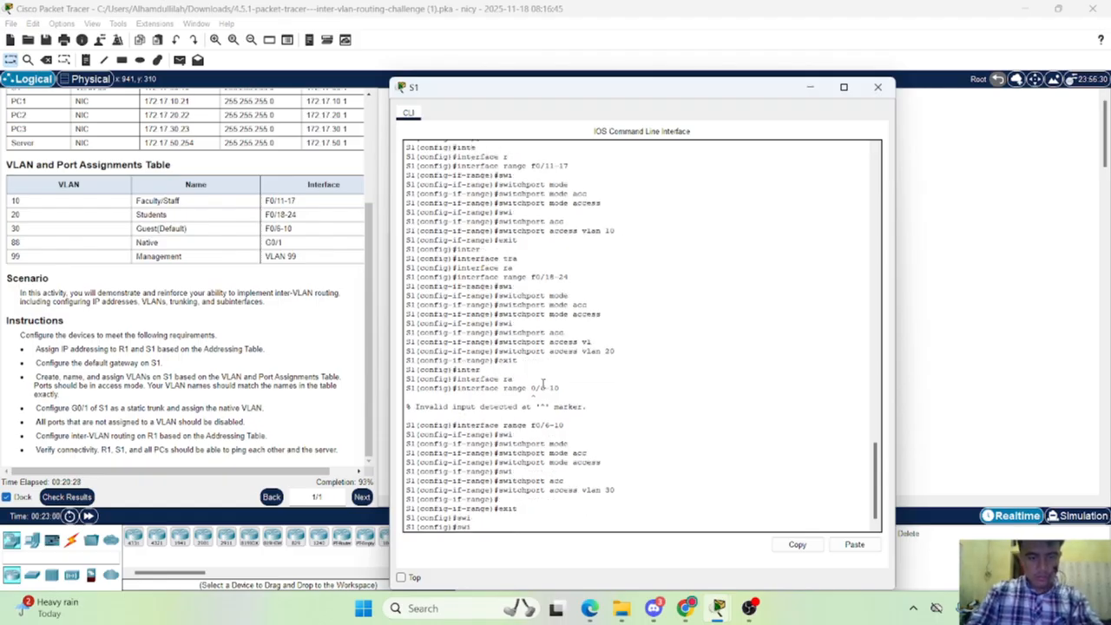
text(s)
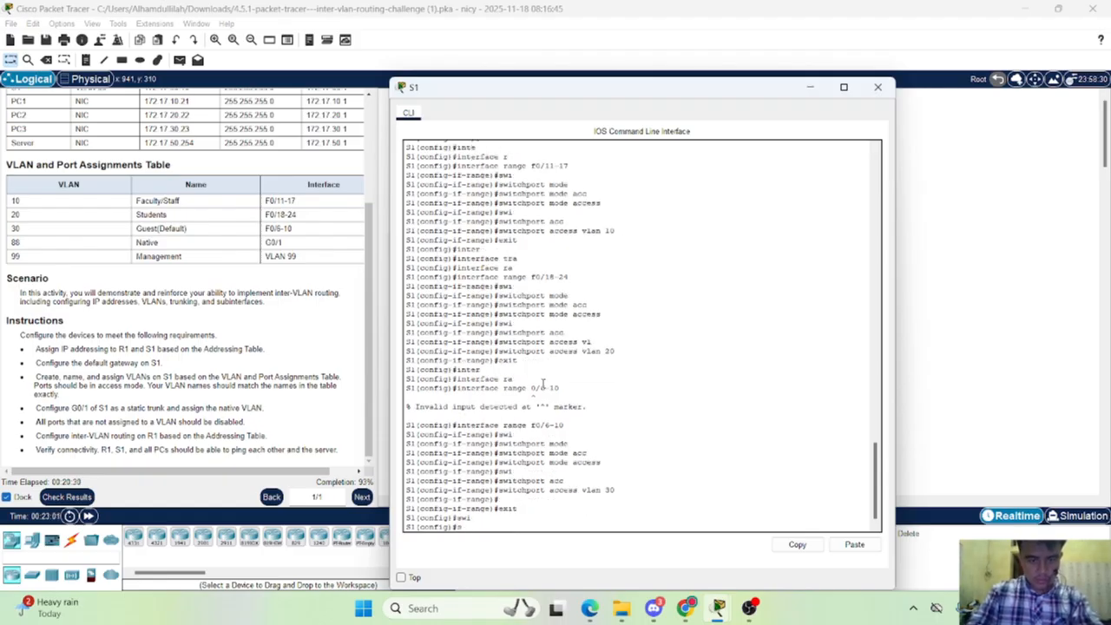
text(intee)
key(Tab)
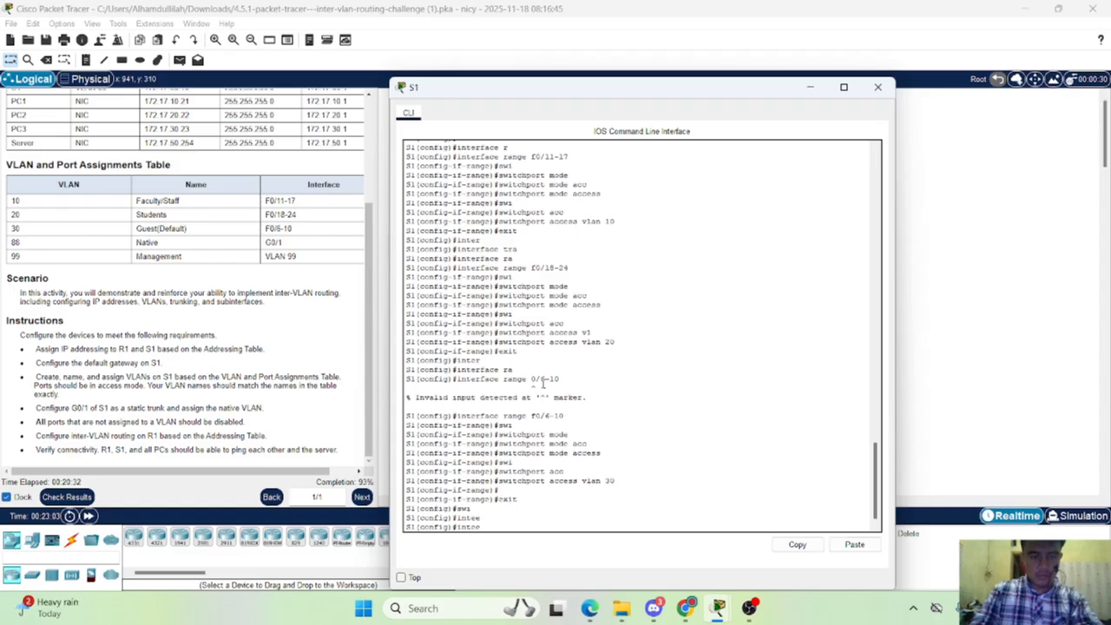
key(BackSpace)
text(r)
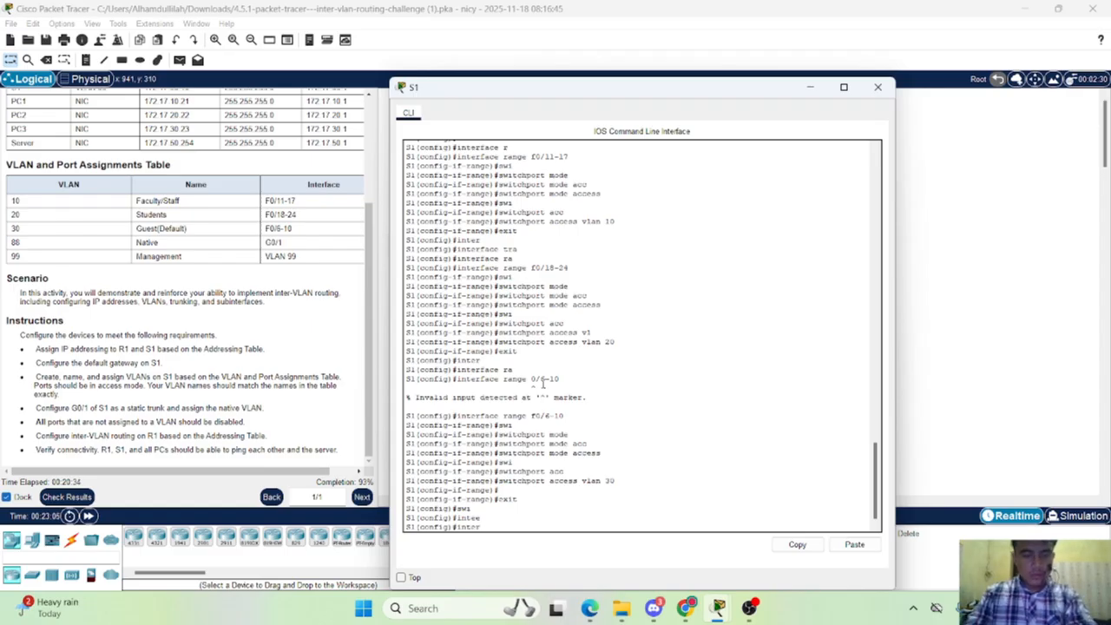
key(Tab)
text(g)
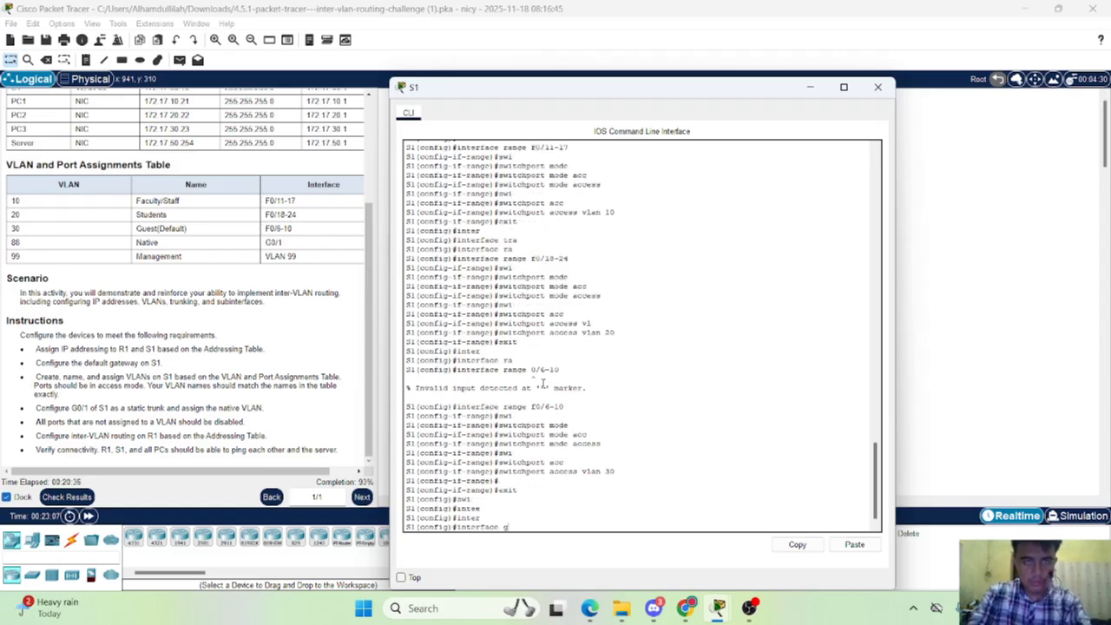
text(0/1)
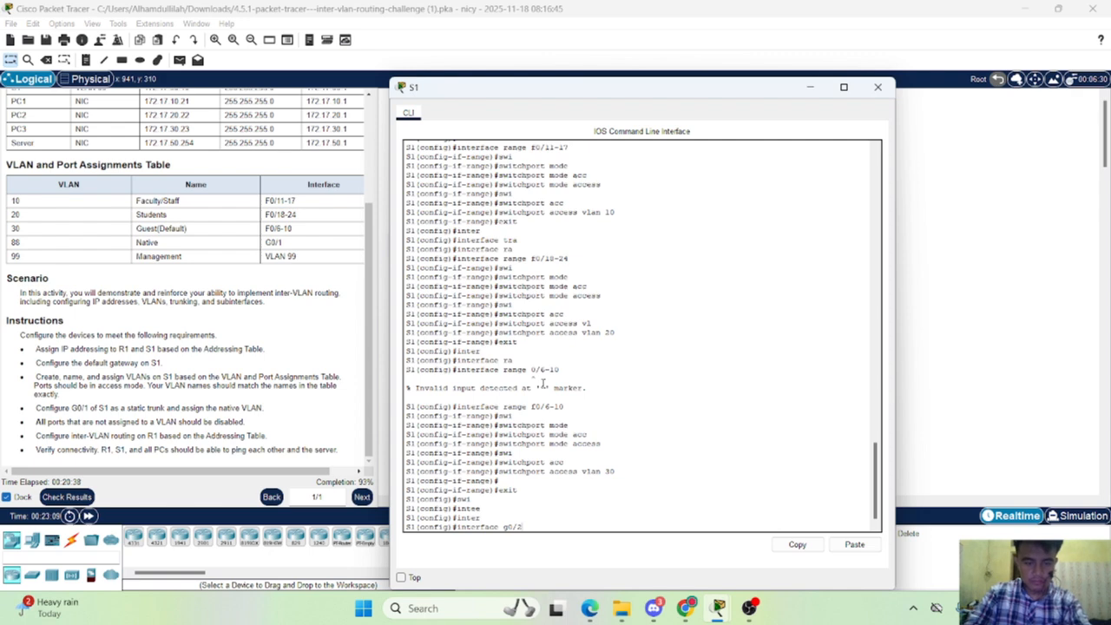
key(Return)
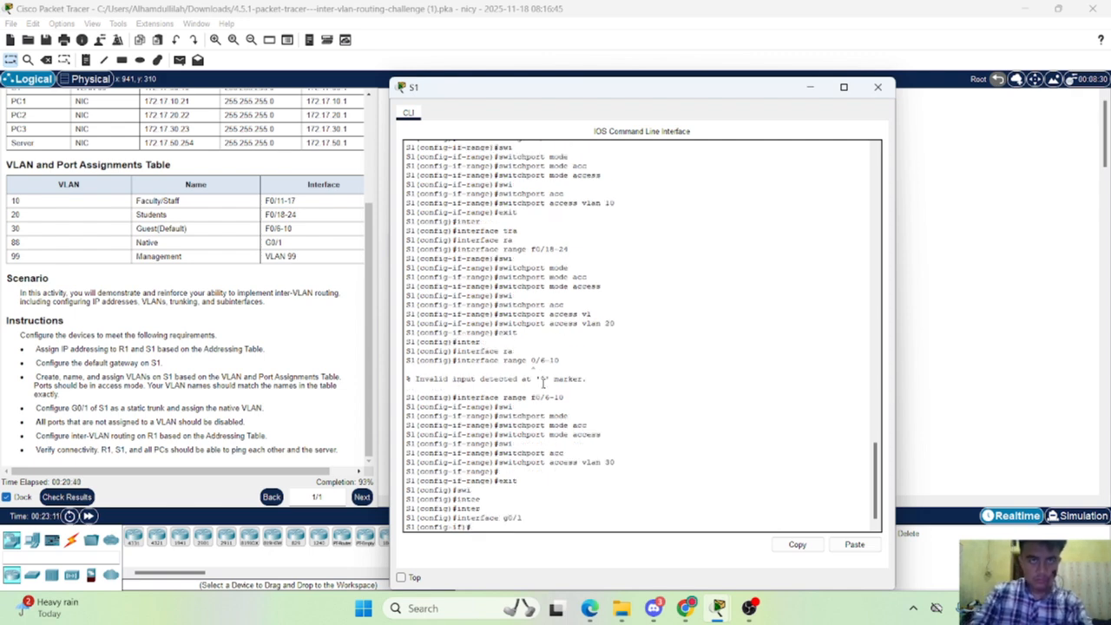
Set switch port g0/1 to trunk mode
text(swi)
key(Tab)
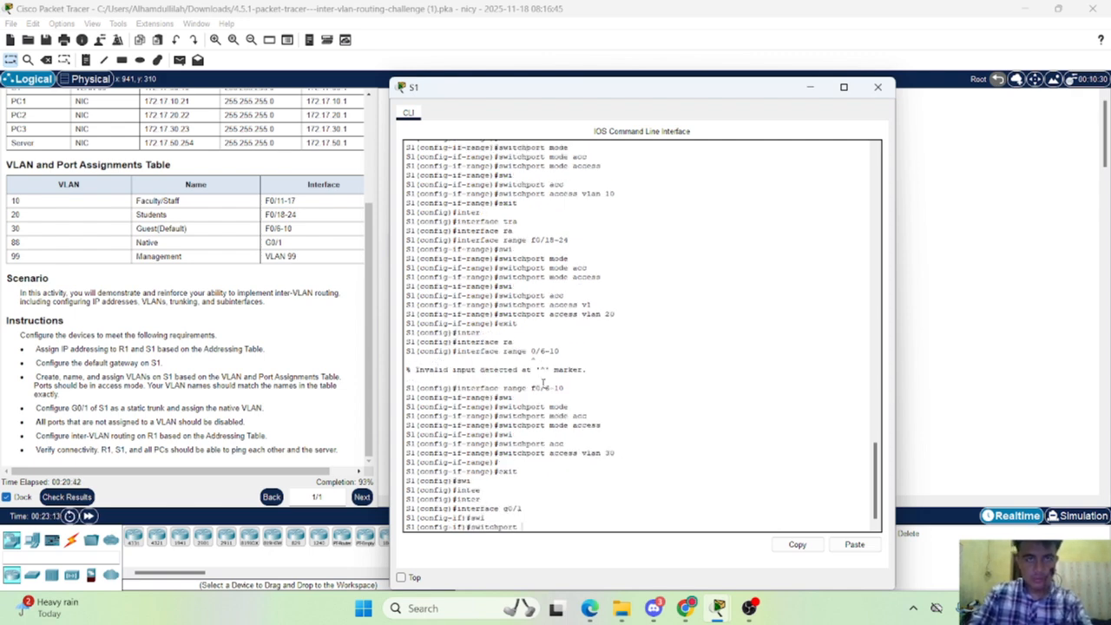
text(mode)
key(Tab)
text(tr)
key(Tab)
key(Return)
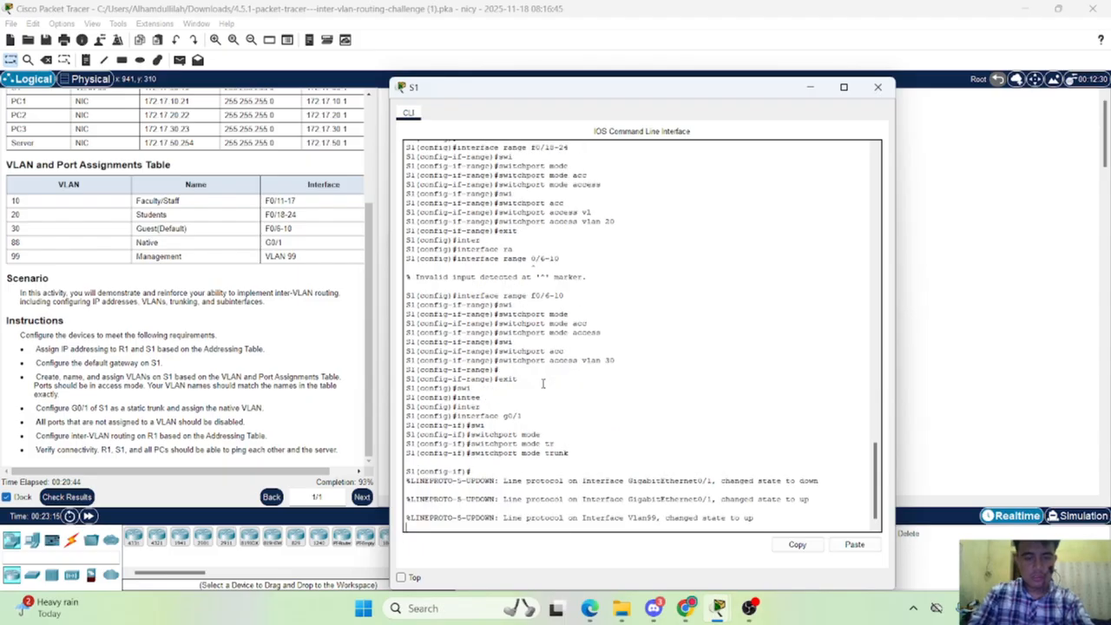
key(Return)
Set the trunk native VLAN on g0/1 to 88 and return to global configuration
text(swi)
key(Tab)
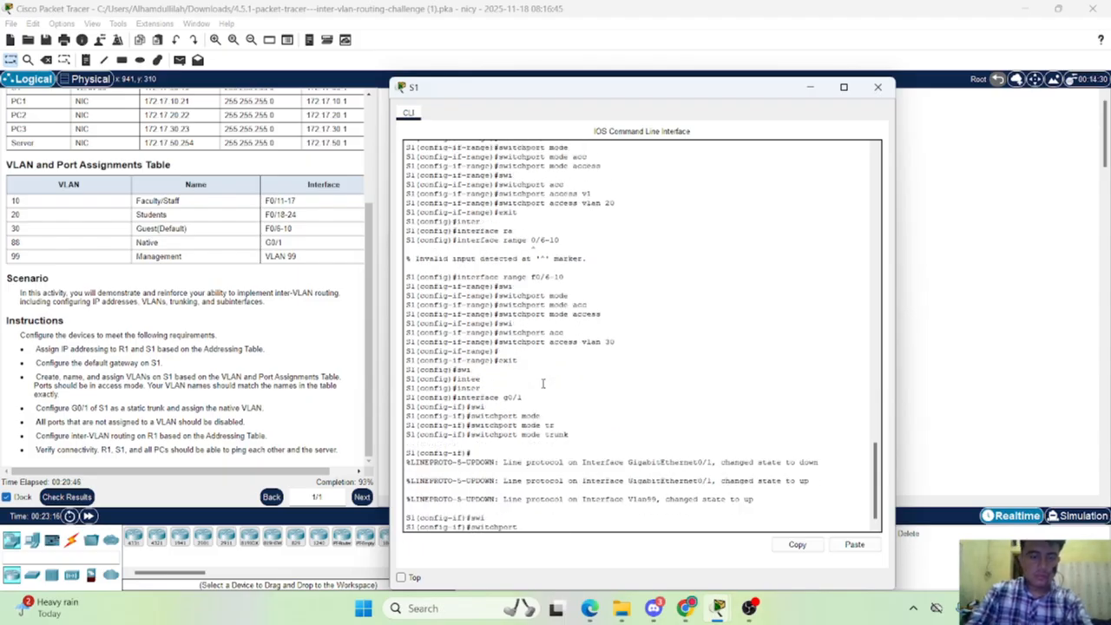
text(tr)
key(Tab)
key(Return)
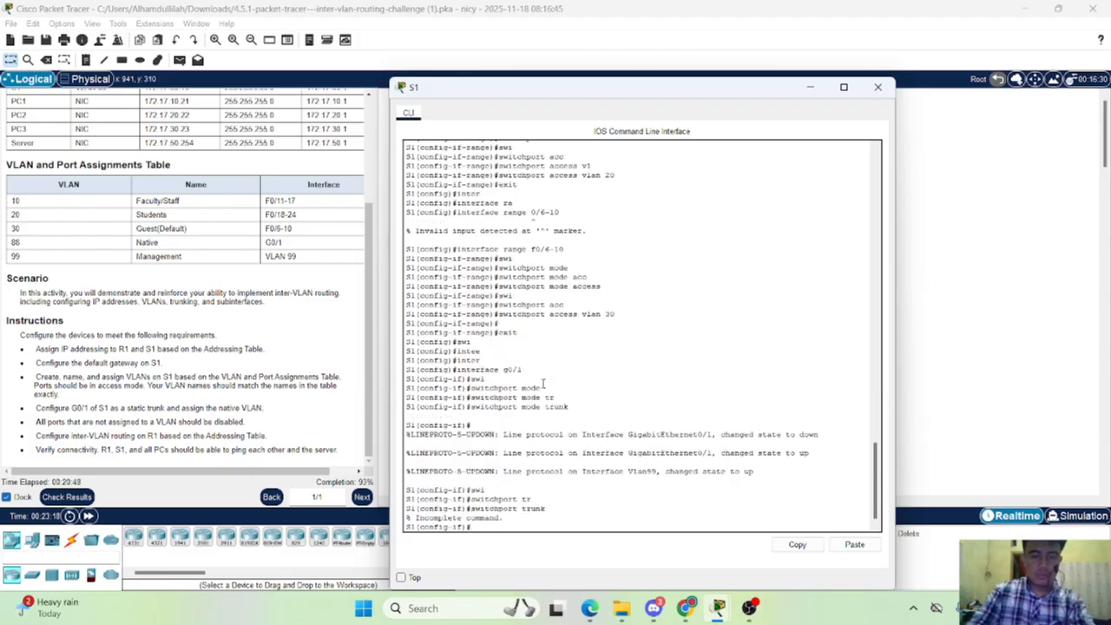
key(Up)
text(na)
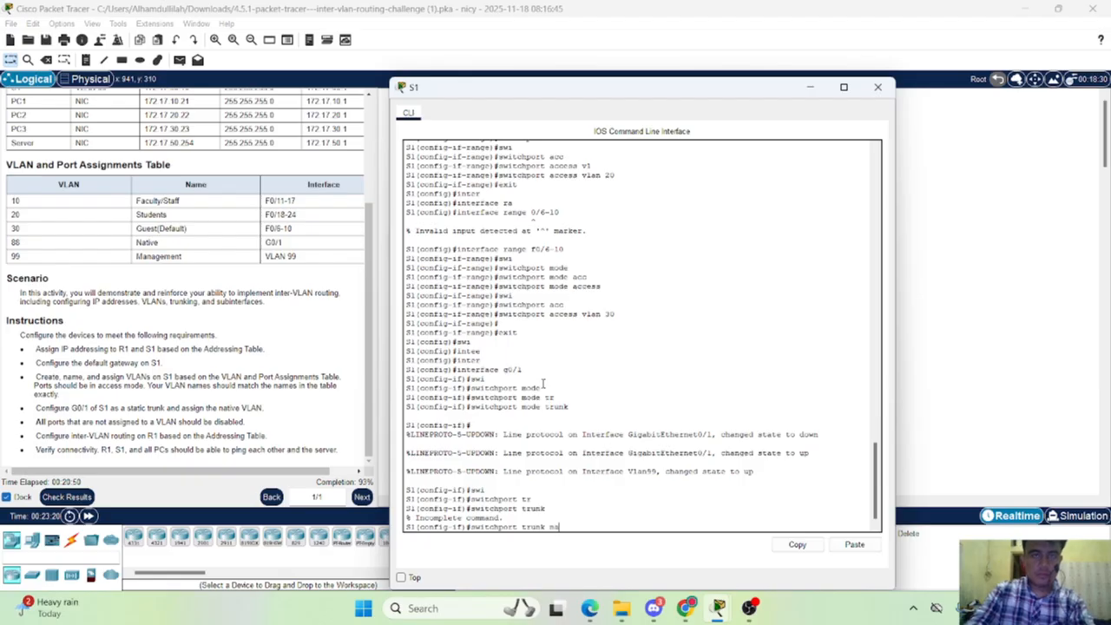
key(Tab)
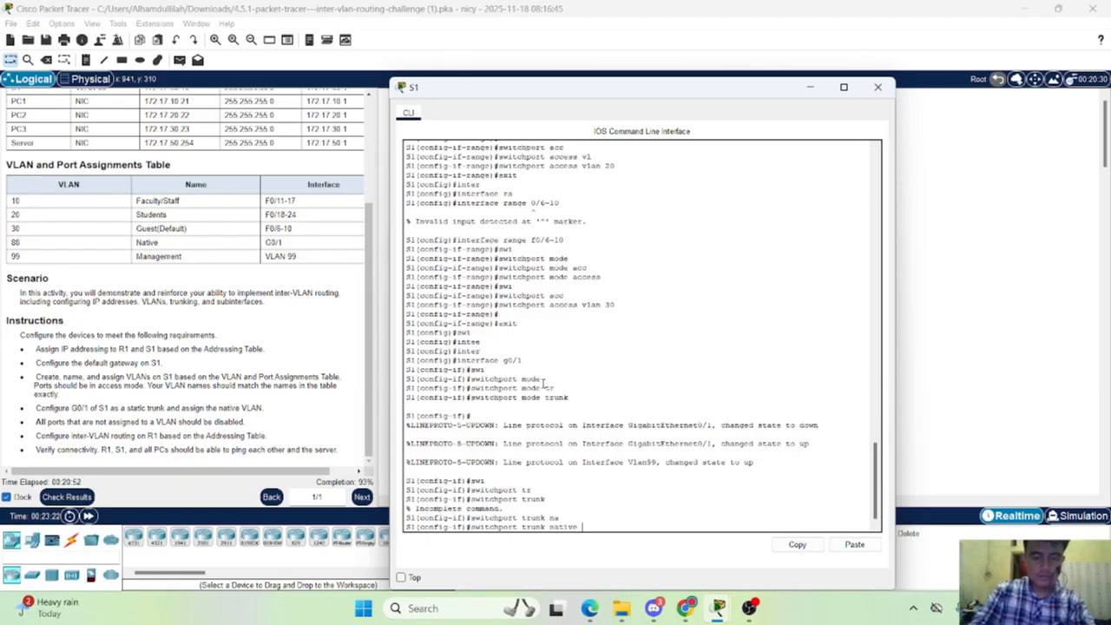
text(vl)
key(Tab)
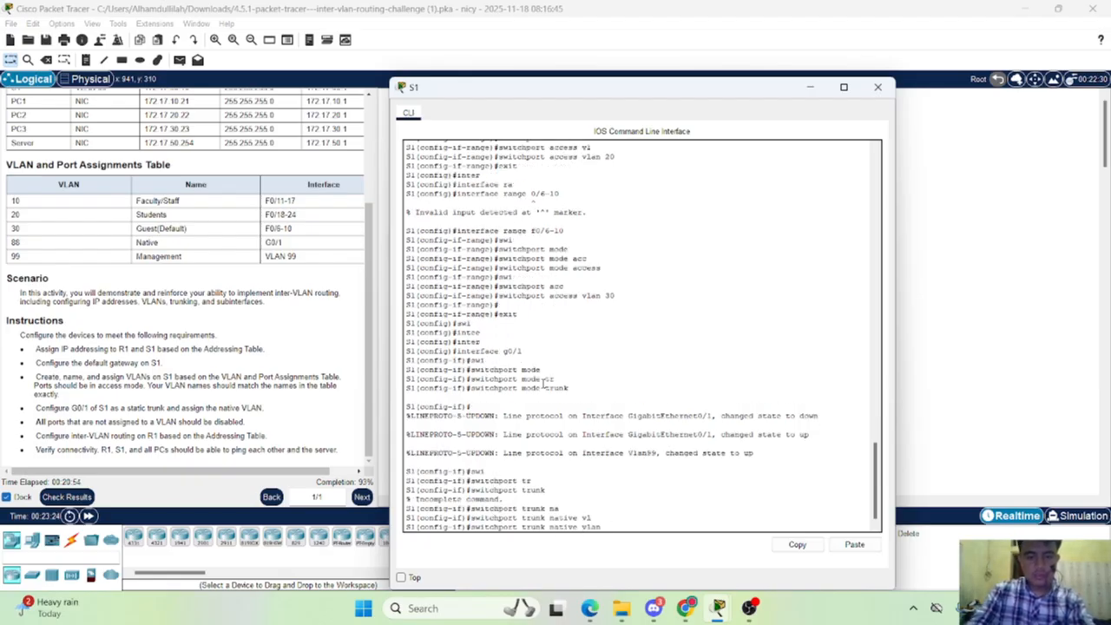
text(88)
key(Return)
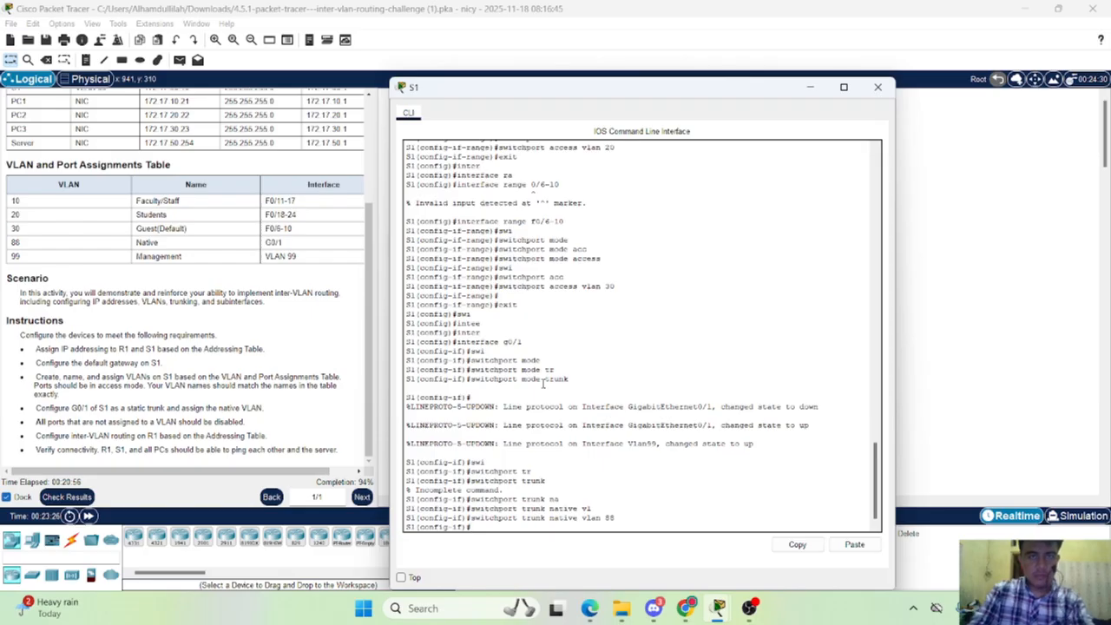
text(exit)
key(Return)
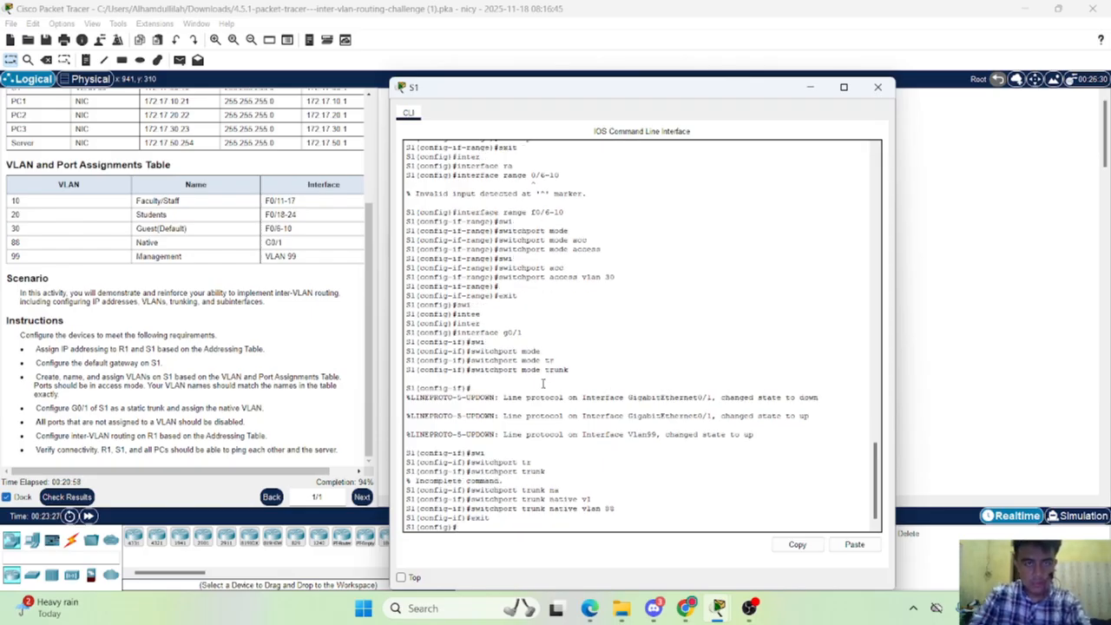
Shut down the unused switch ports f0/1-5 and g0/2 as one interface range
text(inter)
key(Tab)
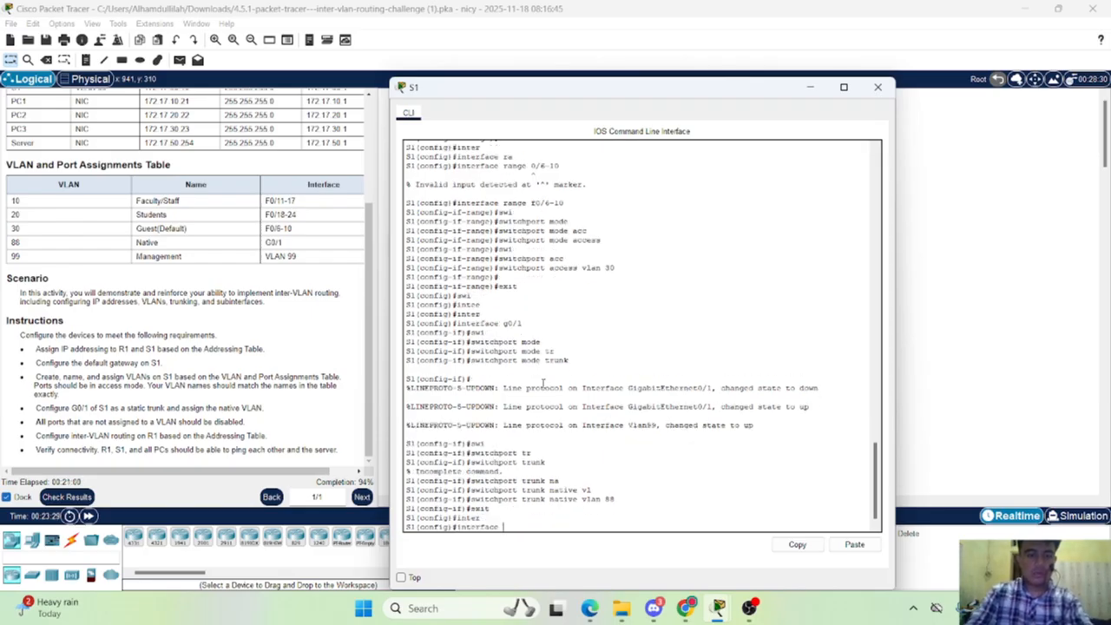
text(ra)
key(Tab)
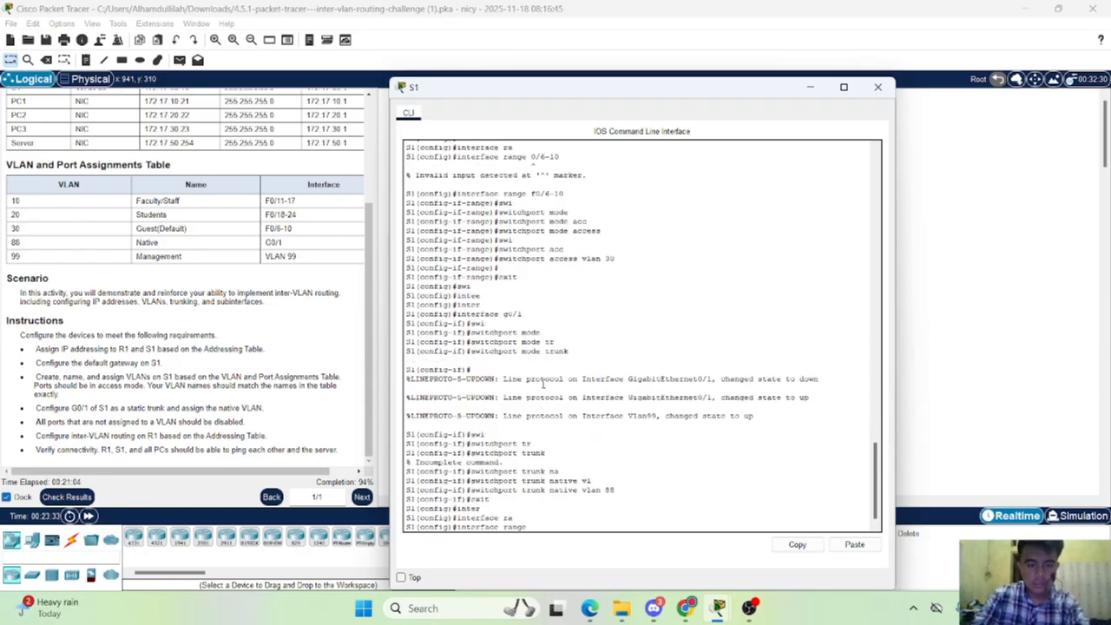
text(f0)
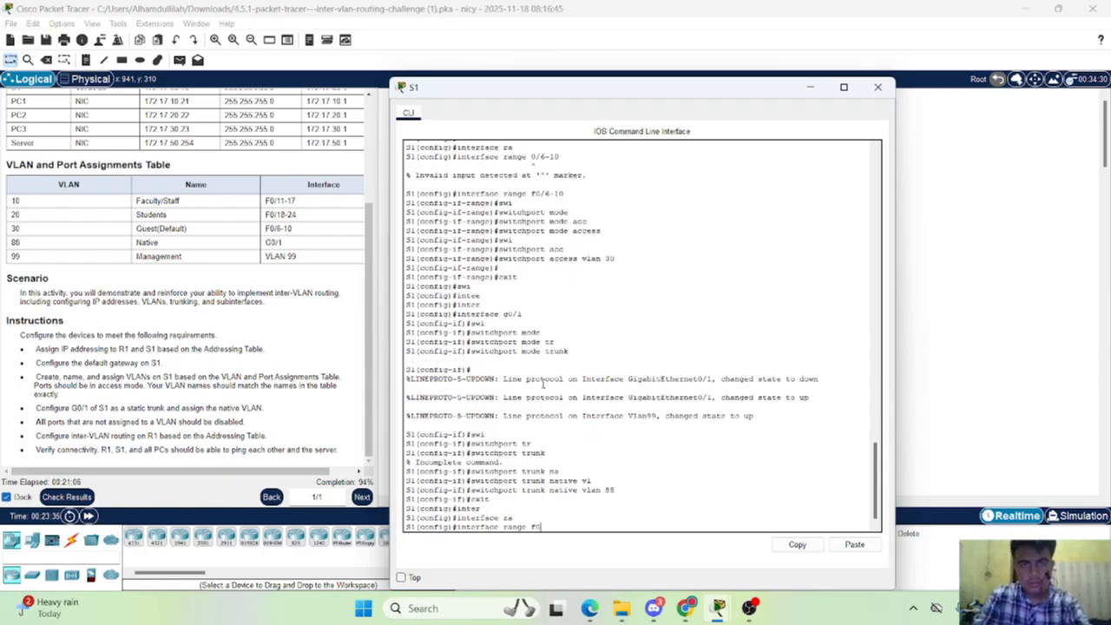
text(/1)
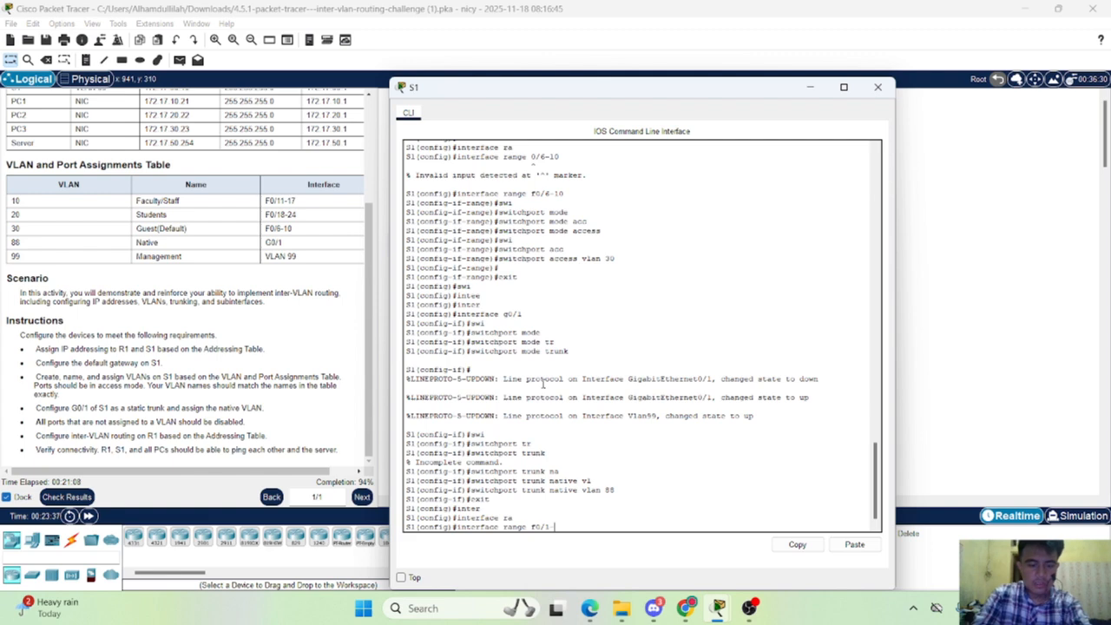
text(-5, )
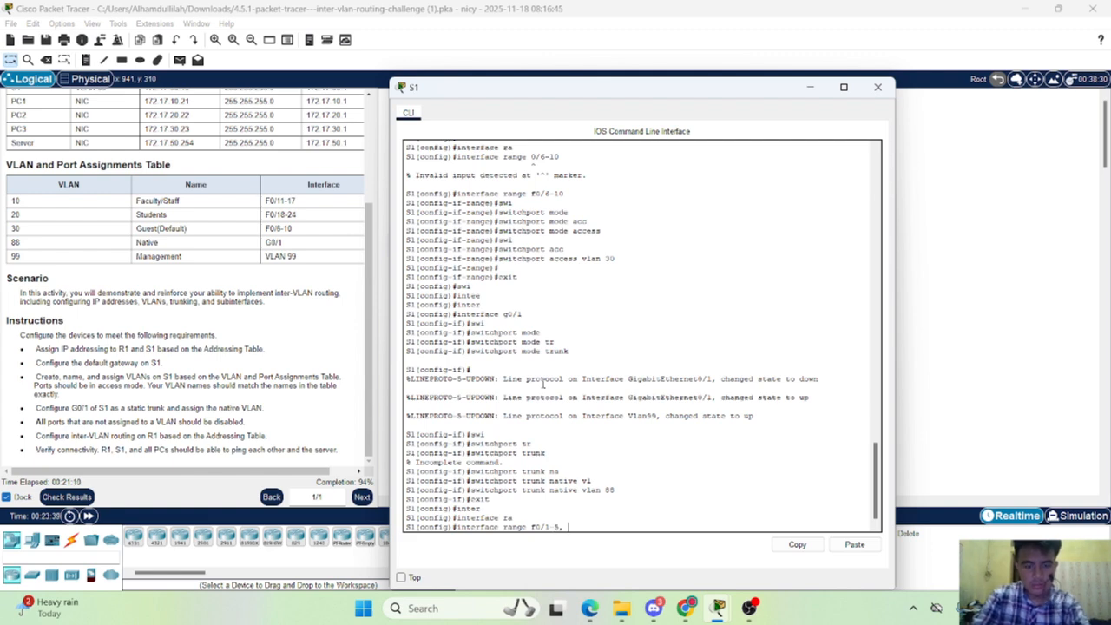
text(g0/2)
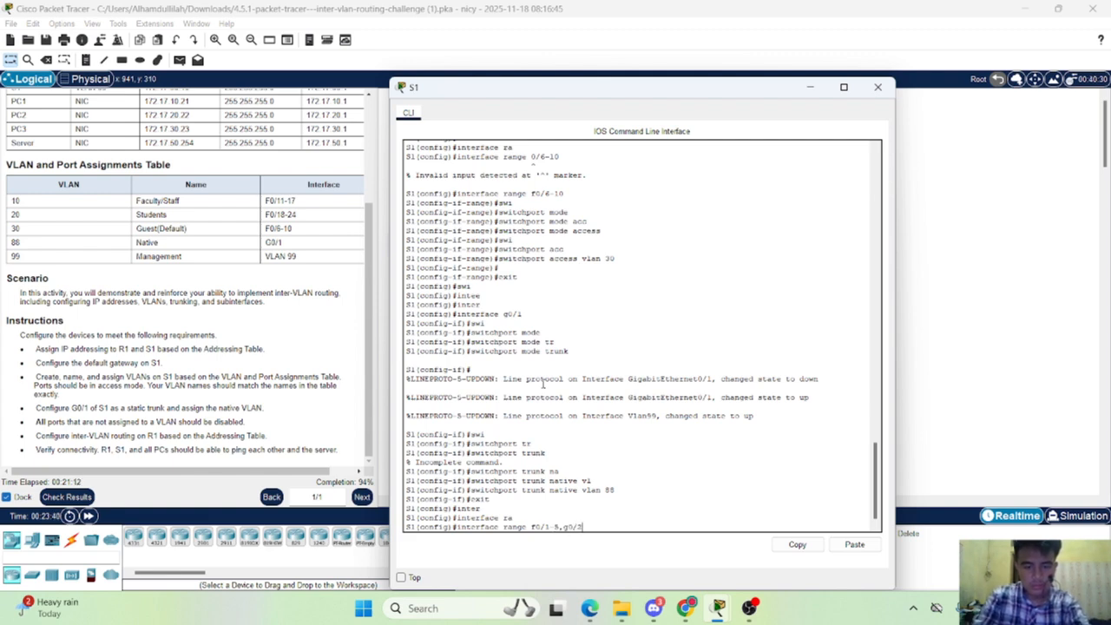
key(Return)
text(shu)
key(Tab)
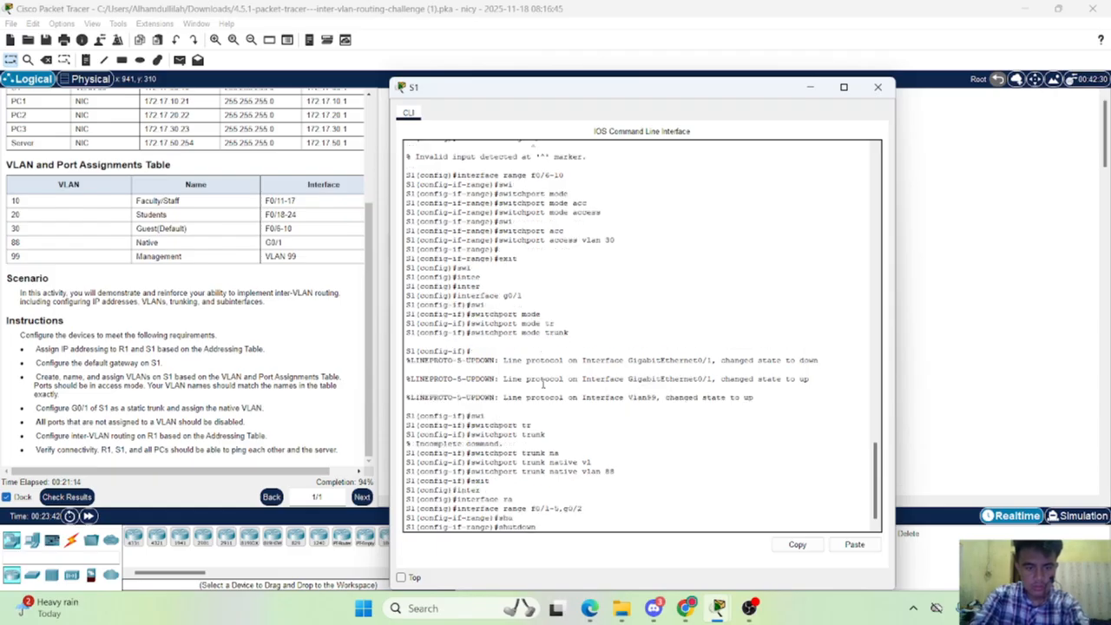
key(Return)
key(Return)
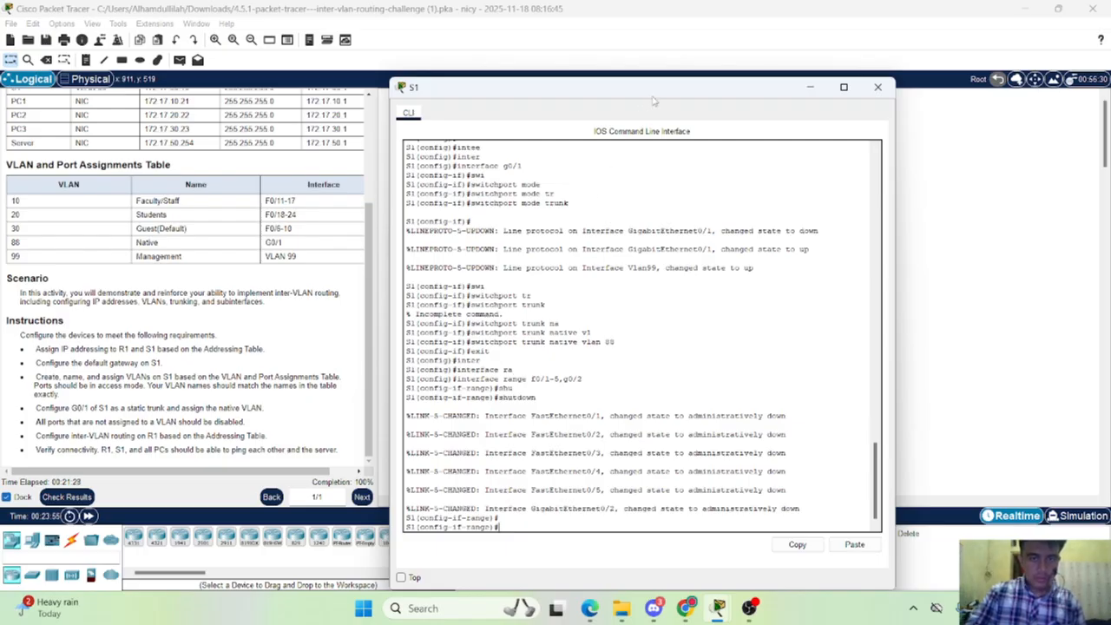
Uncover the topology and check the IP configuration of PC1
drag(662, 98, 863, 157)
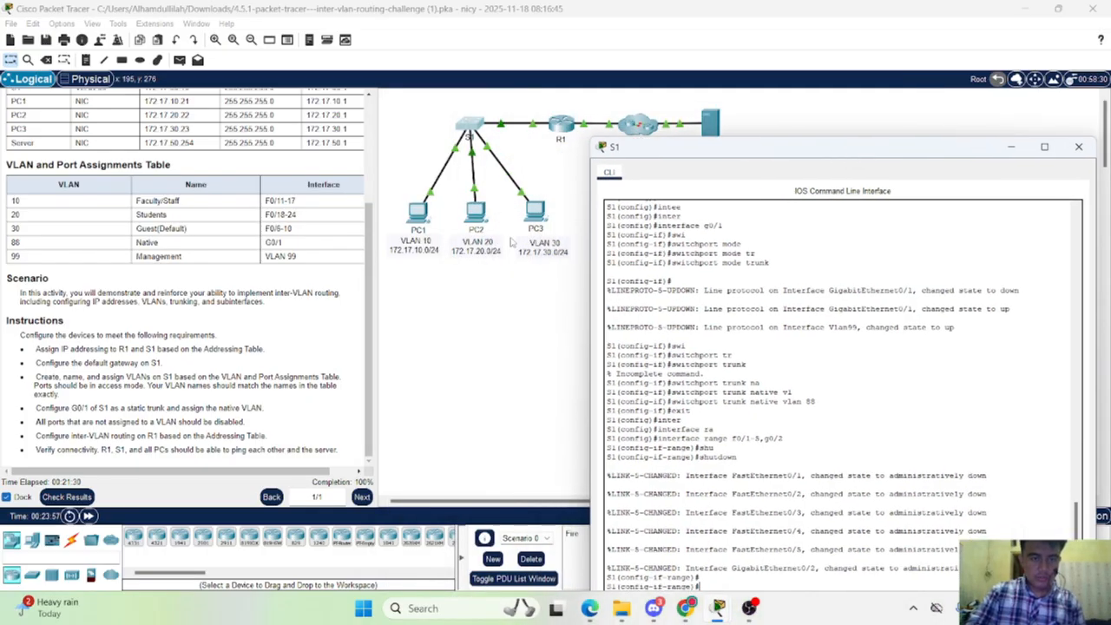
click(421, 211)
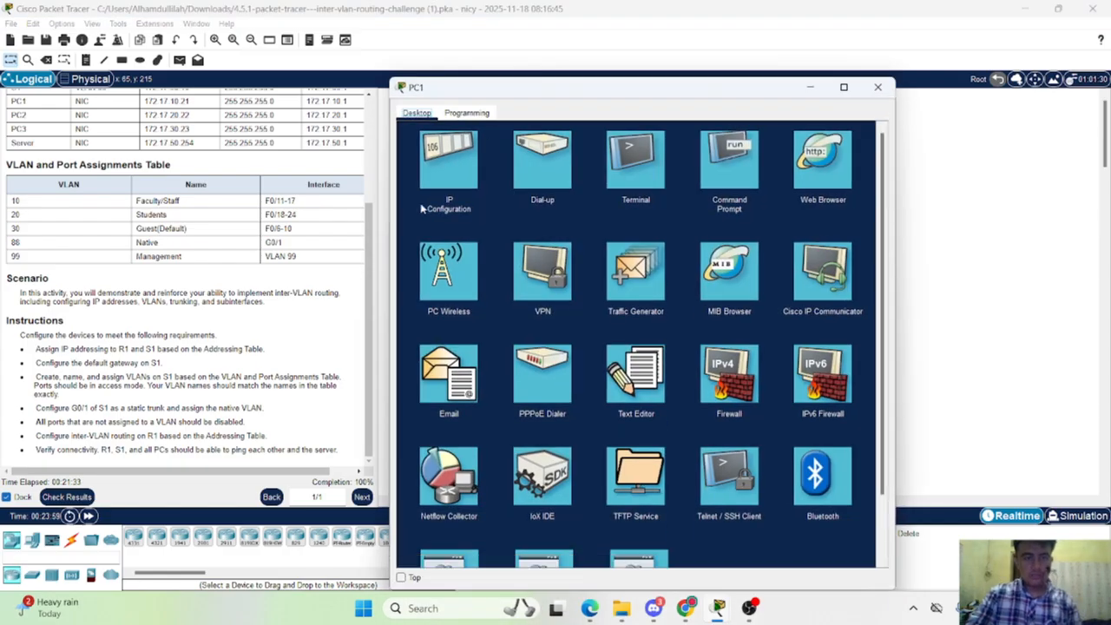
click(460, 146)
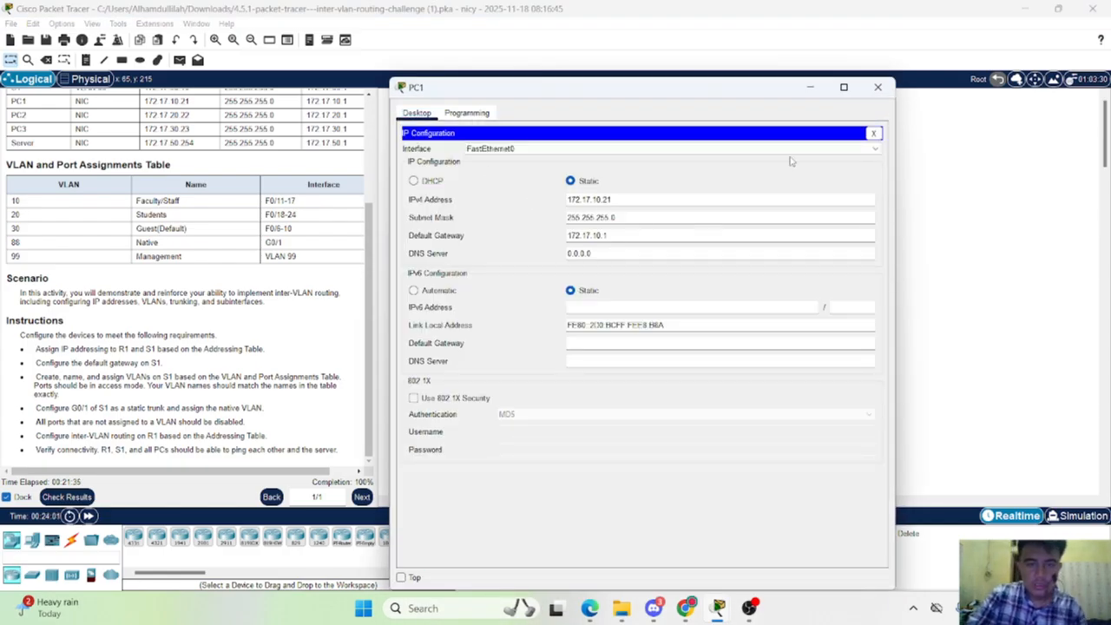
click(874, 132)
Test connectivity from PC1's command prompt to PC2 by pinging 172.17.20.22
click(740, 185)
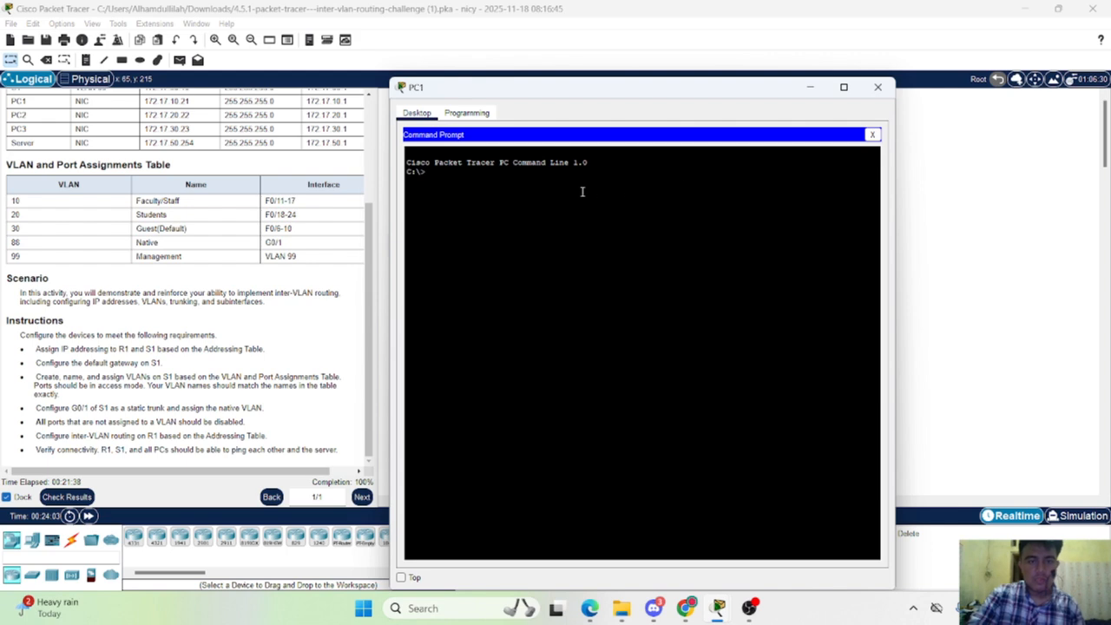
text(ping 1)
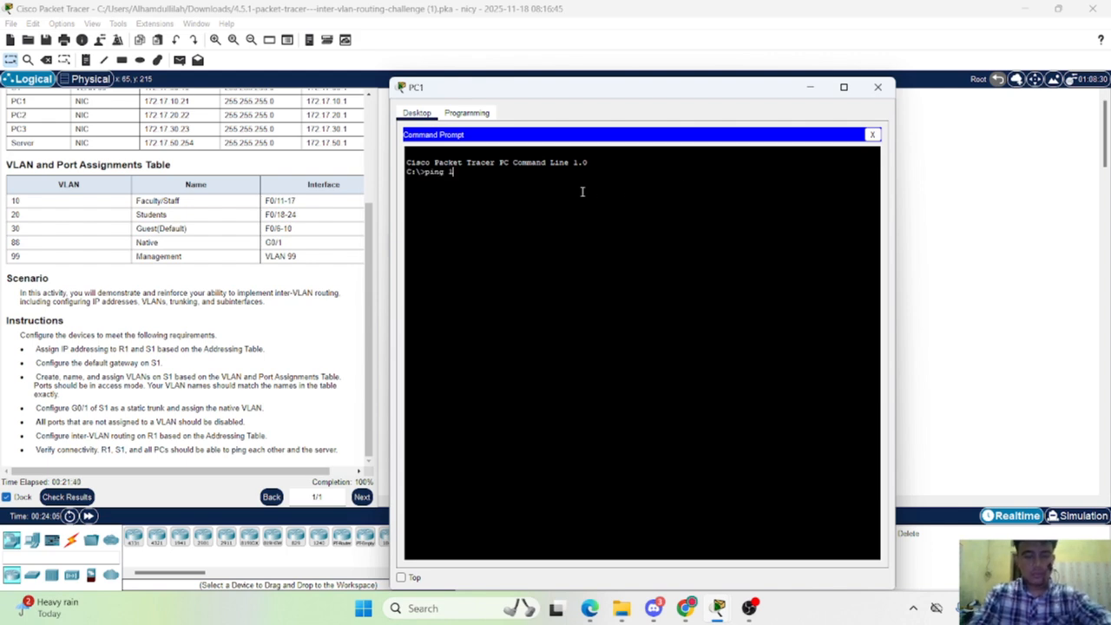
text(72)
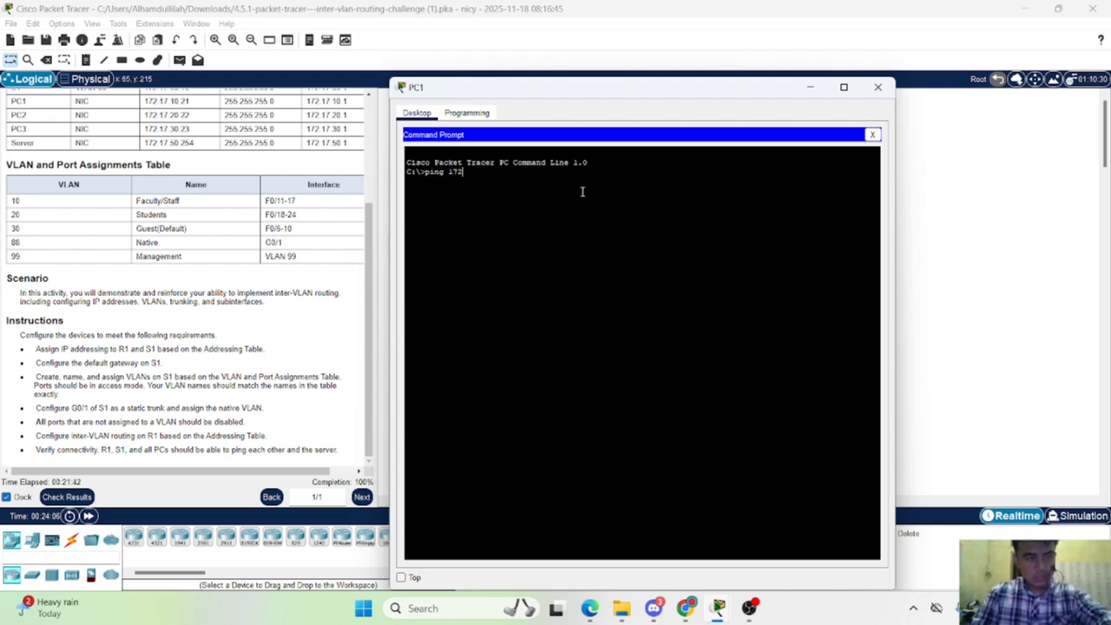
text(.17.20)
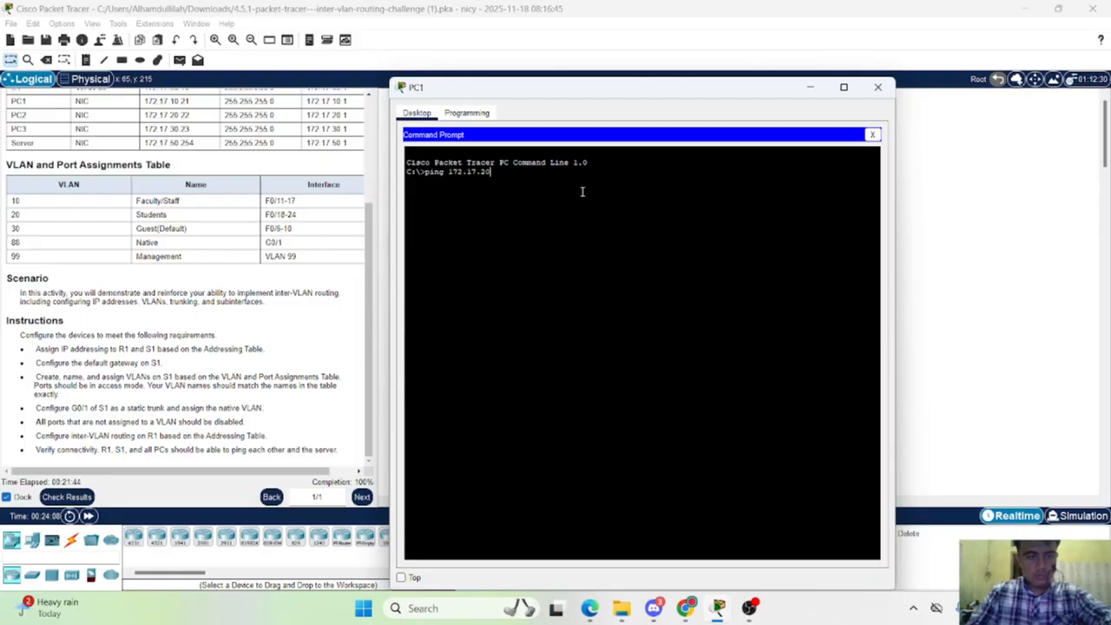
text(.22)
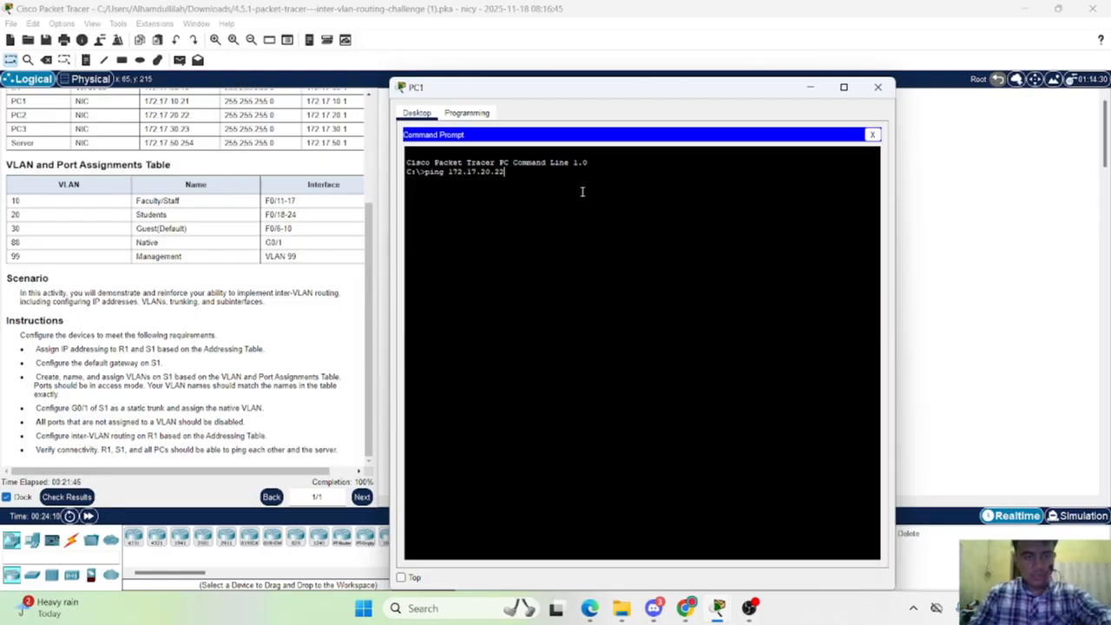
key(Return)
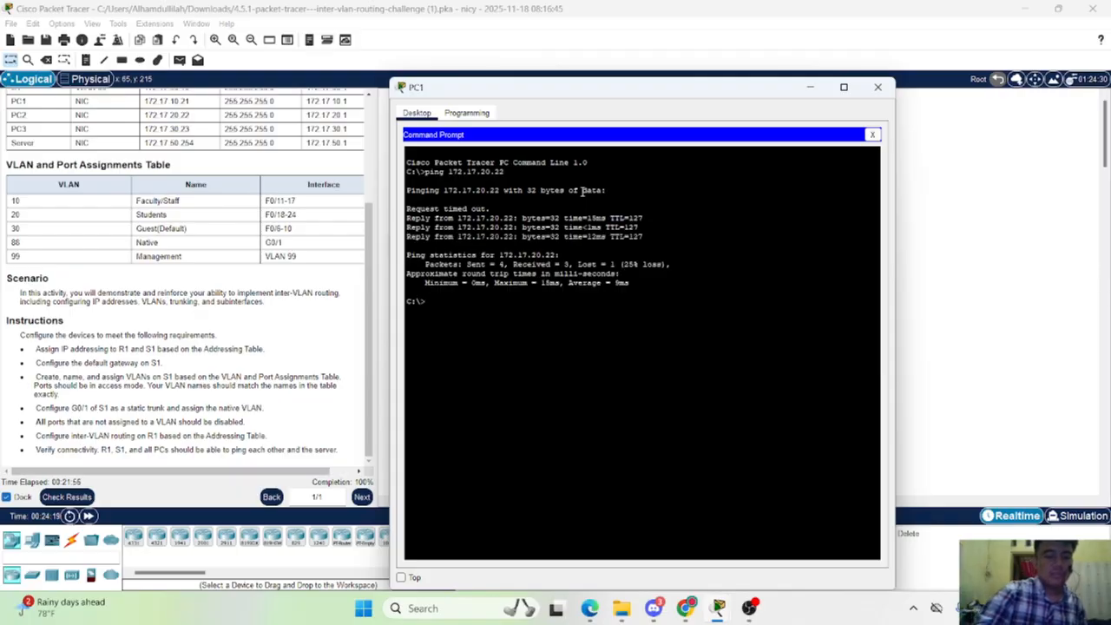
key(Return)
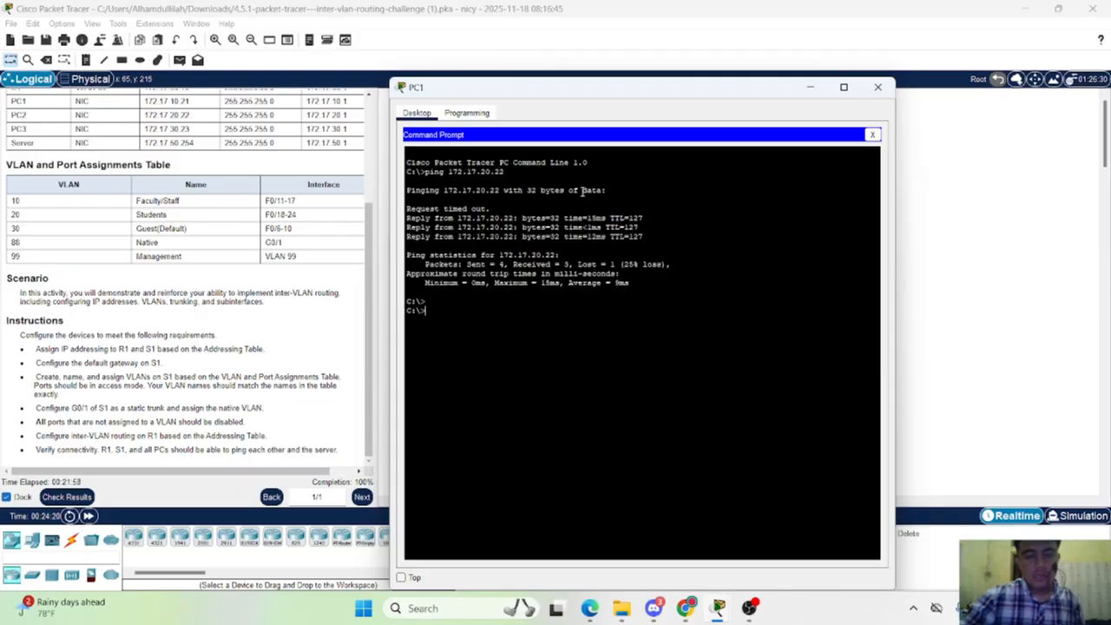
Reuse the previous ping command on PC1 with the address changed to 172.17.30.23 to test connectivity to PC3
key(Up)
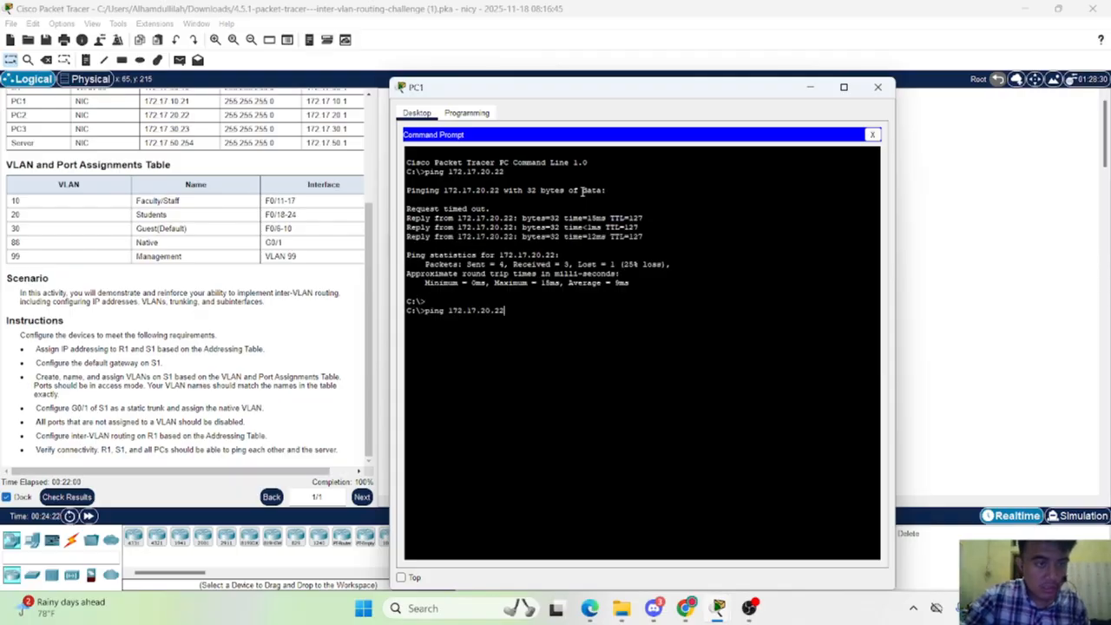
key(Down)
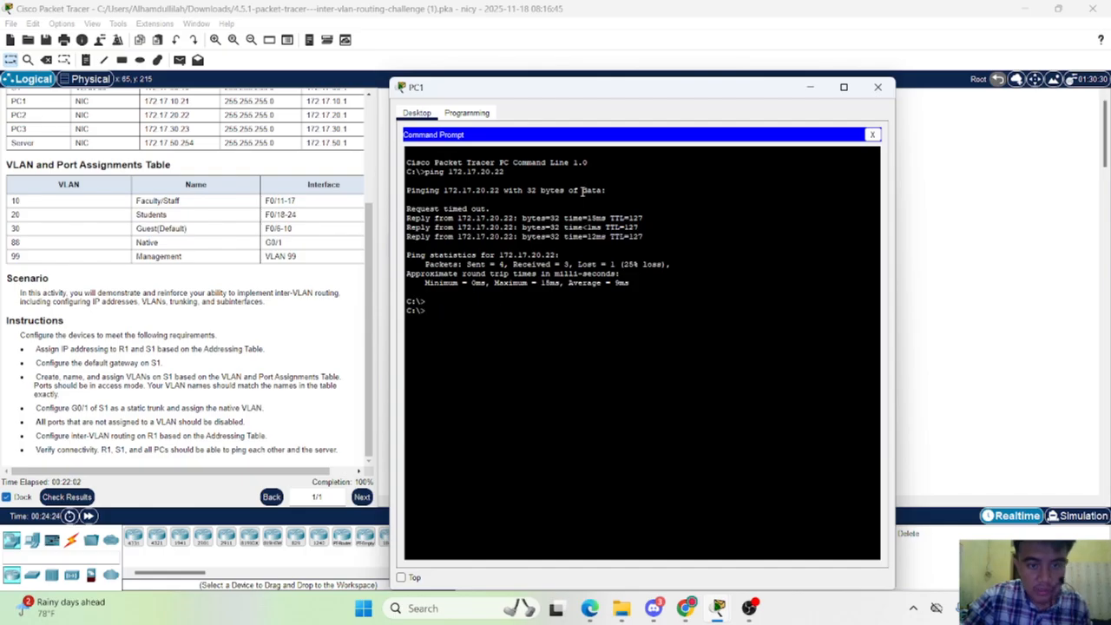
key(Up)
key(Left)
key(Left)
key(Left)
key(Left)
key(BackSpace)
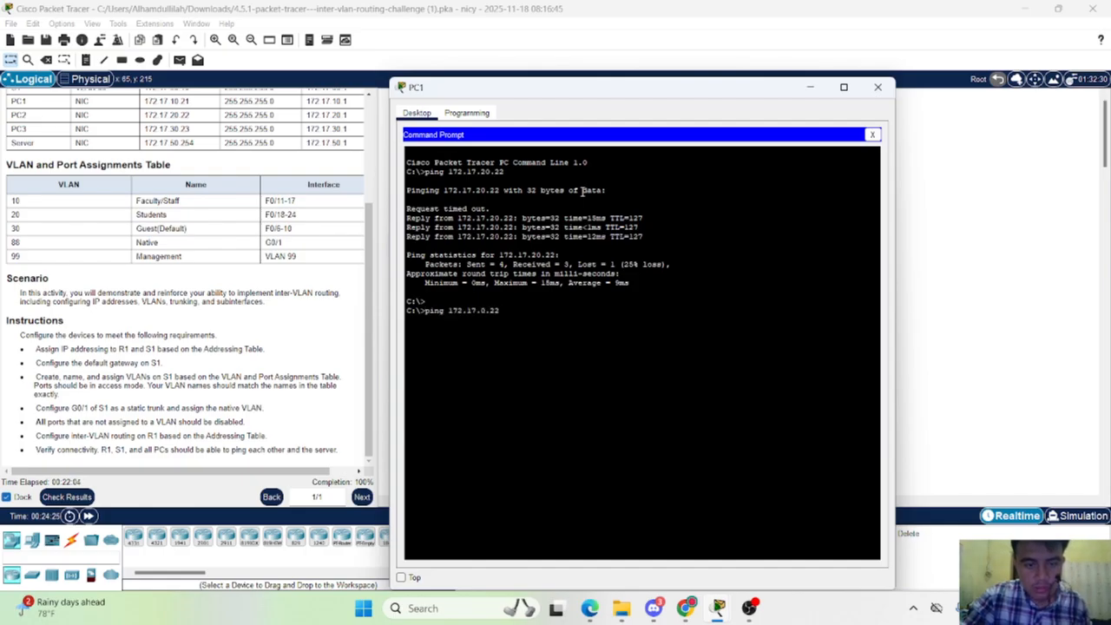
text(3)
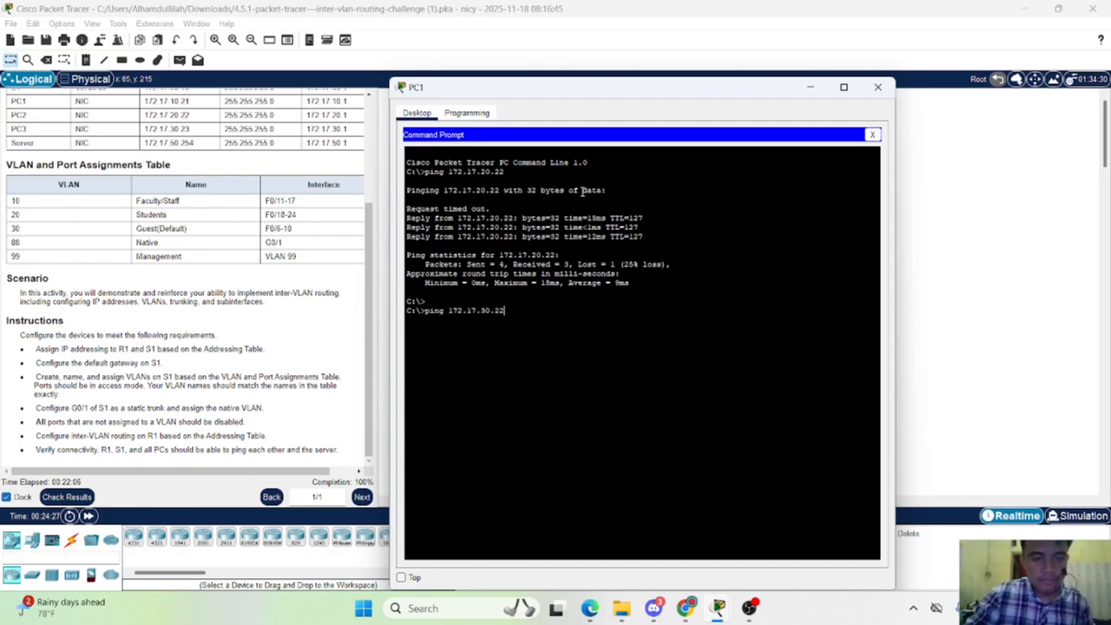
key(BackSpace)
text(3)
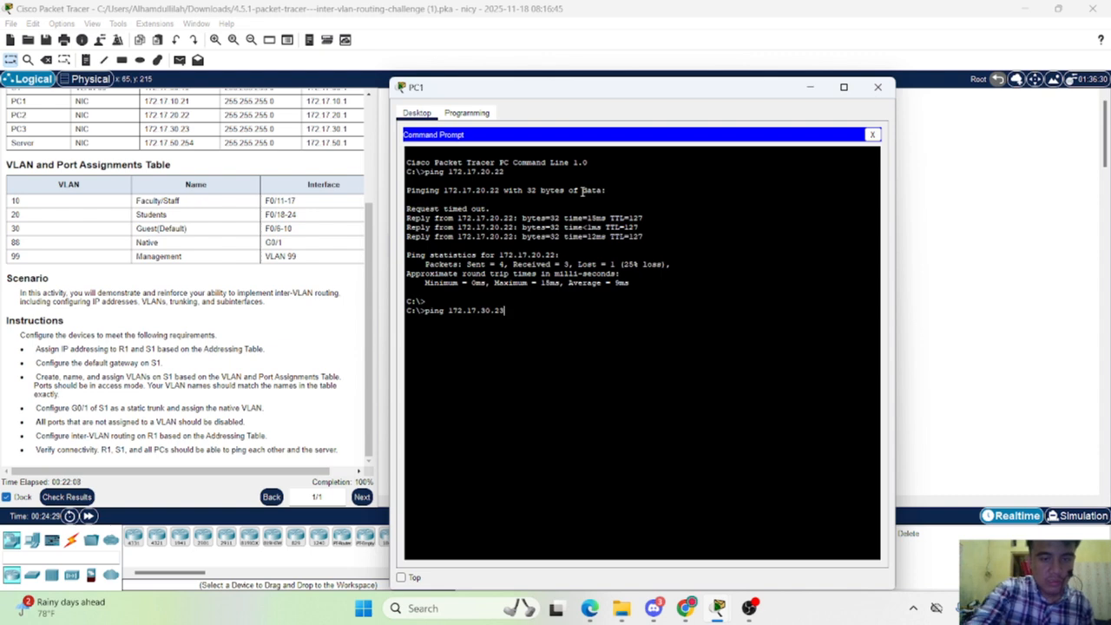
key(Return)
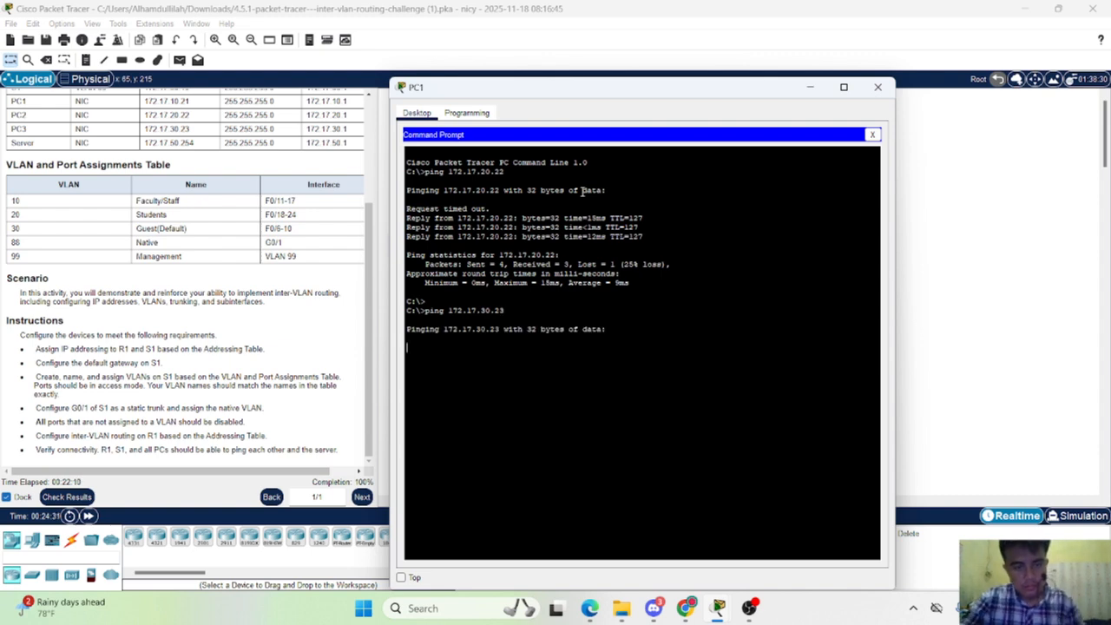